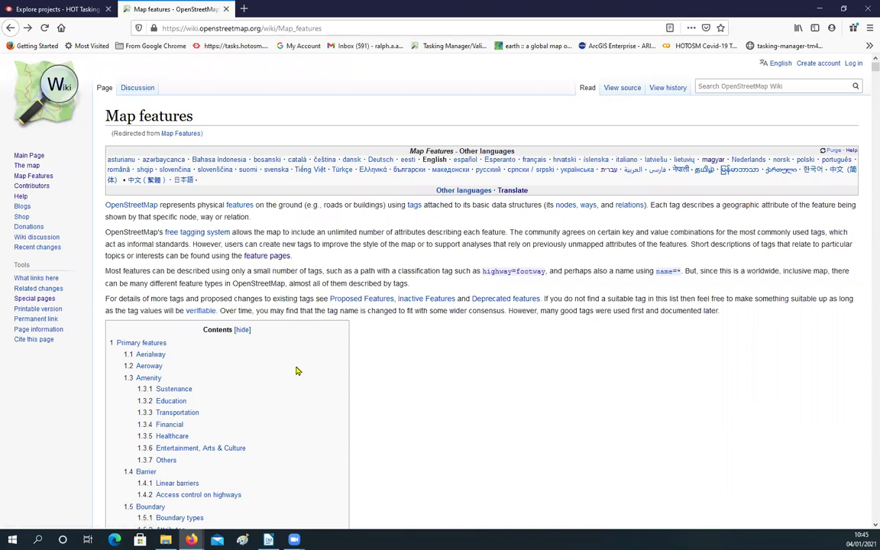
Look through the Map features contents list, from the primary features down to the additional properties.
scroll(301, 361, down, 3)
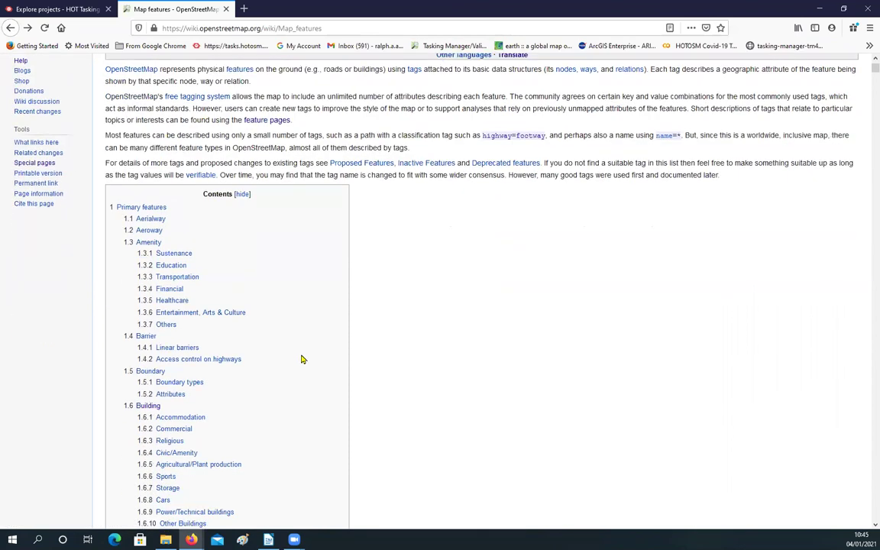
scroll(300, 340, down, 3)
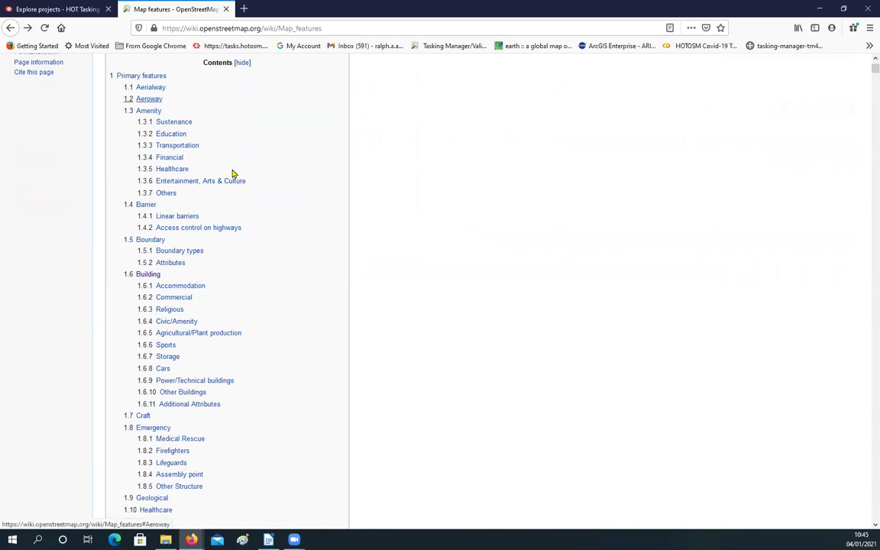
scroll(280, 235, up, 1)
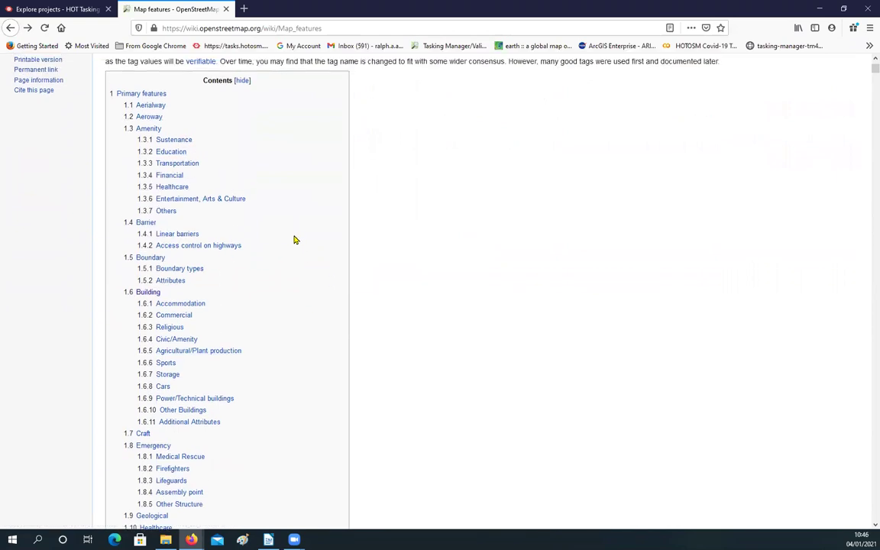
scroll(298, 239, down, 4)
scroll(299, 240, down, 10)
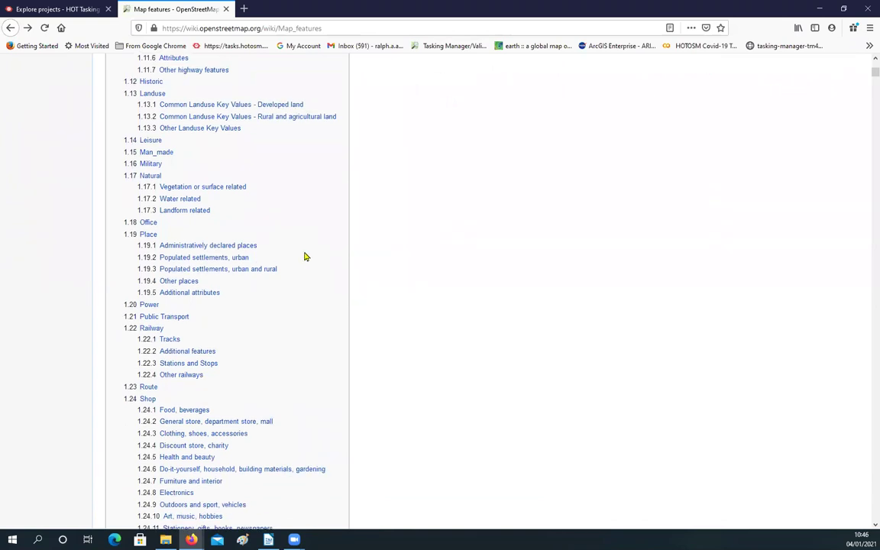
scroll(305, 255, down, 13)
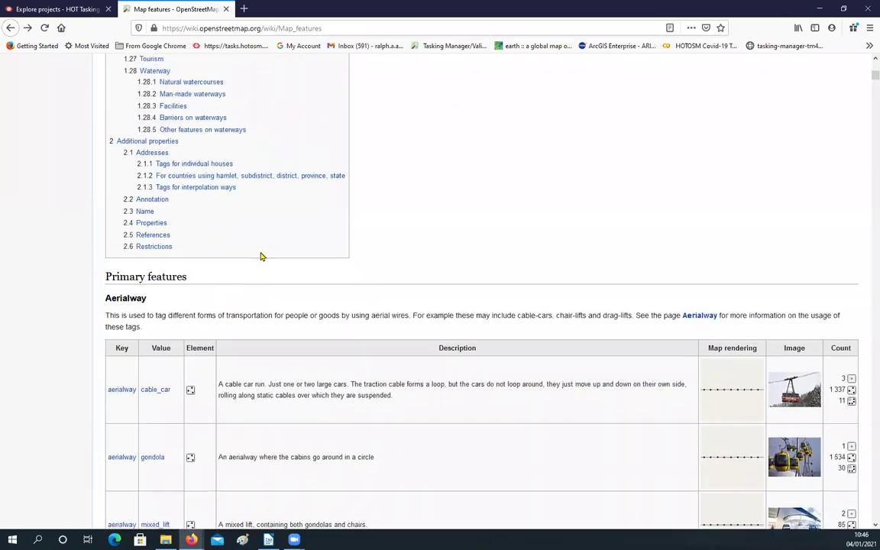
scroll(204, 305, up, 3)
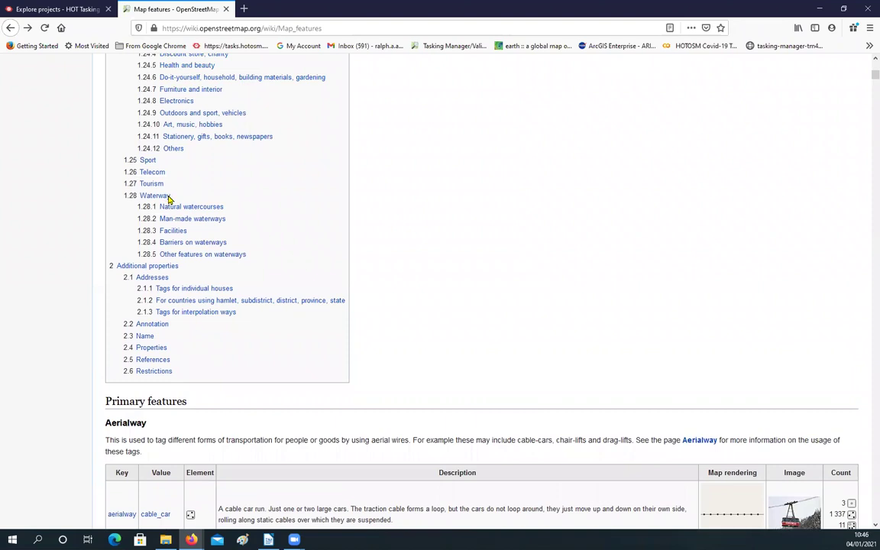
scroll(291, 229, up, 2)
scroll(293, 227, up, 13)
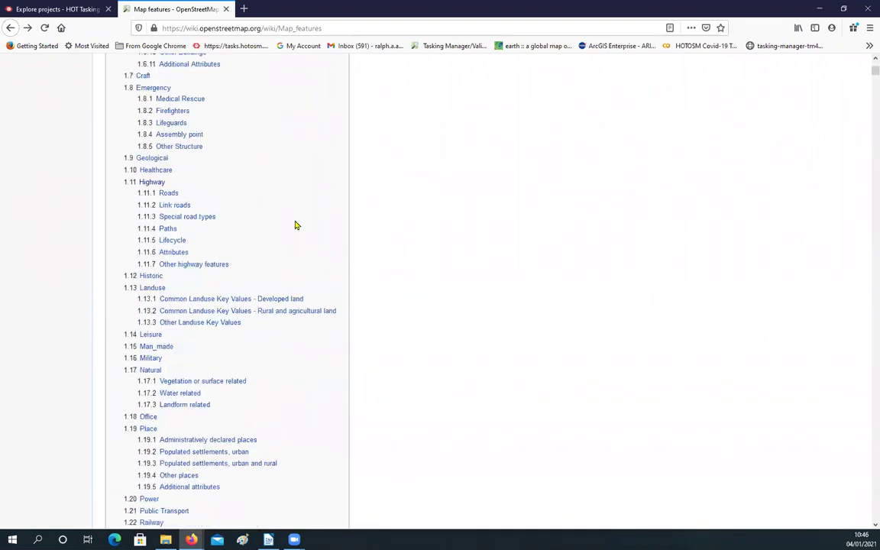
scroll(295, 225, up, 10)
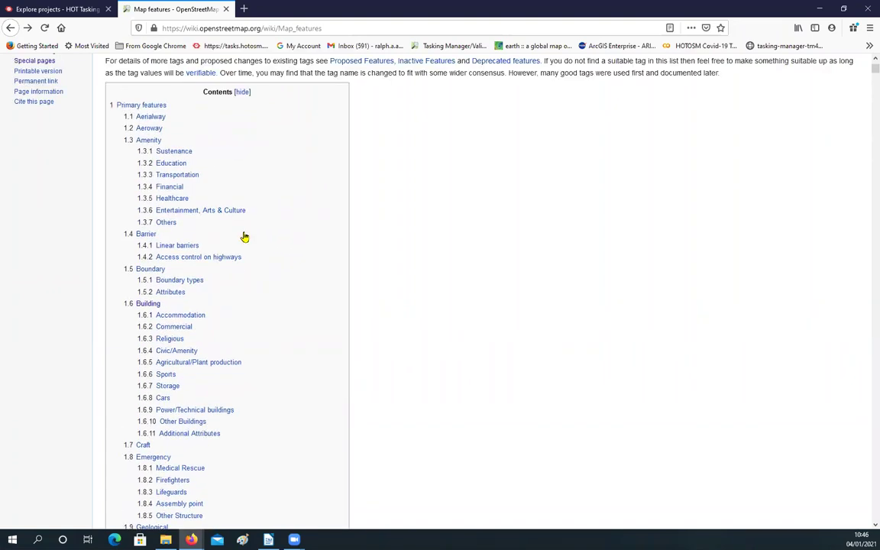
scroll(245, 237, up, 1)
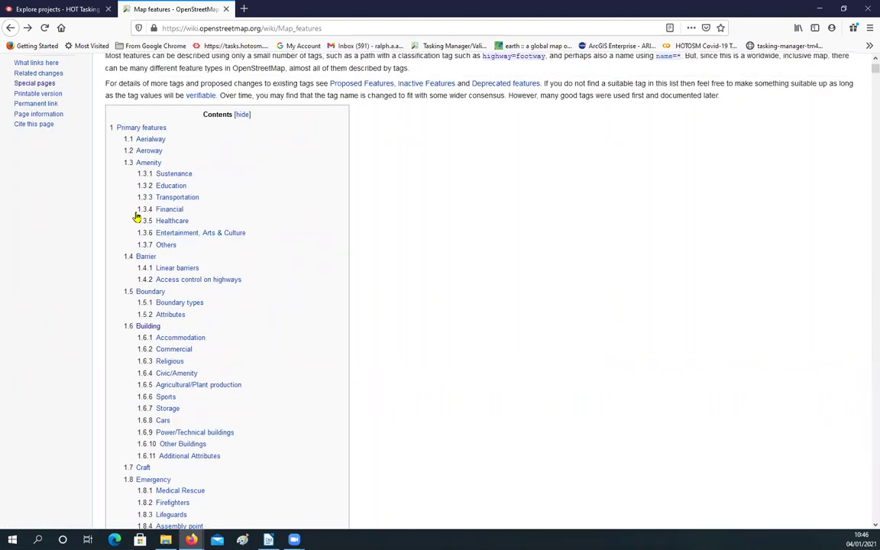
Open the Building section from the contents list and look over its accommodation values.
scroll(136, 217, down, 2)
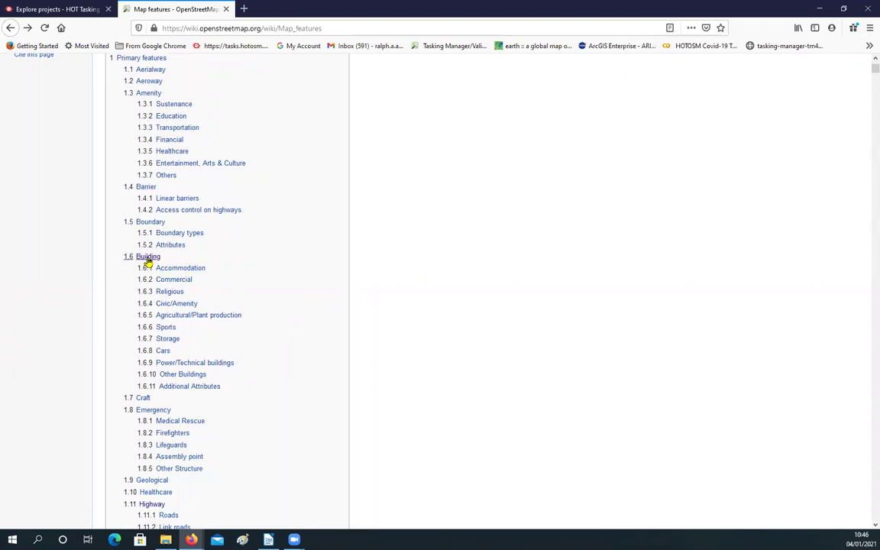
drag(148, 260, 237, 243)
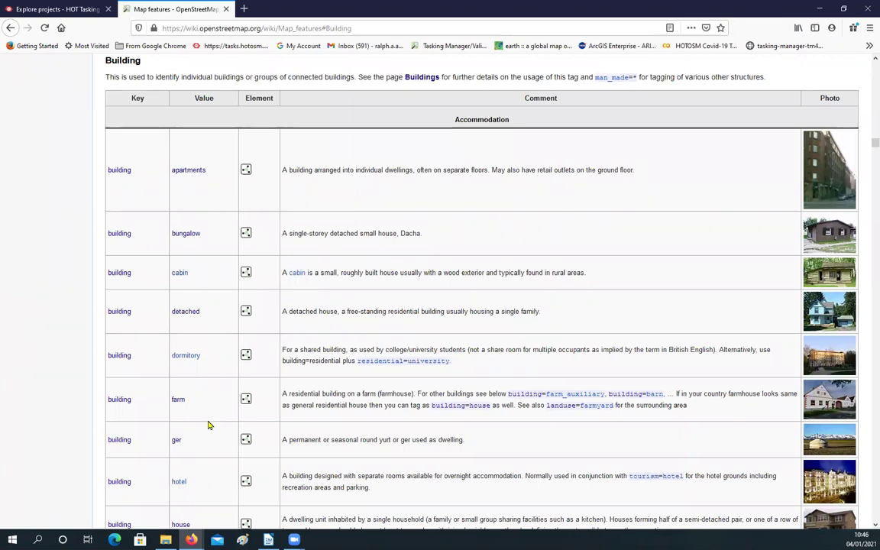
scroll(839, 483, up, 1)
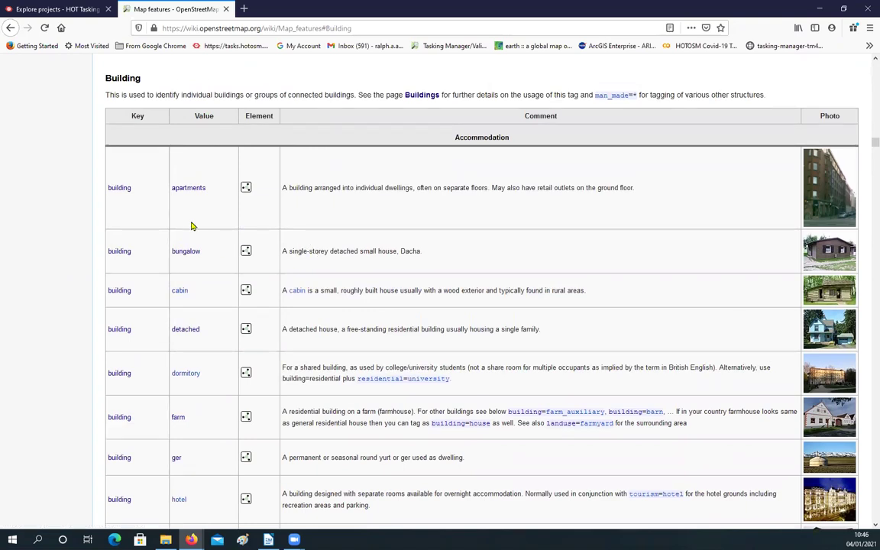
scroll(192, 227, down, 2)
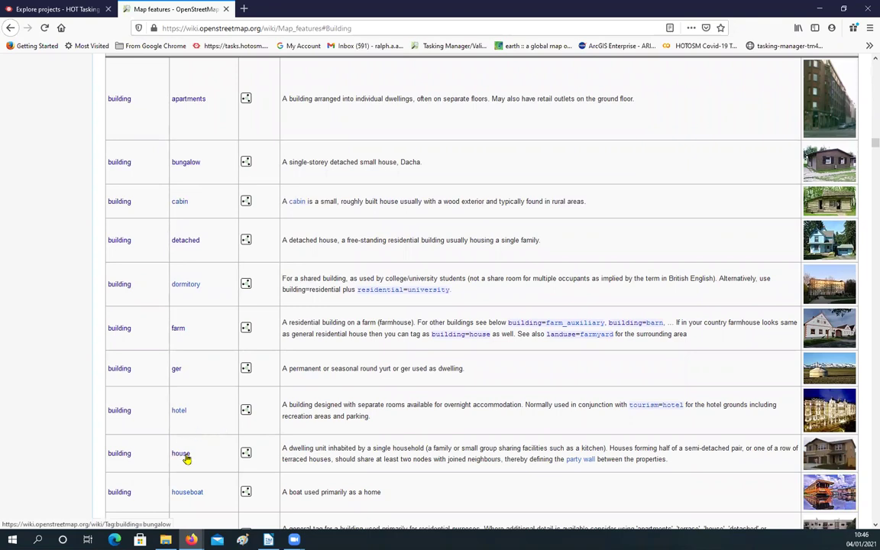
Open the tag page for the building value house and read its more specific options and possible tagging mistakes.
click(183, 456)
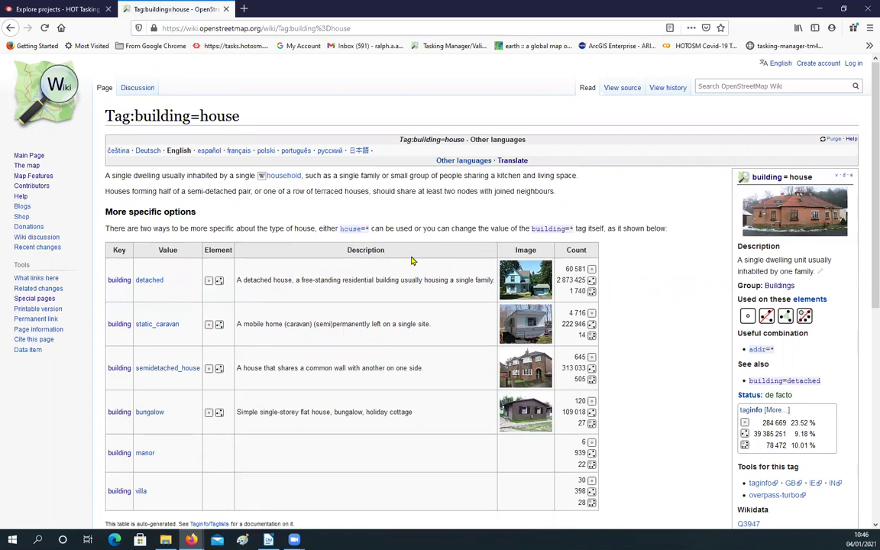
scroll(374, 237, down, 2)
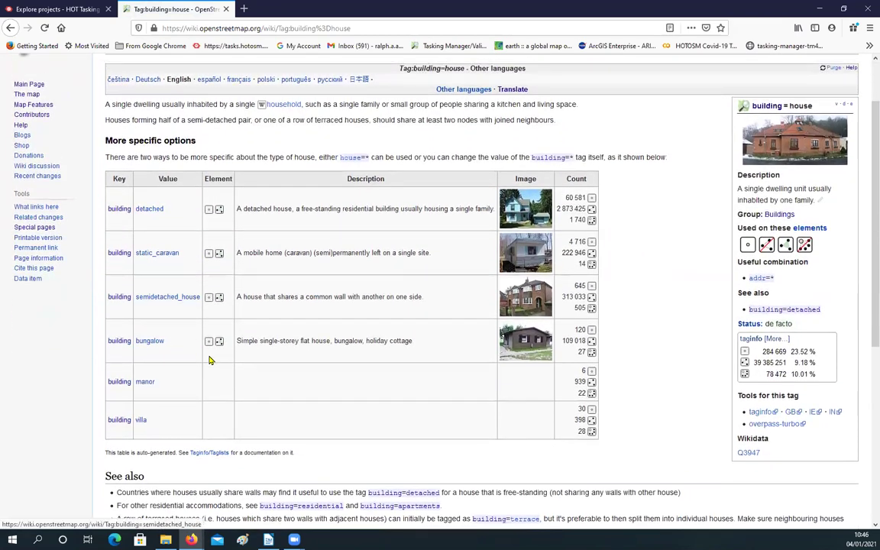
scroll(300, 389, down, 3)
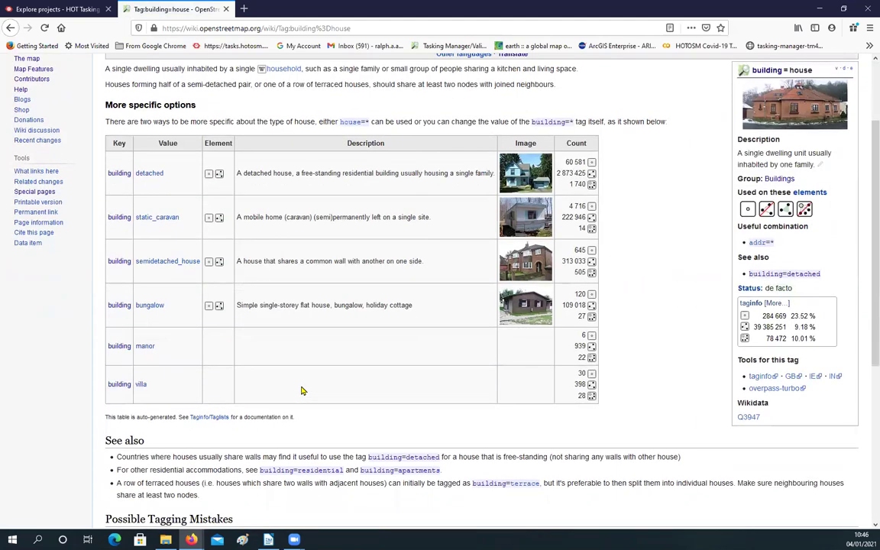
scroll(75, 381, down, 1)
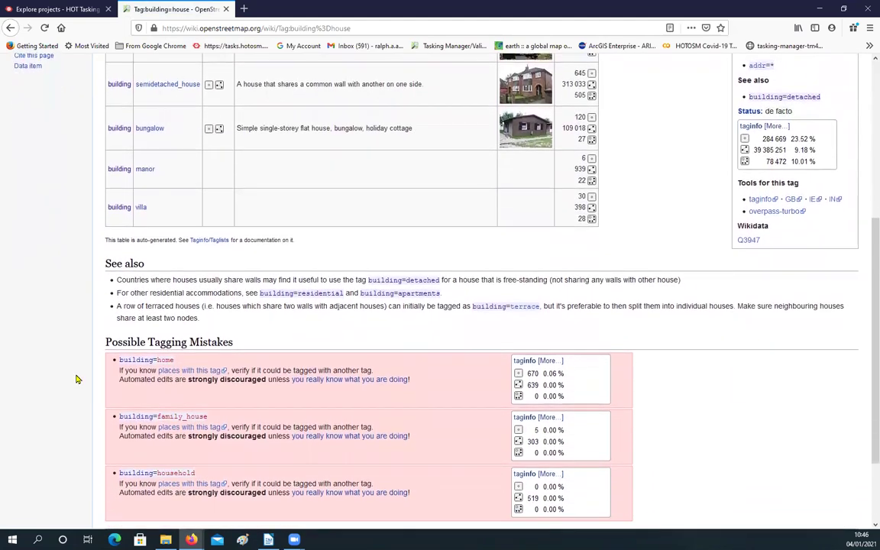
scroll(75, 375, down, 2)
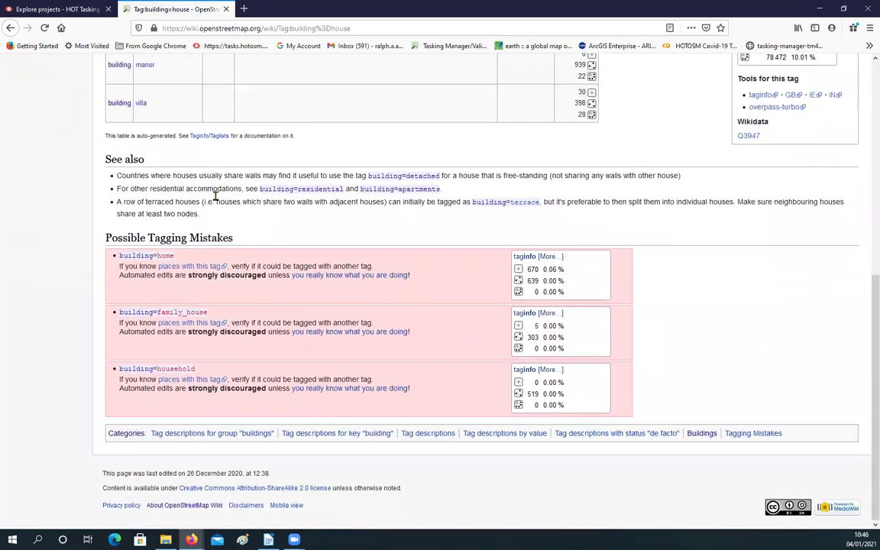
scroll(237, 195, up, 1)
scroll(237, 192, up, 2)
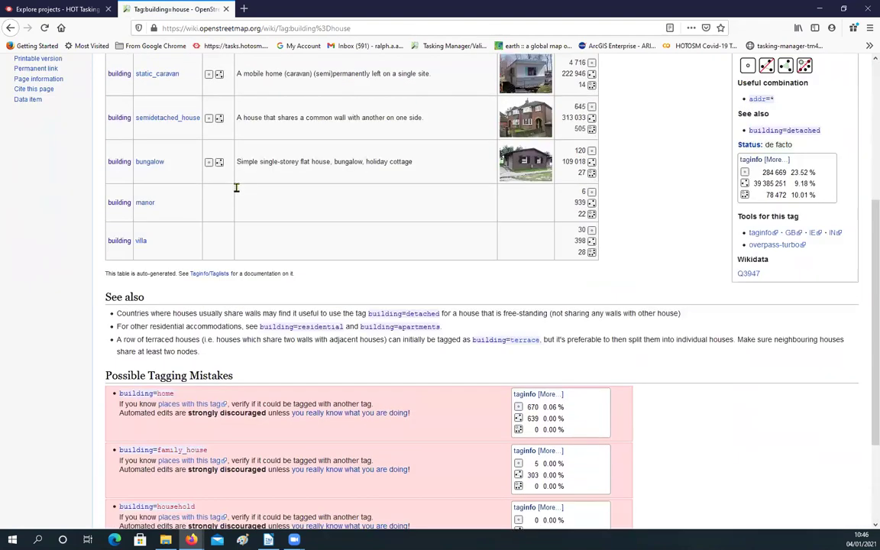
scroll(122, 100, up, 2)
Go back from the house tag page to the Map features contents list.
click(10, 27)
click(10, 28)
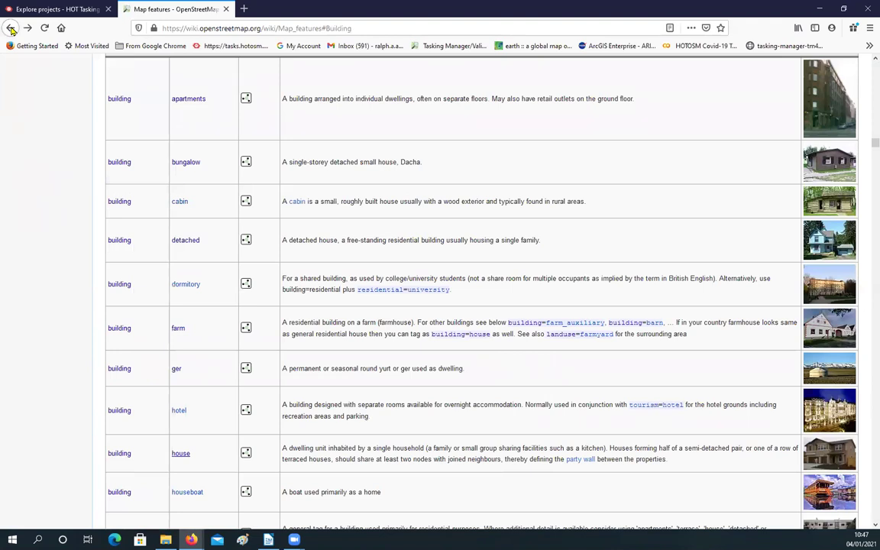
click(11, 27)
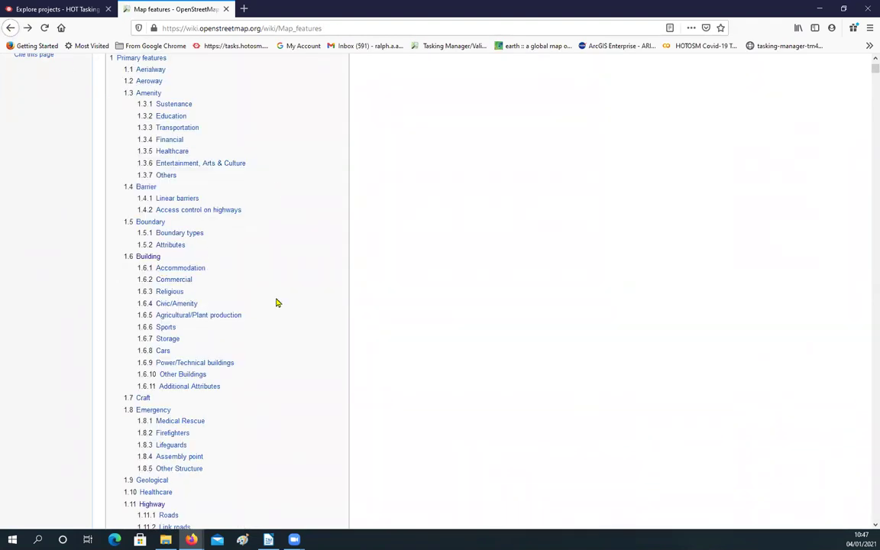
Open the Highway section from the contents list and examine the road values from motorway to residential.
scroll(277, 303, down, 2)
scroll(277, 301, up, 1)
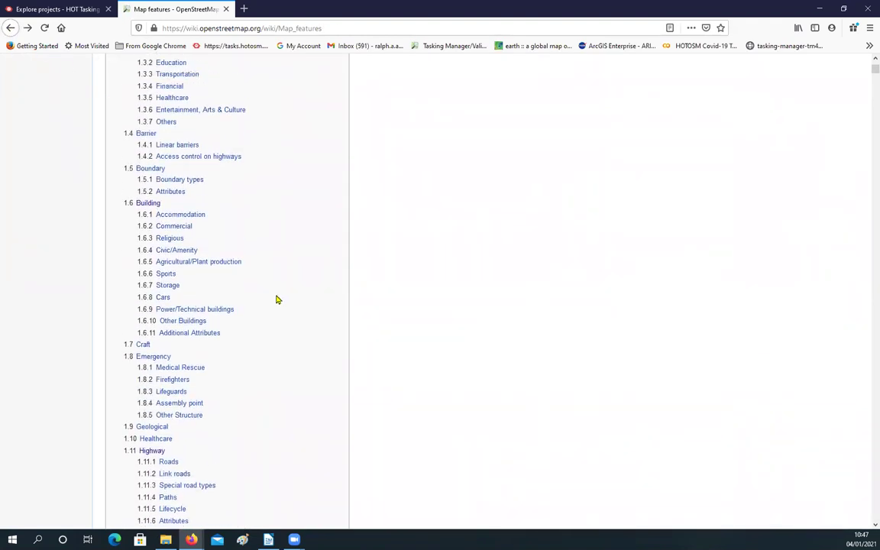
scroll(271, 296, down, 4)
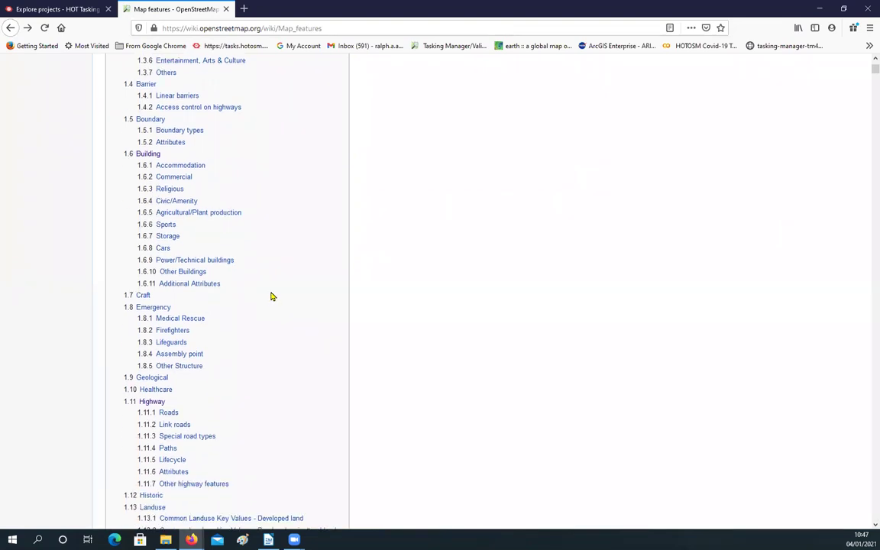
click(226, 273)
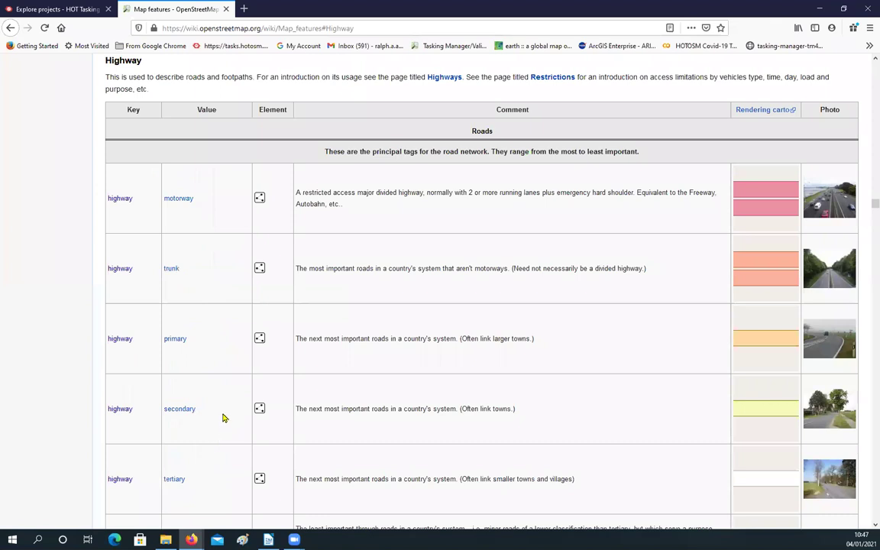
scroll(226, 388, down, 3)
scroll(226, 385, down, 2)
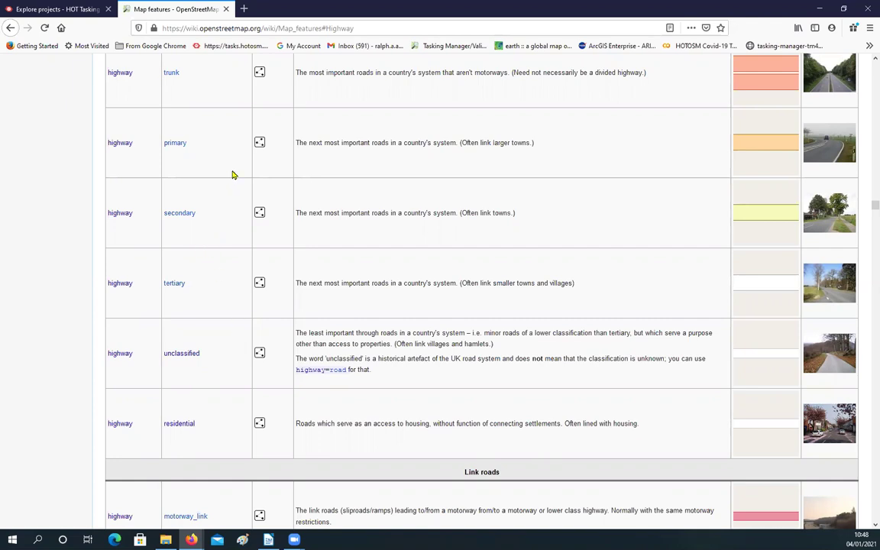
scroll(224, 180, up, 3)
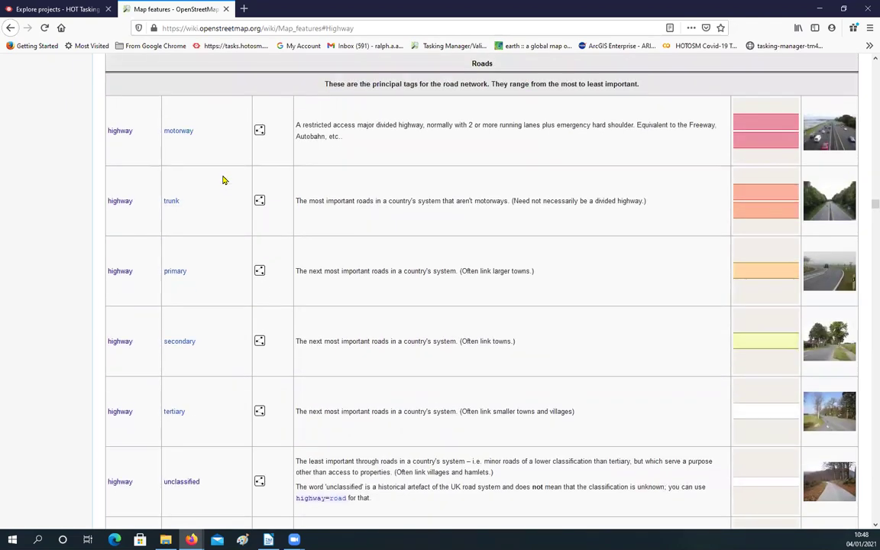
scroll(223, 179, up, 5)
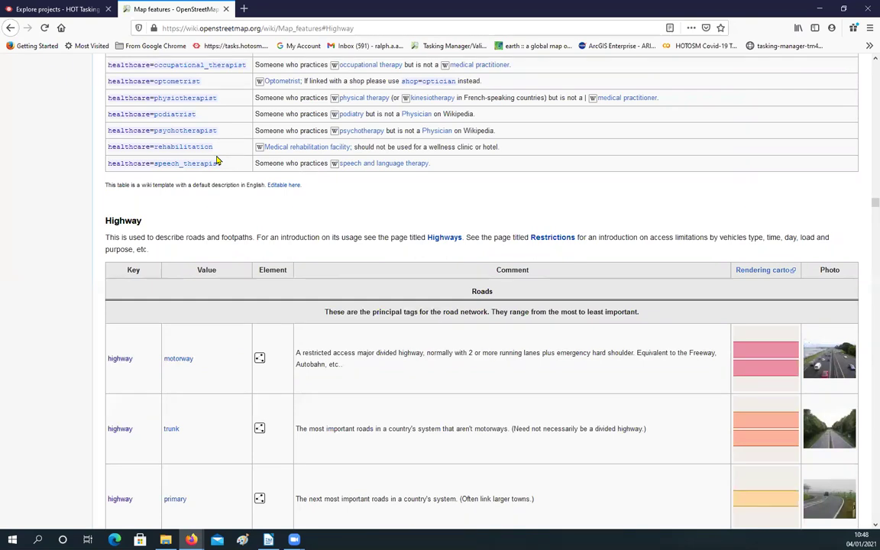
scroll(212, 231, up, 5)
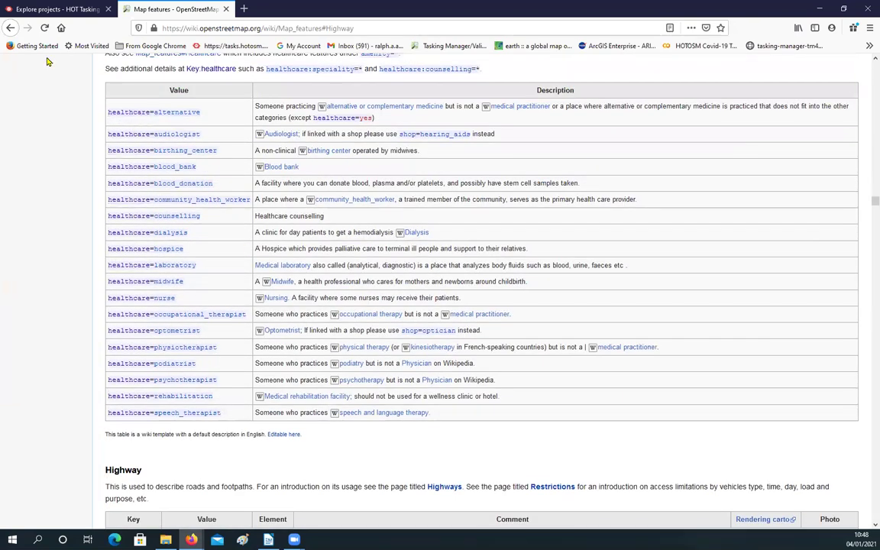
Leave the Highway section and return to the introduction at the start of the Map features page.
click(11, 29)
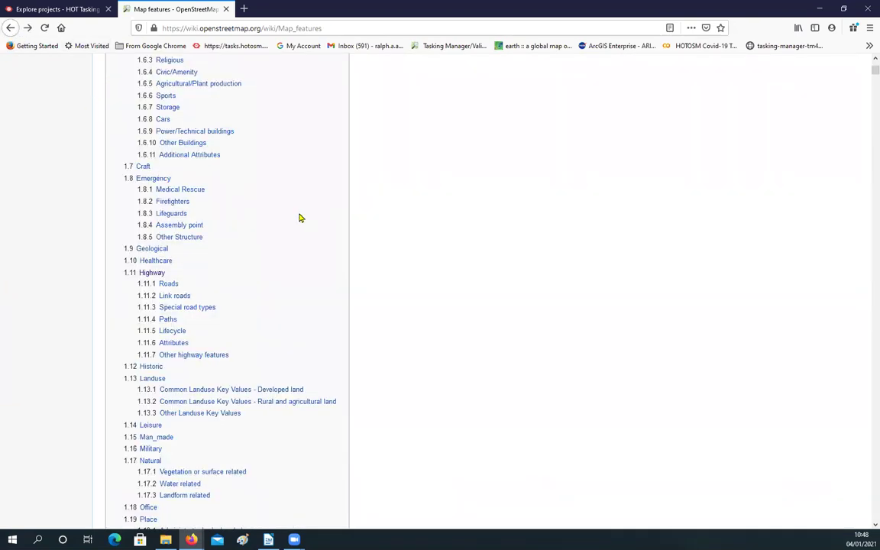
scroll(300, 218, up, 5)
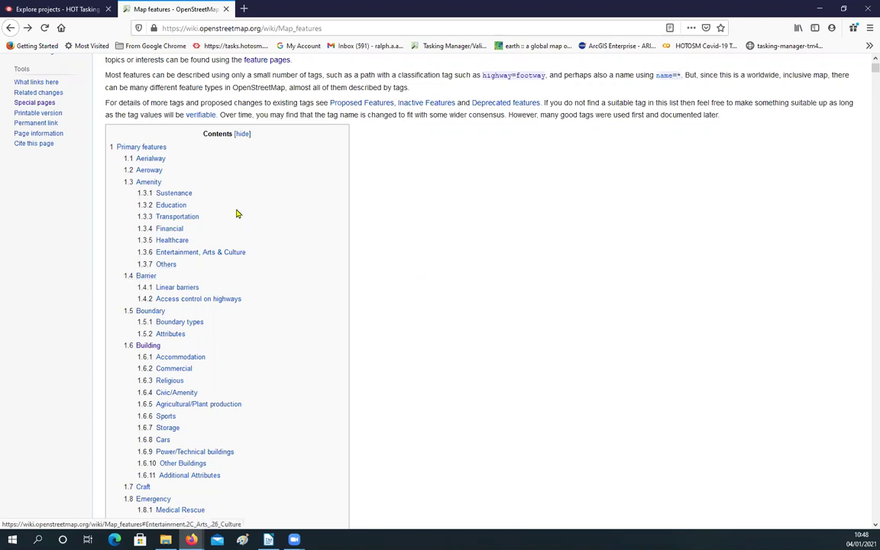
scroll(236, 213, up, 1)
scroll(236, 213, up, 1)
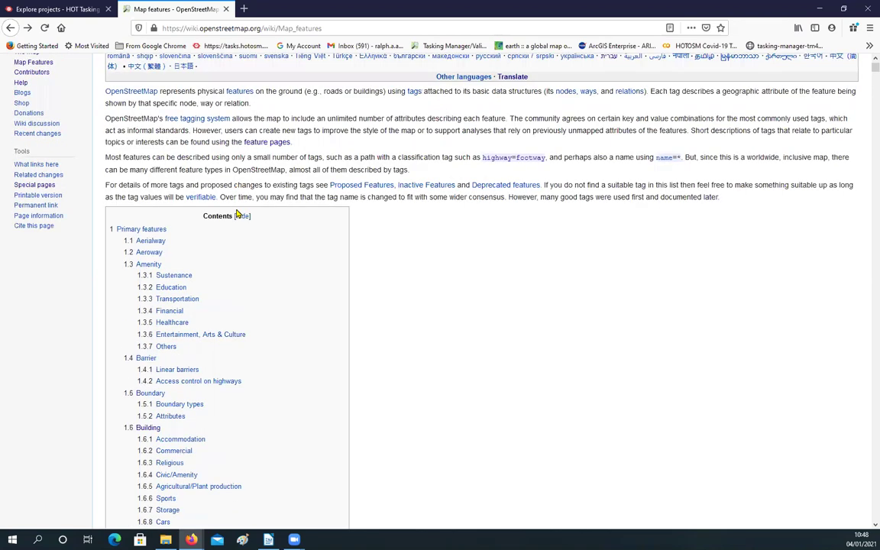
scroll(236, 213, up, 3)
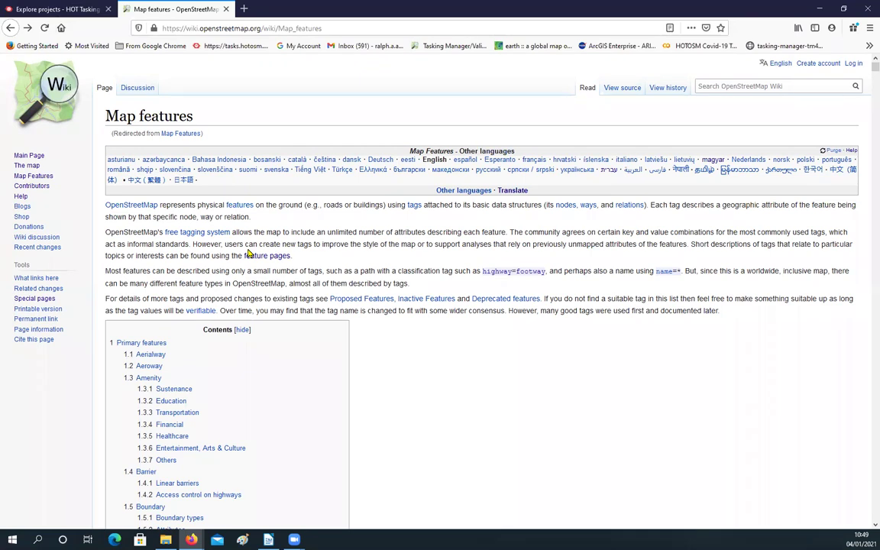
Switch to the HOT Tasking Manager and look over the project cards on its Explore Projects page.
click(15, 30)
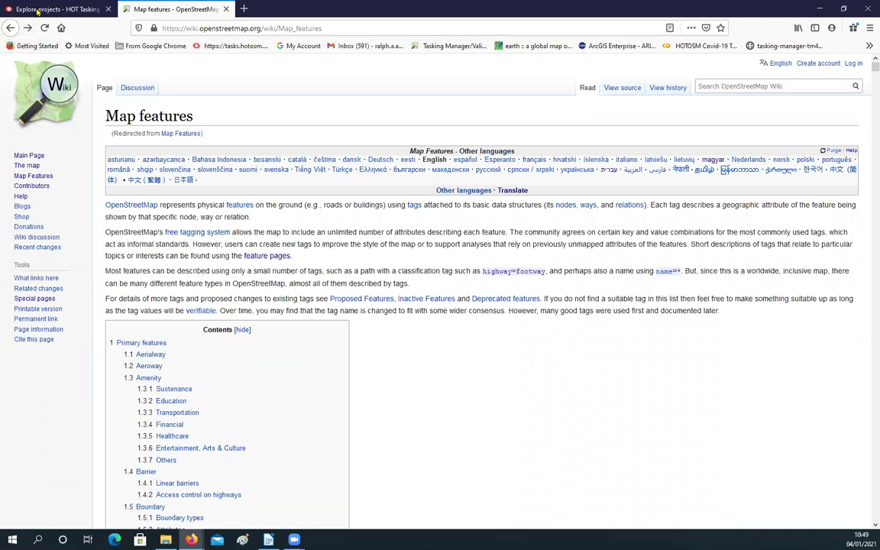
click(37, 10)
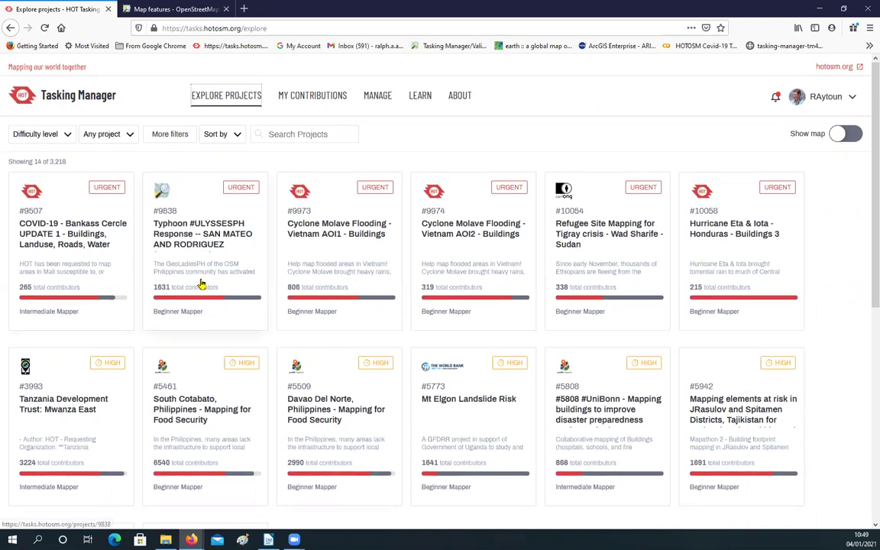
scroll(200, 284, down, 2)
scroll(208, 294, up, 2)
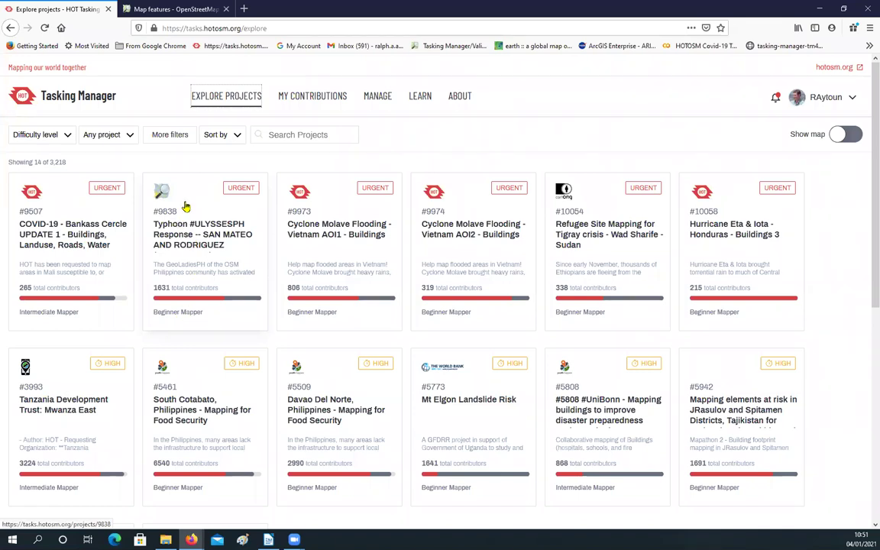
Examine the project list's sorting, difficulty level and project type options without changing any of them.
click(222, 135)
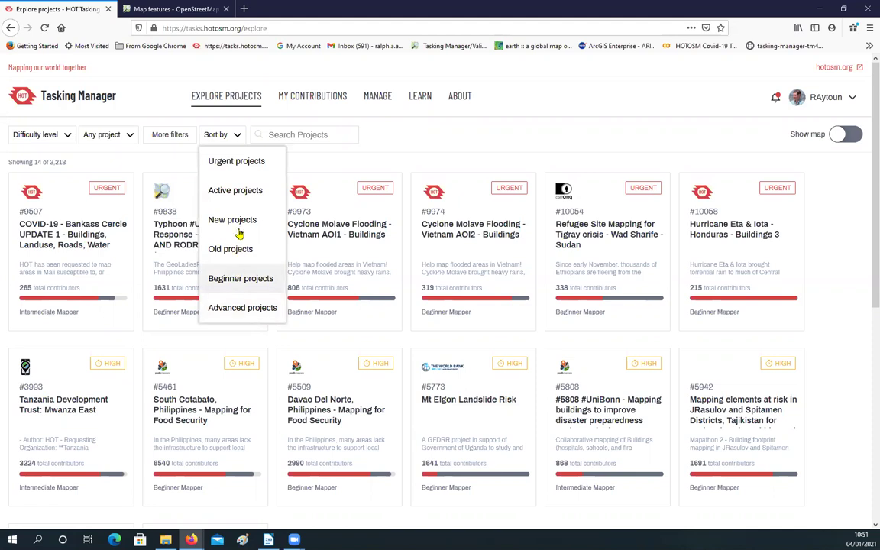
click(412, 139)
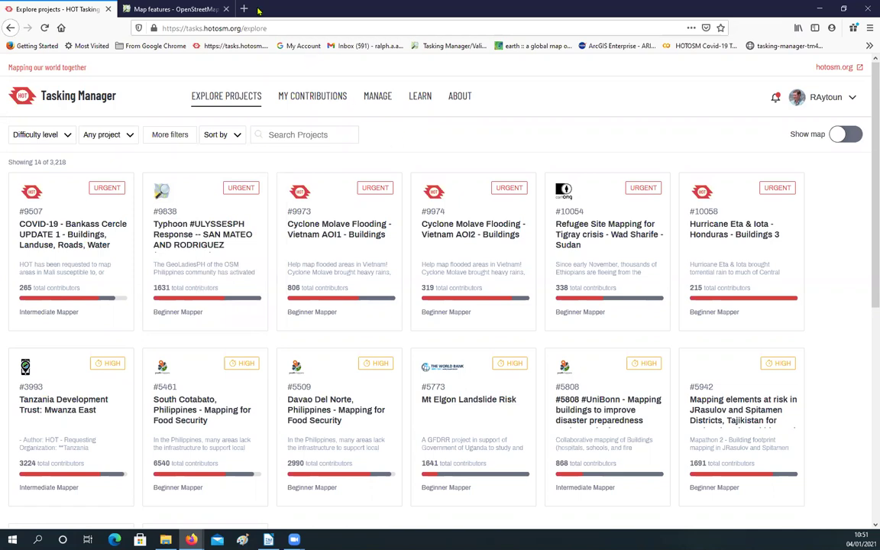
click(68, 136)
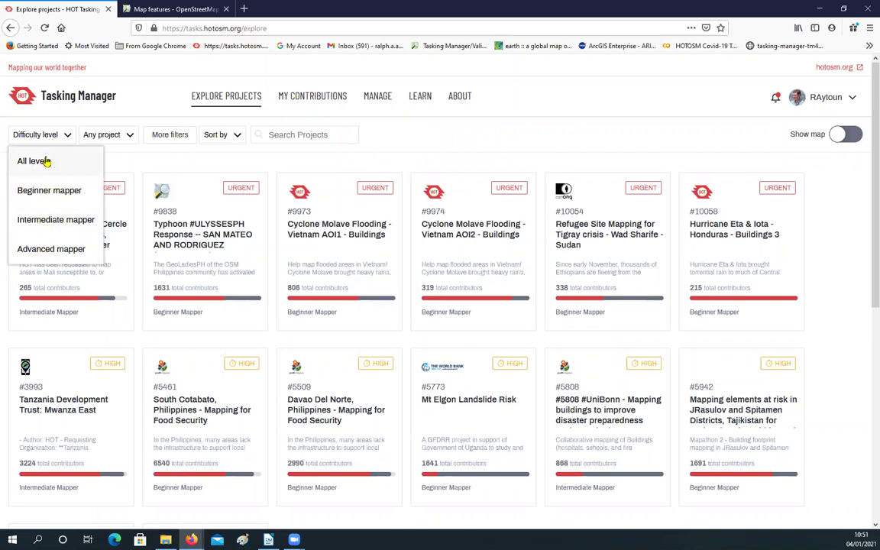
click(144, 128)
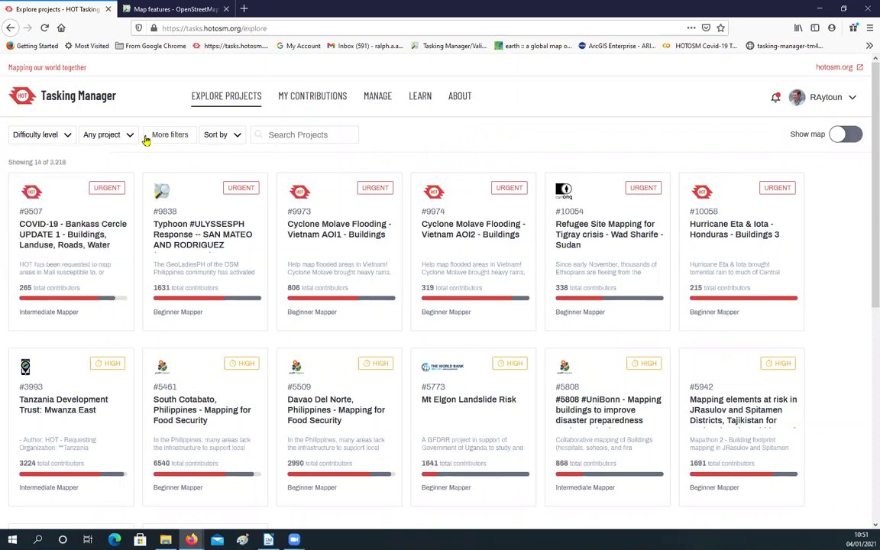
click(131, 136)
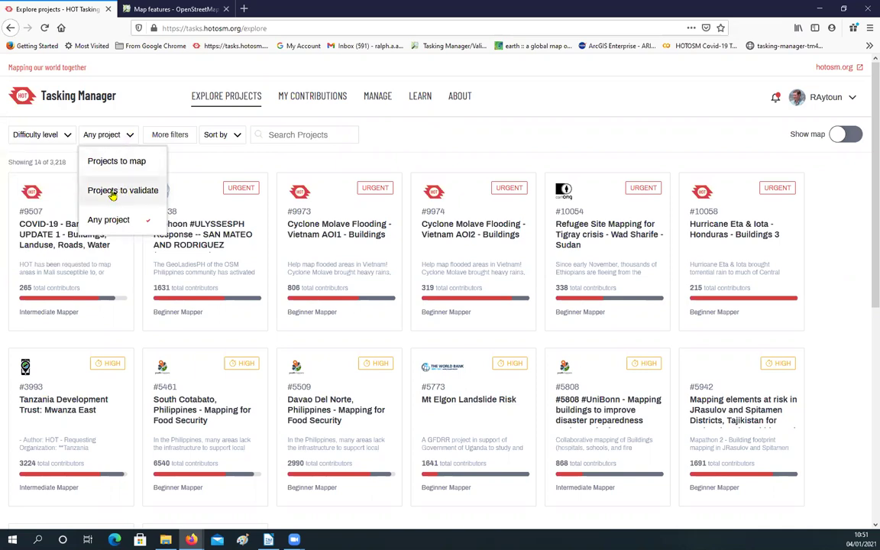
click(278, 150)
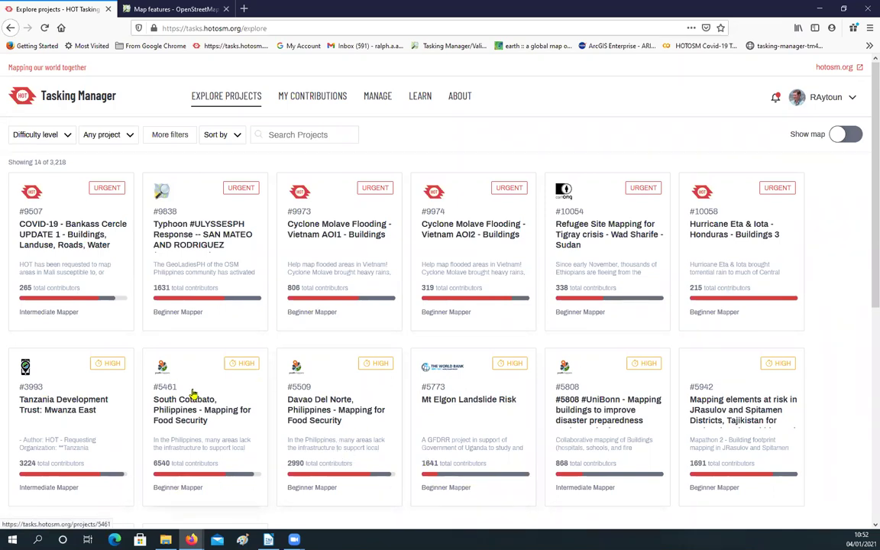
Search the project list for 8942 and open the Mapping the Unmapped in Province 2 of Nepal project.
scroll(191, 421, down, 1)
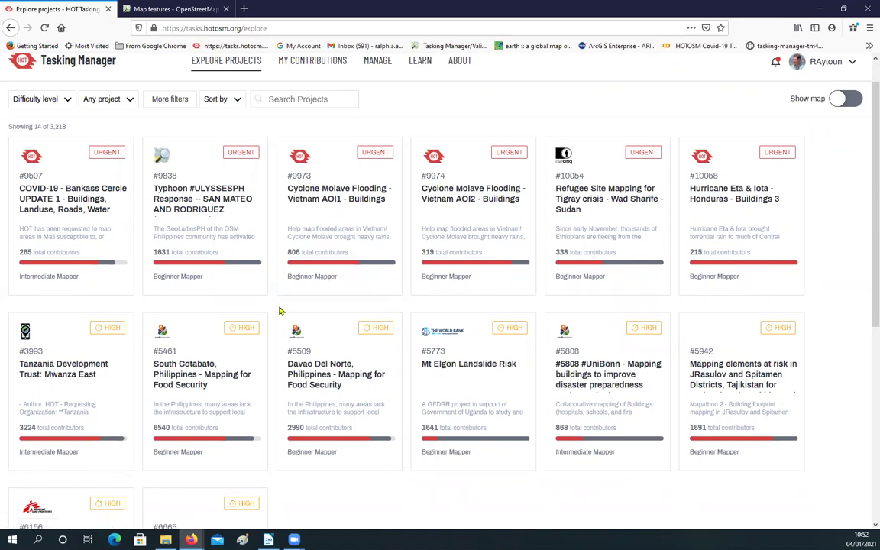
scroll(279, 309, down, 3)
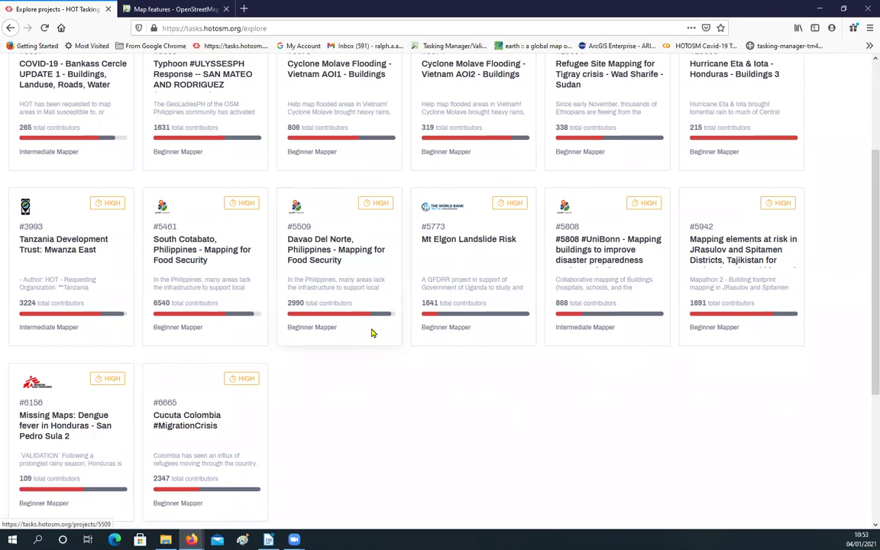
scroll(306, 260, up, 3)
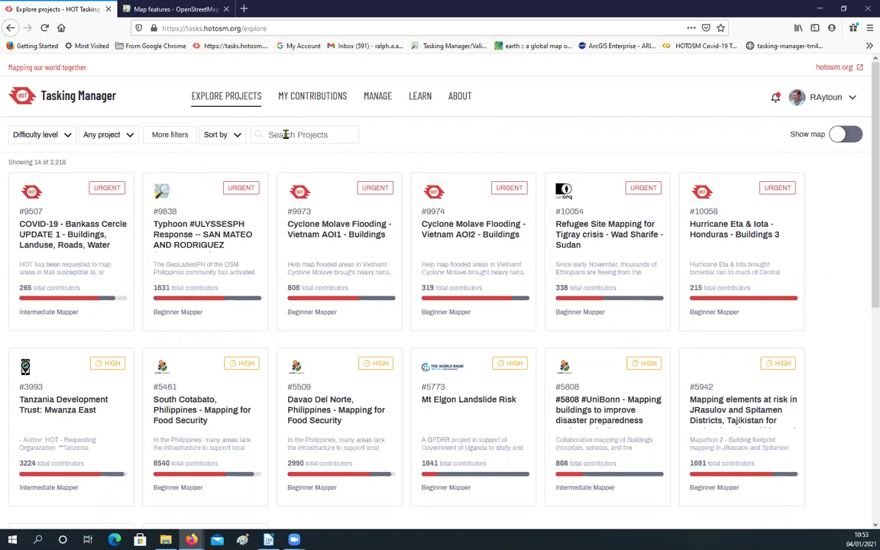
text(8)
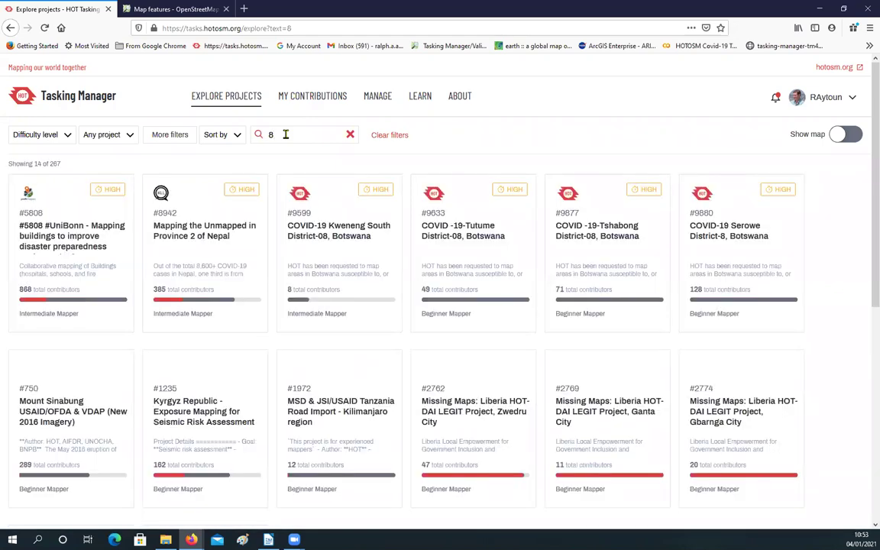
text(942)
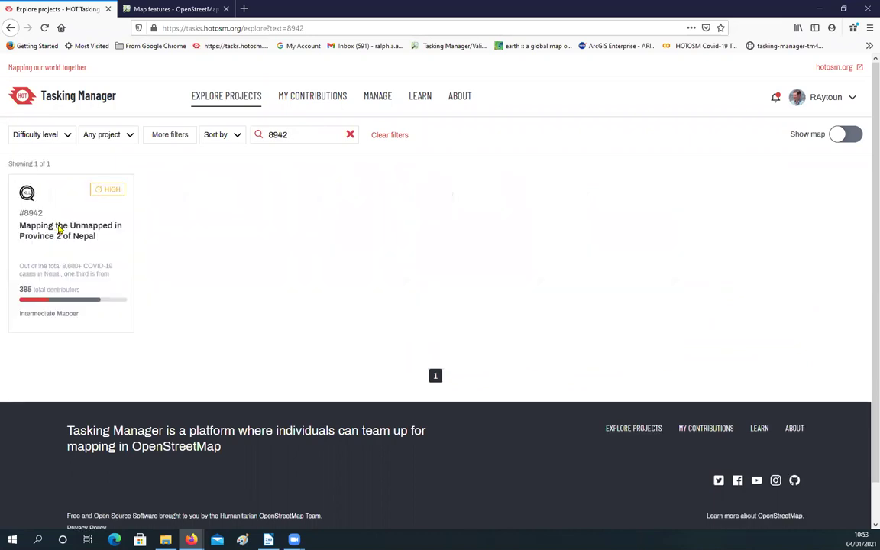
click(235, 222)
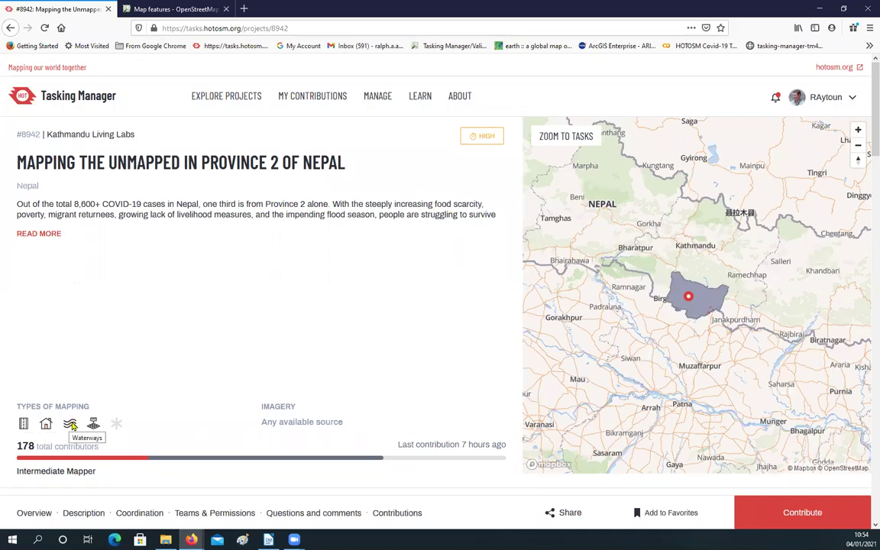
Review the project's mapping types, progress breakdown, description, coordination, and teams and permissions.
mouse_move(193, 461)
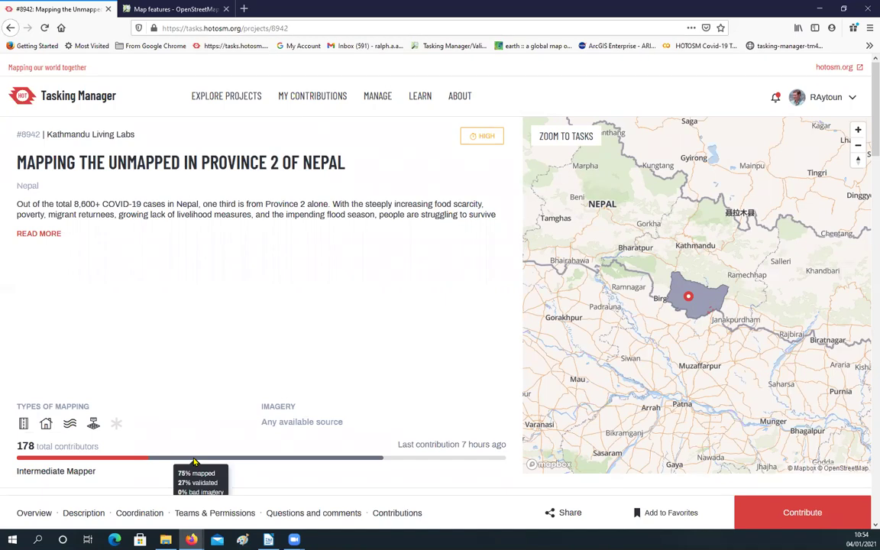
scroll(208, 365, down, 2)
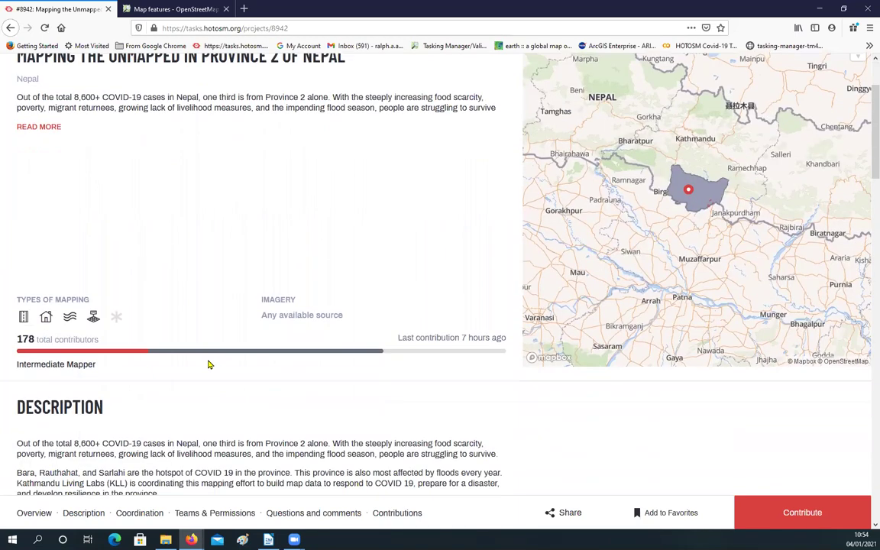
mouse_move(210, 355)
scroll(256, 263, up, 3)
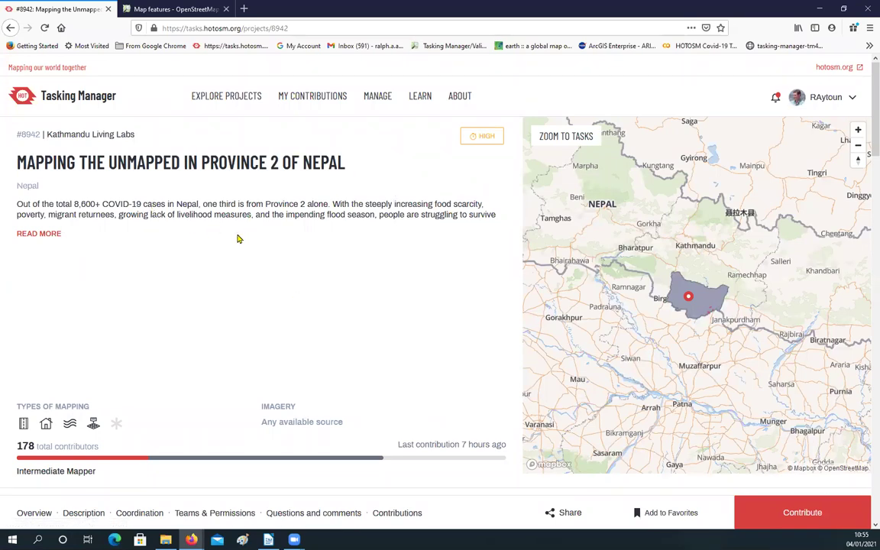
scroll(237, 239, down, 1)
scroll(238, 240, down, 5)
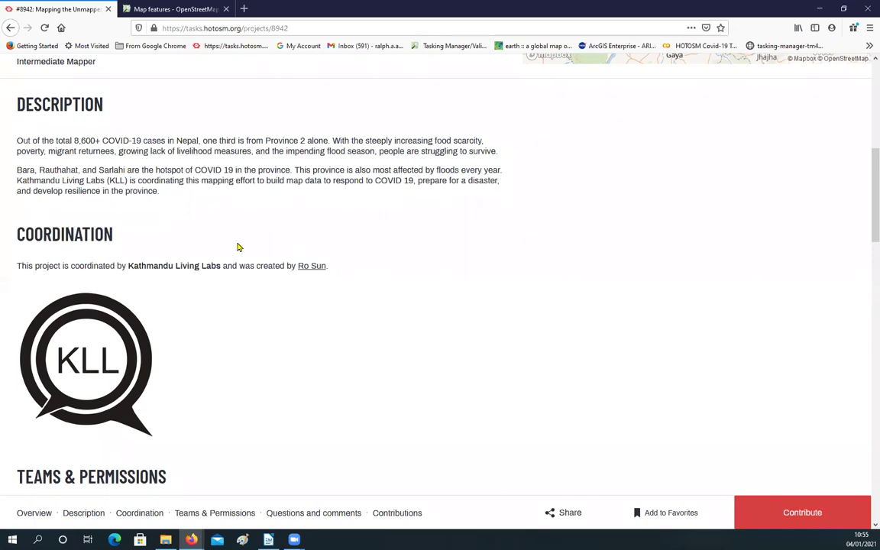
scroll(222, 285, down, 5)
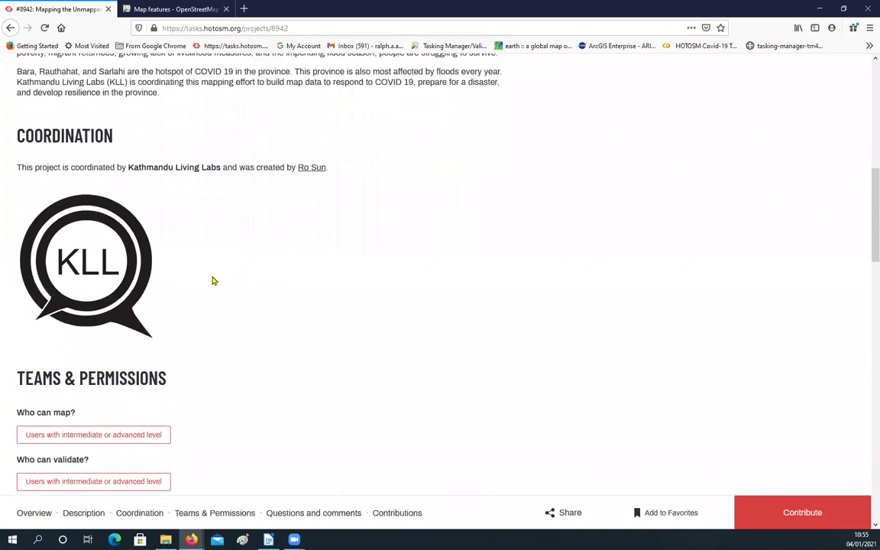
scroll(206, 291, down, 3)
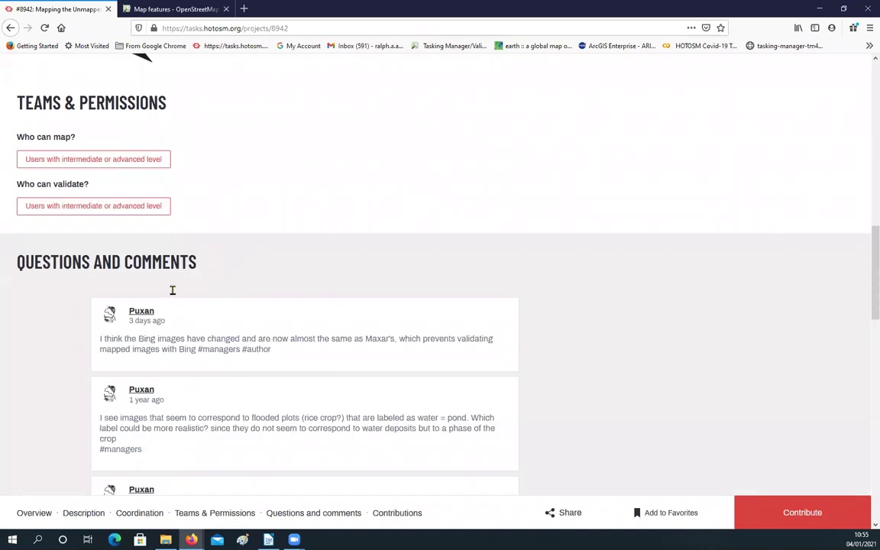
Read the first page of the project's questions and comments and activate the empty comment box below them.
scroll(217, 256, up, 3)
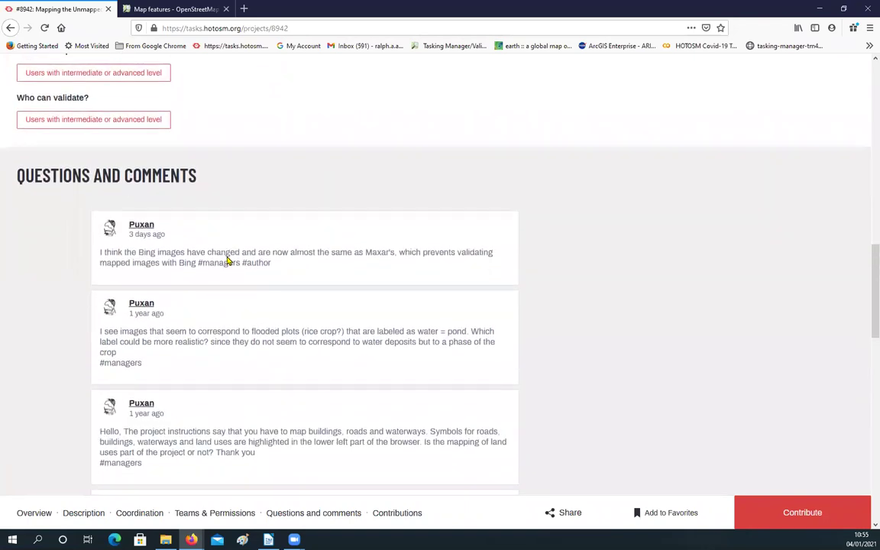
scroll(226, 257, down, 5)
scroll(223, 263, down, 4)
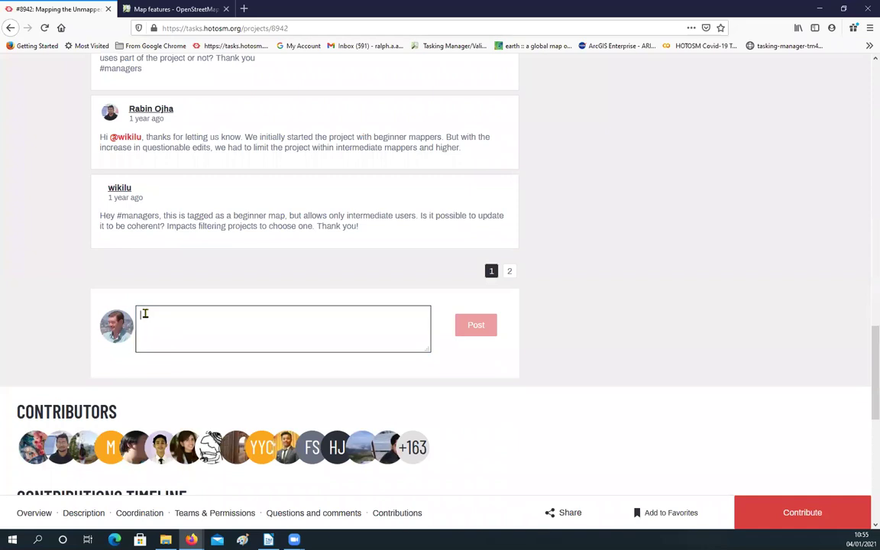
click(144, 313)
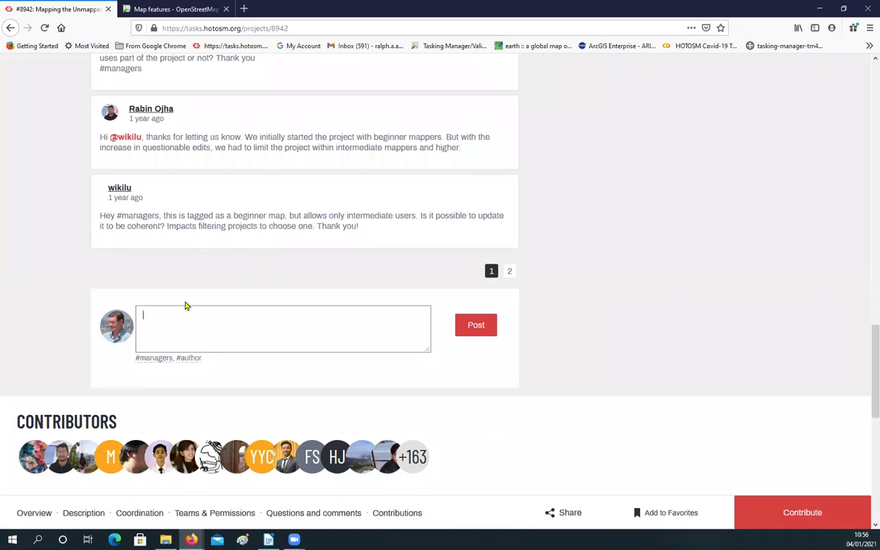
scroll(197, 224, up, 3)
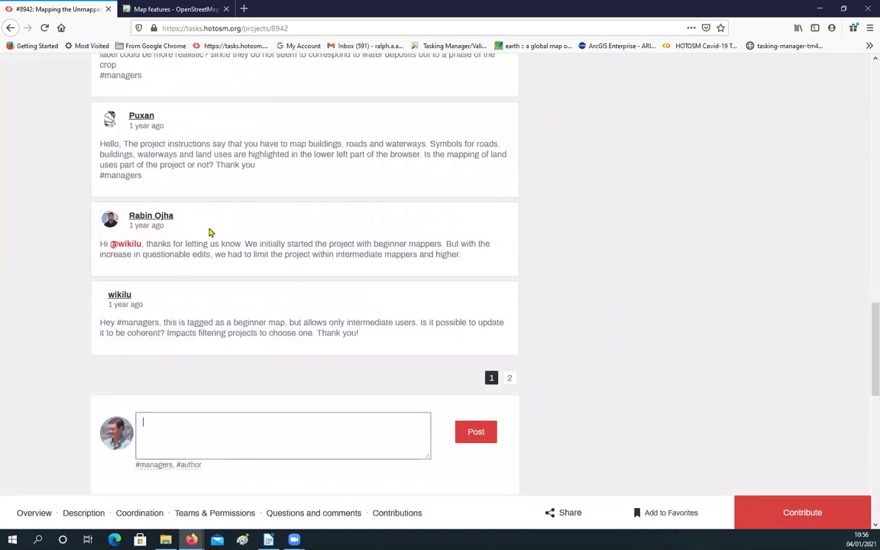
scroll(214, 237, up, 2)
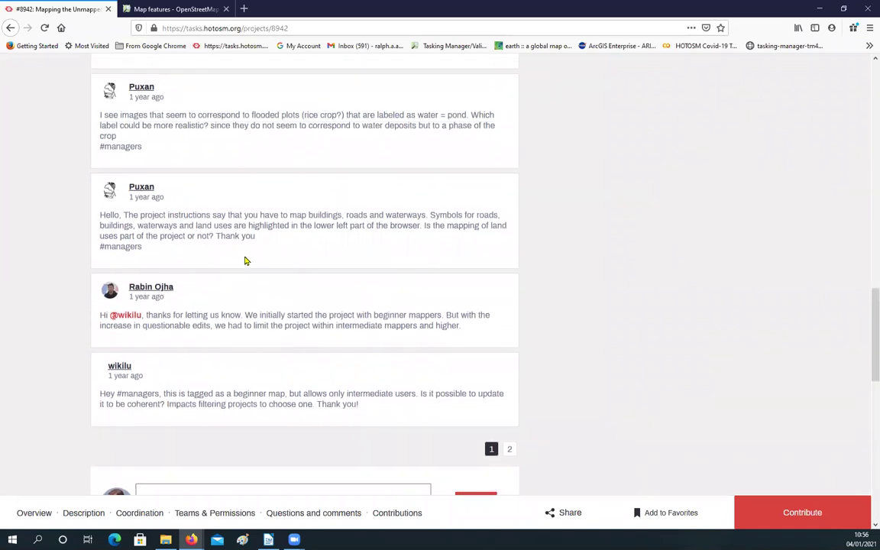
Read page 2 of the project's comments, then return to page 1.
scroll(458, 329, down, 3)
click(509, 342)
scroll(218, 201, up, 6)
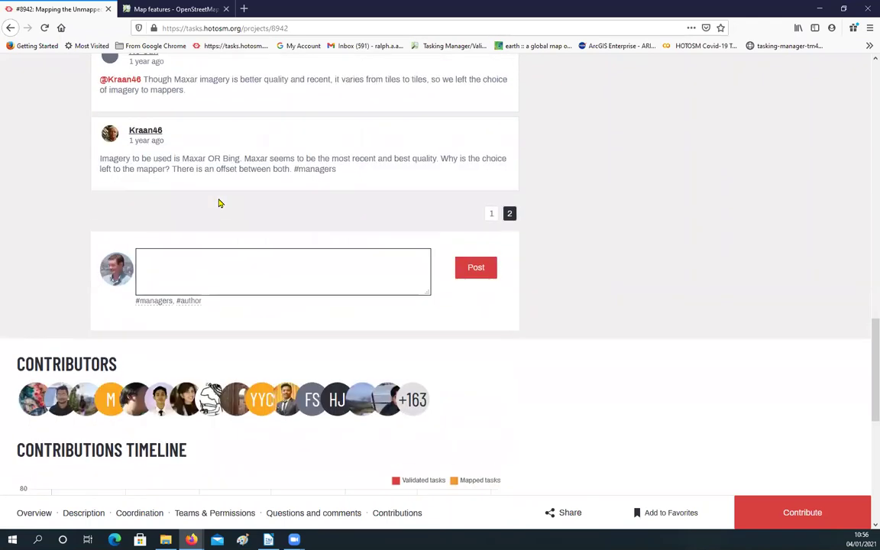
scroll(218, 203, up, 2)
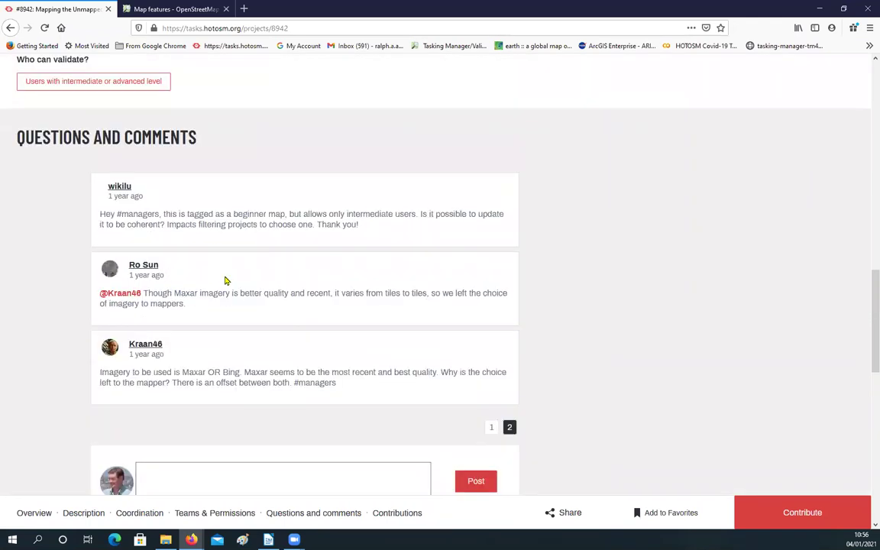
scroll(379, 333, down, 2)
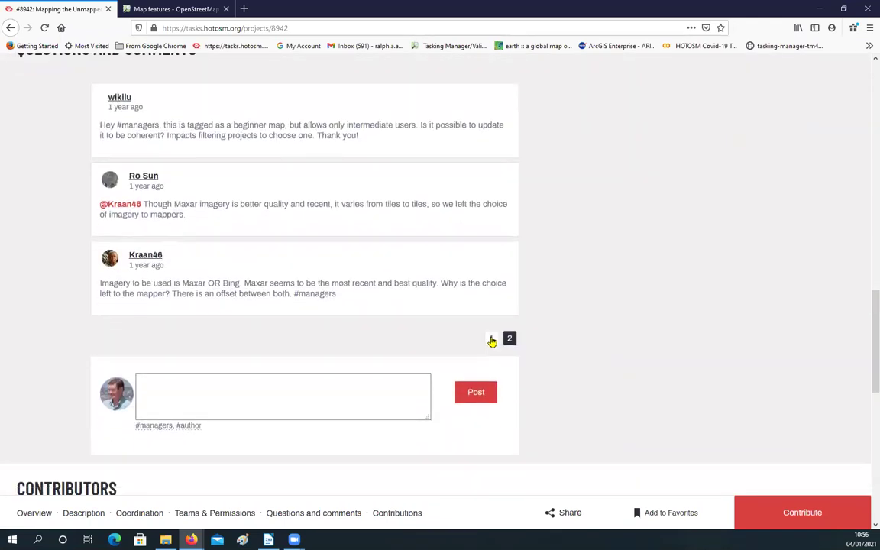
click(490, 338)
scroll(191, 256, up, 2)
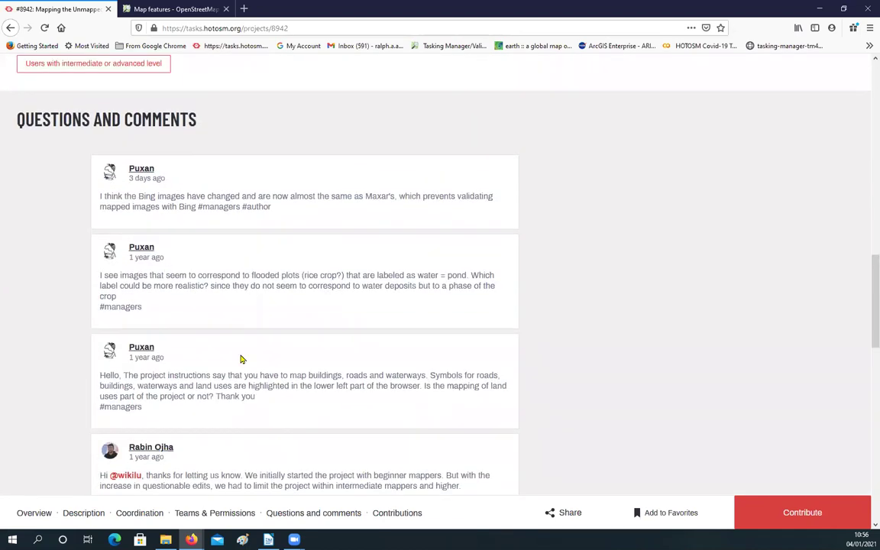
Return to the project overview and start contributing to reach its mapping instructions and task map.
scroll(230, 297, up, 6)
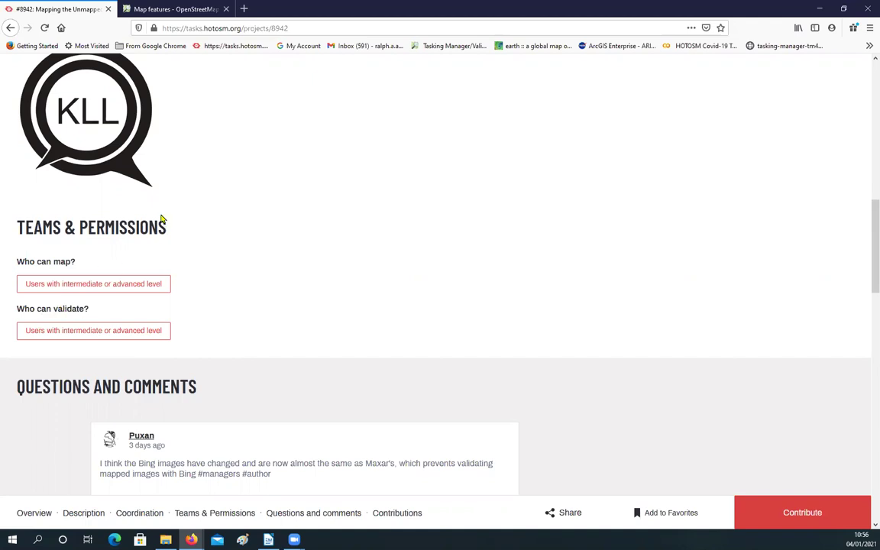
scroll(252, 255, up, 5)
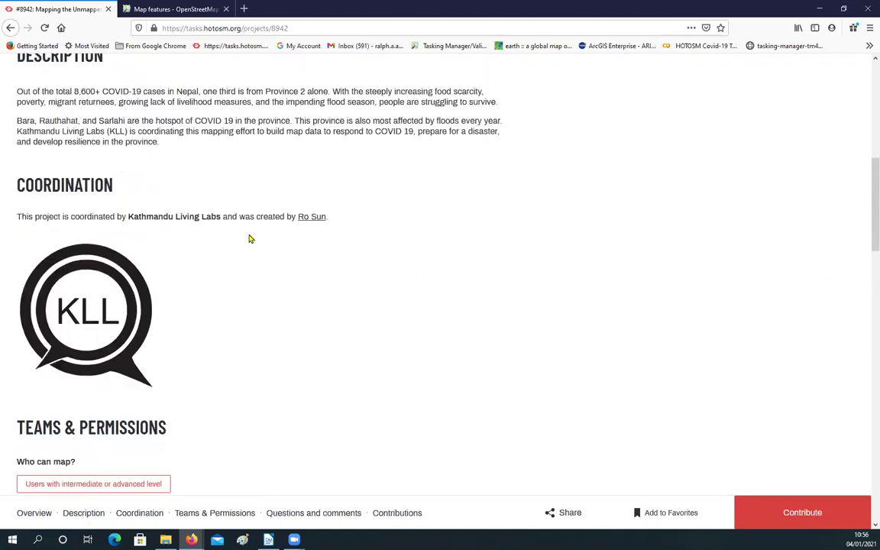
scroll(182, 214, up, 4)
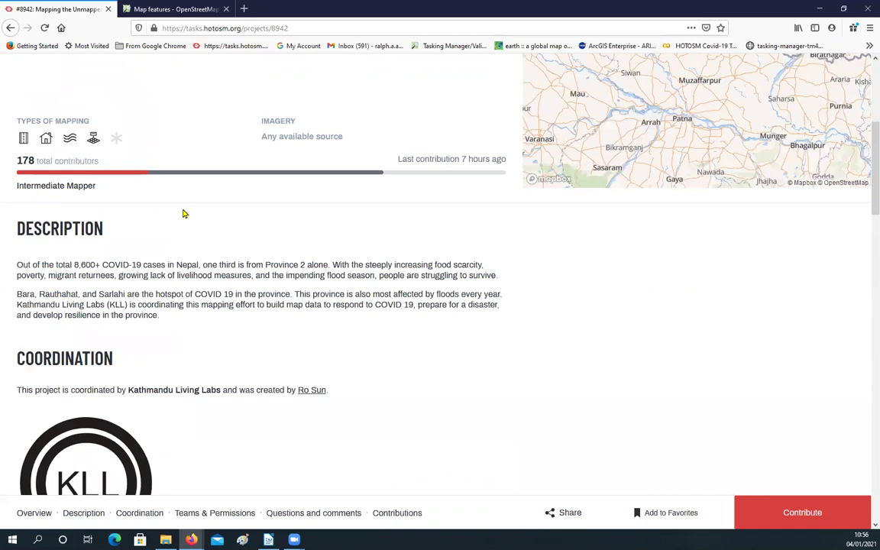
scroll(182, 214, up, 6)
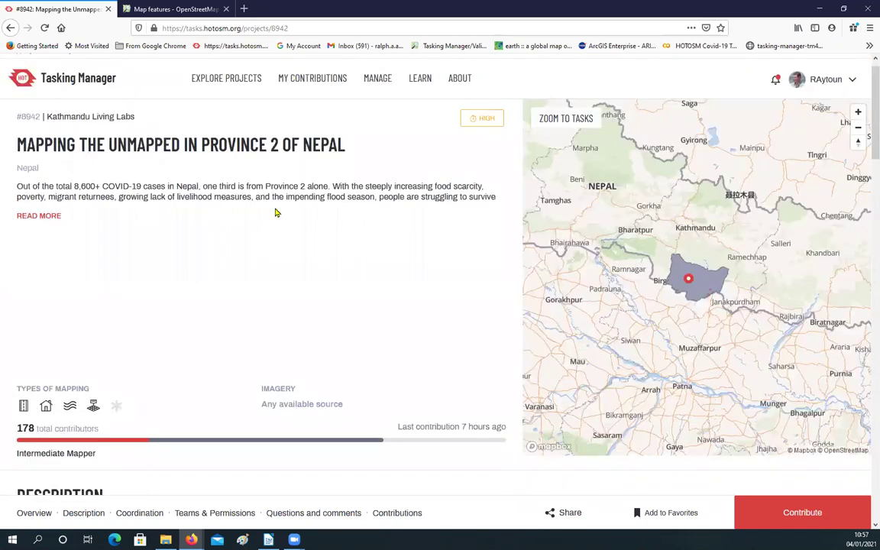
click(802, 514)
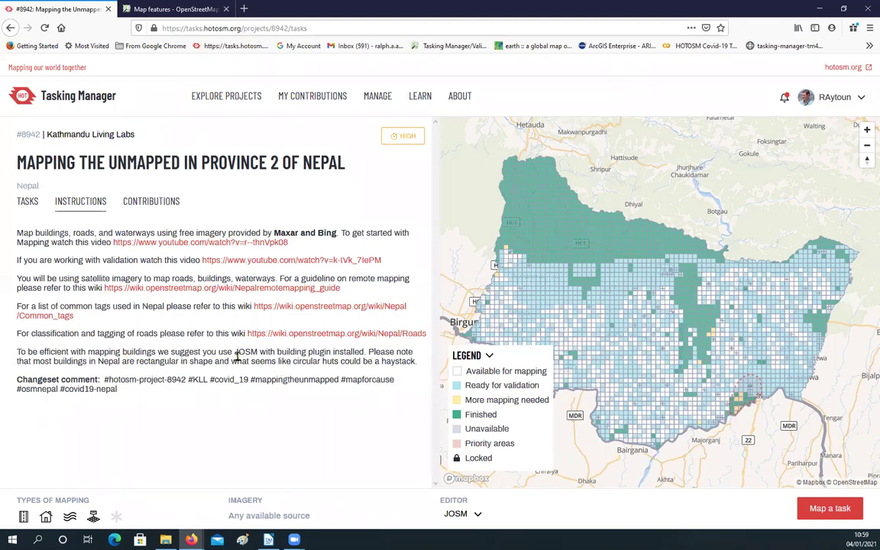
Show the project's contributions and look through the contributor list with its mapping and validation figures.
click(161, 203)
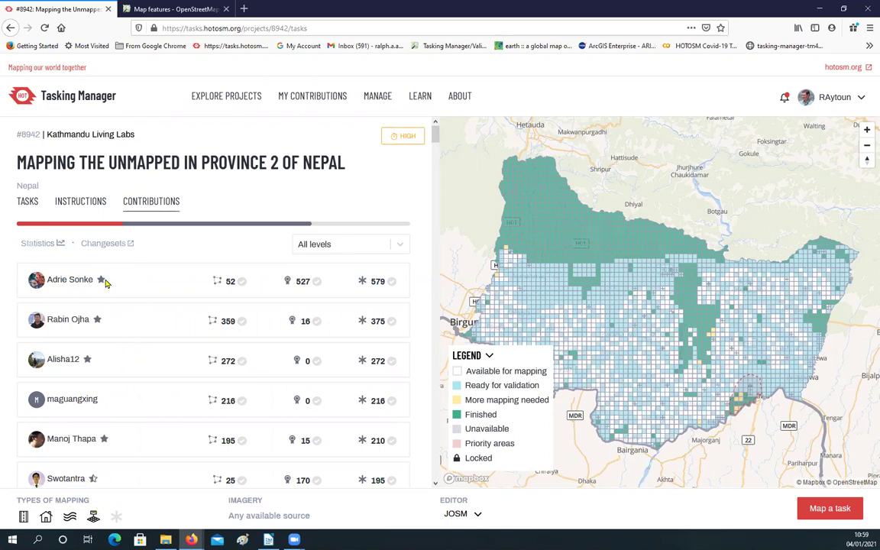
scroll(104, 279, down, 1)
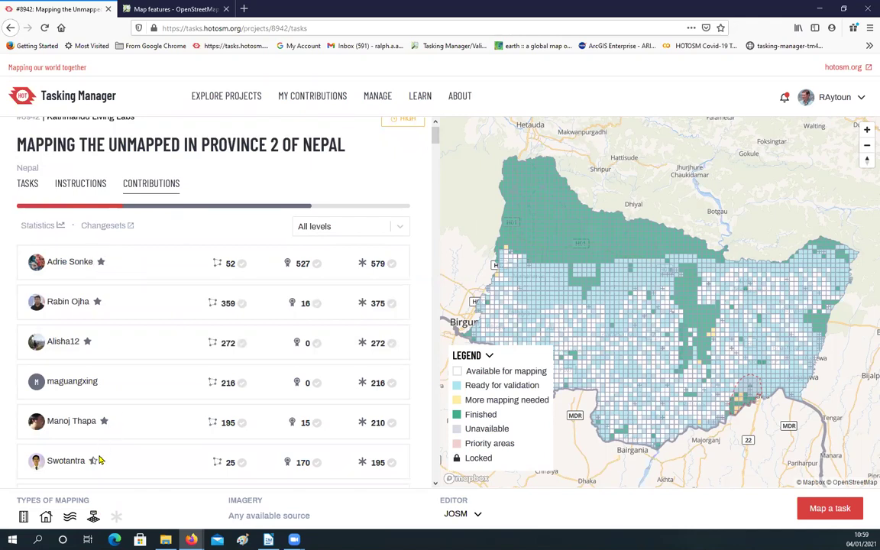
scroll(163, 368, down, 3)
scroll(165, 368, down, 2)
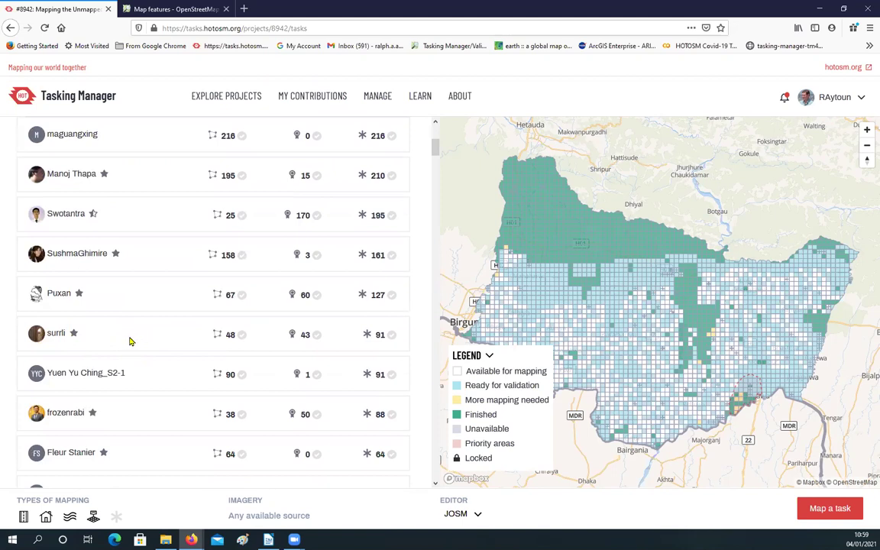
Examine the rest of the contributor list and the task statuses in the priority area near the project's southern border.
scroll(130, 342, down, 1)
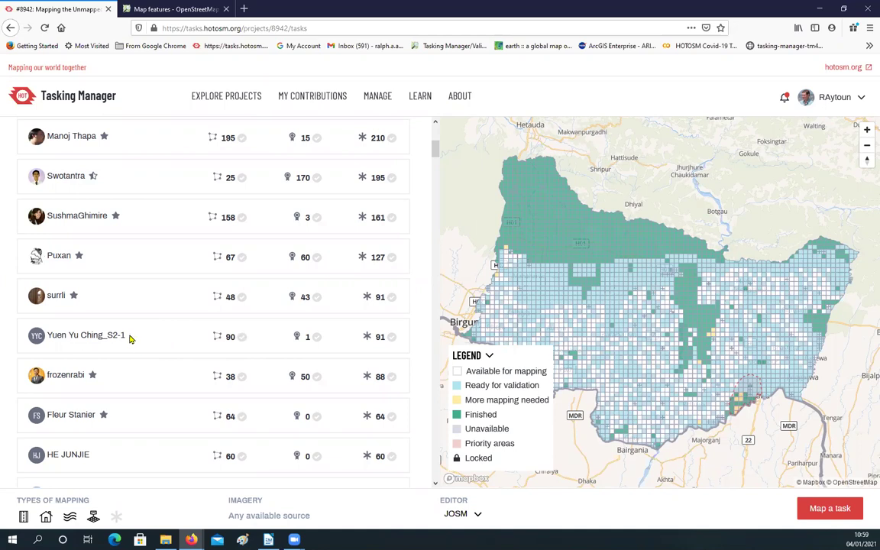
scroll(130, 339, down, 2)
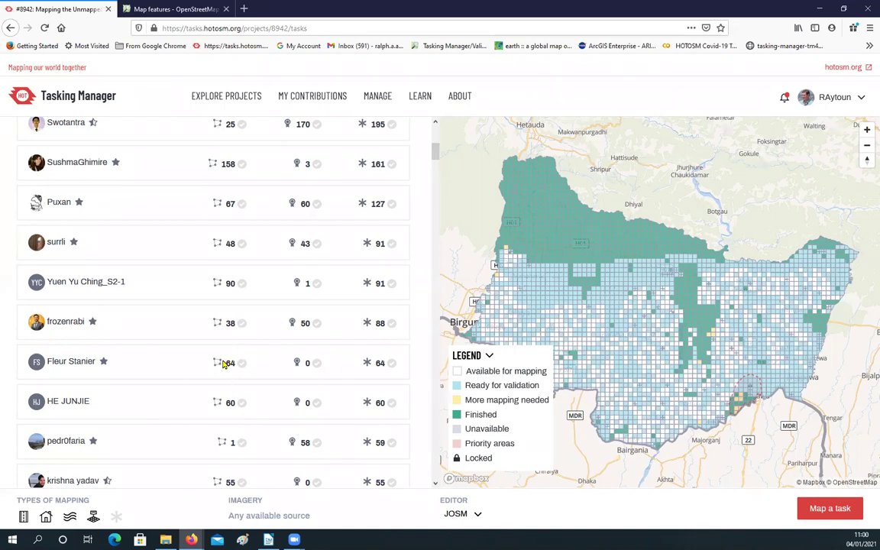
scroll(108, 394, down, 15)
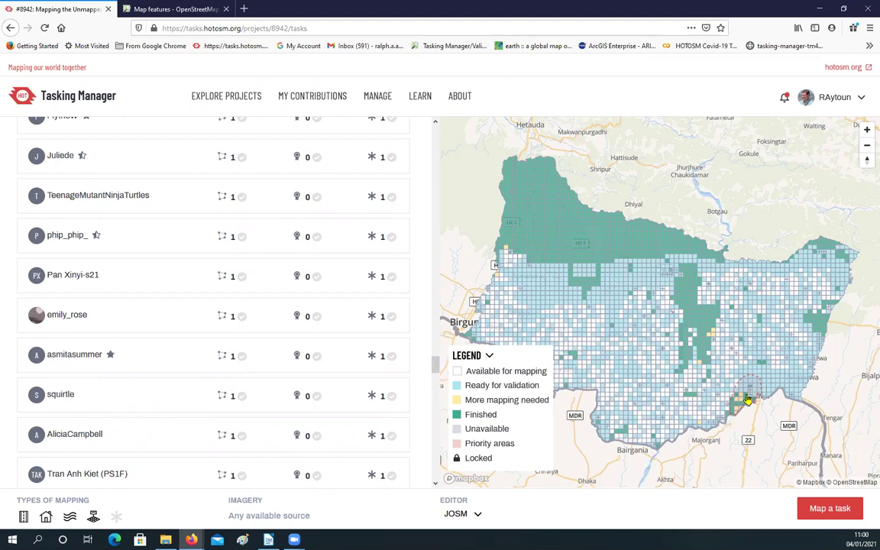
scroll(748, 399, up, 2)
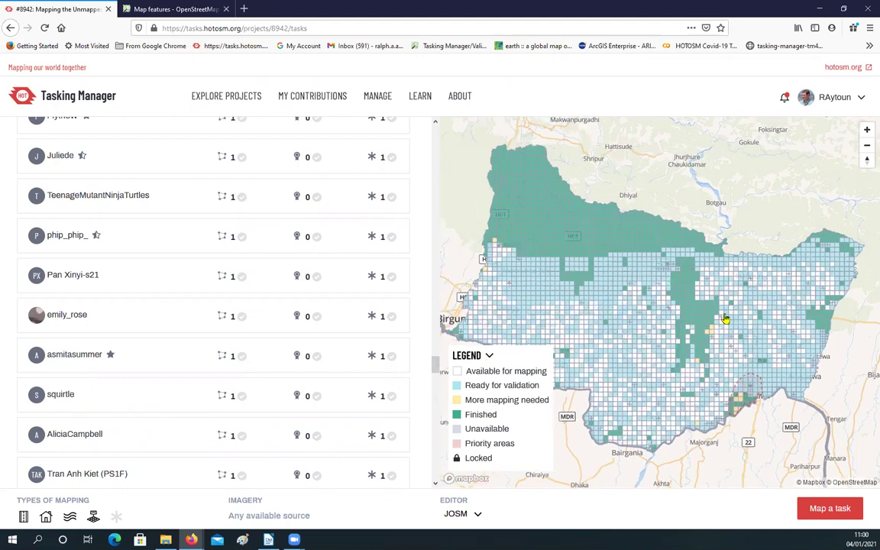
scroll(748, 389, up, 2)
scroll(749, 358, up, 1)
drag(685, 383, 678, 342)
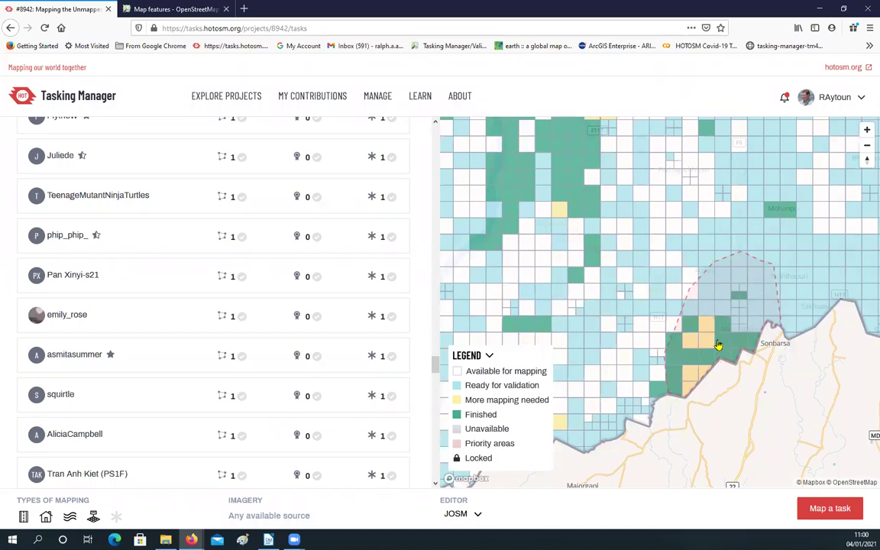
scroll(718, 338, down, 1)
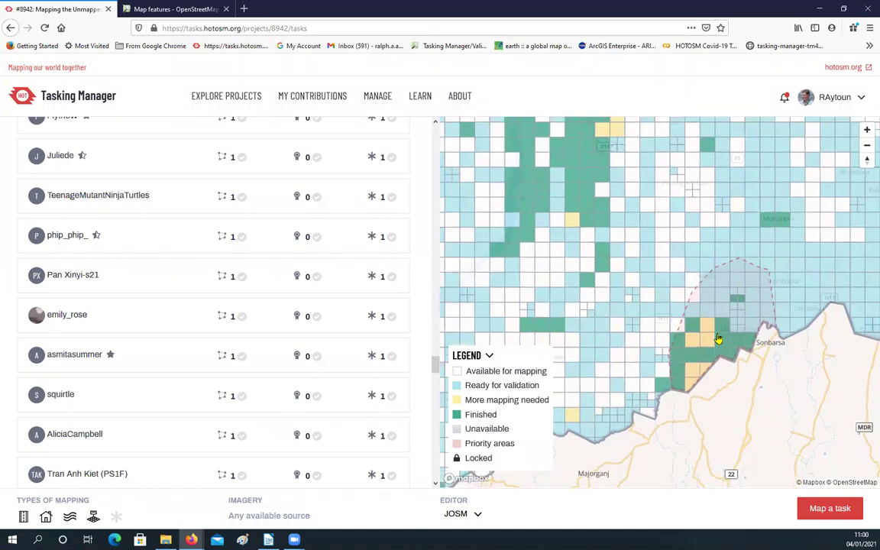
scroll(718, 339, down, 5)
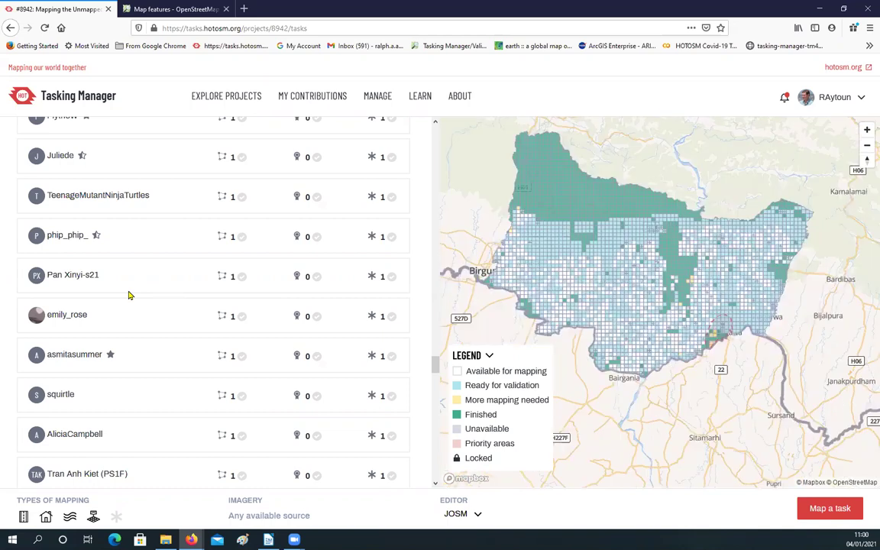
Filter the project's contributors to the Beginner level and look through their mapping and validation figures.
scroll(127, 295, up, 4)
scroll(128, 295, up, 10)
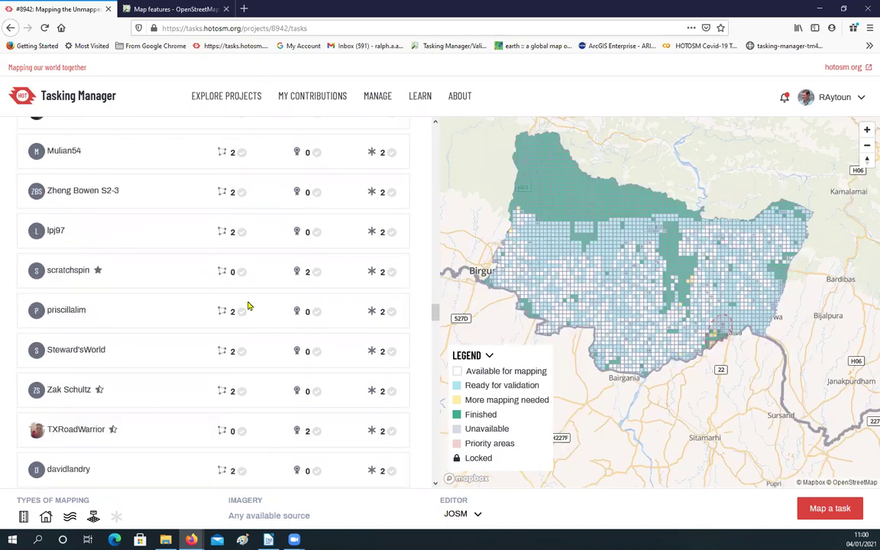
scroll(424, 287, up, 10)
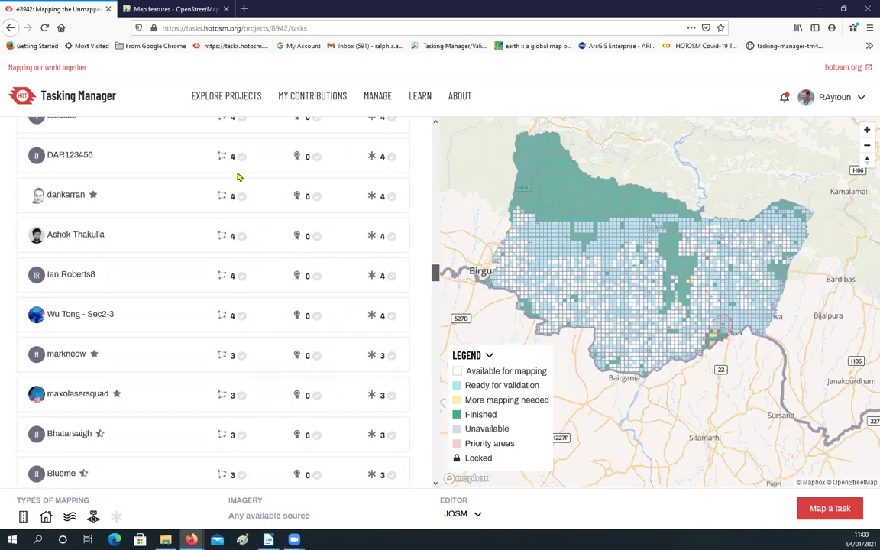
scroll(229, 237, up, 5)
scroll(352, 250, up, 10)
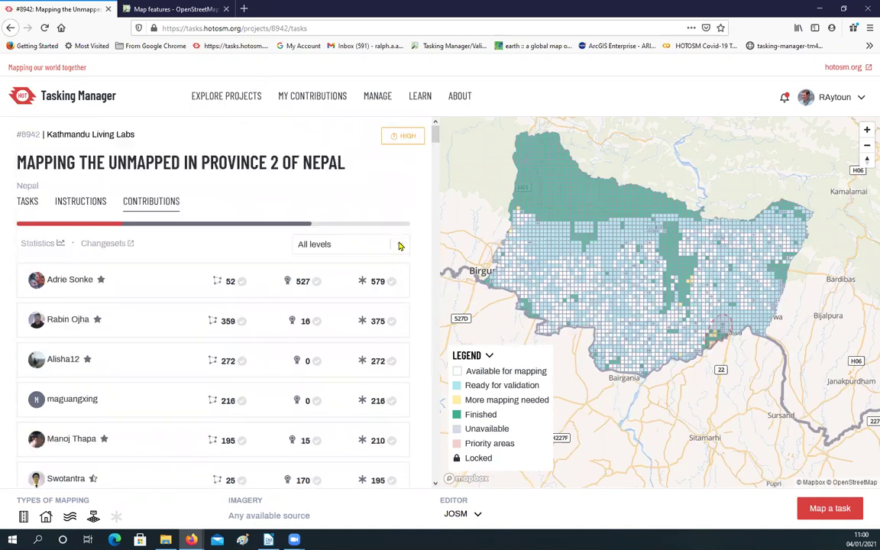
click(399, 244)
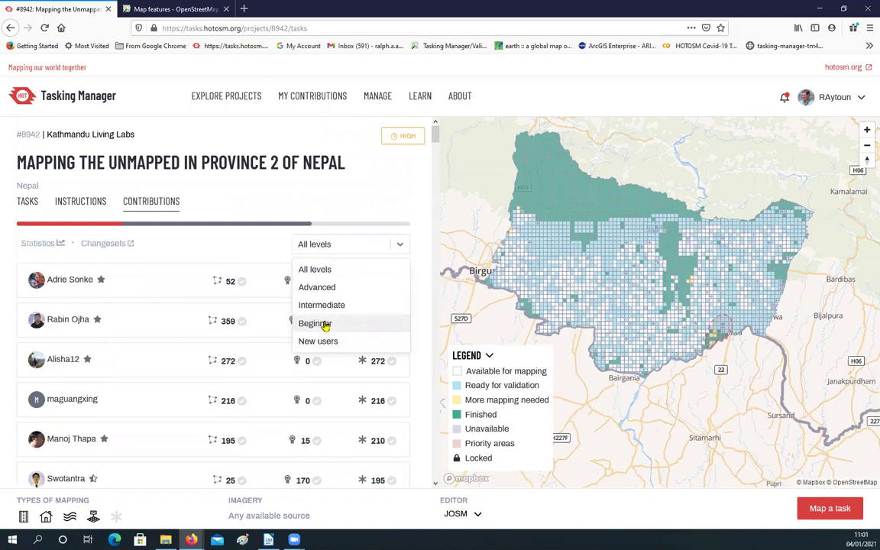
key(Return)
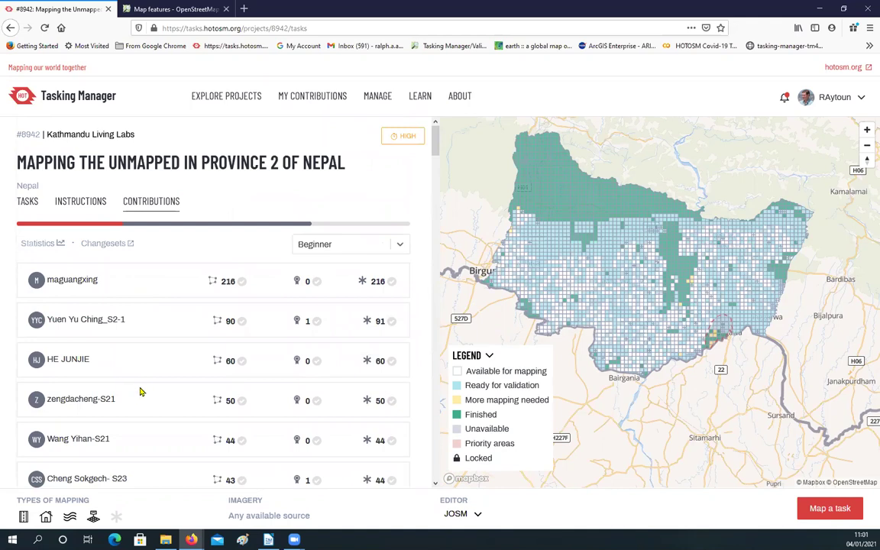
scroll(139, 391, down, 5)
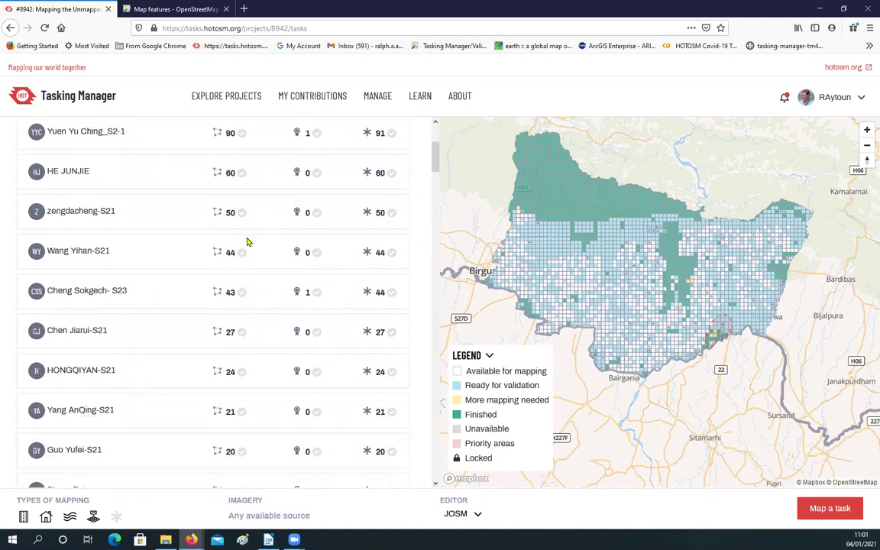
scroll(157, 288, down, 1)
scroll(161, 291, up, 6)
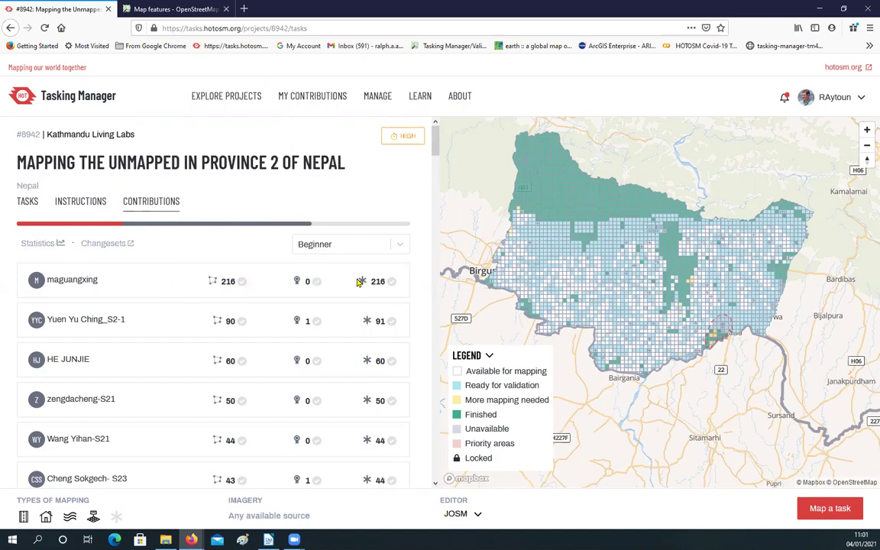
Highlight the tasks mapped by the first beginner, clear them, and highlight the task validated by the second beginner instead.
click(242, 283)
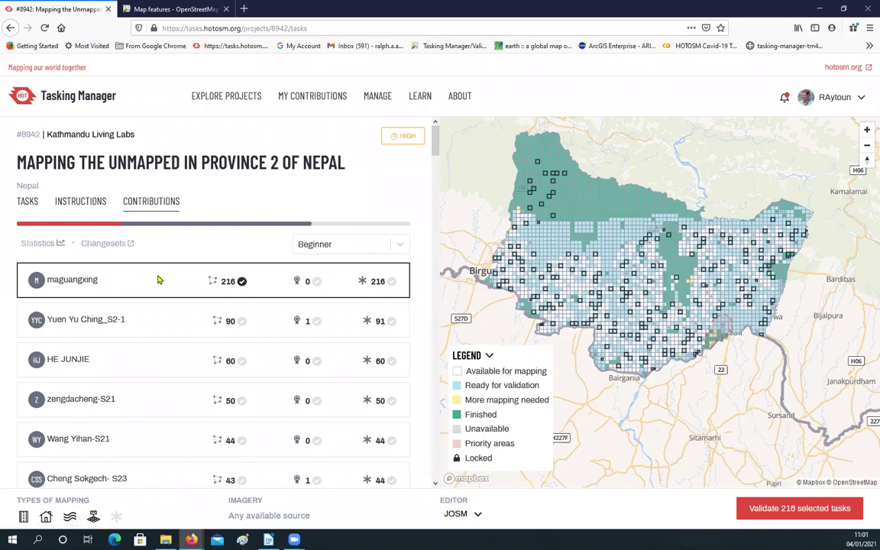
click(242, 282)
click(240, 283)
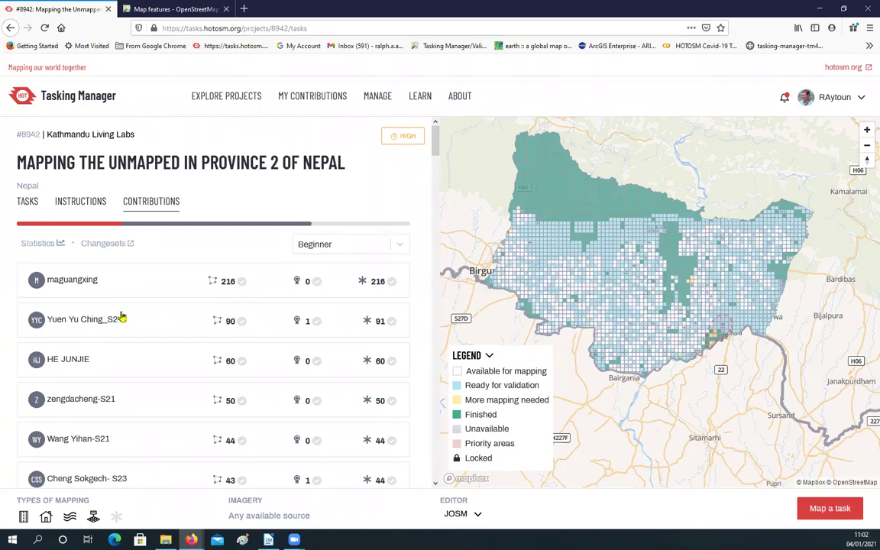
click(317, 322)
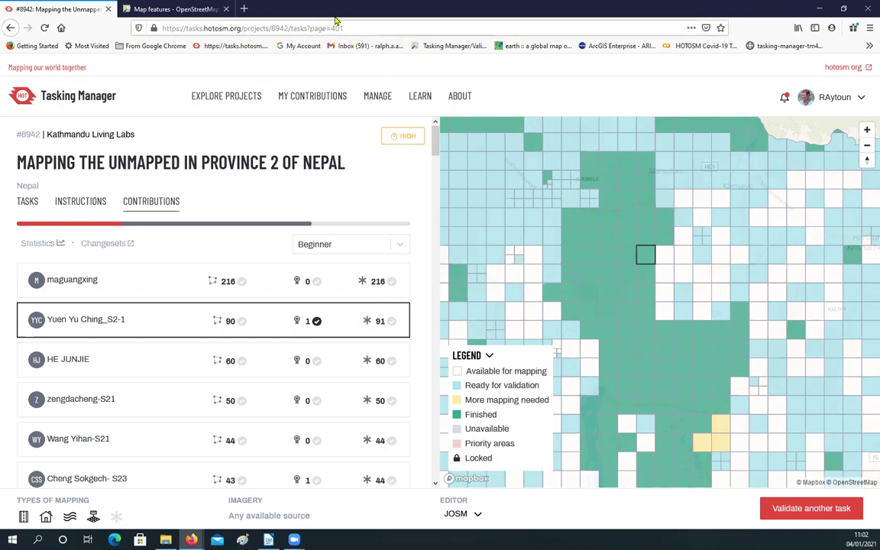
Show the project's task list and filter it by task ID 401.
click(27, 201)
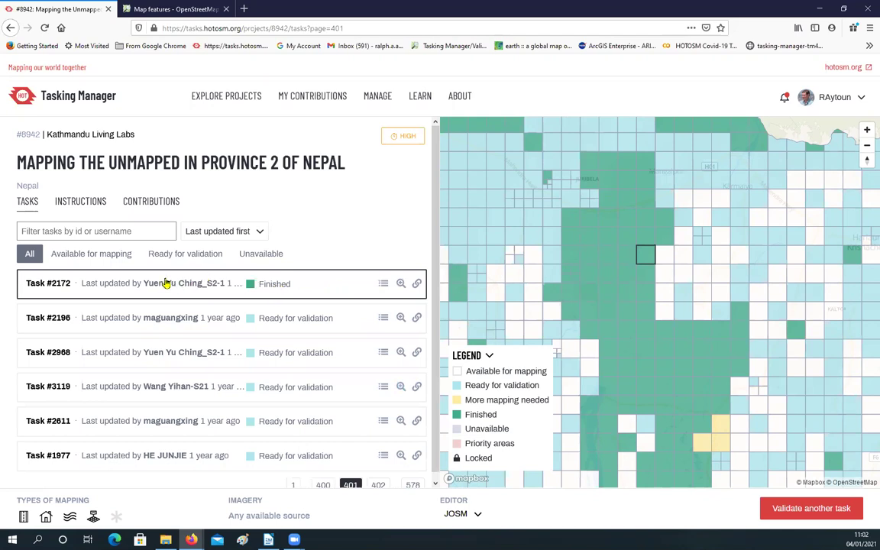
click(62, 230)
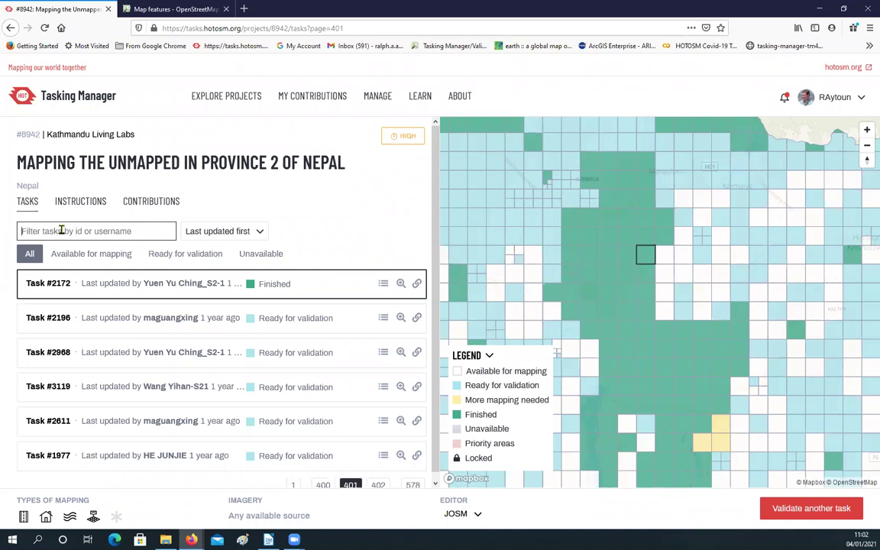
text(40)
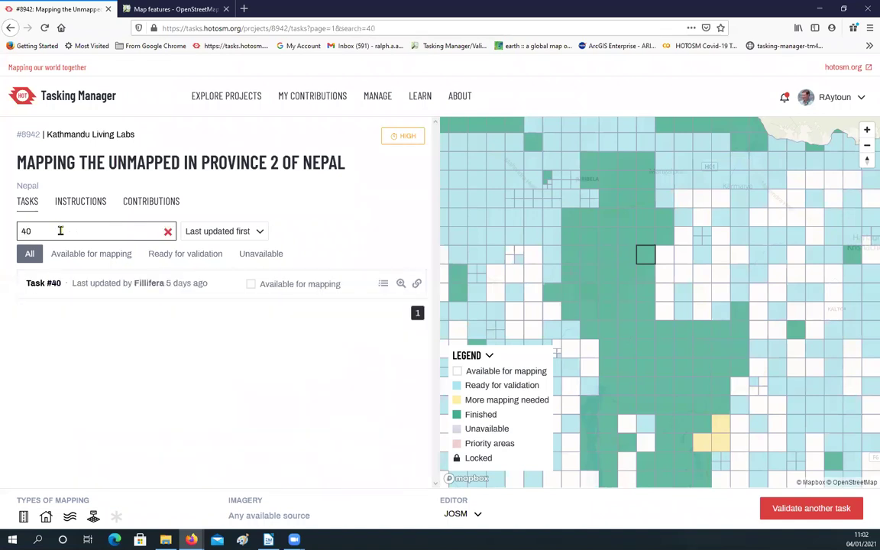
text(1)
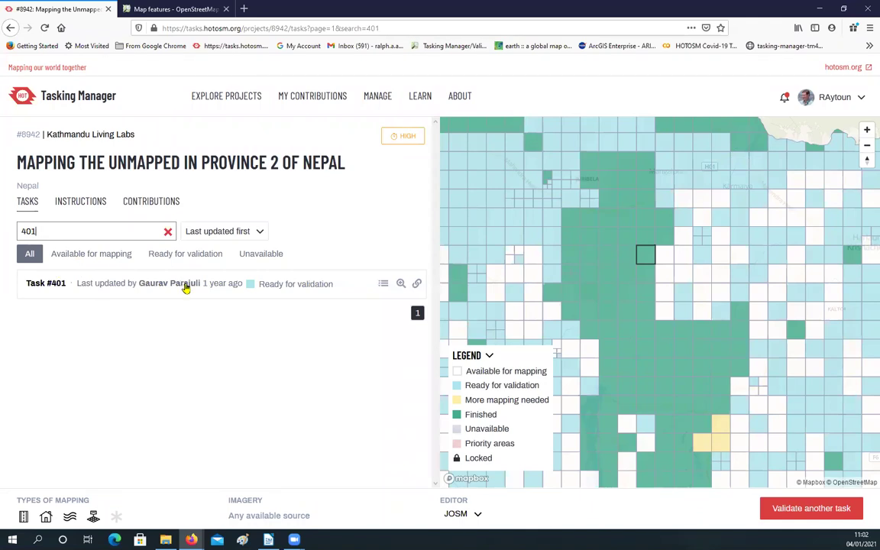
Read the comments and activity history of Task 401, then close them and clear the task filter.
click(384, 284)
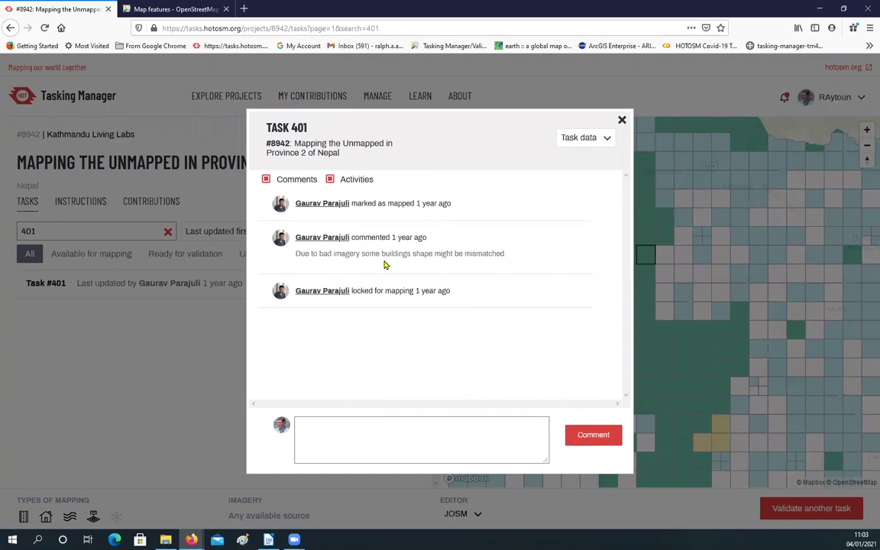
click(622, 119)
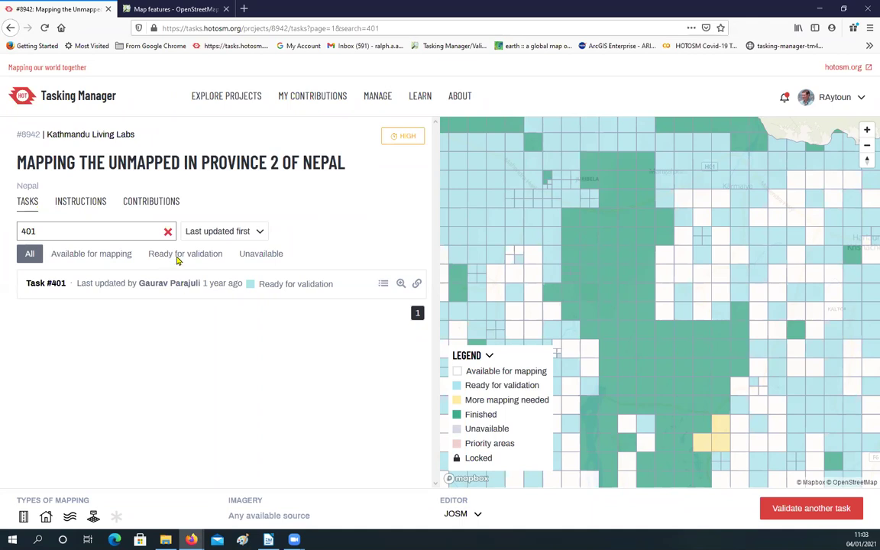
click(168, 230)
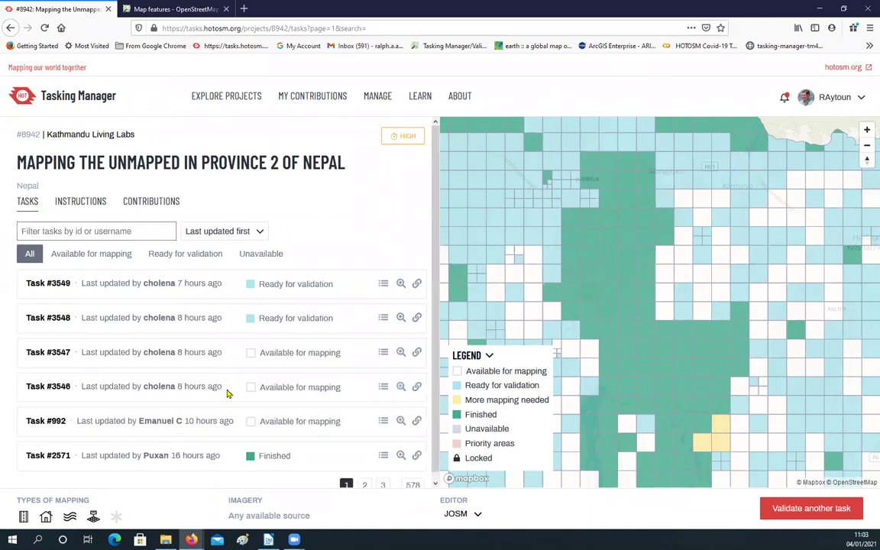
Select finished Task 2173 on the map and zoom the map to it.
scroll(279, 363, down, 1)
scroll(320, 363, up, 1)
click(648, 241)
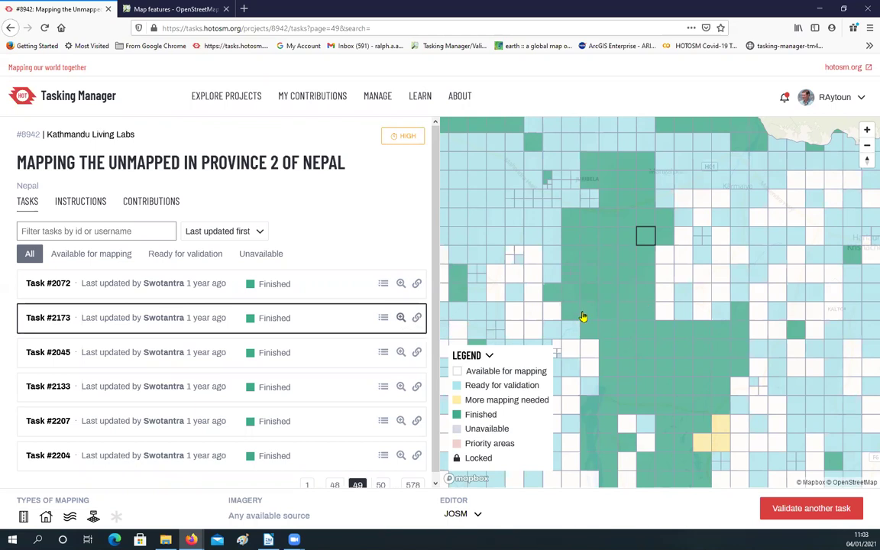
click(401, 318)
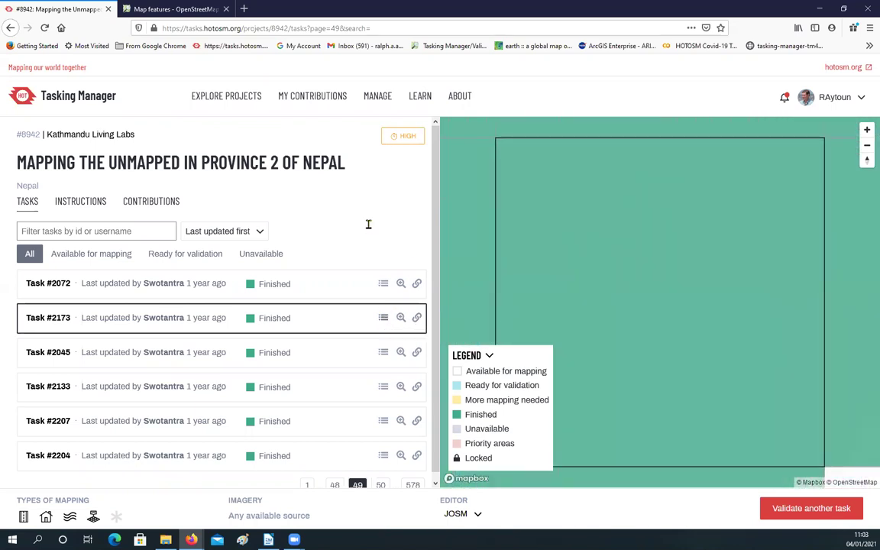
Review Task 2173's activity history and its editor choices, then close the task details.
click(383, 318)
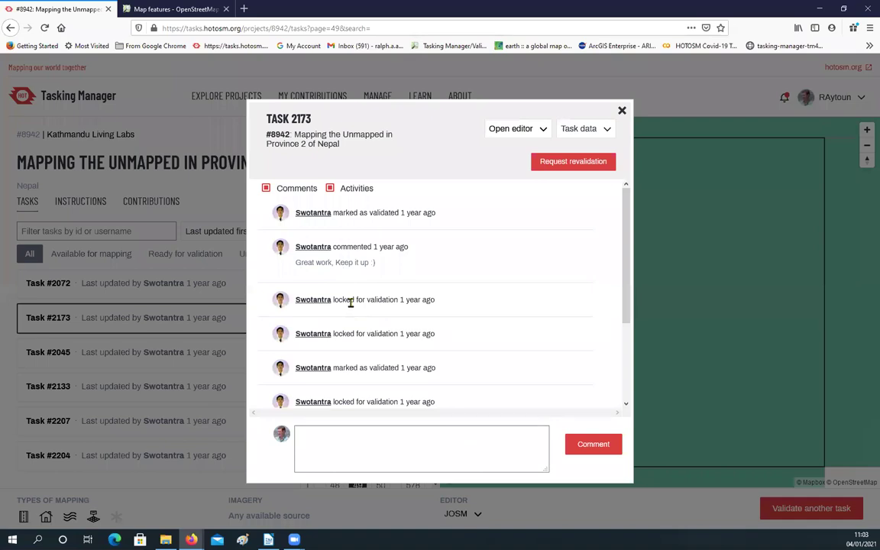
scroll(351, 306, down, 3)
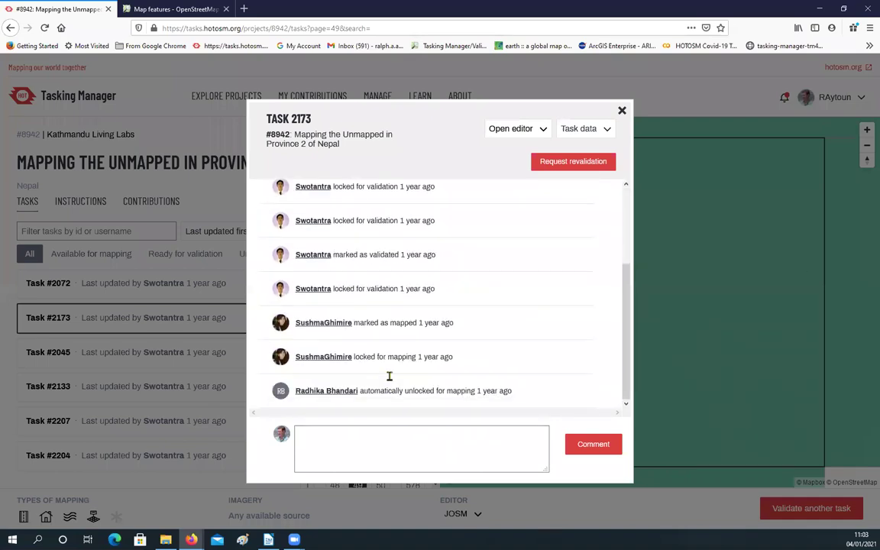
scroll(458, 305, up, 5)
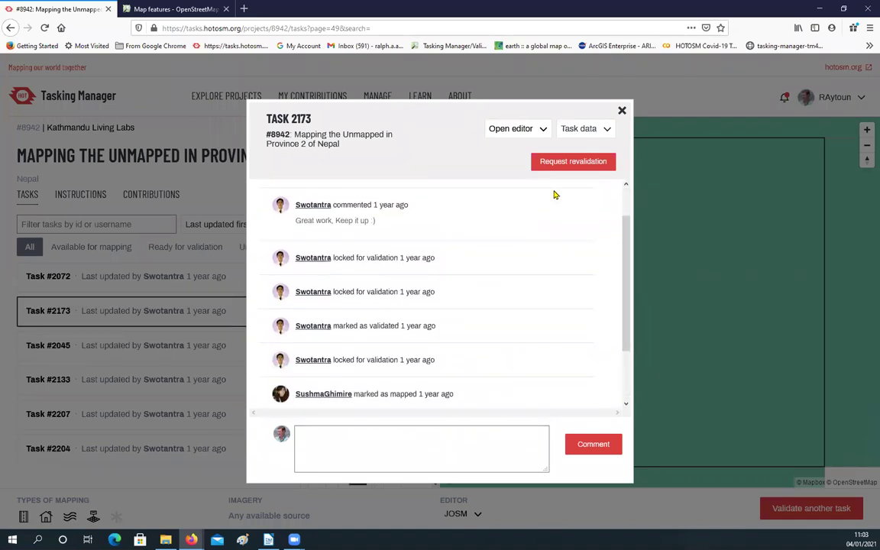
click(545, 133)
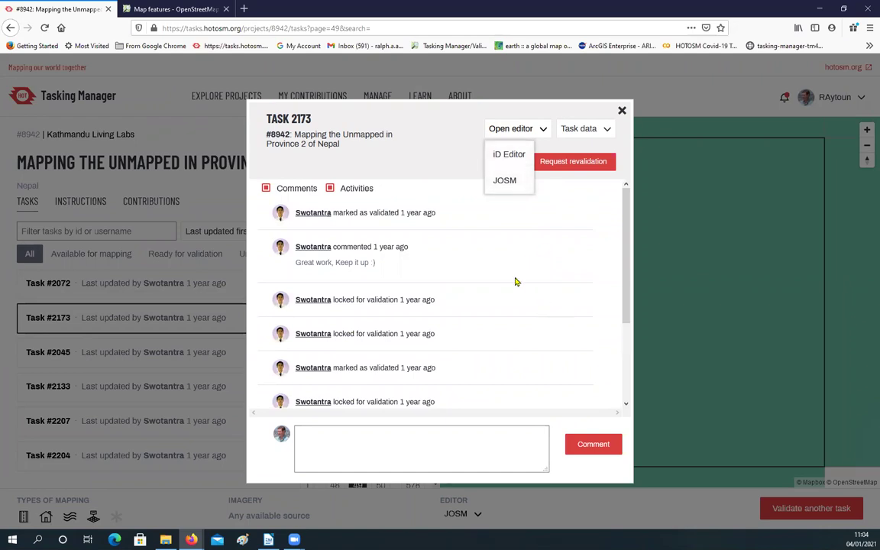
click(620, 113)
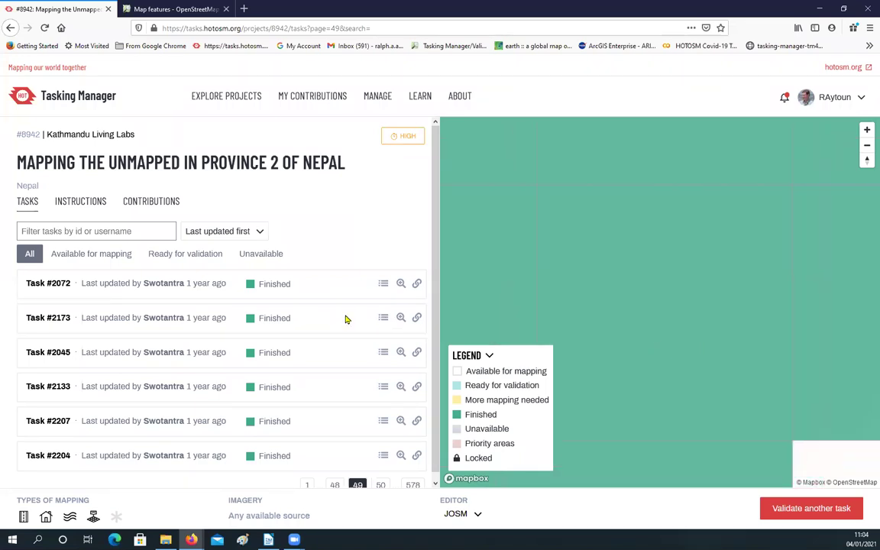
Zoom the map back out from Task 2173 to examine the statuses of the surrounding tasks.
scroll(633, 365, down, 3)
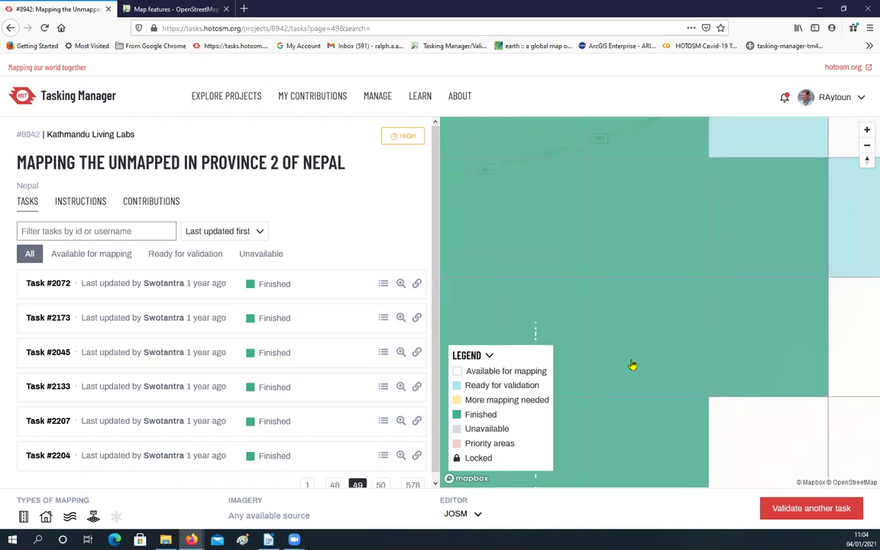
scroll(628, 364, down, 5)
scroll(618, 361, down, 2)
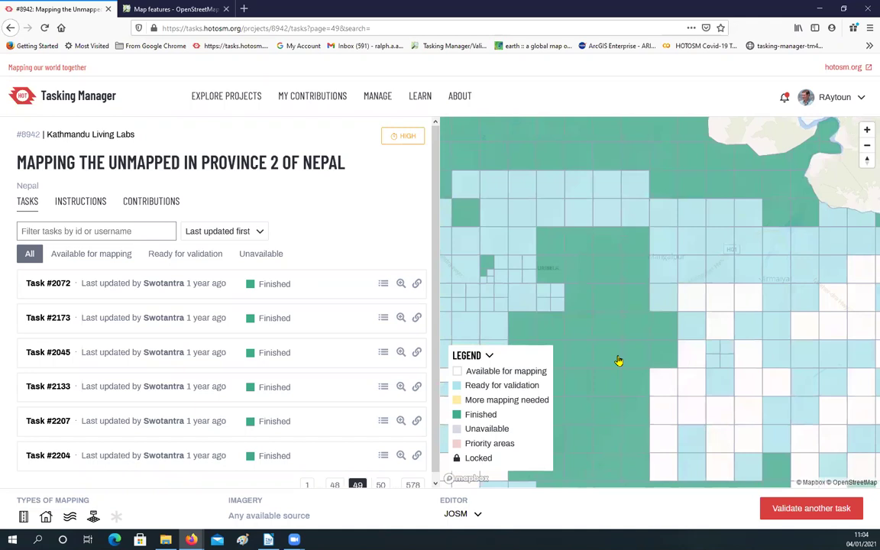
scroll(620, 337, down, 4)
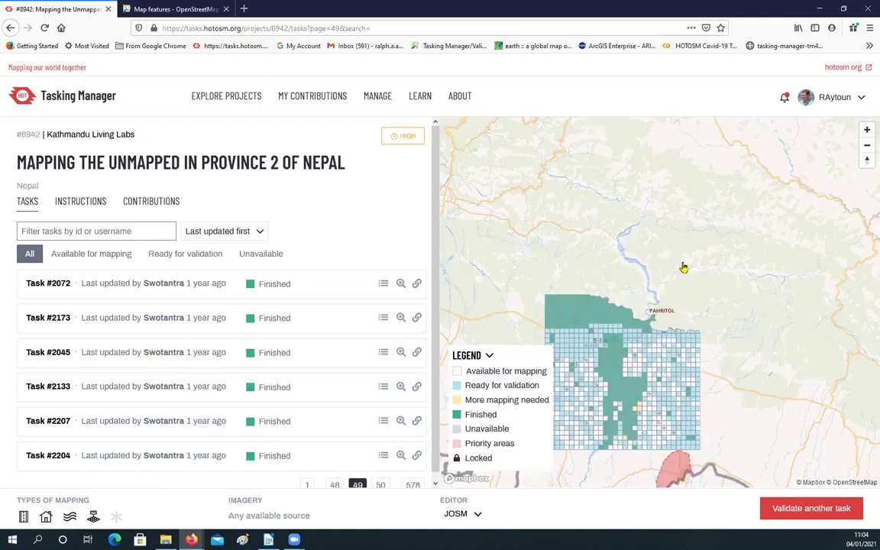
scroll(676, 262, up, 4)
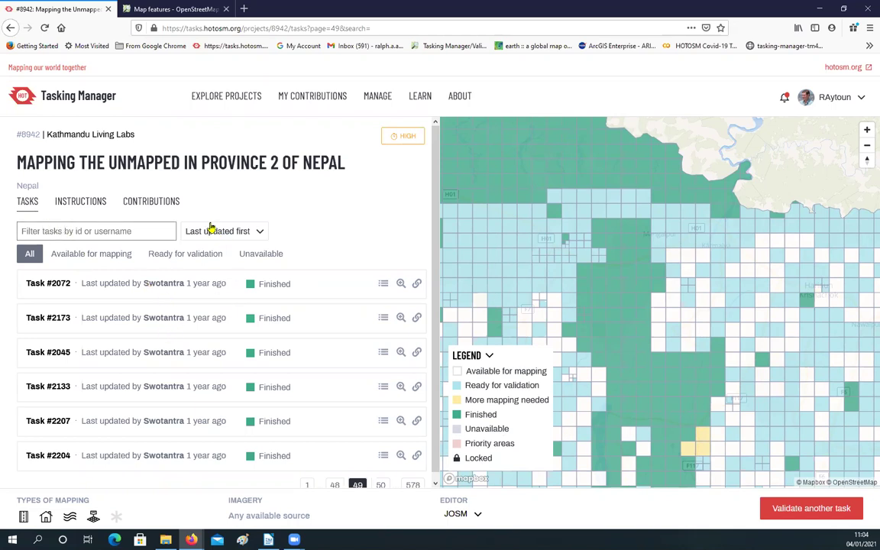
Browse the project's contributors and highlight on the map the work of a contributor near the end of the list.
click(152, 203)
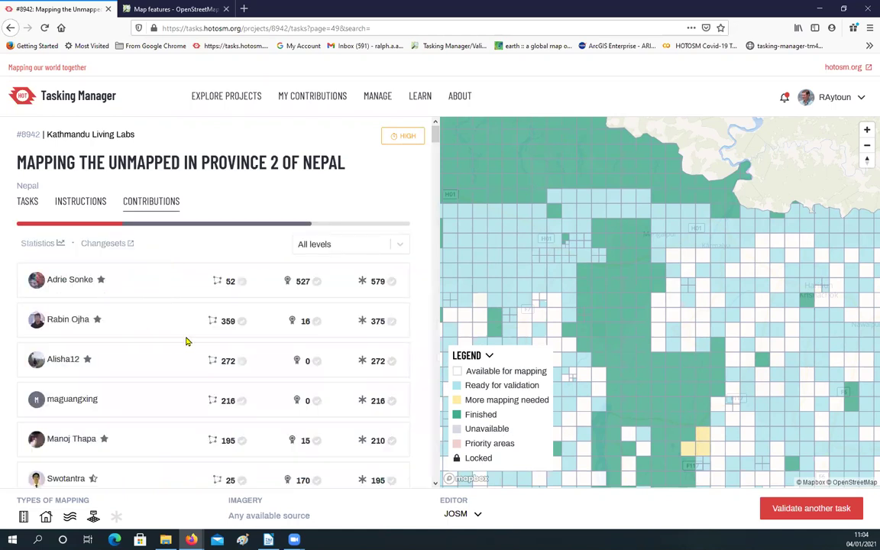
scroll(186, 342, down, 1)
drag(433, 161, 430, 464)
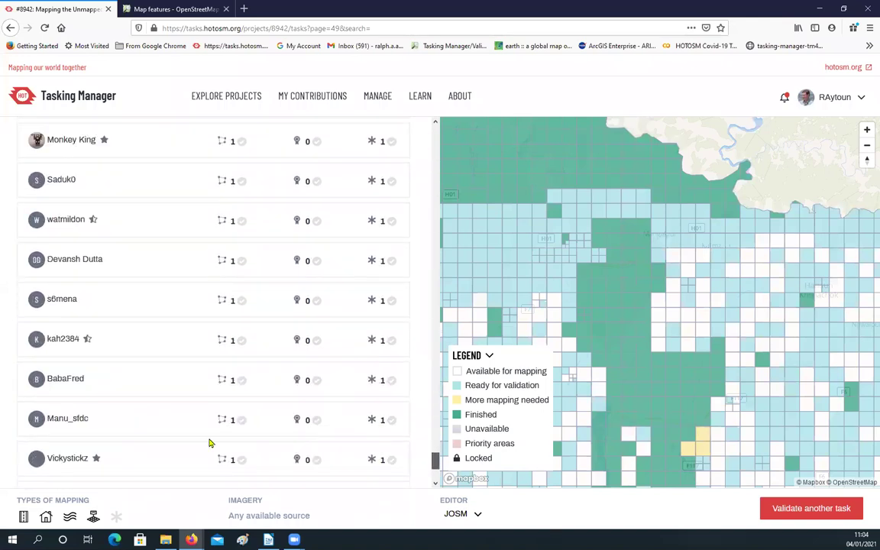
click(392, 464)
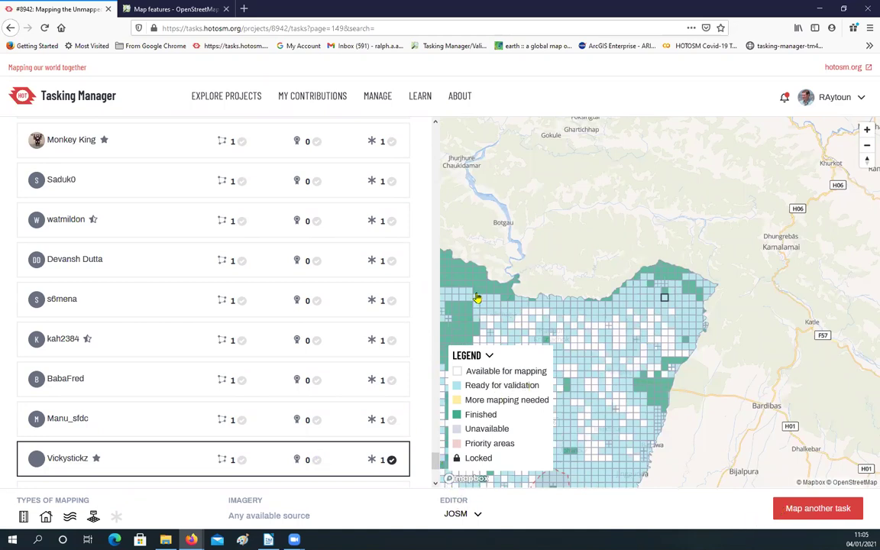
scroll(291, 352, up, 5)
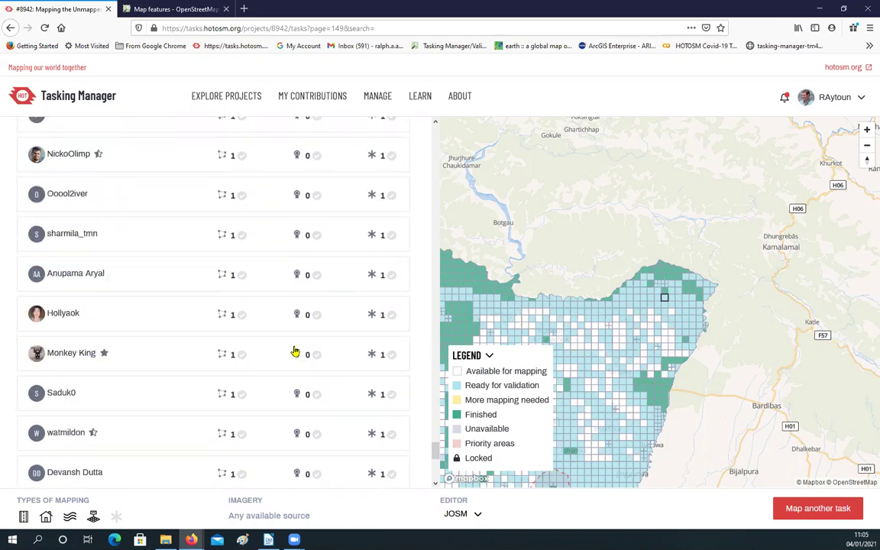
scroll(288, 348, up, 6)
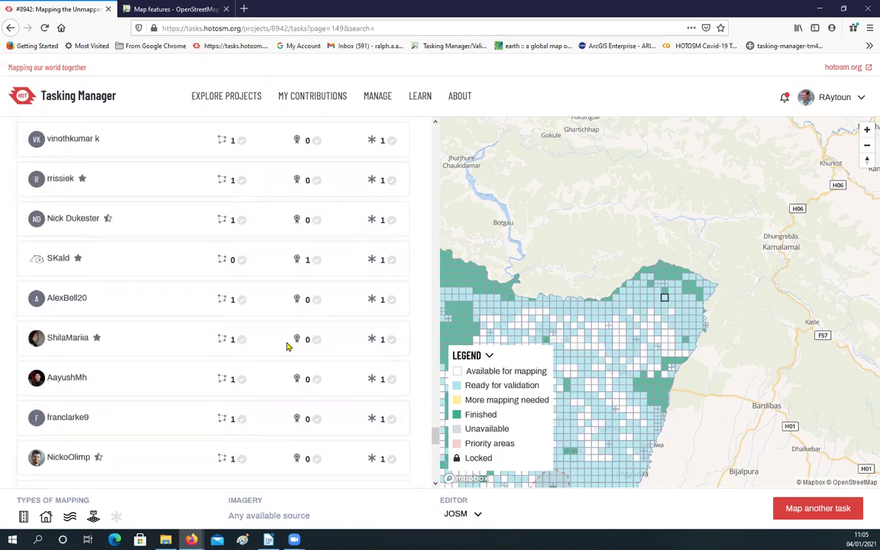
scroll(279, 349, up, 3)
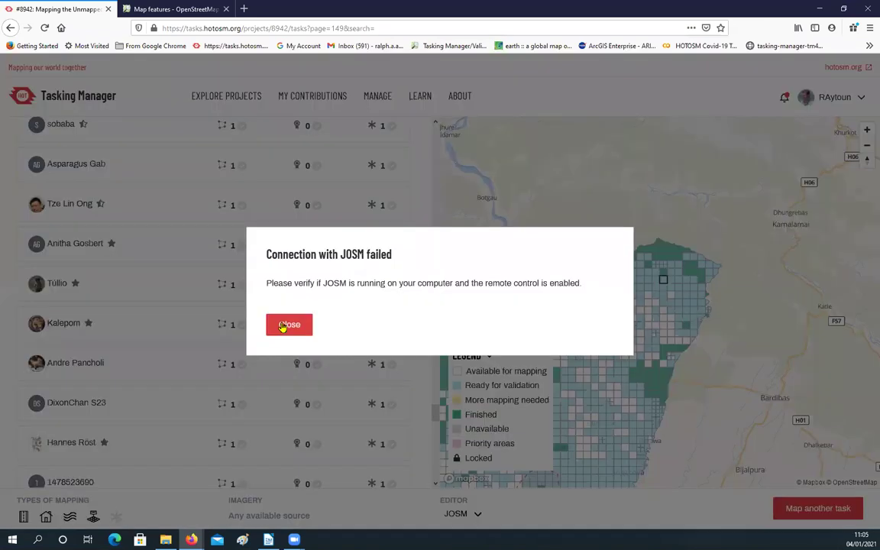
Close the JOSM connection notice, choose iD Editor as the editor and start mapping another task.
click(260, 294)
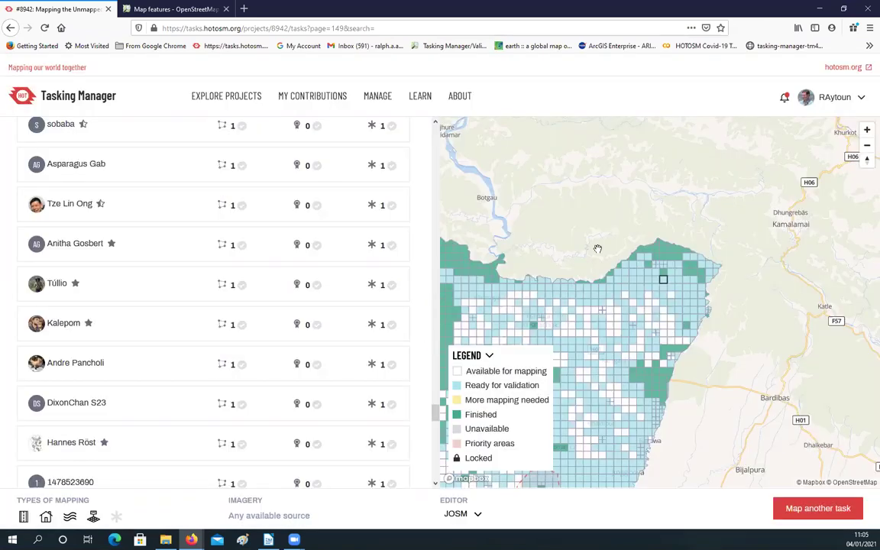
click(479, 519)
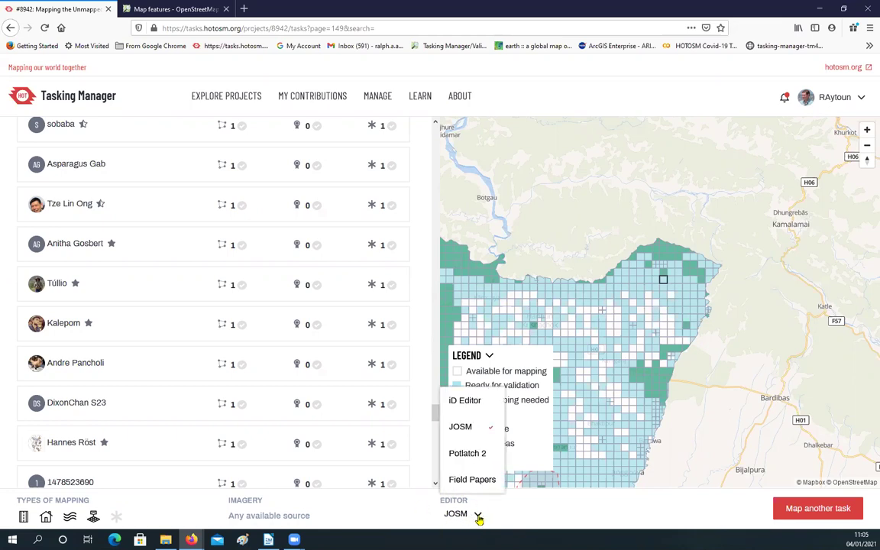
click(475, 402)
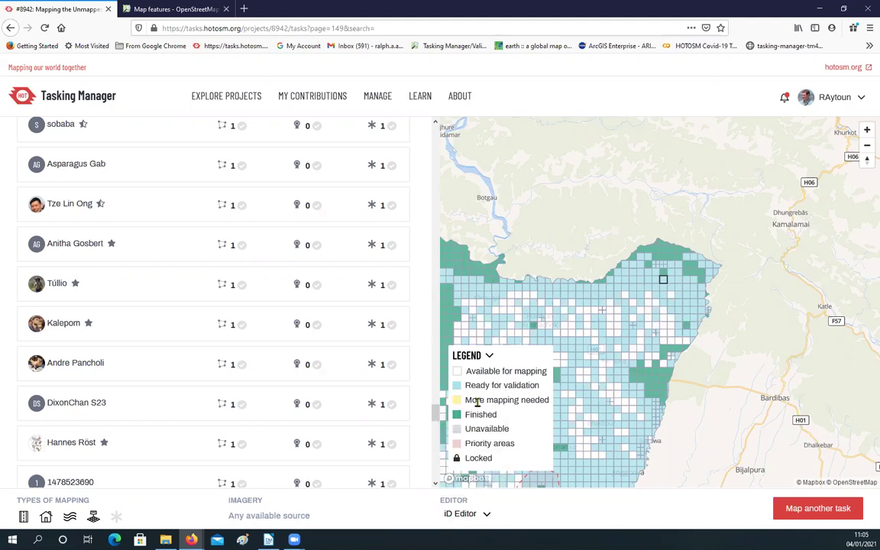
click(806, 510)
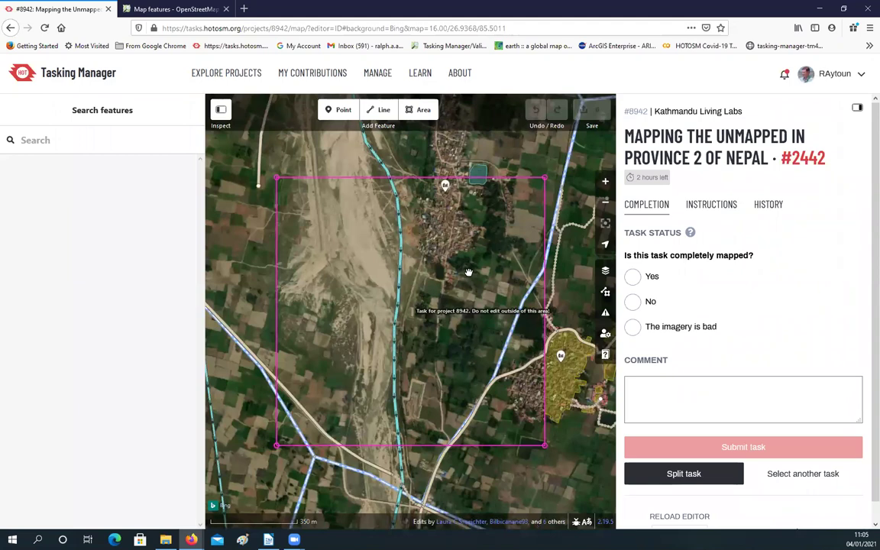
Leave the task editor, review the interests, personal information, default editor and notifications in the account settings, and return to the project.
click(11, 27)
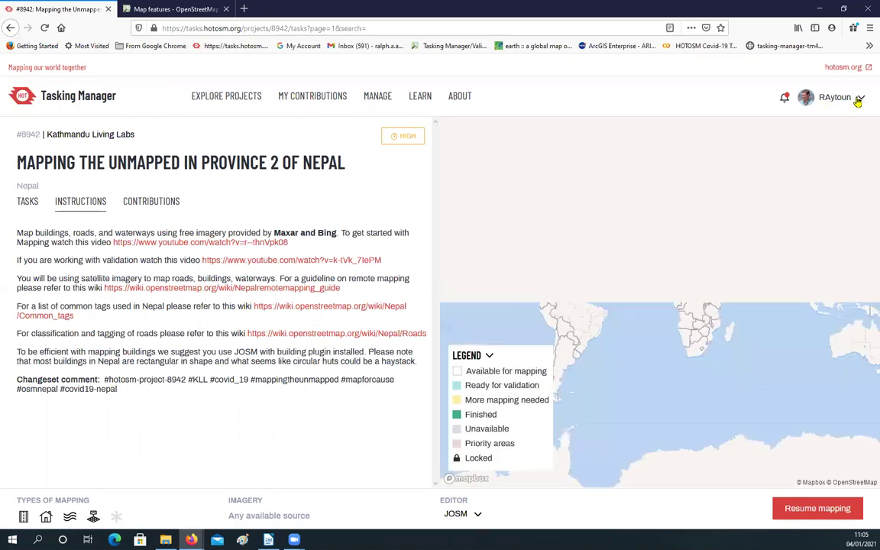
click(858, 101)
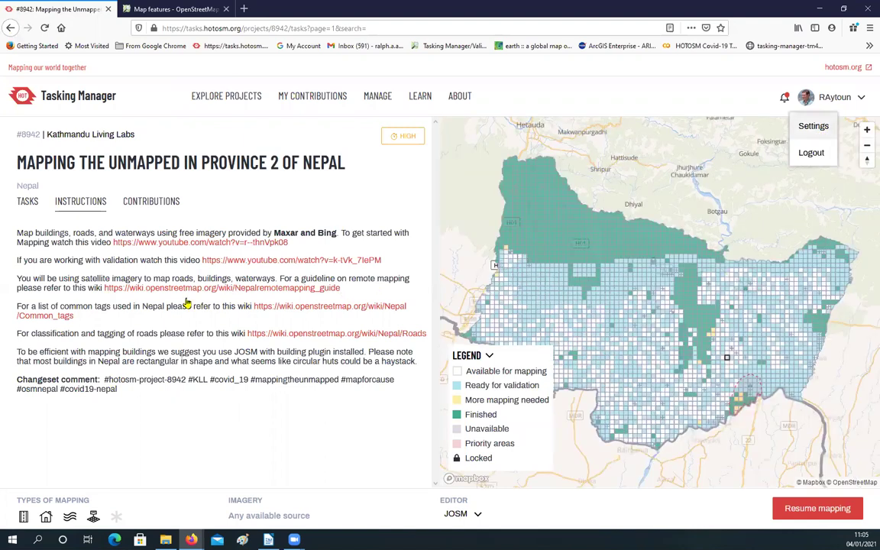
scroll(267, 294, down, 3)
scroll(264, 288, down, 3)
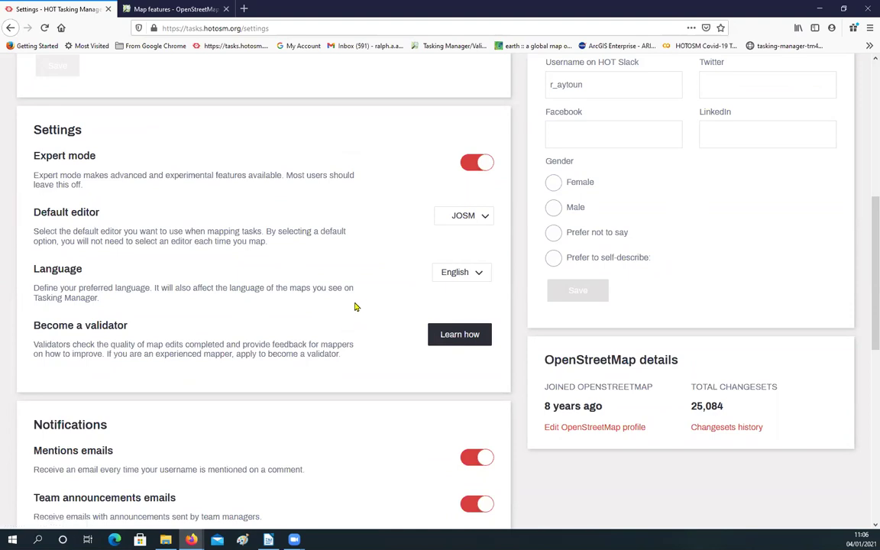
scroll(365, 295, up, 5)
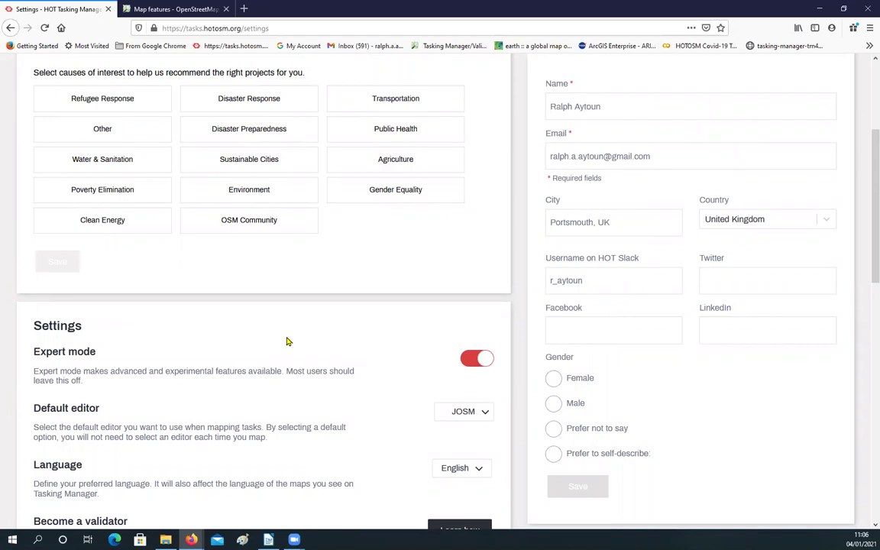
scroll(287, 342, down, 6)
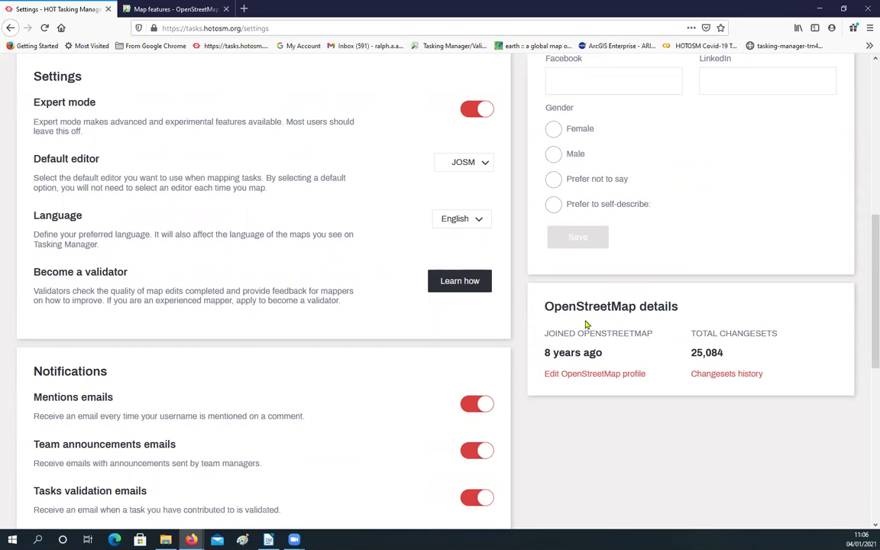
scroll(285, 118, up, 3)
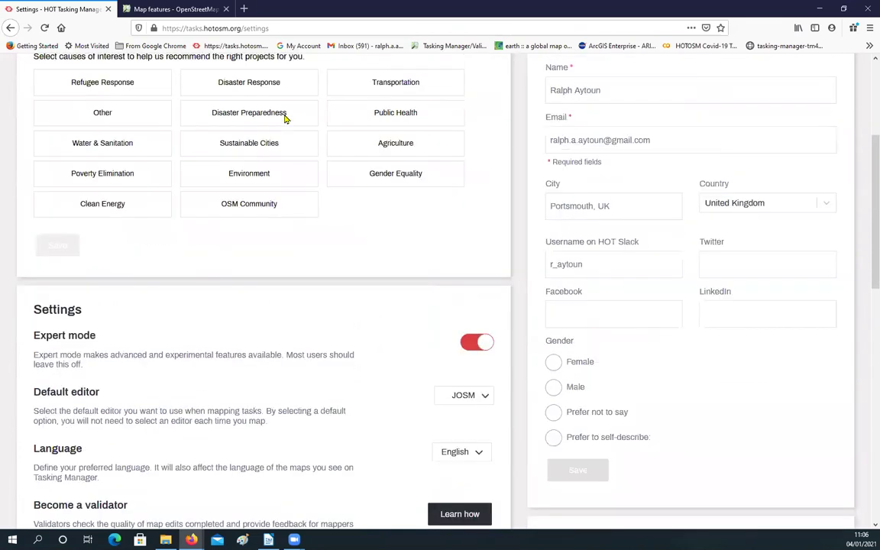
scroll(285, 118, up, 3)
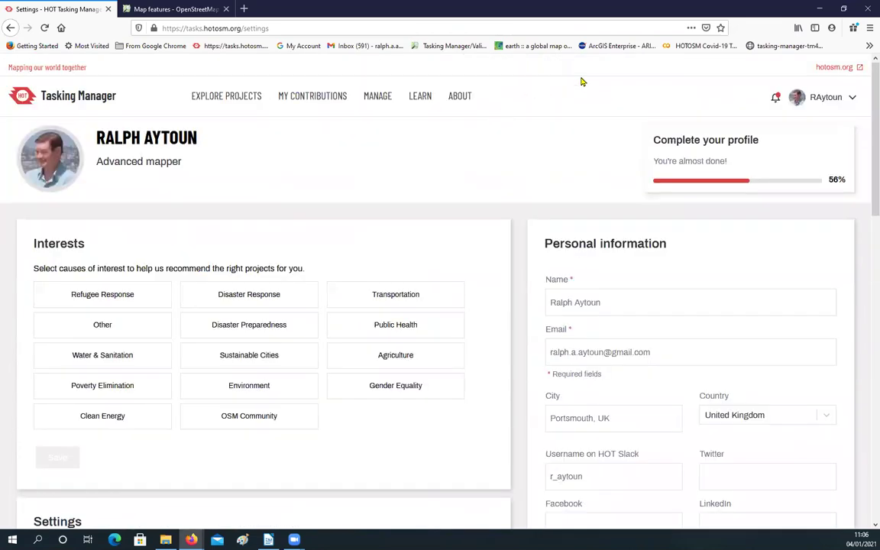
click(9, 28)
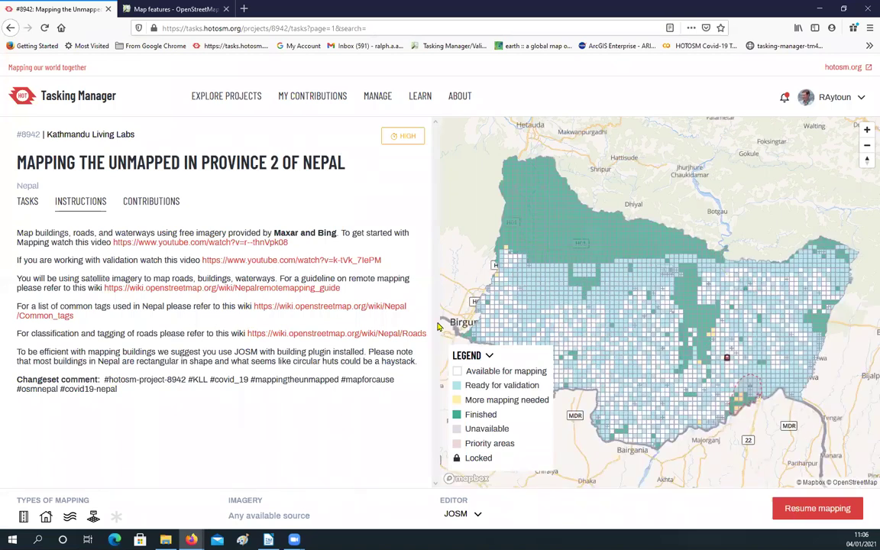
Resume mapping the locked Task 2442 and review its instructions, history and completion options.
click(793, 515)
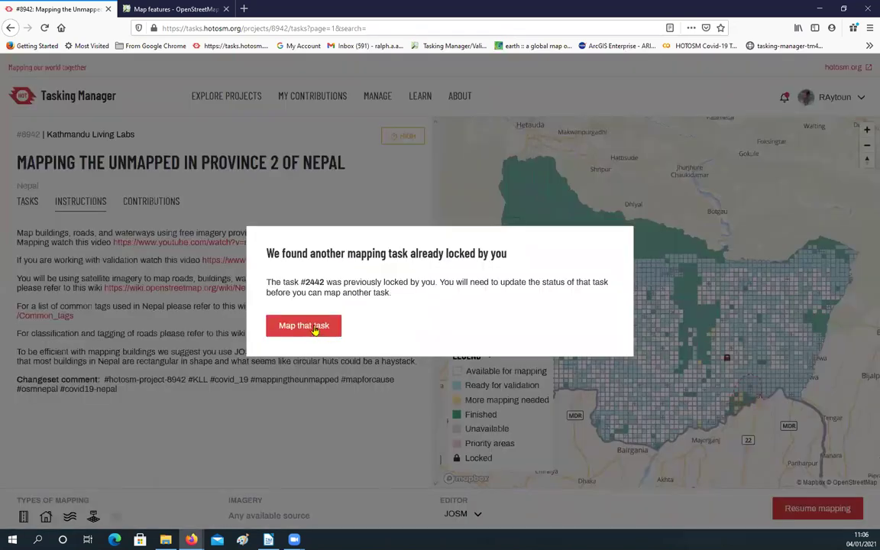
click(315, 331)
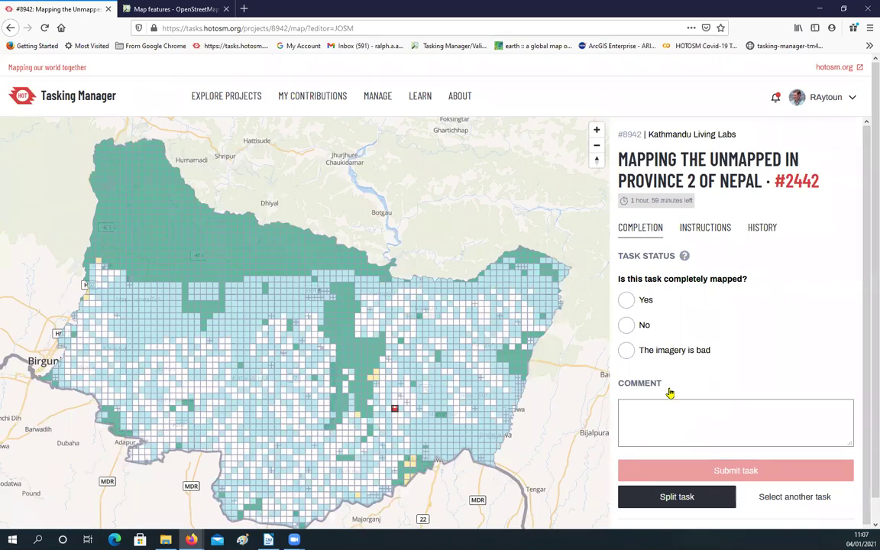
click(718, 226)
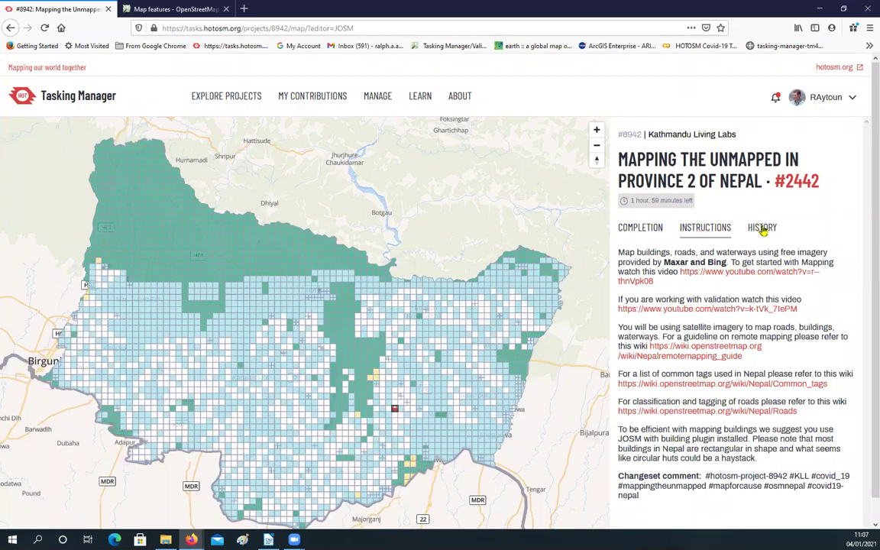
click(763, 228)
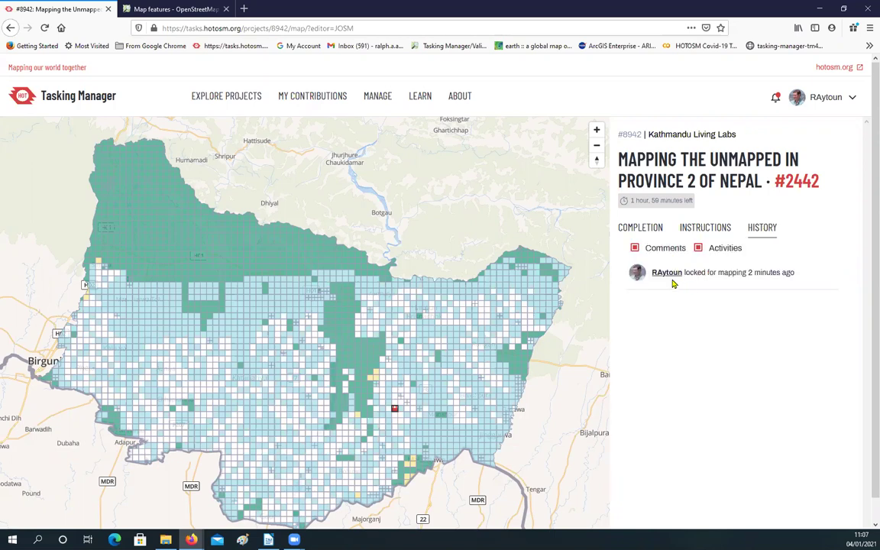
scroll(667, 281, down, 1)
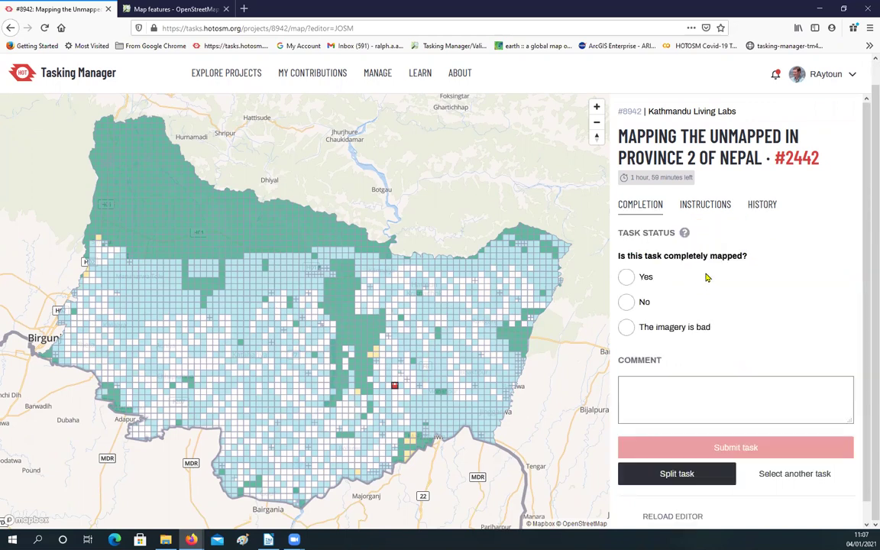
scroll(706, 277, down, 1)
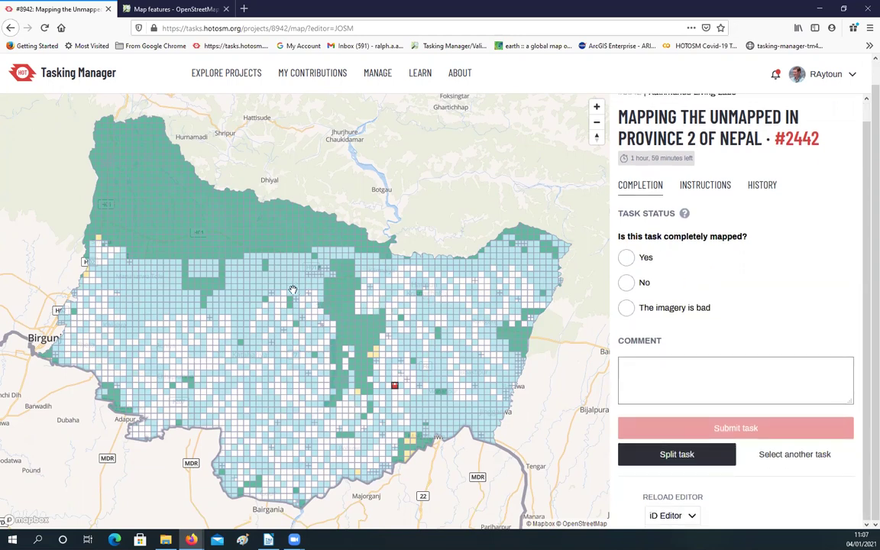
Try the Yes and No answers for whether Task 2442 is completely mapped, then leave it to select another task.
click(627, 259)
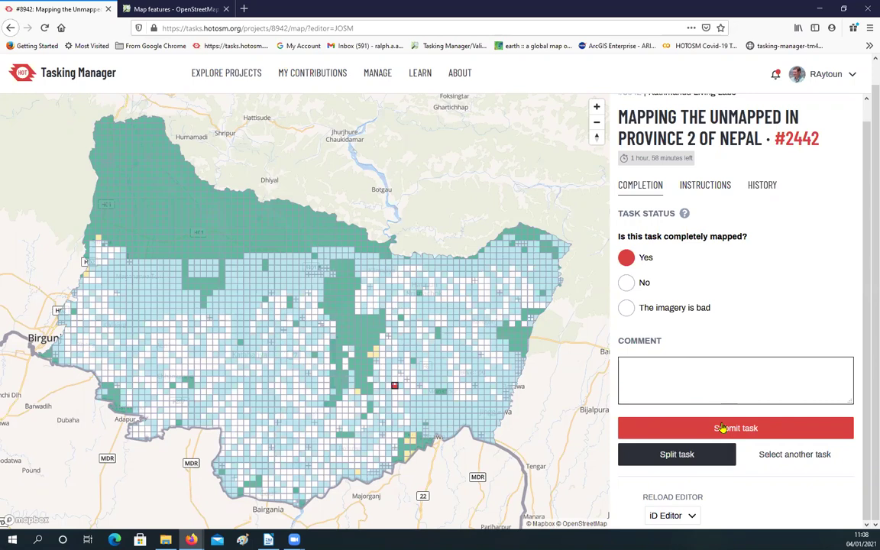
click(626, 283)
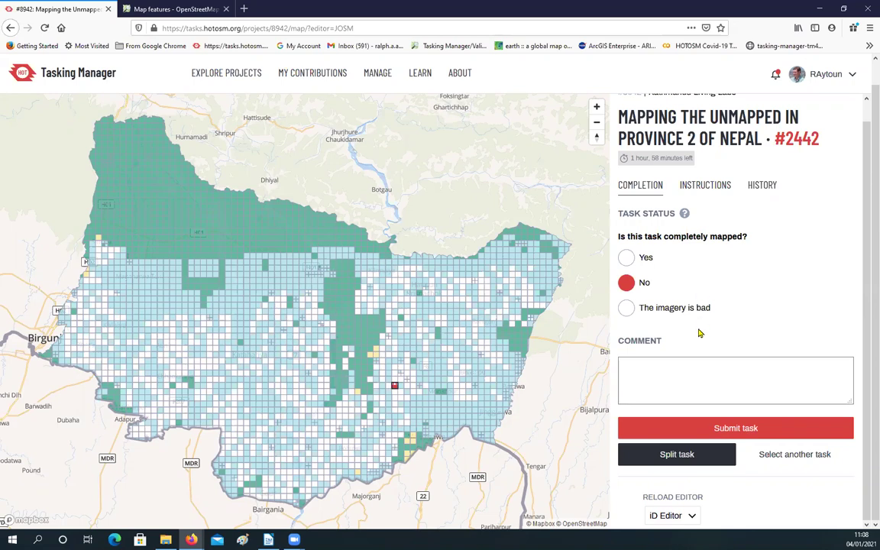
click(643, 378)
click(736, 366)
click(789, 460)
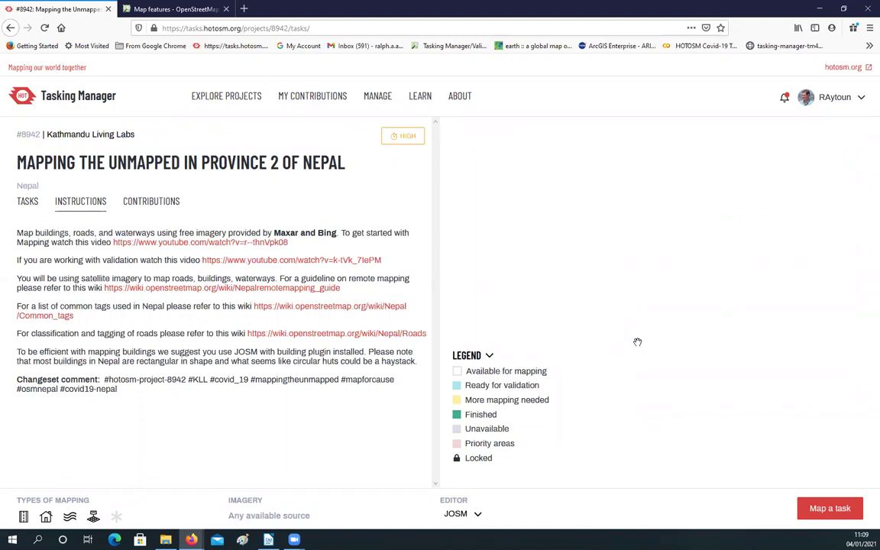
List all of the project's tasks and select Task 1633, available for mapping, on the map.
click(29, 203)
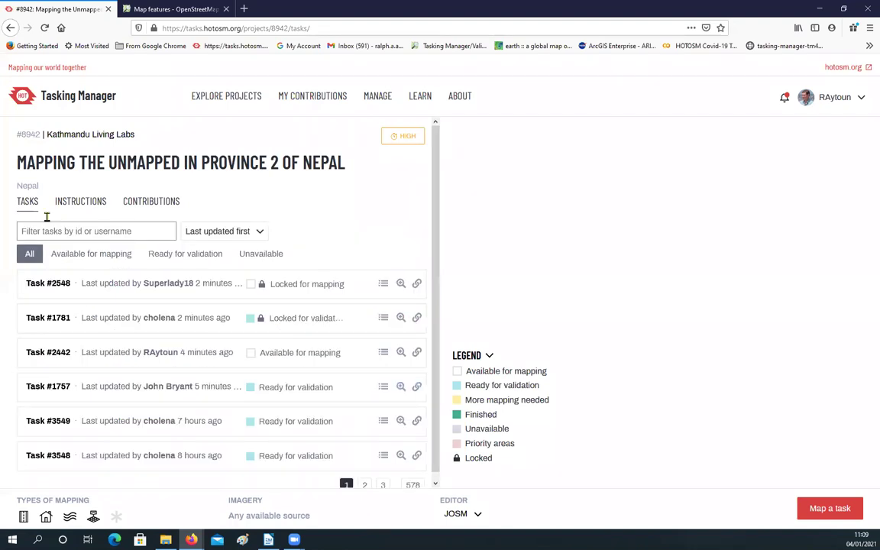
click(31, 256)
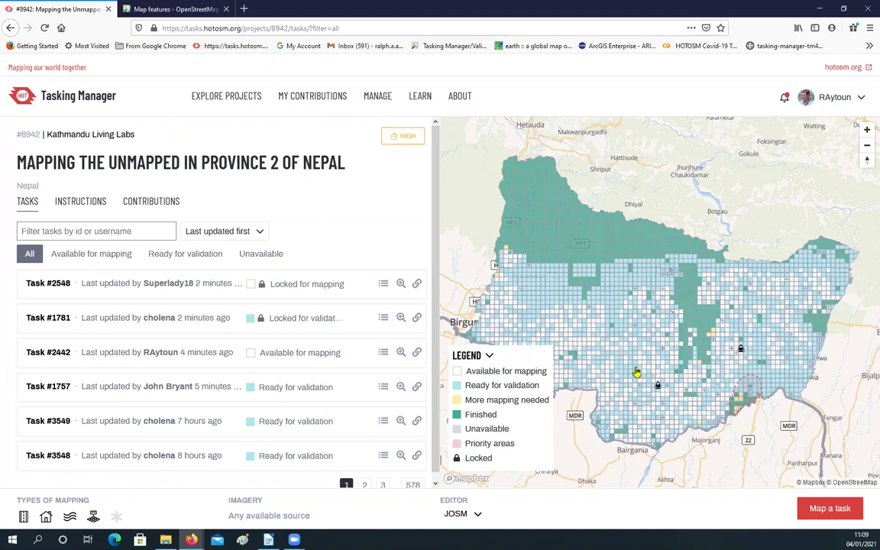
scroll(645, 373, up, 3)
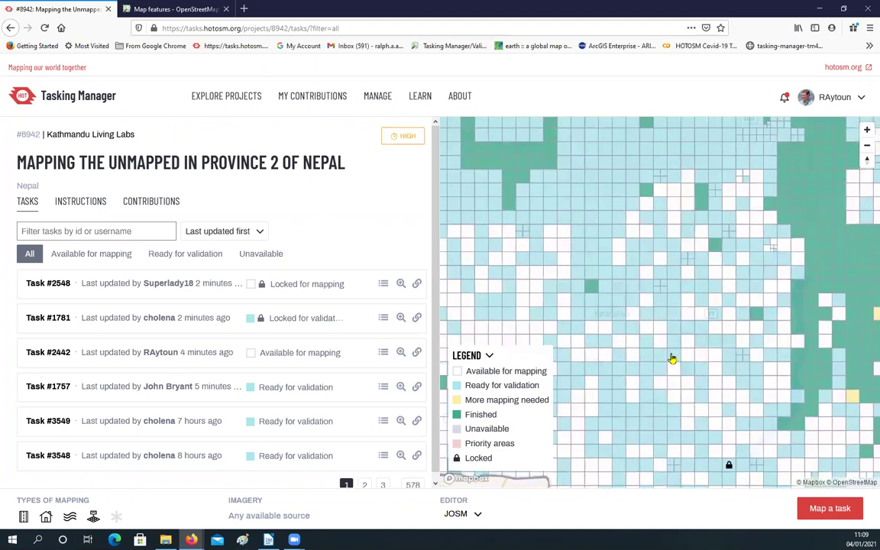
click(674, 356)
click(662, 363)
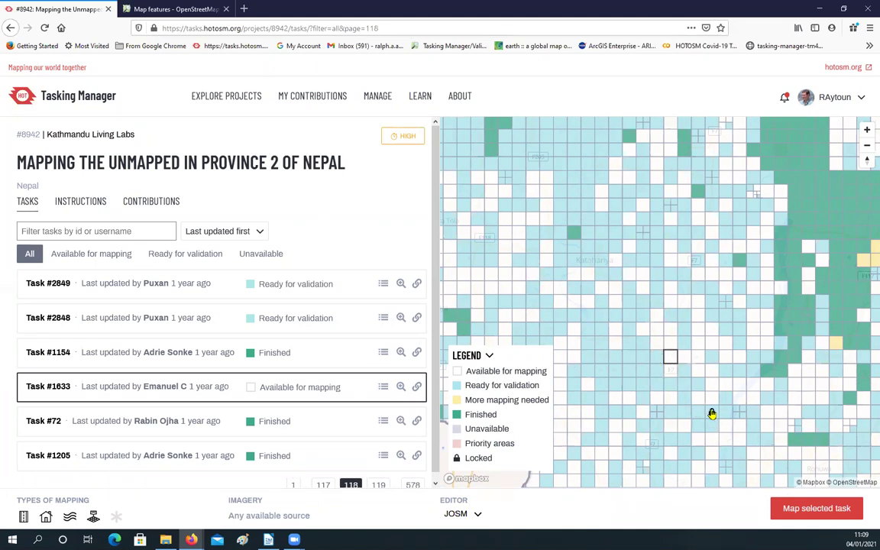
Examine the locked tasks and the statuses of the surrounding tasks on the map.
scroll(711, 413, down, 2)
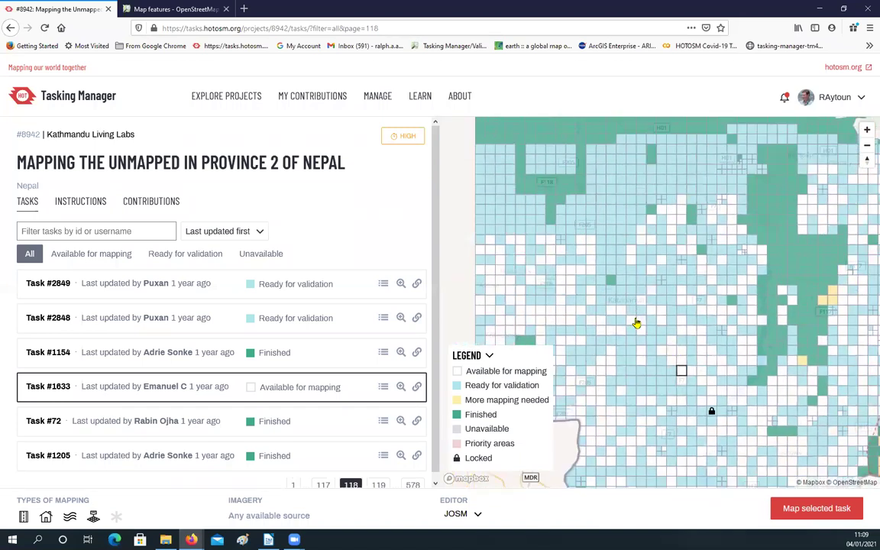
scroll(637, 323, down, 2)
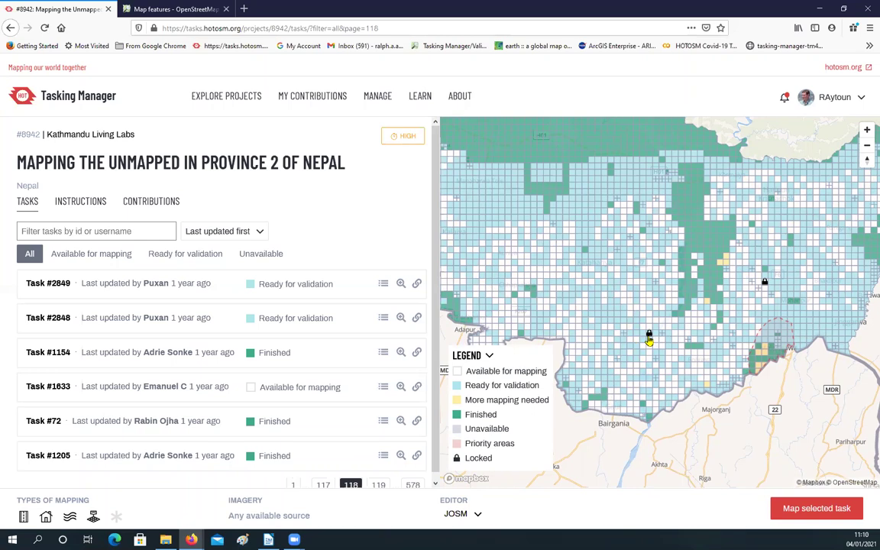
scroll(649, 340, up, 2)
scroll(645, 328, up, 2)
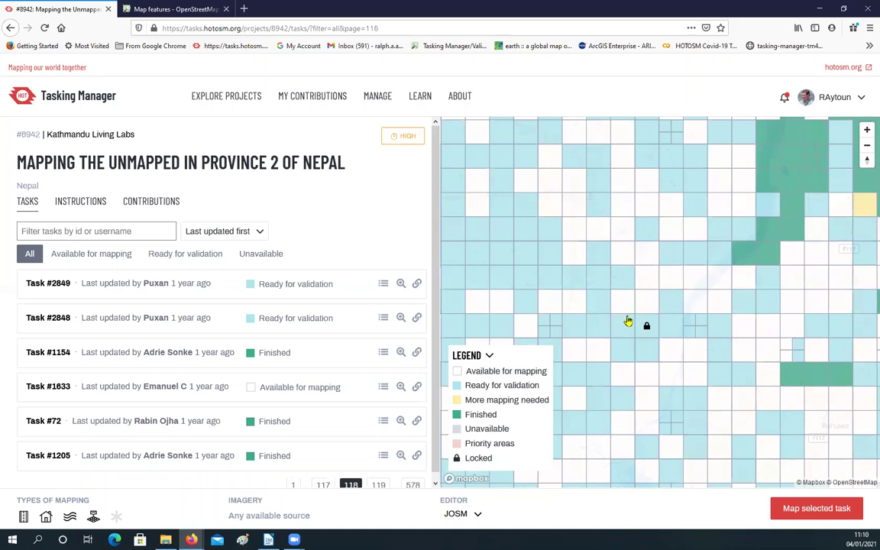
scroll(628, 322, down, 3)
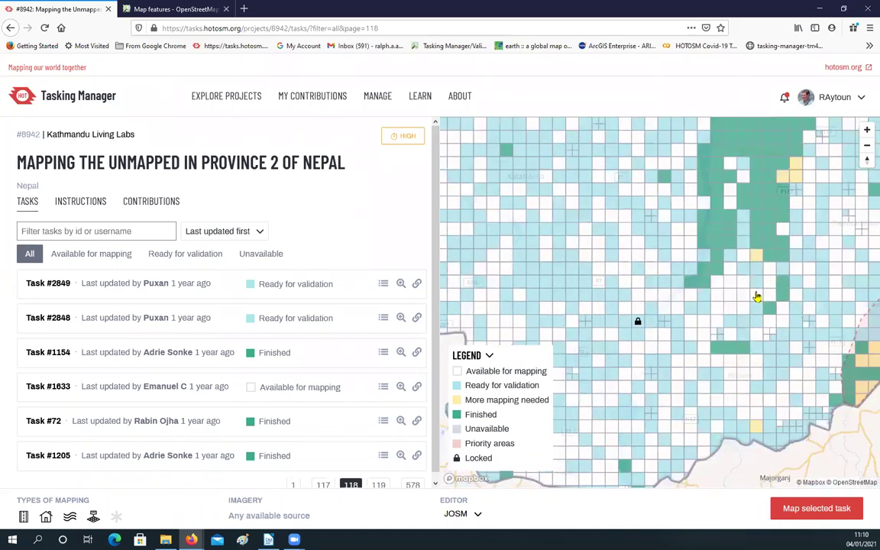
Examine the tasks marked as needing more mapping and the statuses of the tasks around them.
scroll(715, 280, down, 4)
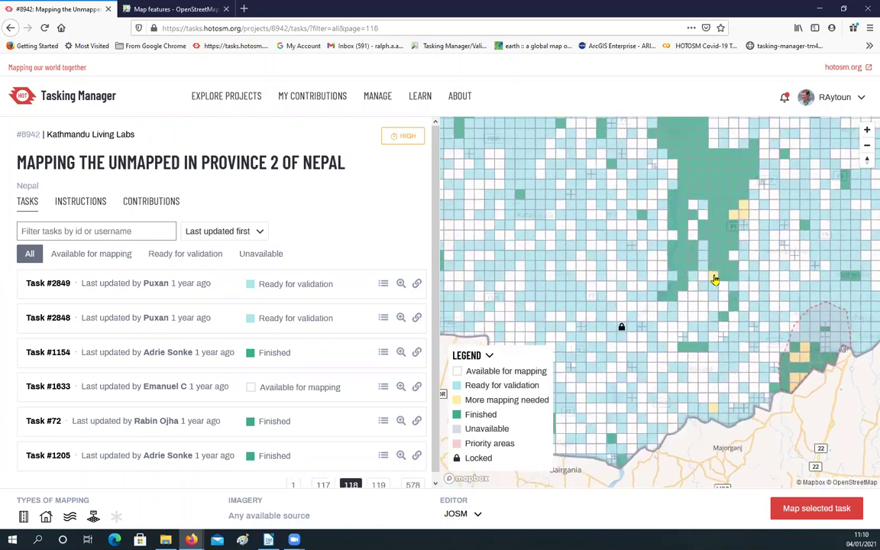
scroll(715, 280, up, 5)
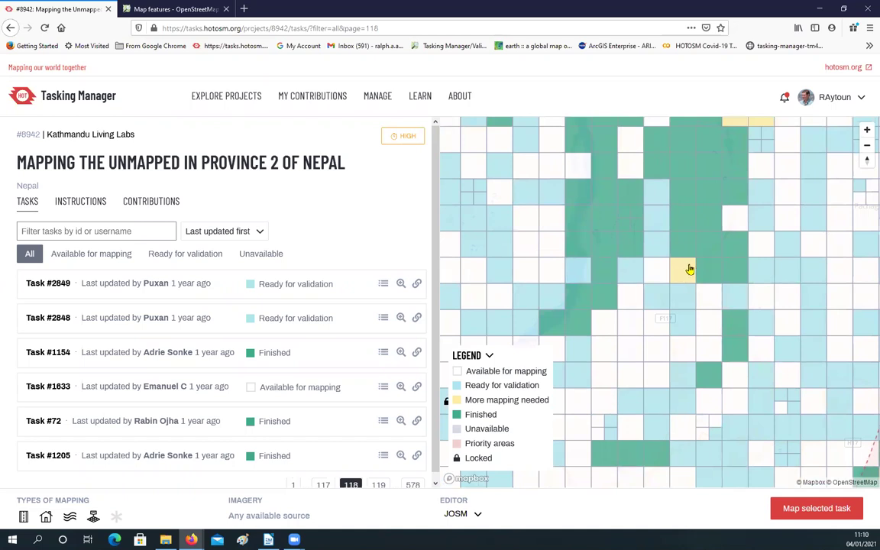
scroll(685, 270, down, 1)
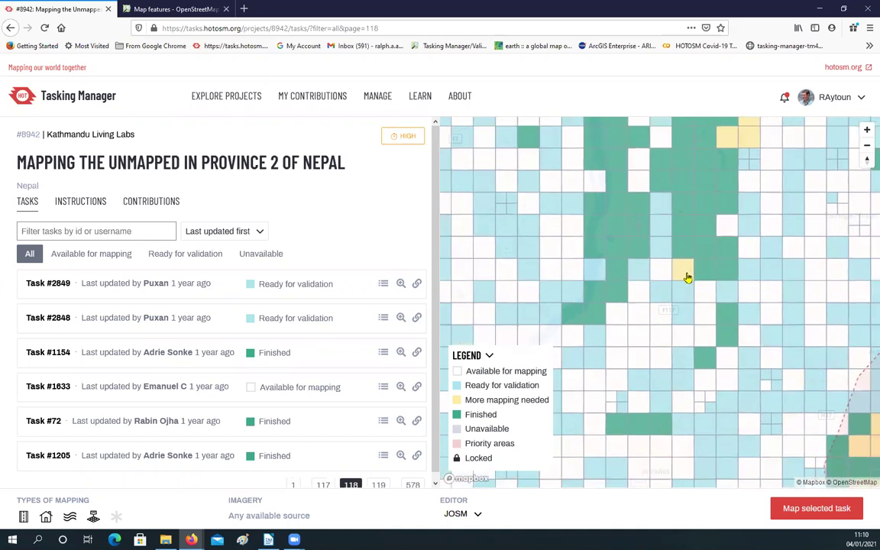
scroll(687, 273, down, 1)
scroll(687, 274, down, 3)
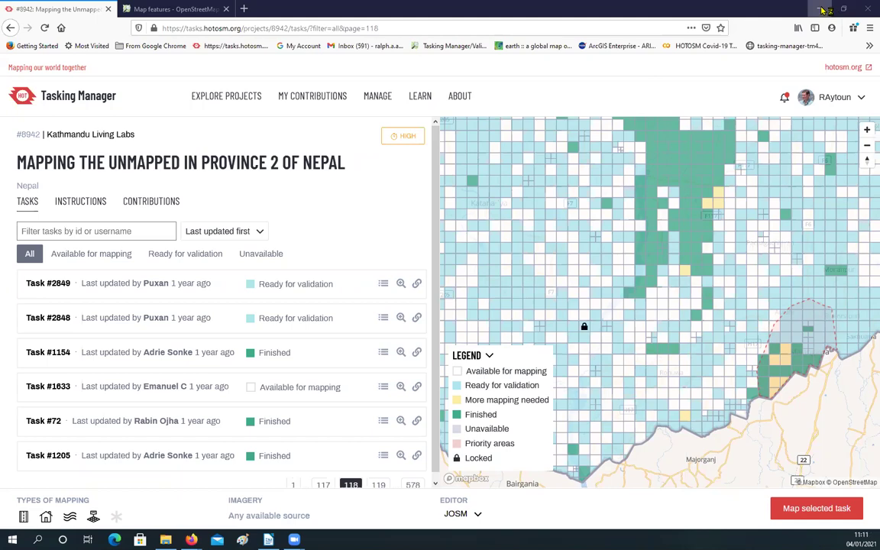
Switch to JOSM and open the recent file MarcHokkaido.osm.
click(822, 9)
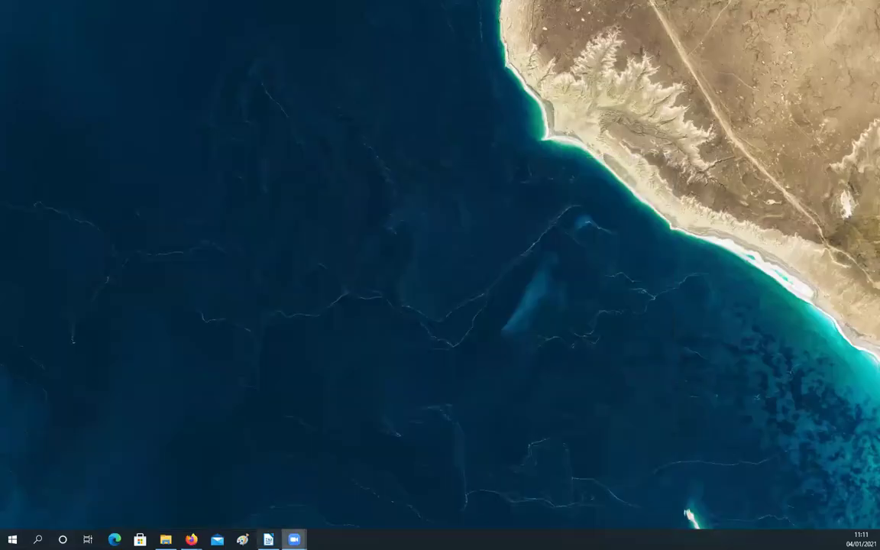
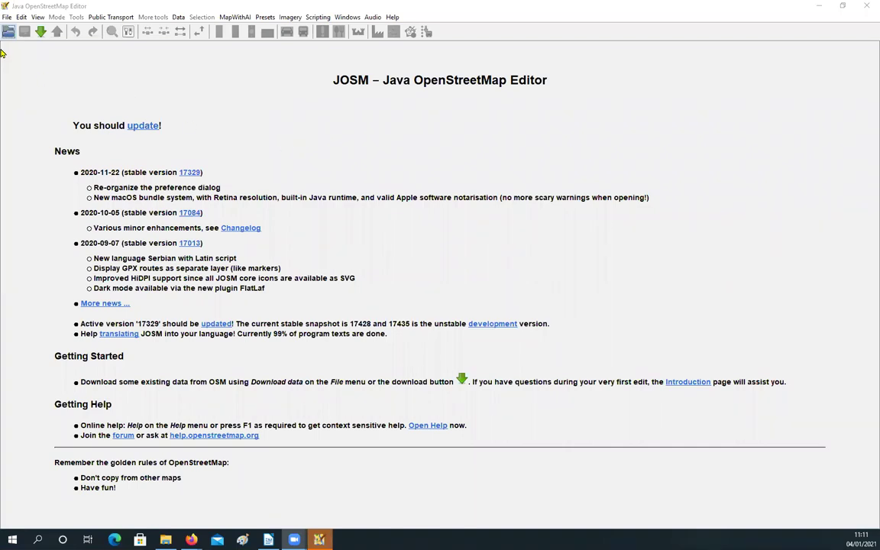
click(7, 18)
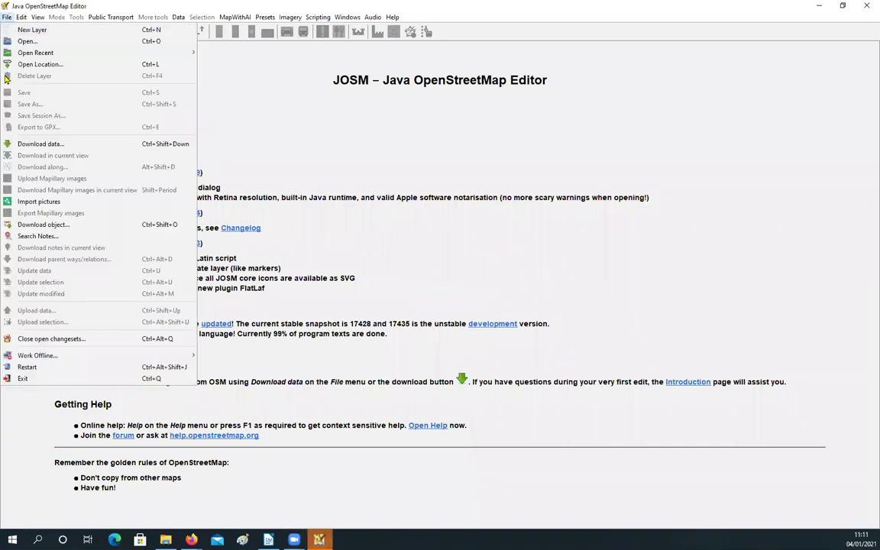
mouse_move(113, 53)
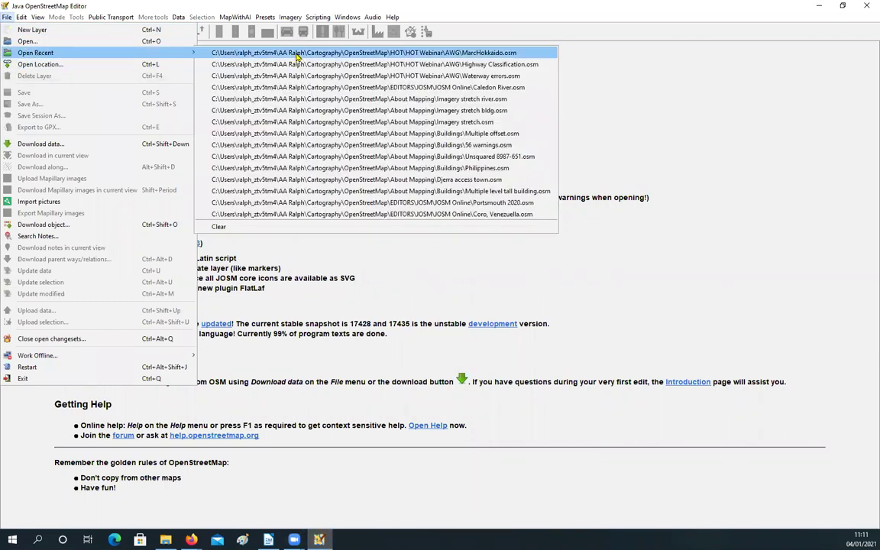
key(Return)
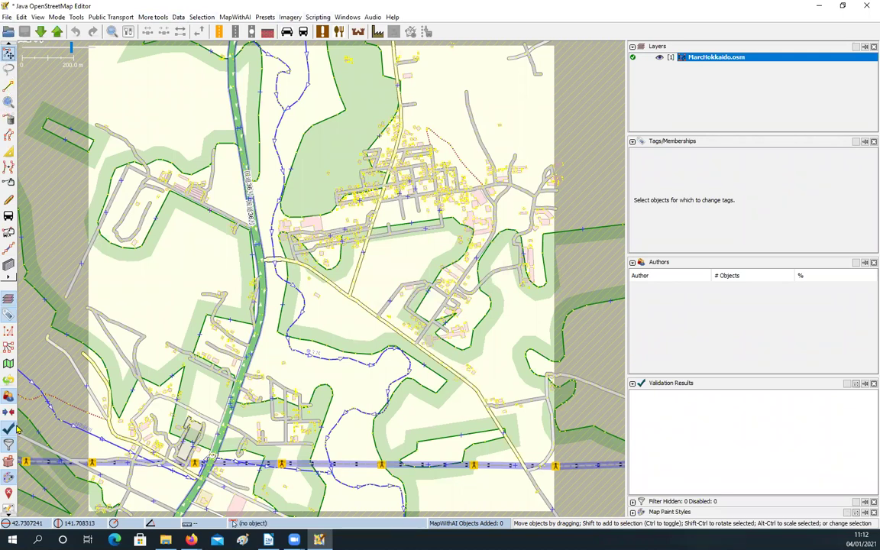
Examine the full list of editing tools and the full list of side dialogs, from Layers to Measured values.
click(8, 279)
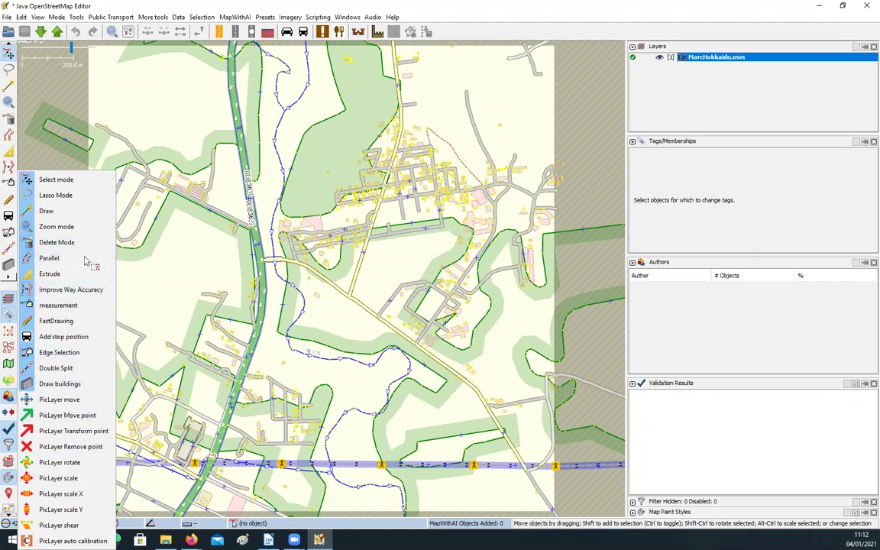
key(Escape)
scroll(55, 243, down, 2)
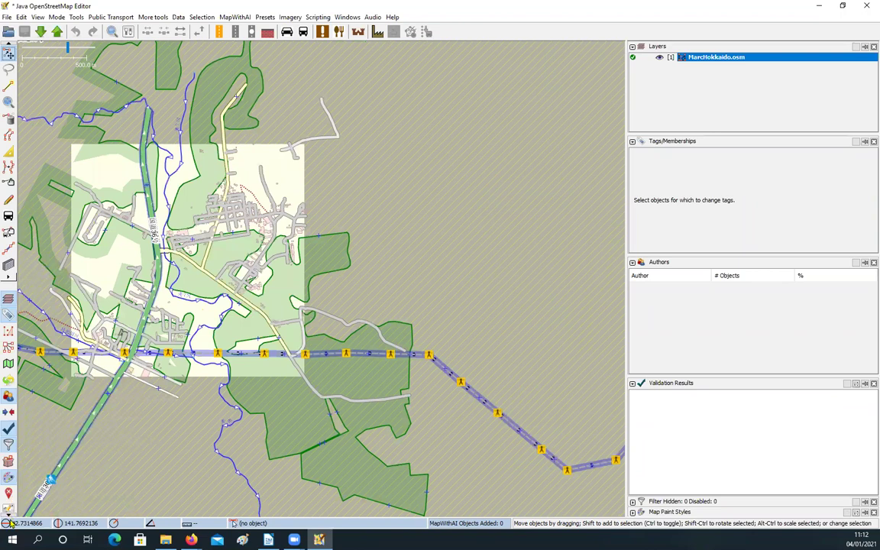
scroll(10, 522, down, 5)
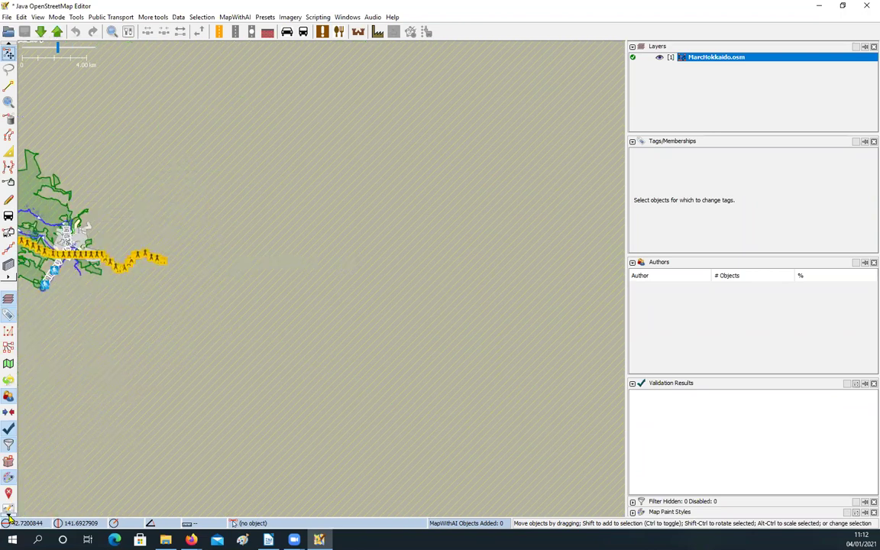
click(10, 518)
scroll(42, 440, down, 10)
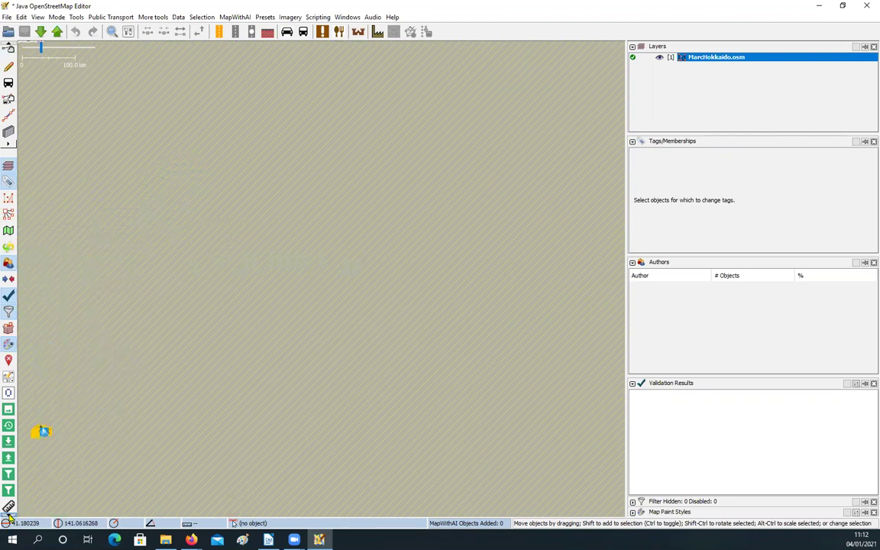
scroll(8, 516, down, 1)
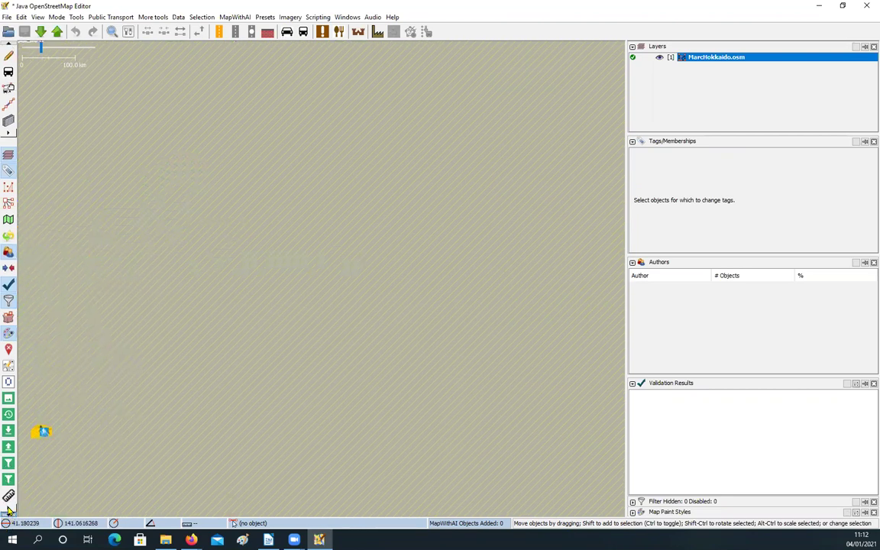
click(9, 509)
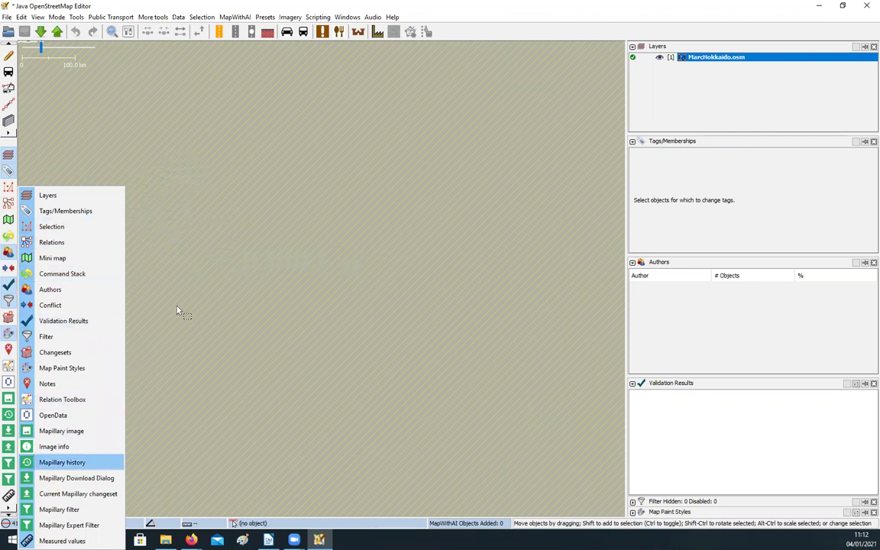
click(159, 281)
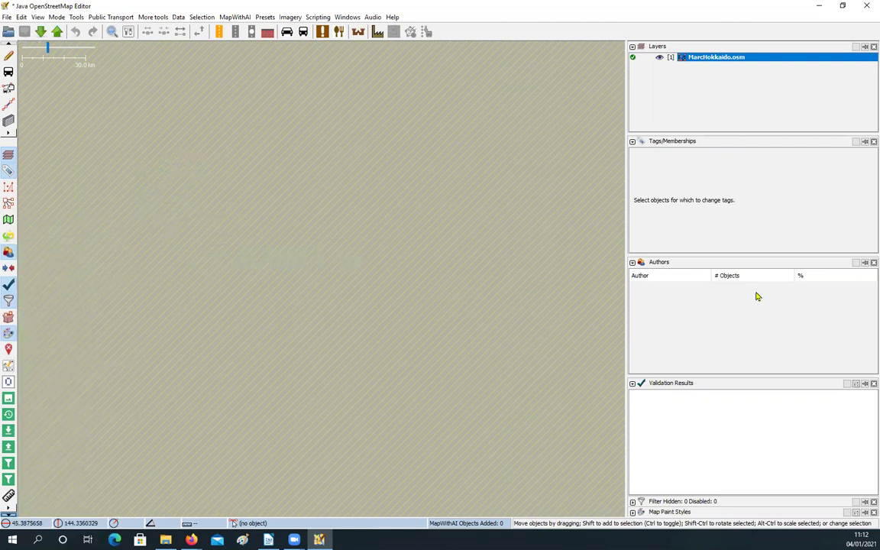
Expand the Map Paint Styles dialog, remove it from the side area, restore it and collapse it again.
mouse_move(660, 59)
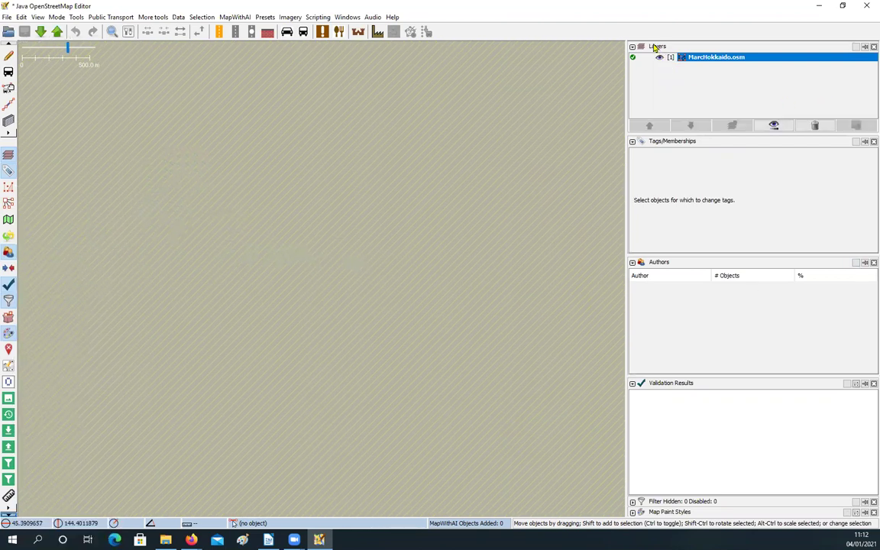
mouse_move(670, 146)
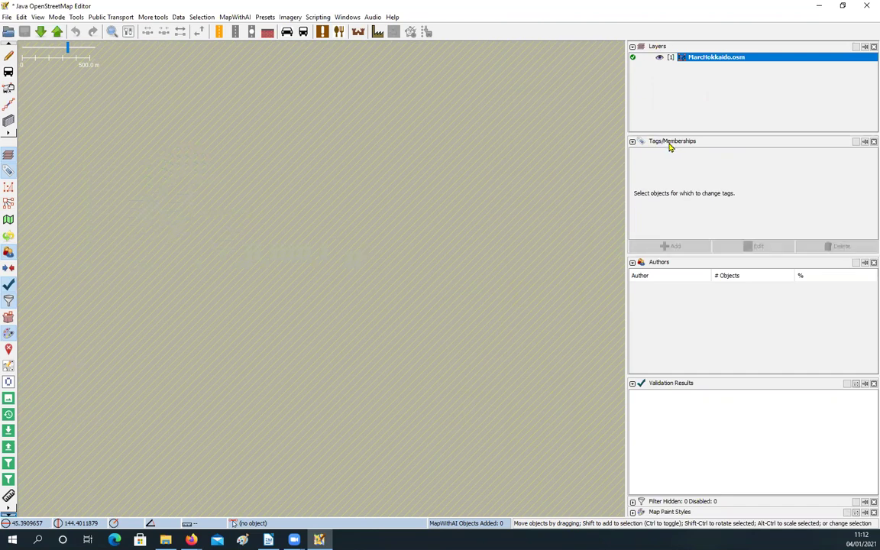
mouse_move(657, 280)
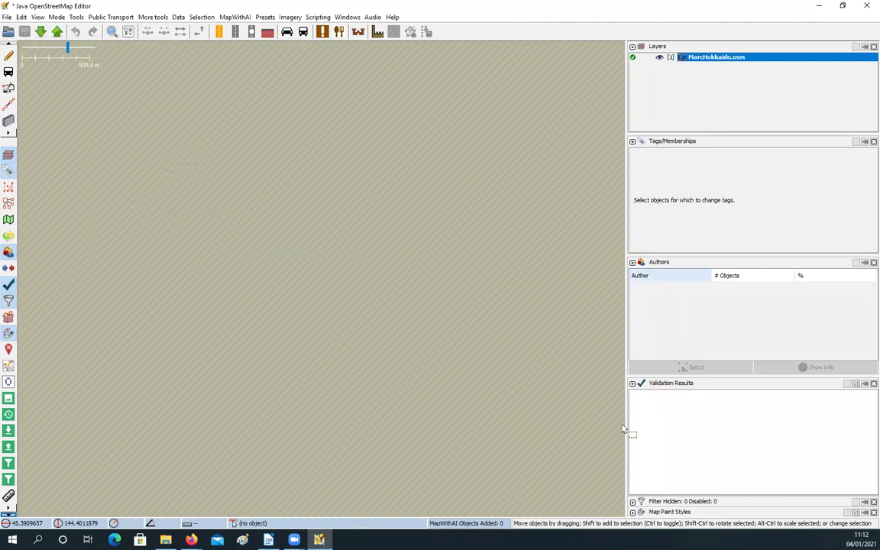
mouse_move(636, 497)
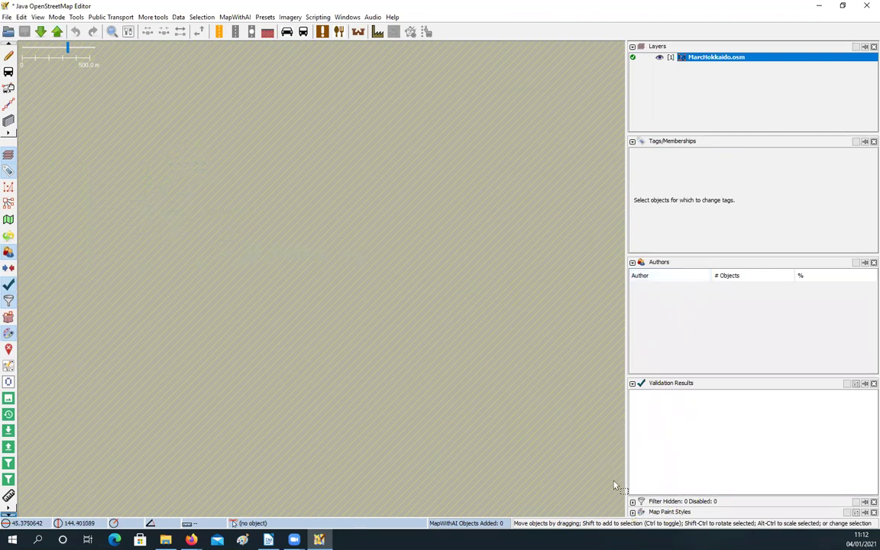
mouse_move(638, 450)
click(633, 513)
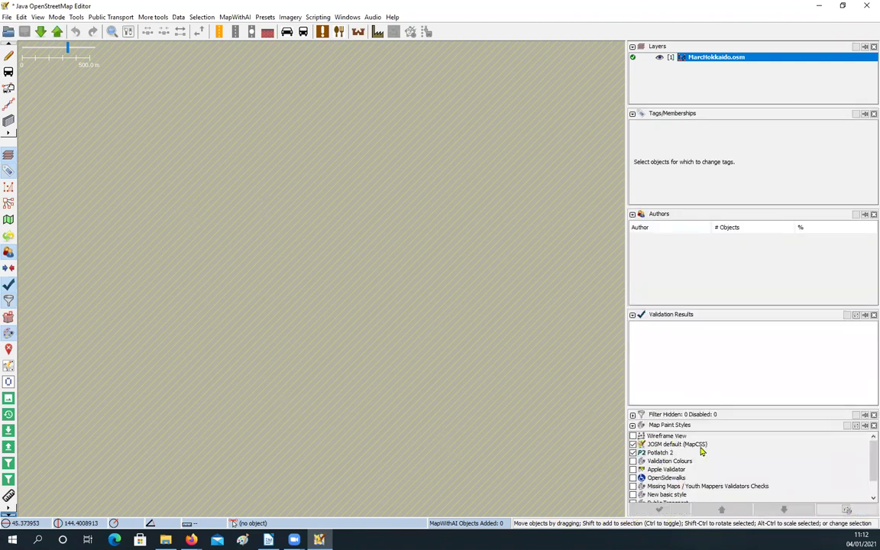
click(865, 427)
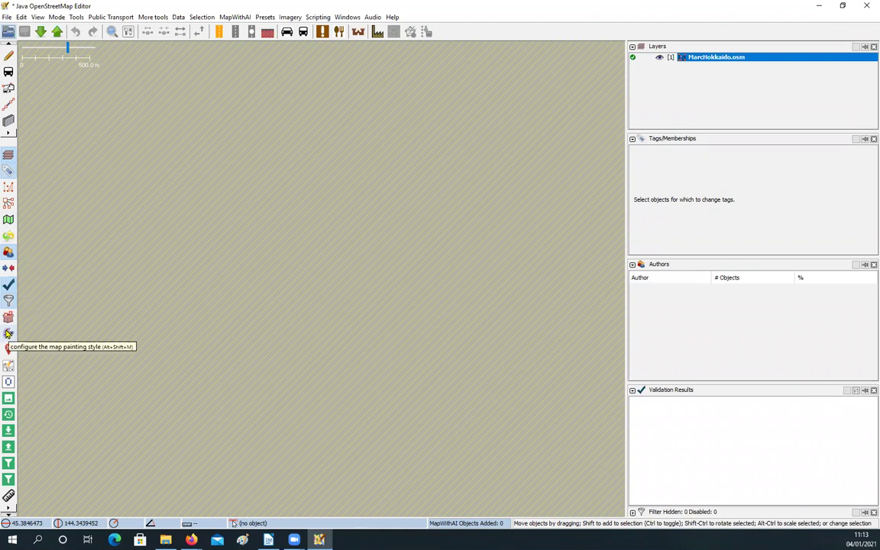
click(8, 334)
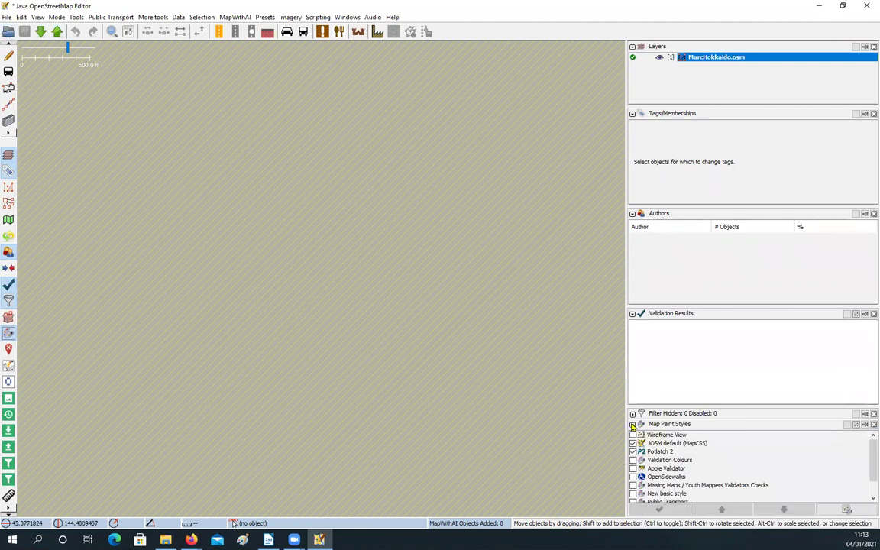
click(633, 425)
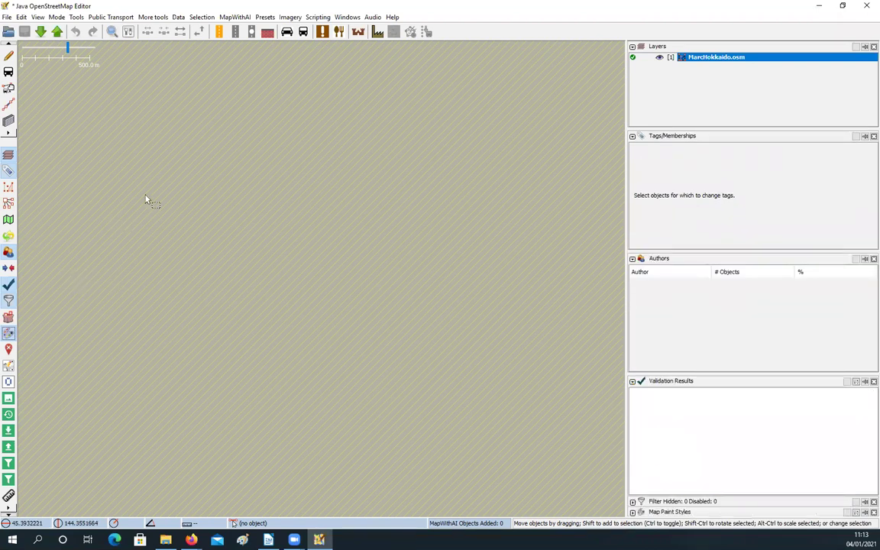
Delete the MarcHokkaido.osm layer without uploading or saving its changes.
scroll(414, 288, down, 4)
scroll(220, 346, down, 3)
scroll(220, 346, down, 10)
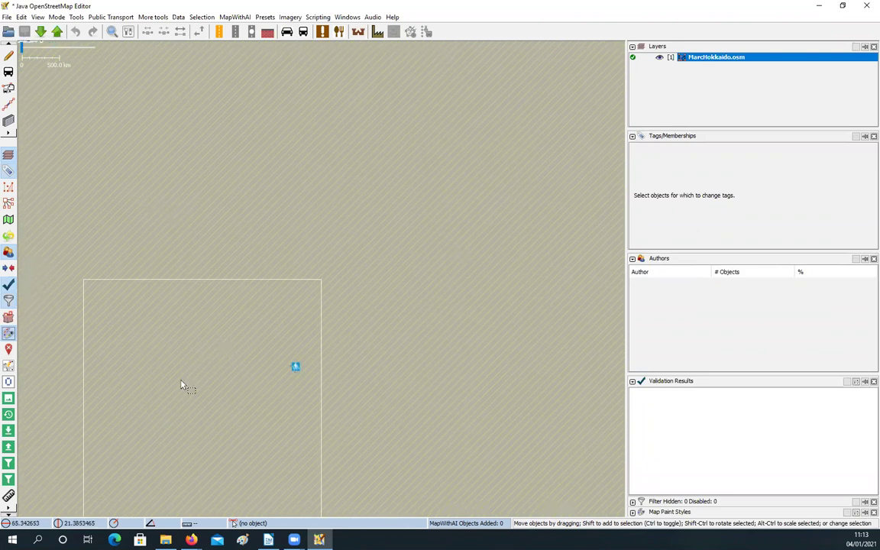
drag(173, 386, 257, 261)
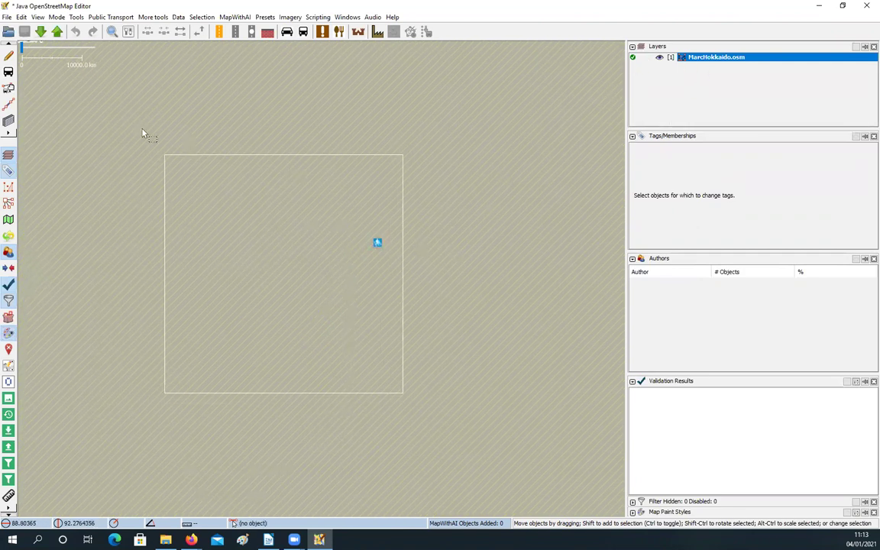
scroll(6, 121, up, 6)
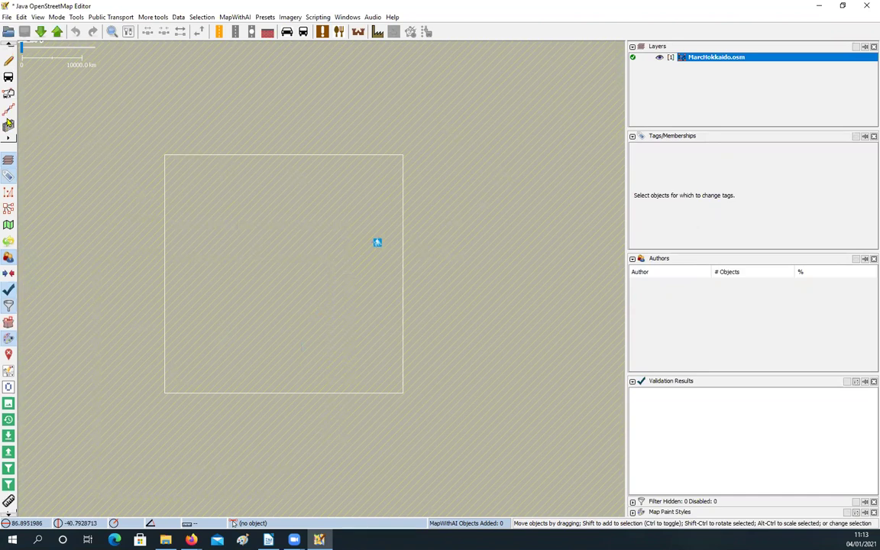
scroll(10, 121, up, 2)
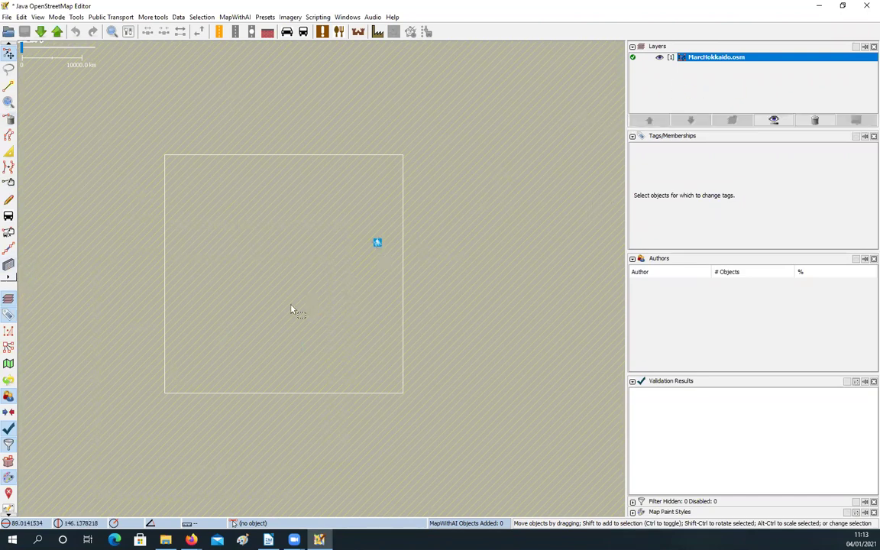
drag(288, 305, 255, 327)
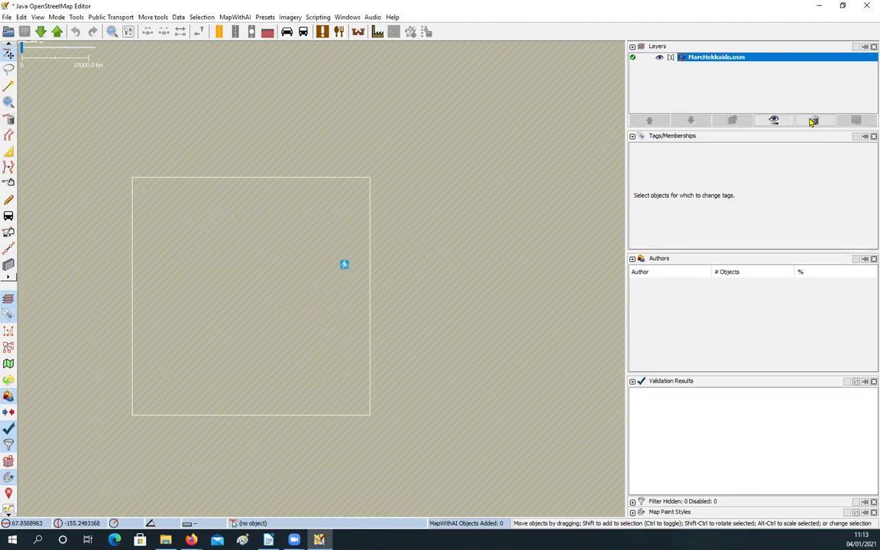
click(813, 121)
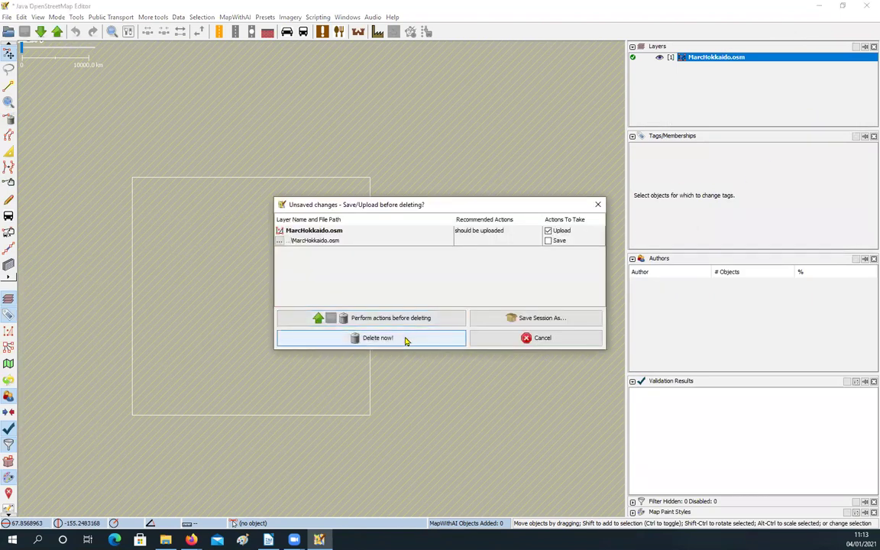
key(Return)
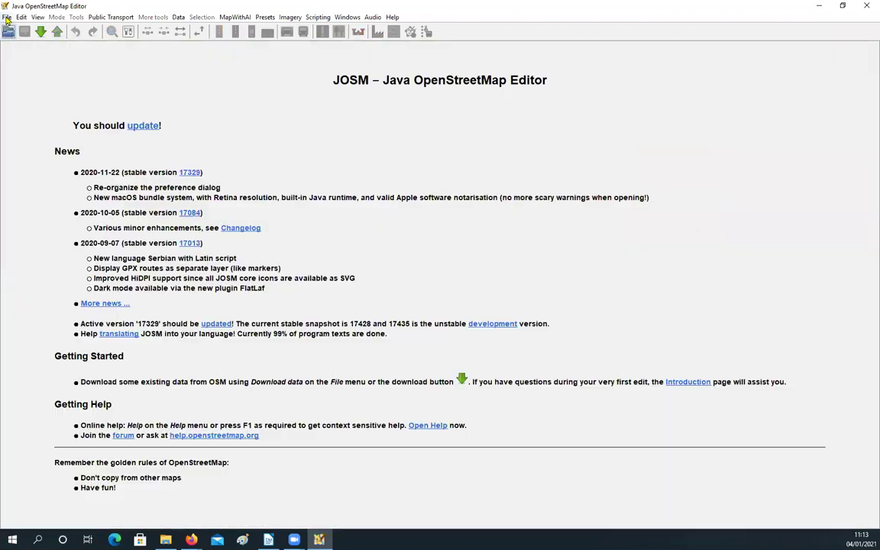
Reopen the recent file MarcHokkaido.osm as a fresh data layer.
click(7, 17)
mouse_move(135, 52)
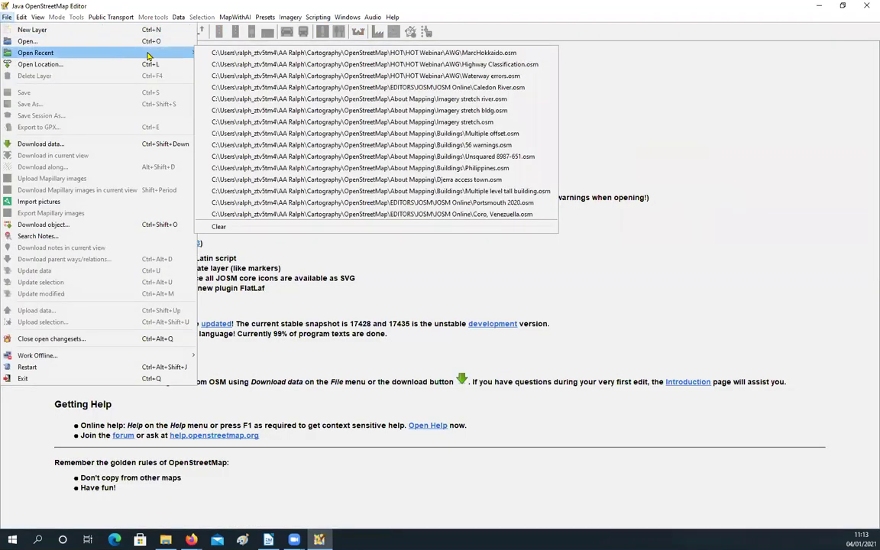
click(278, 53)
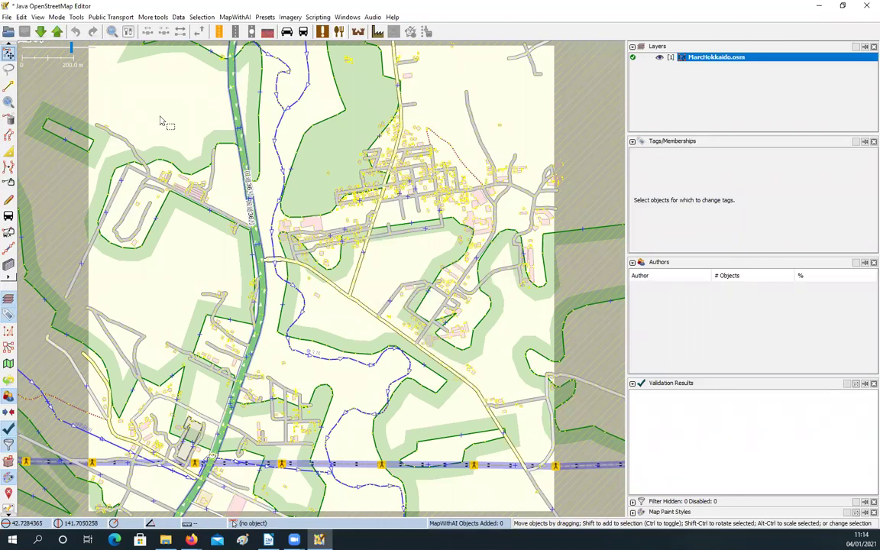
click(153, 17)
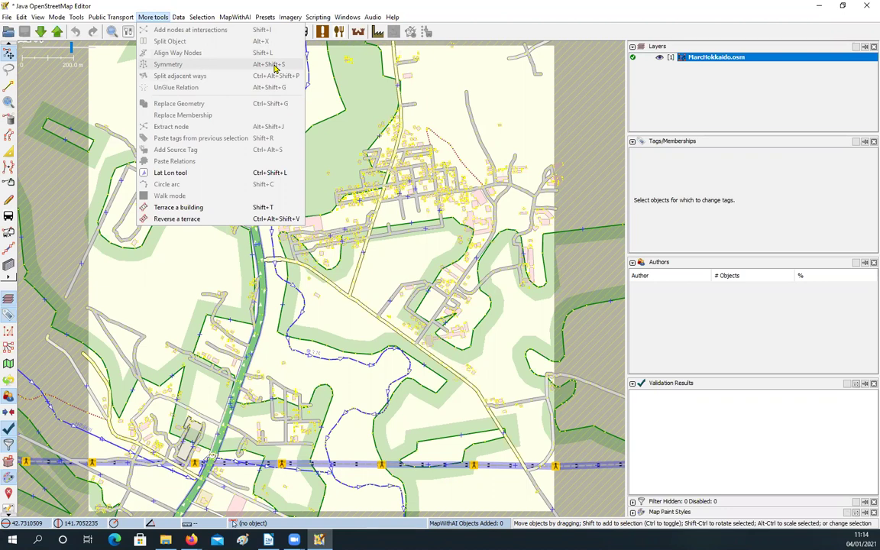
click(234, 267)
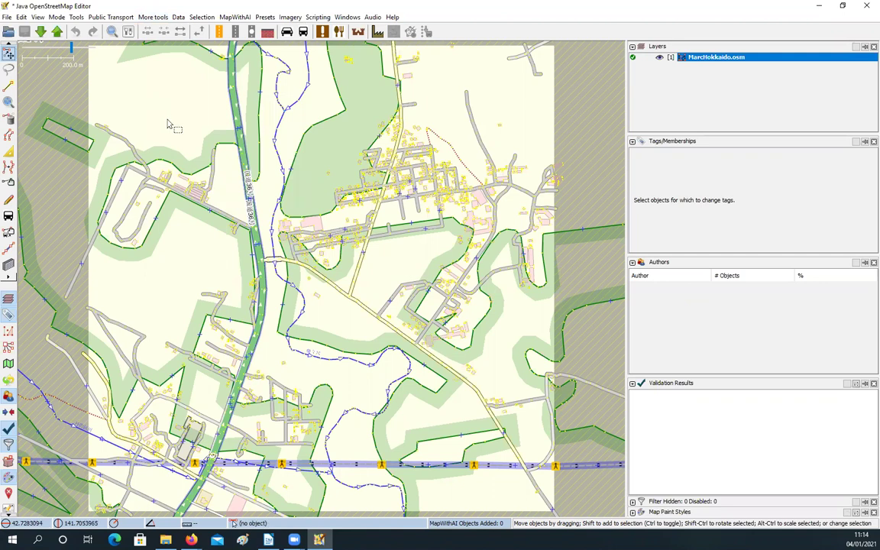
Examine the map paint styles available in the preferences, scrolling from JOSM default to beyond Lane and road attributes.
click(37, 17)
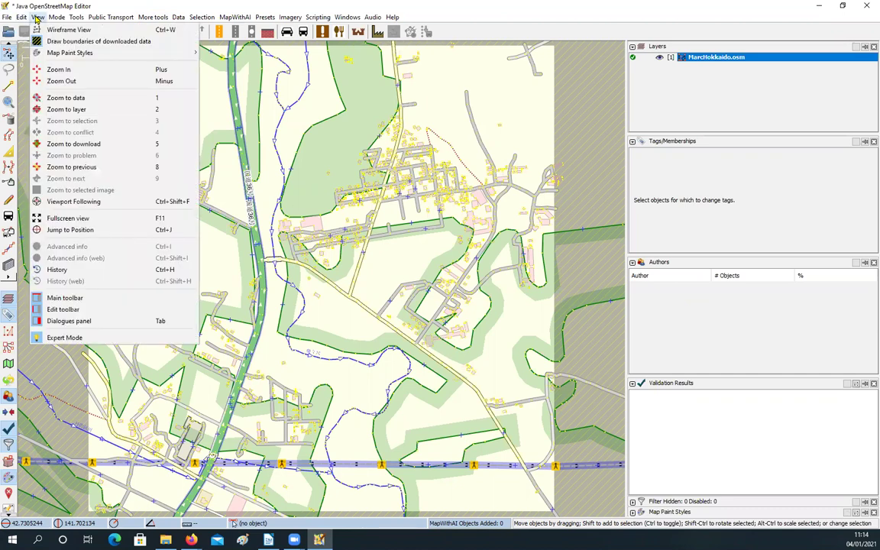
mouse_move(64, 55)
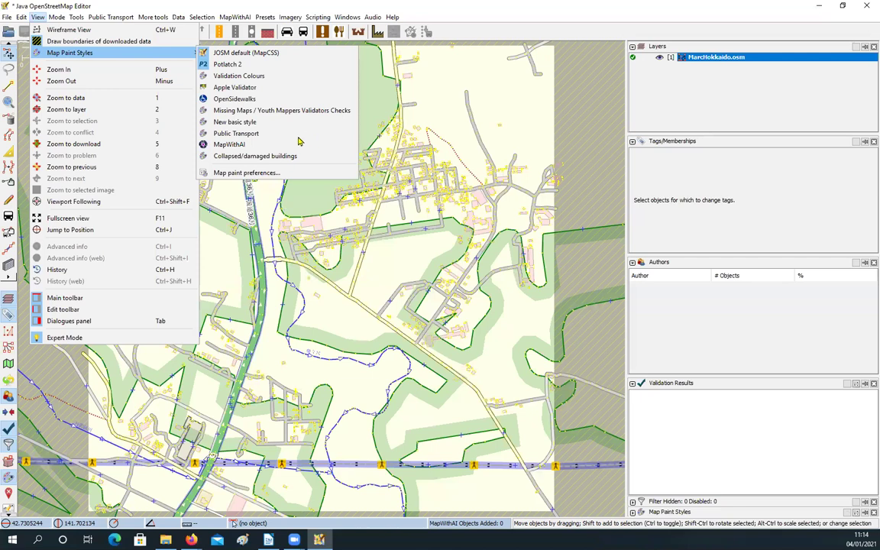
click(246, 173)
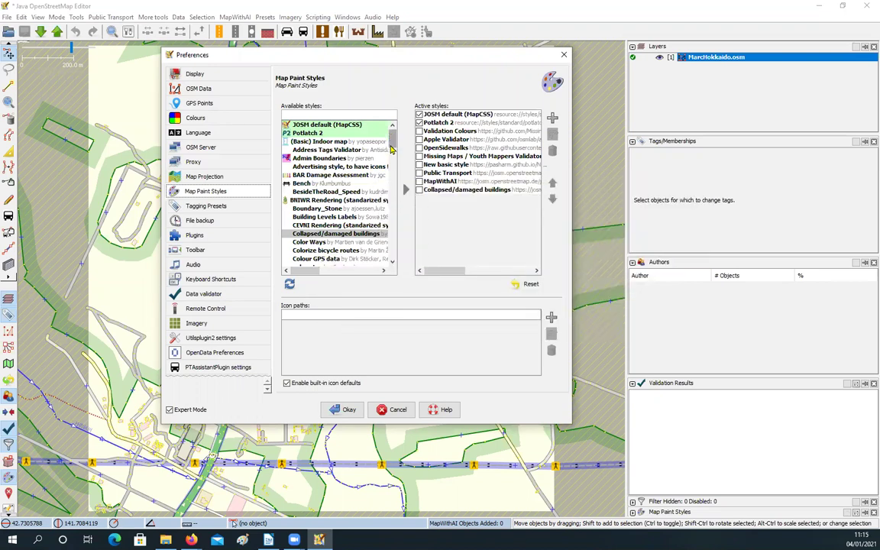
scroll(391, 153, down, 6)
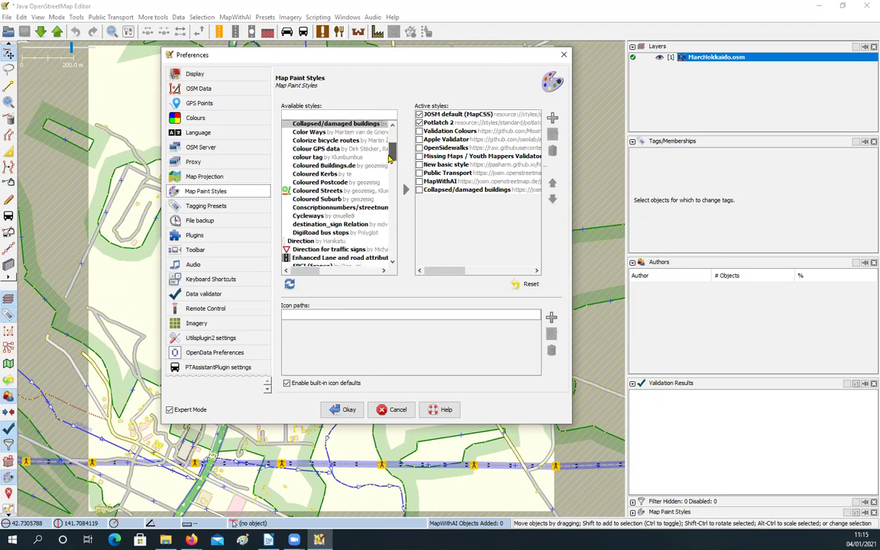
drag(390, 156, 387, 175)
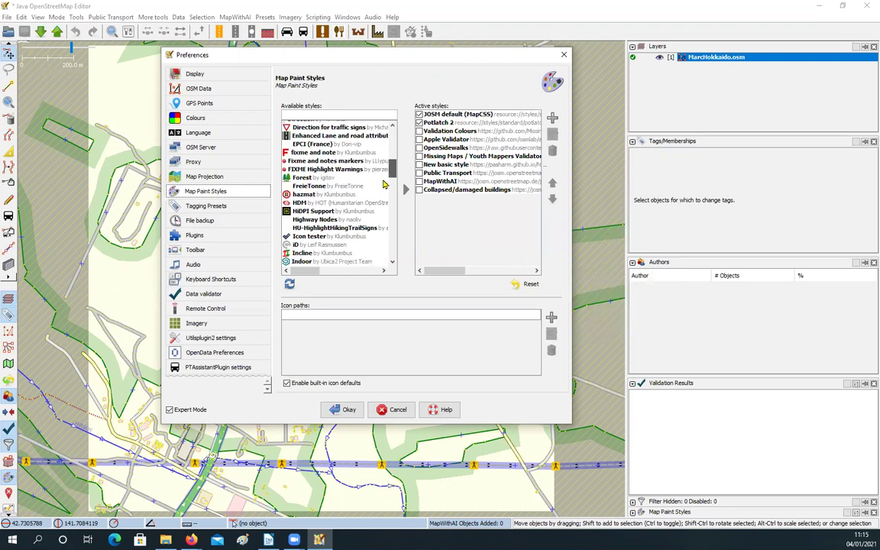
scroll(384, 184, down, 3)
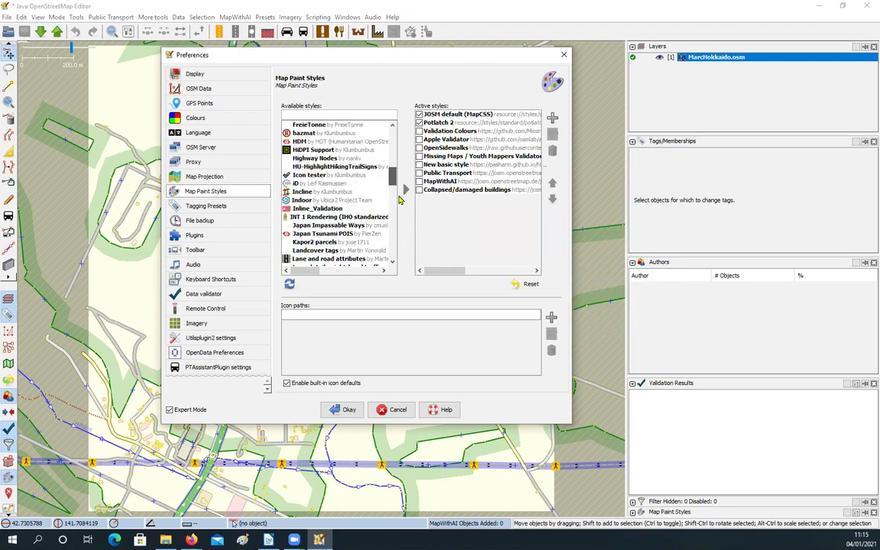
scroll(409, 190, down, 5)
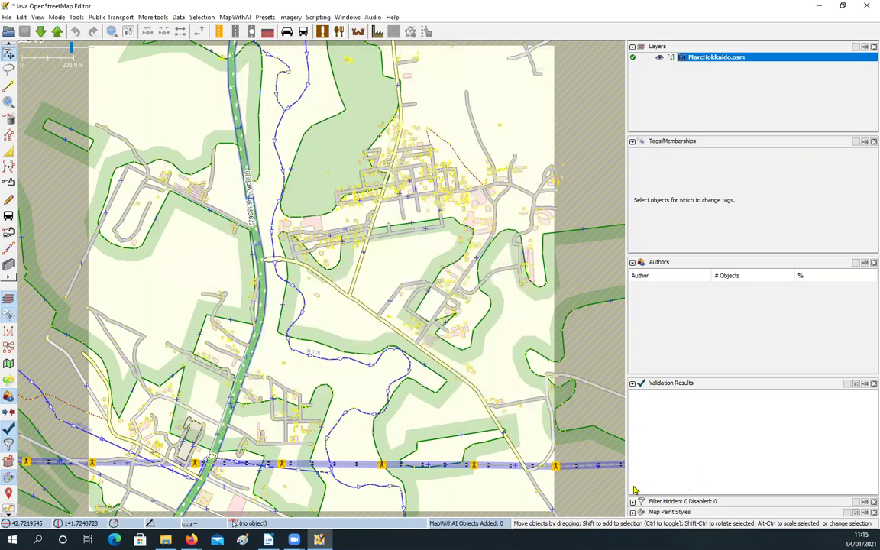
Enable the Missing Maps / Youth Mappers Validators Checks paint style and inspect the red-marked building touching a road in the southeast.
click(633, 512)
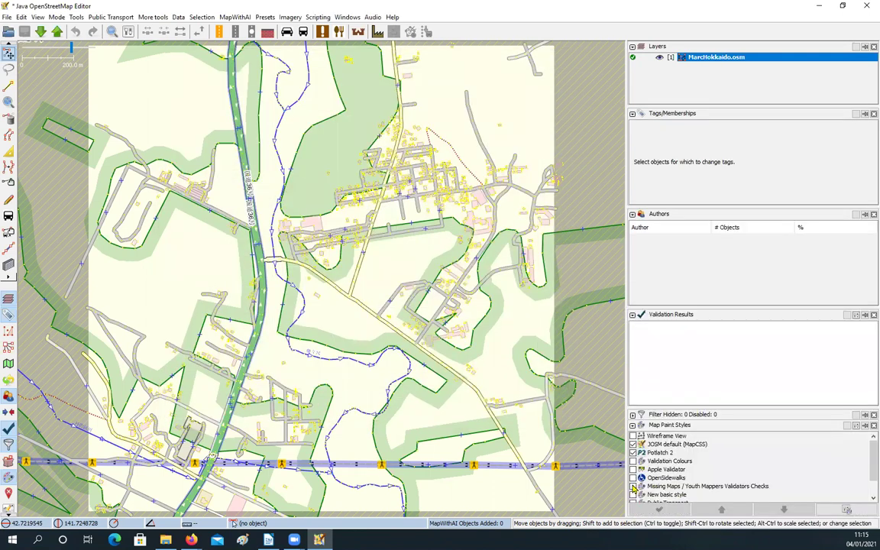
click(634, 487)
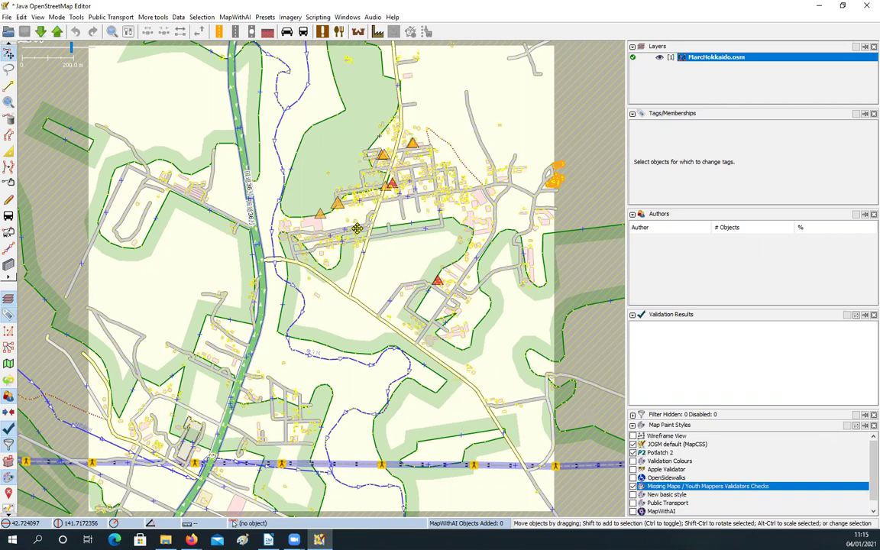
scroll(319, 206, up, 4)
scroll(343, 209, down, 3)
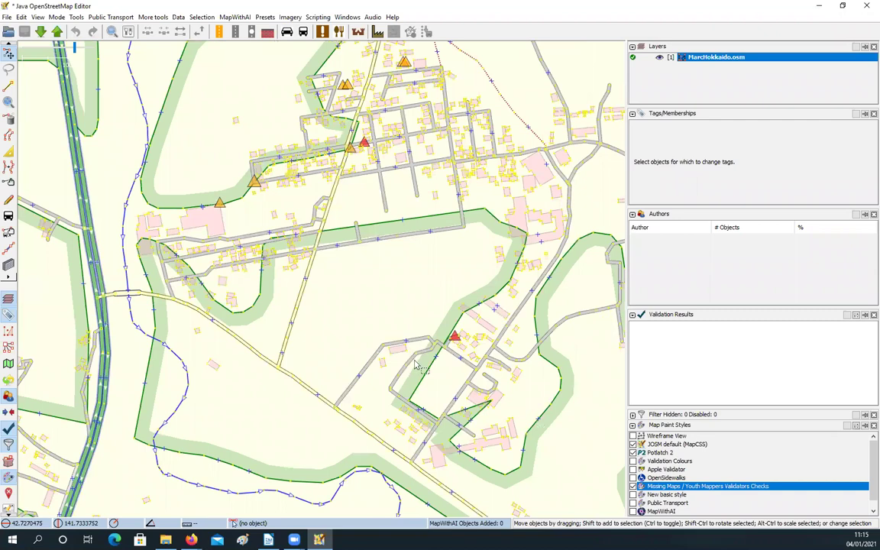
drag(441, 328, 418, 393)
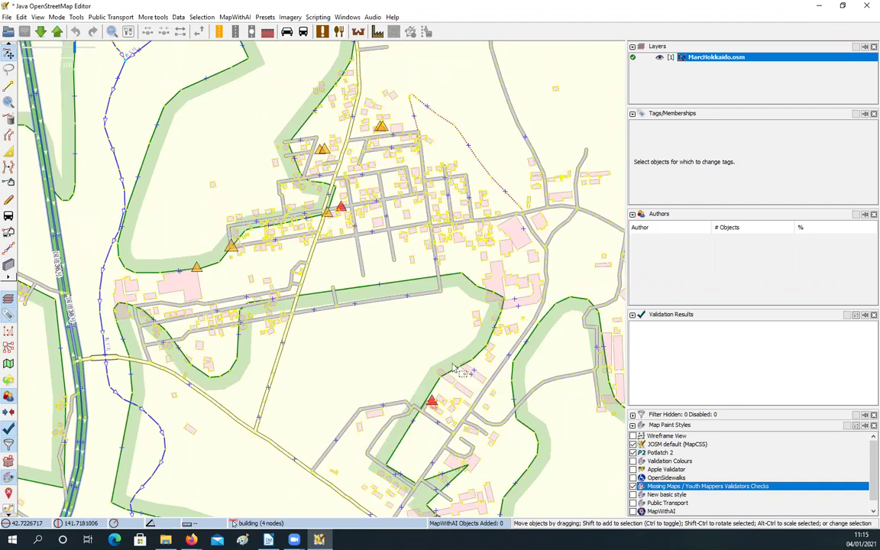
scroll(452, 365, up, 8)
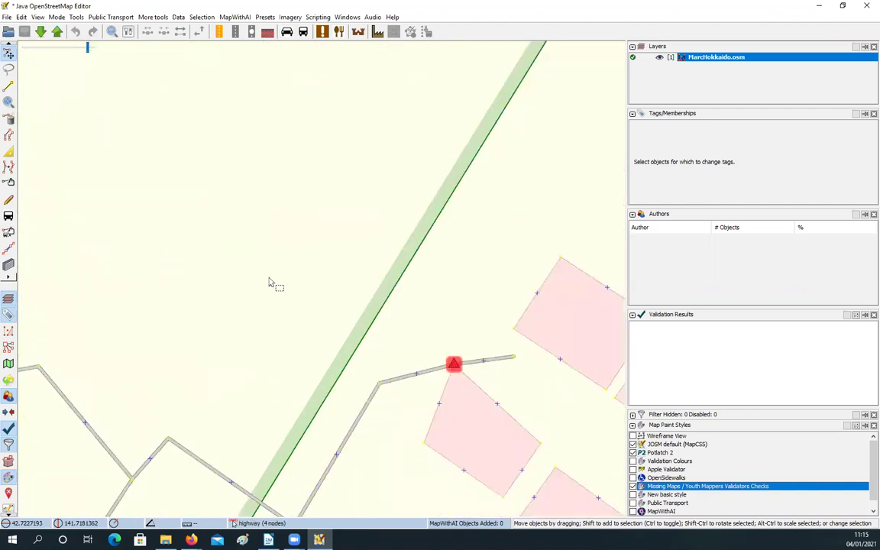
scroll(269, 282, down, 2)
scroll(247, 255, down, 2)
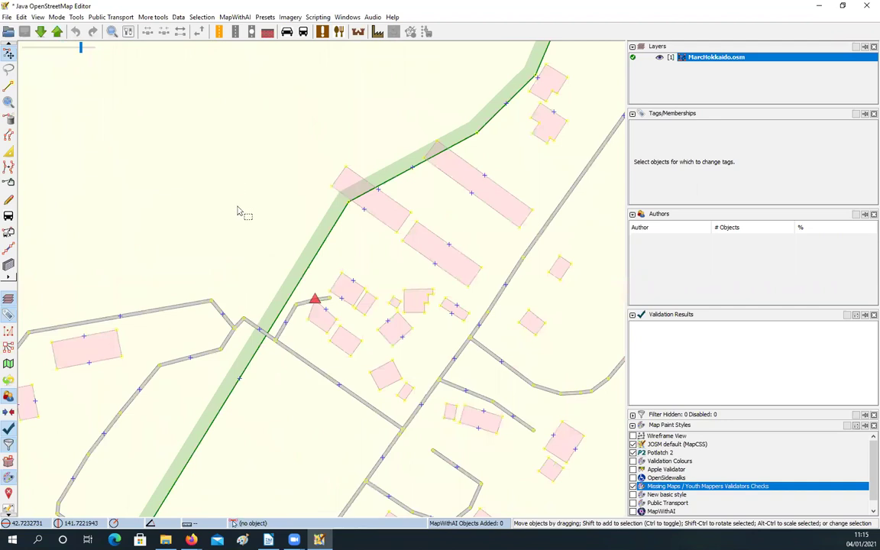
scroll(130, 271, down, 5)
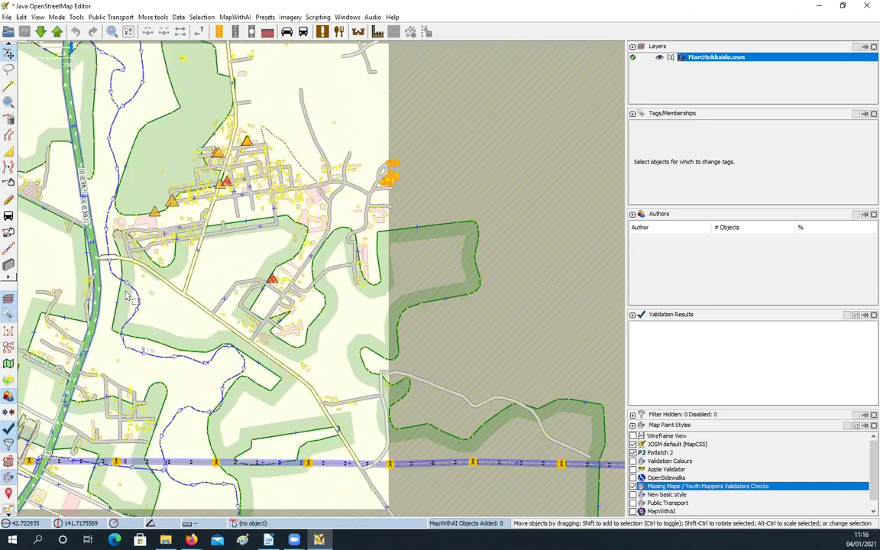
Inspect the red and orange markers on the village buildings beside the yellow road and the forest boundary.
scroll(114, 267, up, 6)
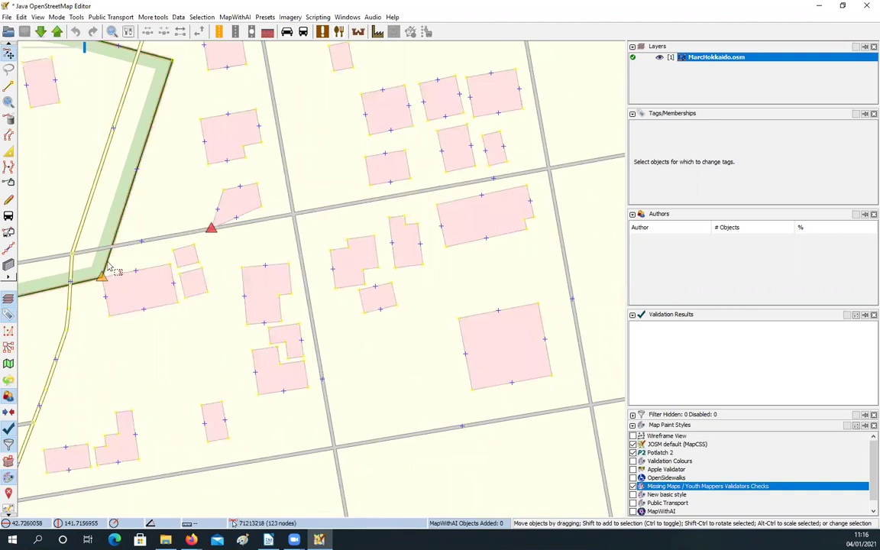
click(110, 269)
click(182, 334)
scroll(182, 334, down, 2)
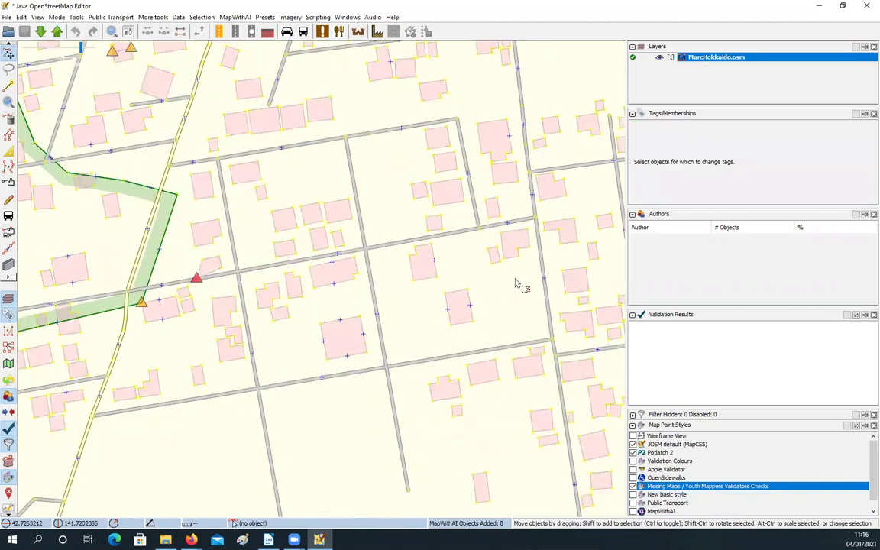
scroll(439, 256, down, 3)
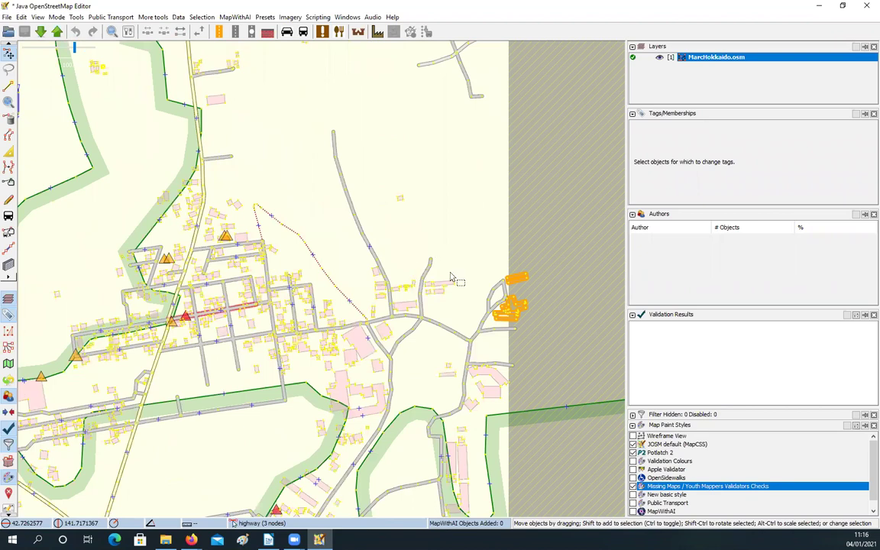
Select the highlighted industrial building at the eastern edge of the downloaded area, inspect it with its neighbours, and clear the selection.
scroll(525, 240, up, 5)
click(526, 239)
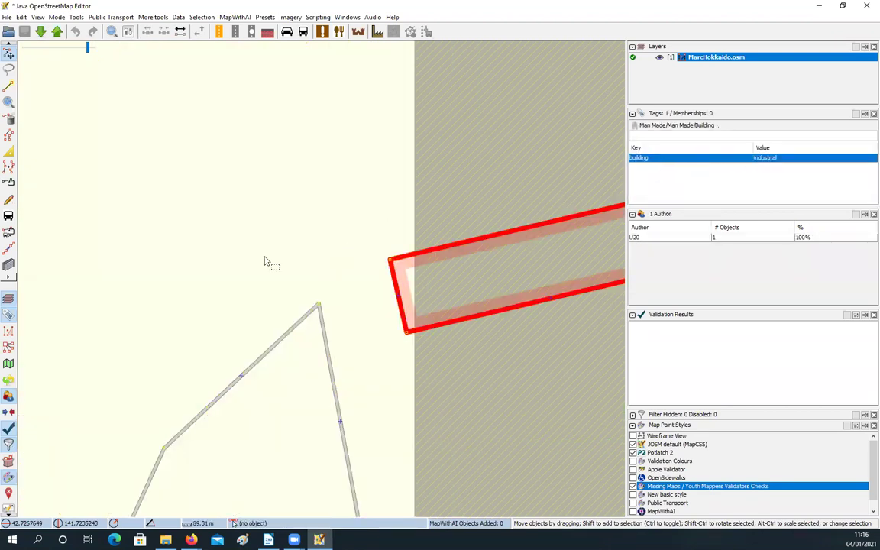
scroll(266, 261, down, 4)
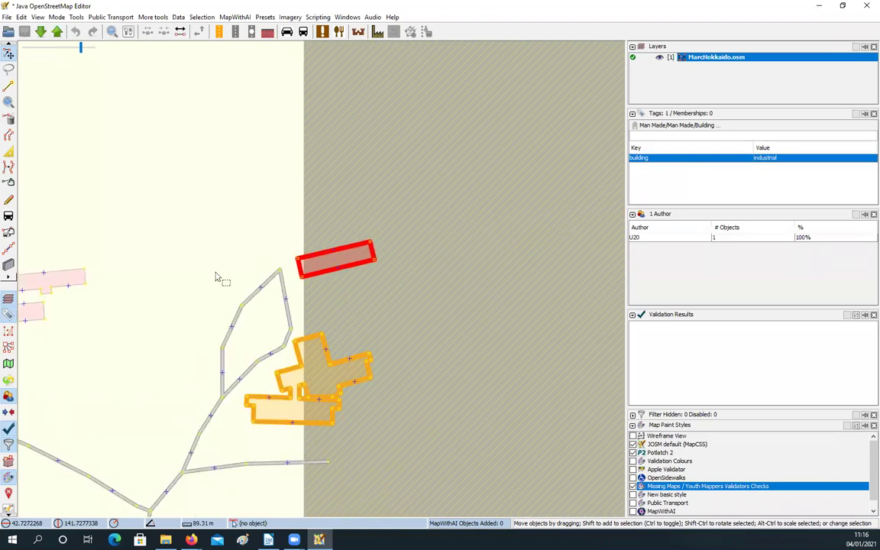
scroll(169, 272, down, 2)
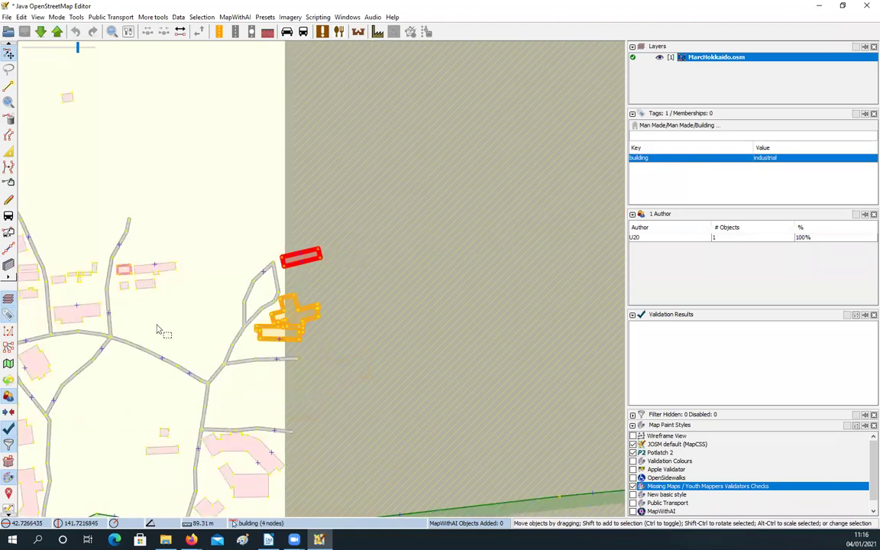
drag(223, 267, 231, 263)
drag(327, 305, 374, 271)
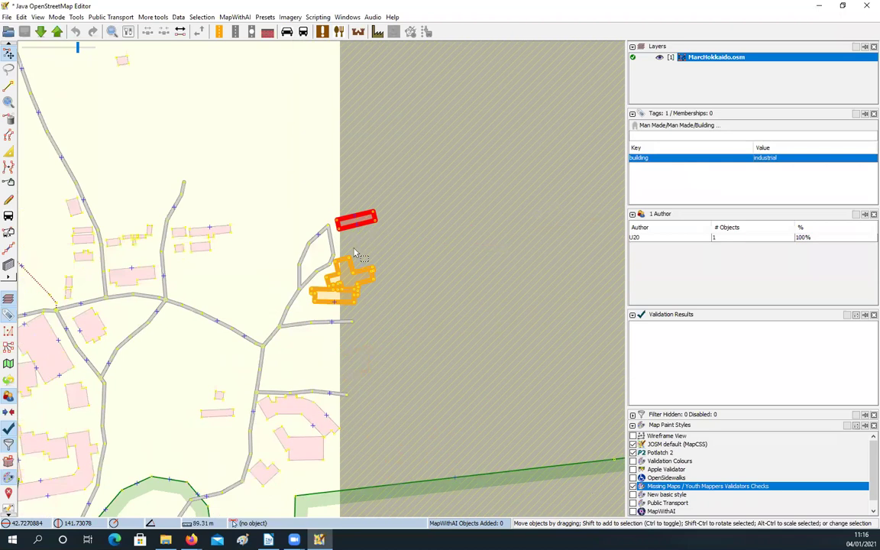
drag(224, 286, 232, 251)
drag(355, 153, 296, 209)
scroll(295, 209, down, 2)
click(193, 324)
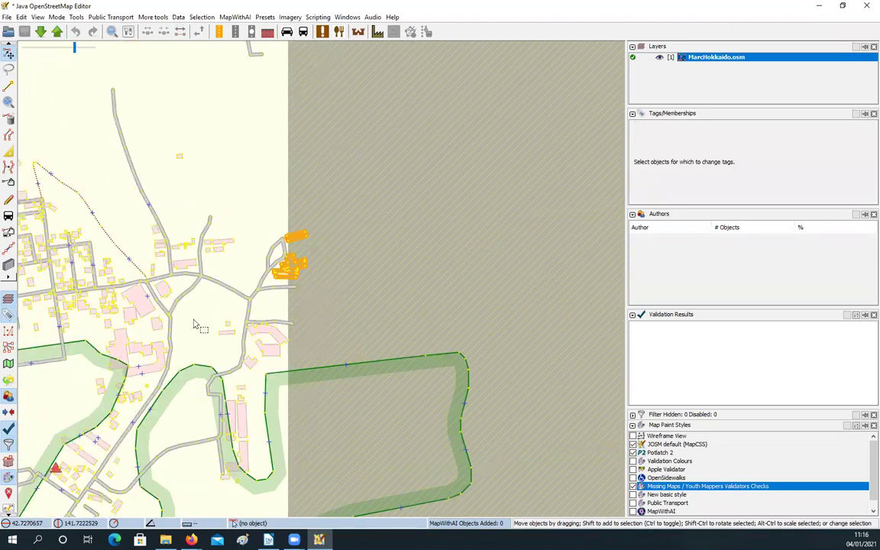
Survey the marked locations across the village and the whole downloaded area.
drag(214, 269, 218, 265)
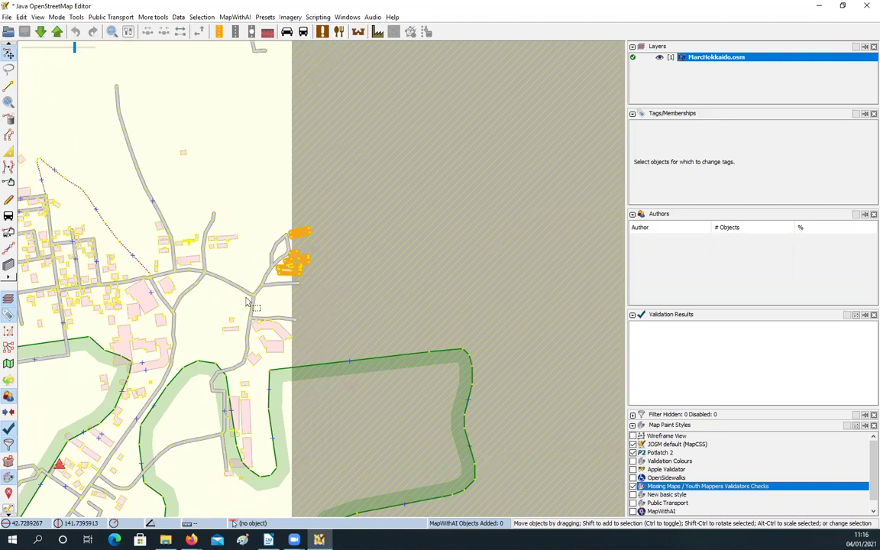
drag(246, 302, 367, 240)
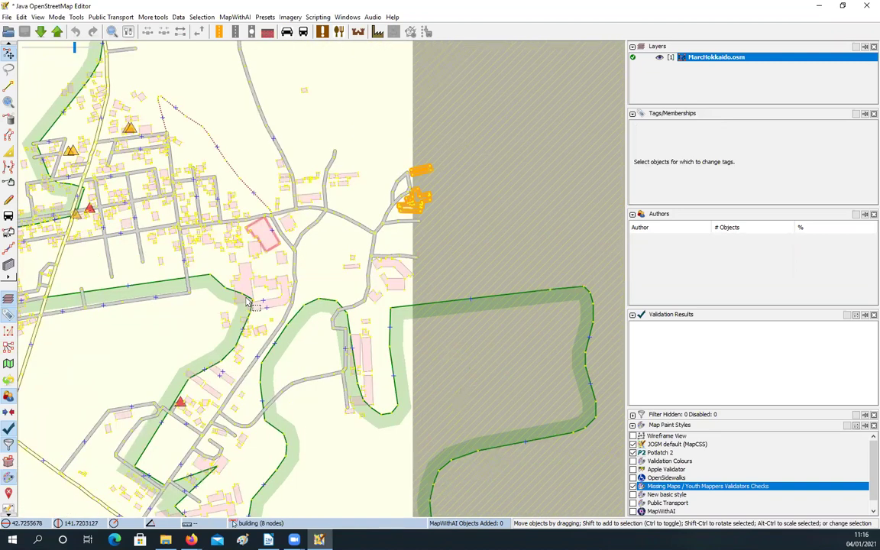
key(ctrl+Left)
key(ctrl+Down)
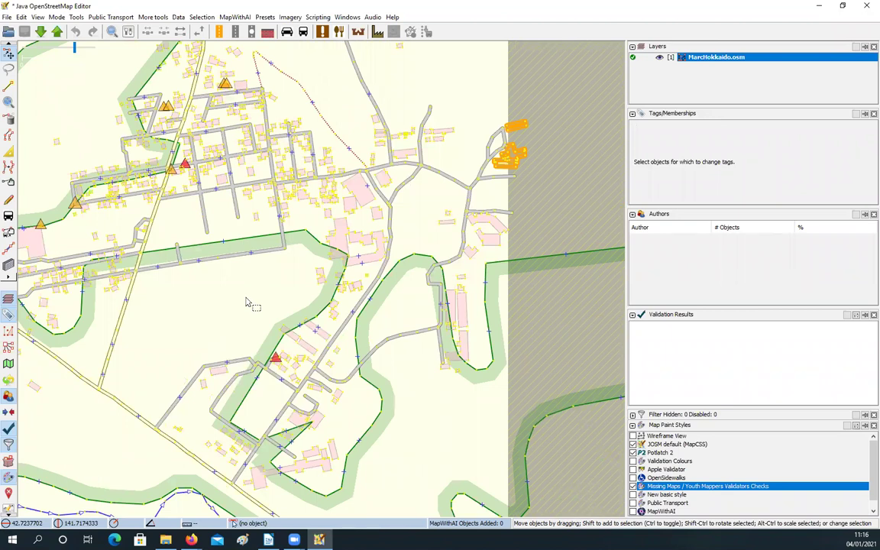
drag(177, 216, 241, 251)
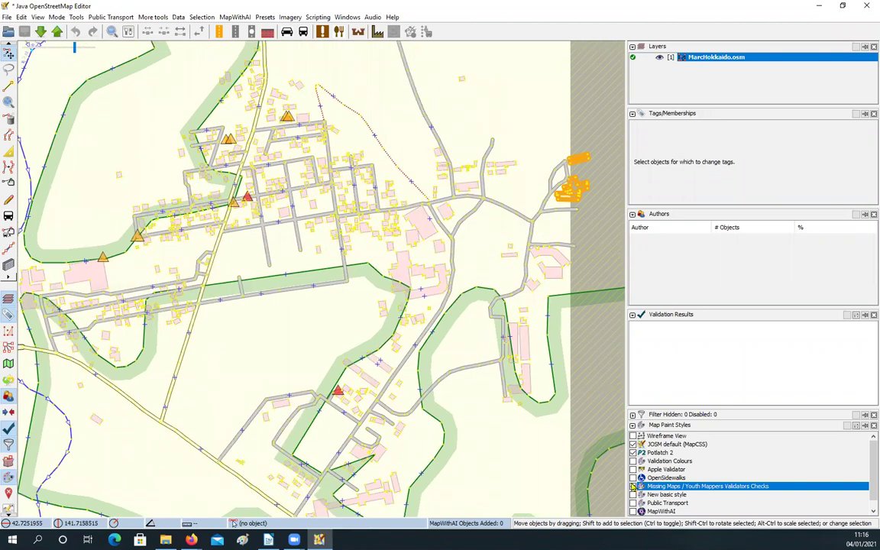
key(minus)
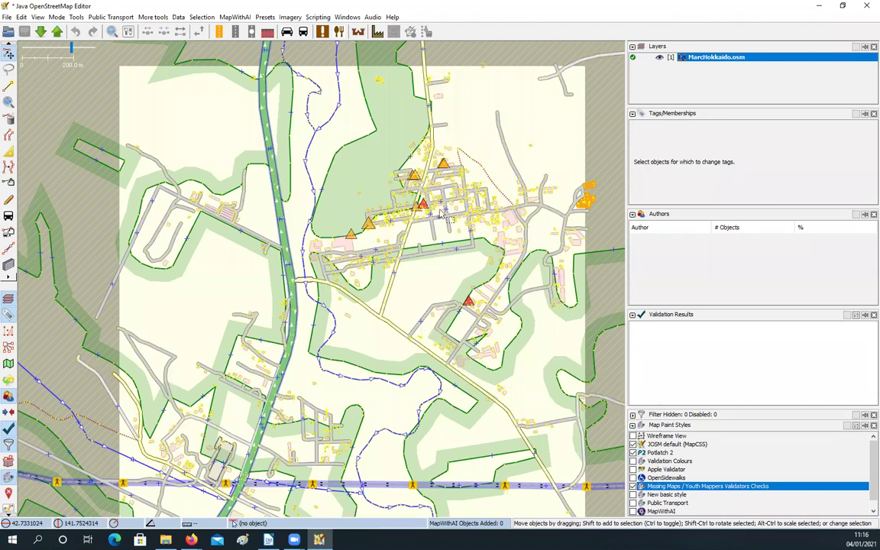
scroll(506, 130, down, 2)
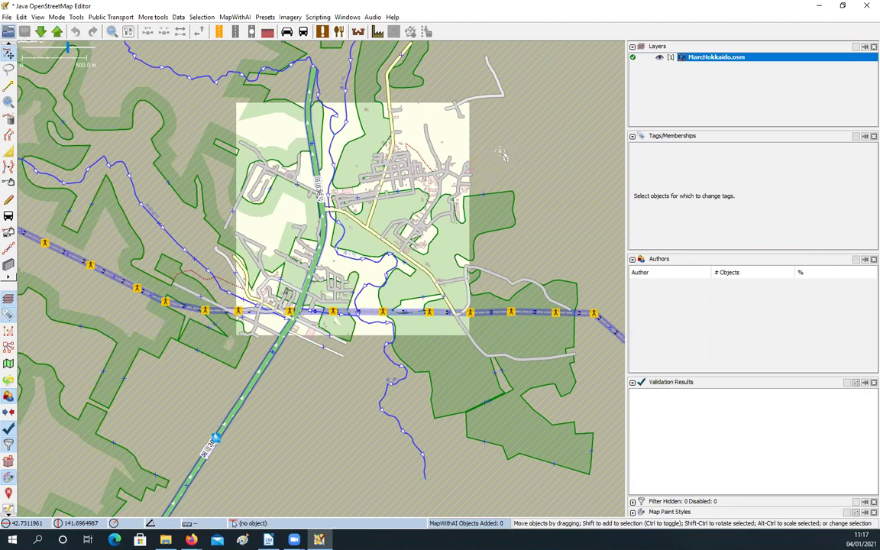
Select the objects across the whole downloaded area and enlarge the Authors dialog to show the full list of contributors.
key(b)
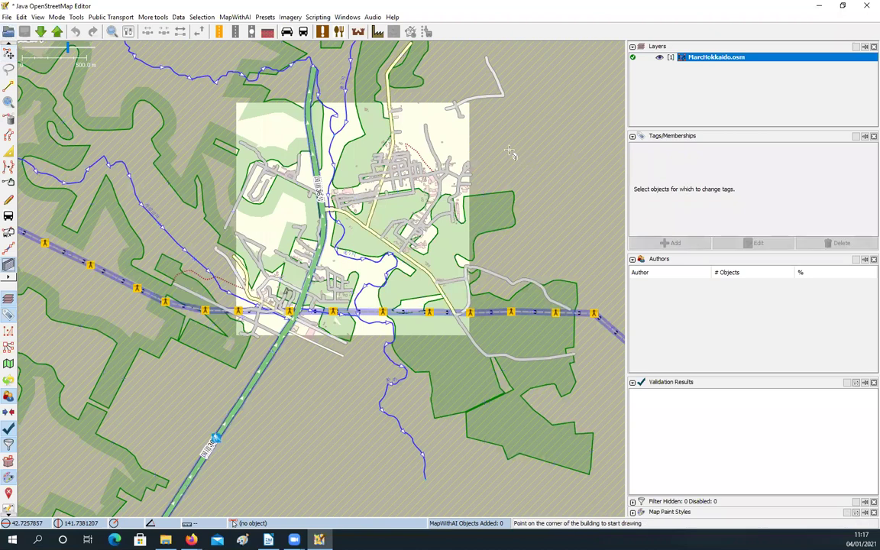
key(s)
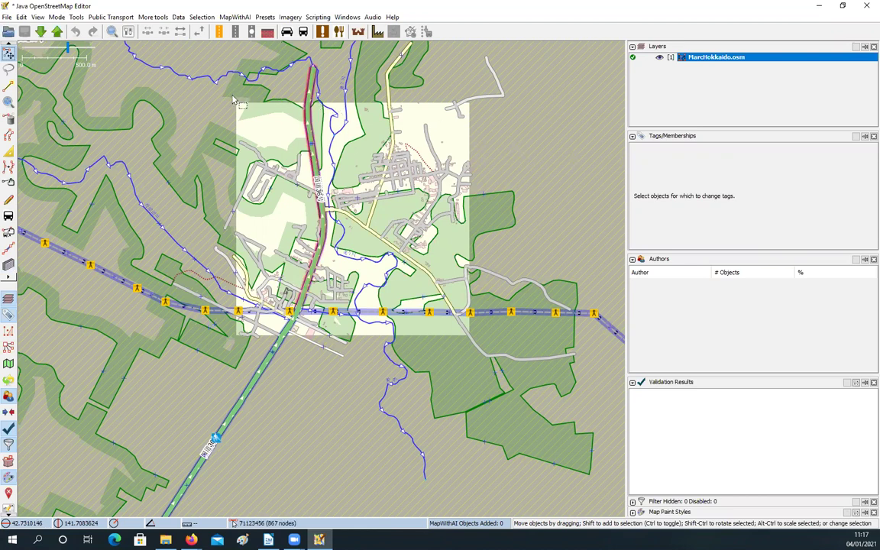
drag(227, 97, 505, 350)
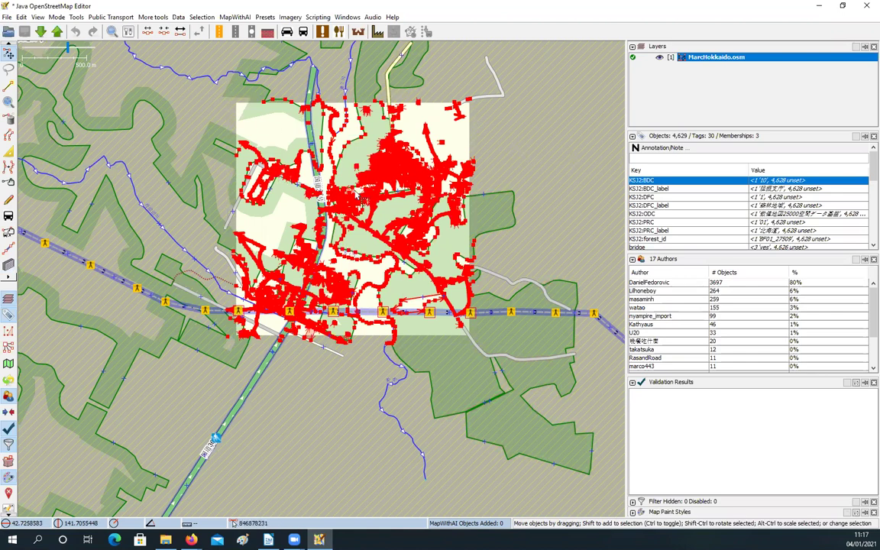
mouse_move(761, 183)
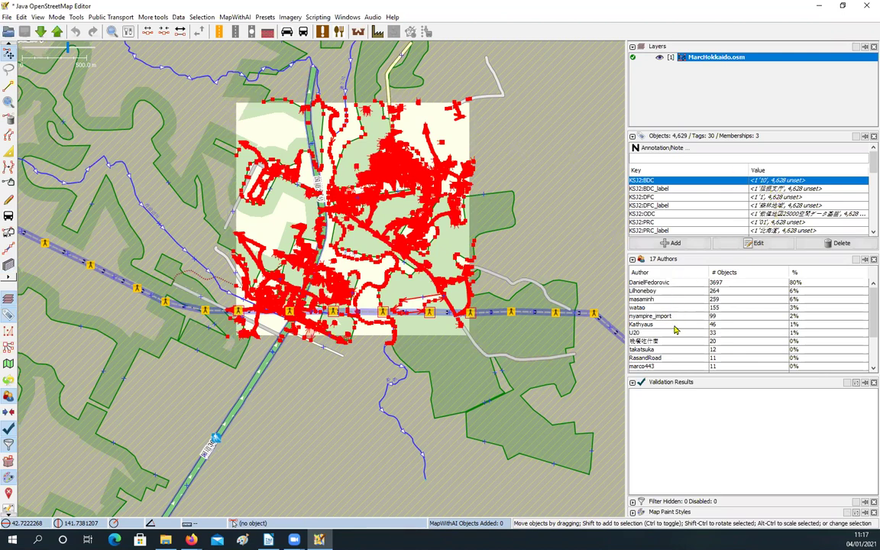
mouse_move(676, 332)
drag(709, 373, 707, 441)
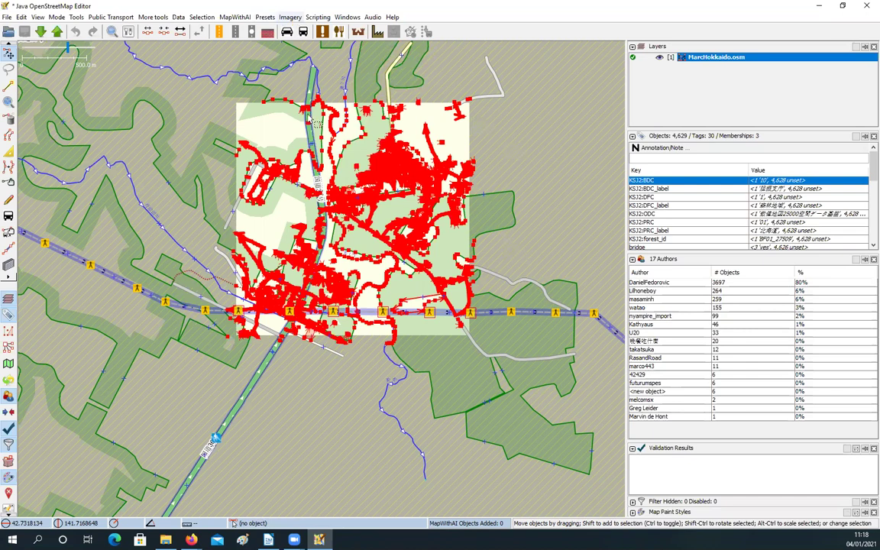
Add Bing aerial imagery as a background layer beneath the MarcHokkaido.osm data.
click(289, 17)
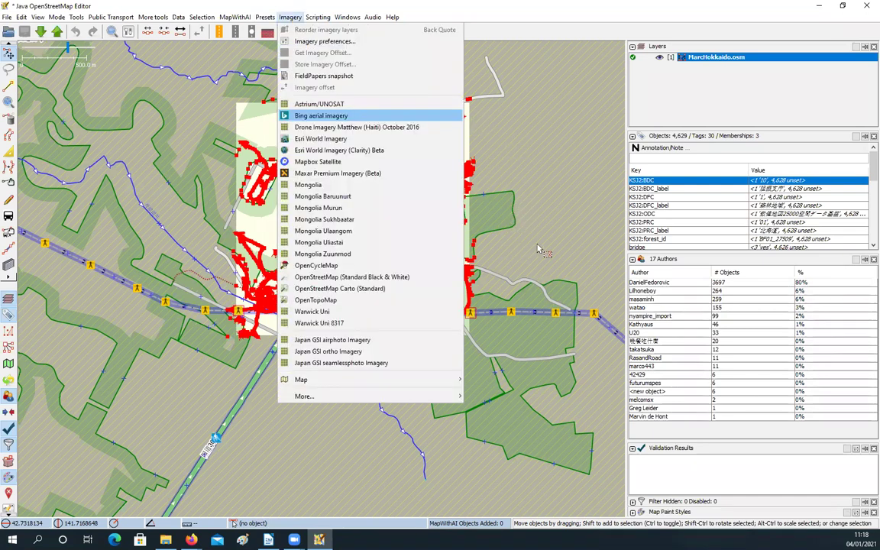
key(Return)
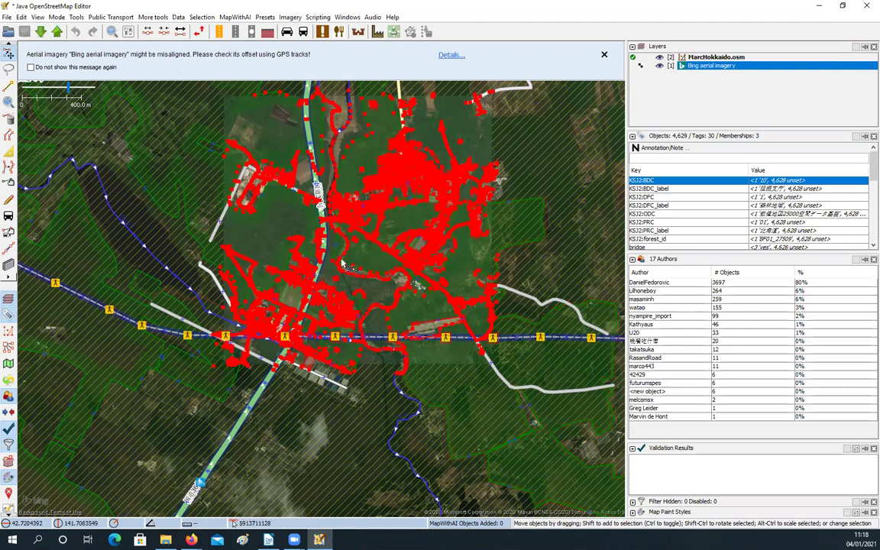
Examine the National Route 36 carriageways and the nearby river course against the Bing aerial imagery.
scroll(323, 249, up, 3)
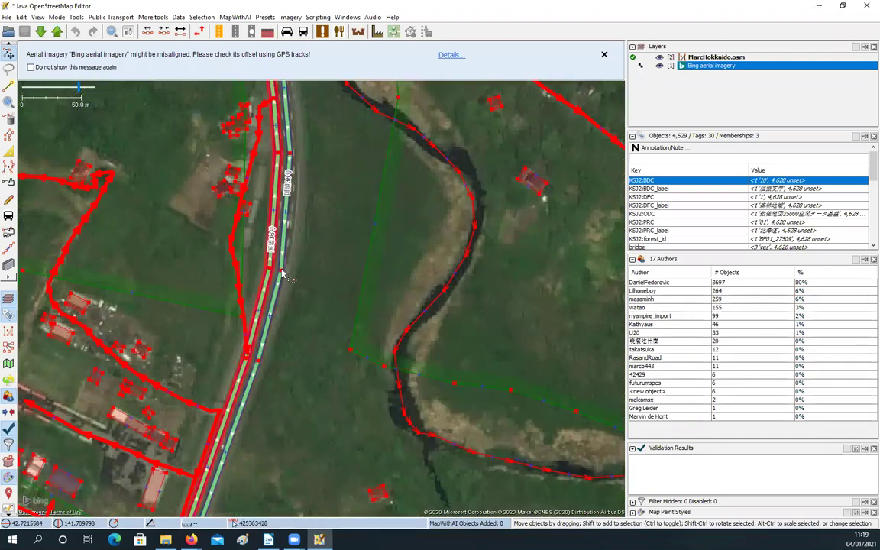
scroll(325, 258, down, 1)
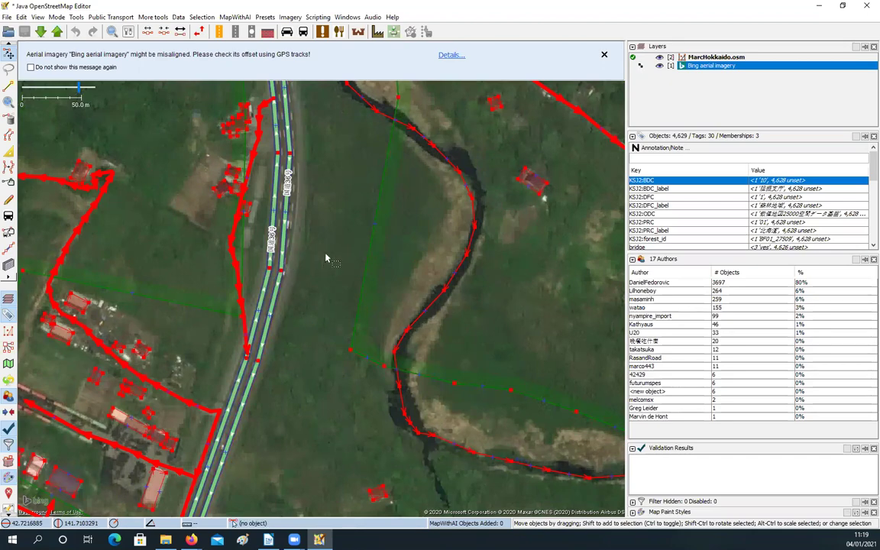
scroll(410, 269, down, 1)
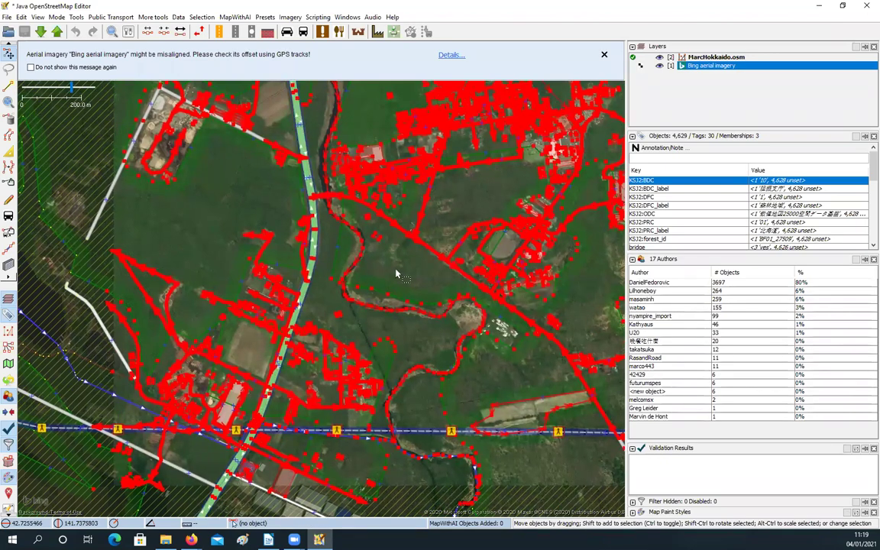
drag(396, 273, 302, 350)
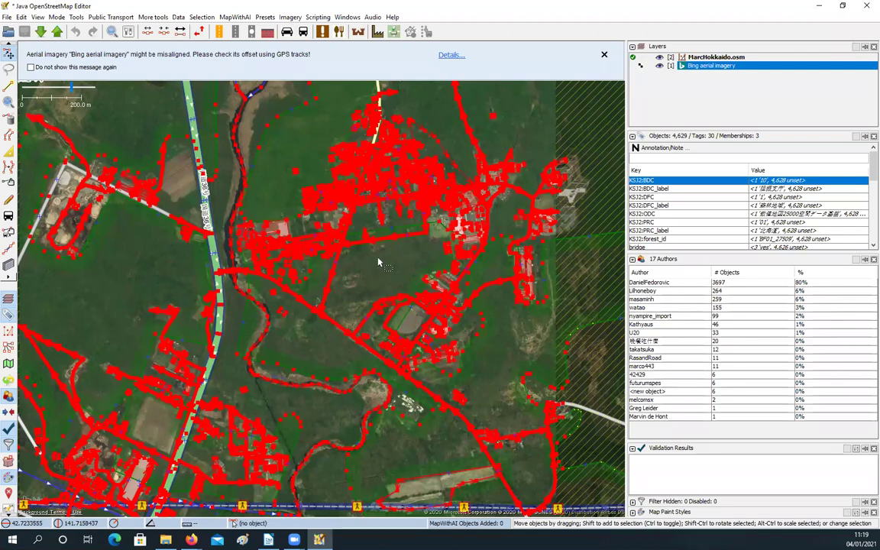
Examine the village's residential streets and the woodland south of them for houses in the imagery that are not mapped.
scroll(363, 276, up, 2)
scroll(297, 295, up, 2)
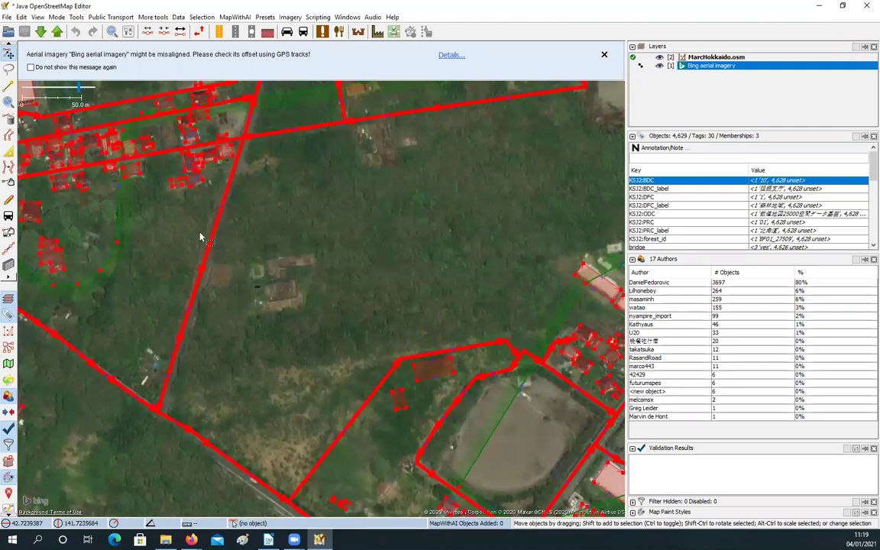
drag(165, 238, 342, 375)
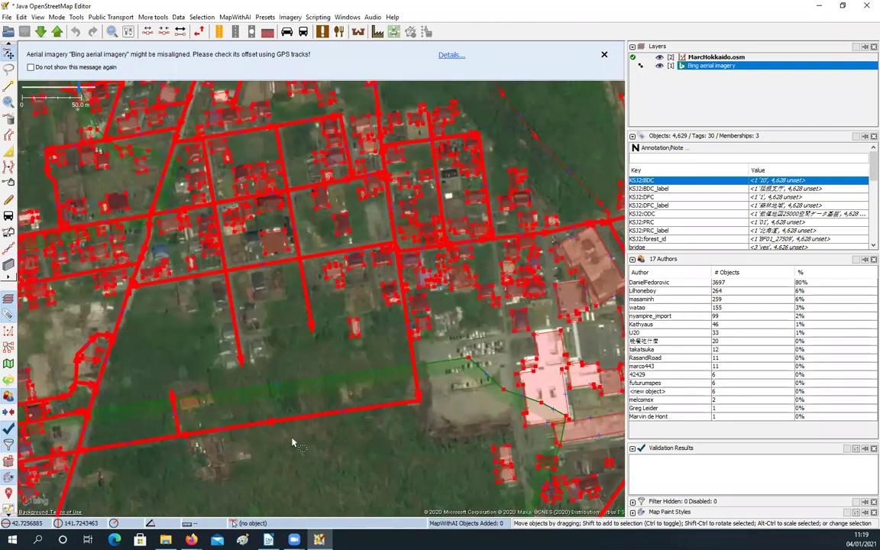
scroll(350, 309, up, 2)
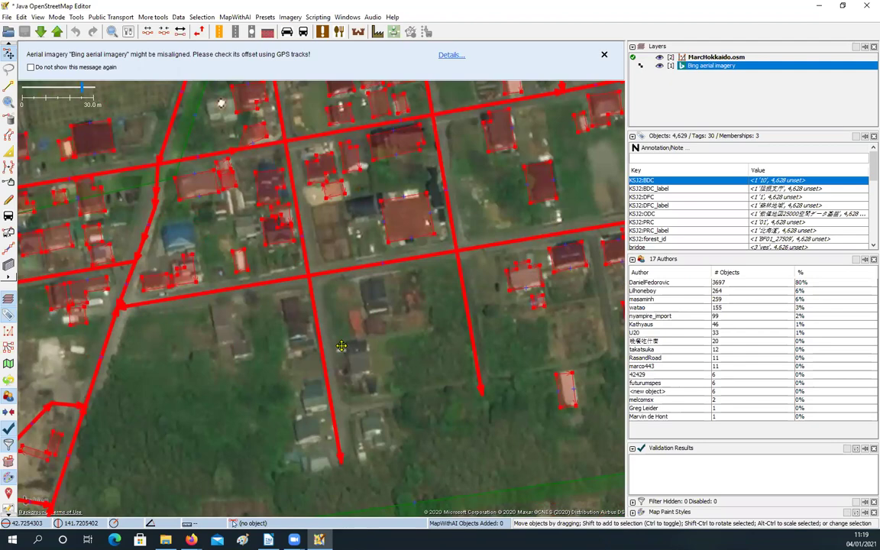
drag(336, 339, 349, 307)
drag(249, 230, 401, 139)
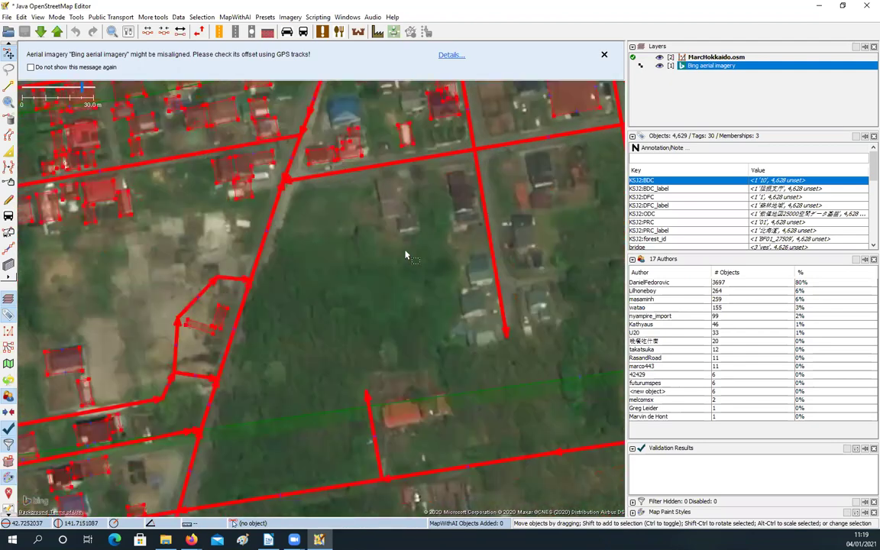
drag(448, 513, 422, 350)
drag(321, 429, 317, 316)
drag(309, 446, 367, 347)
drag(299, 382, 310, 303)
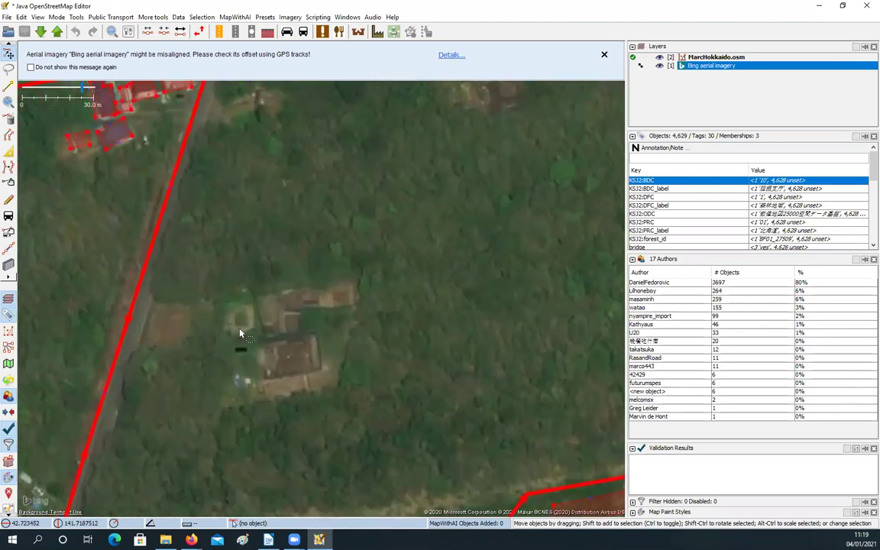
drag(191, 297, 238, 349)
drag(199, 309, 379, 334)
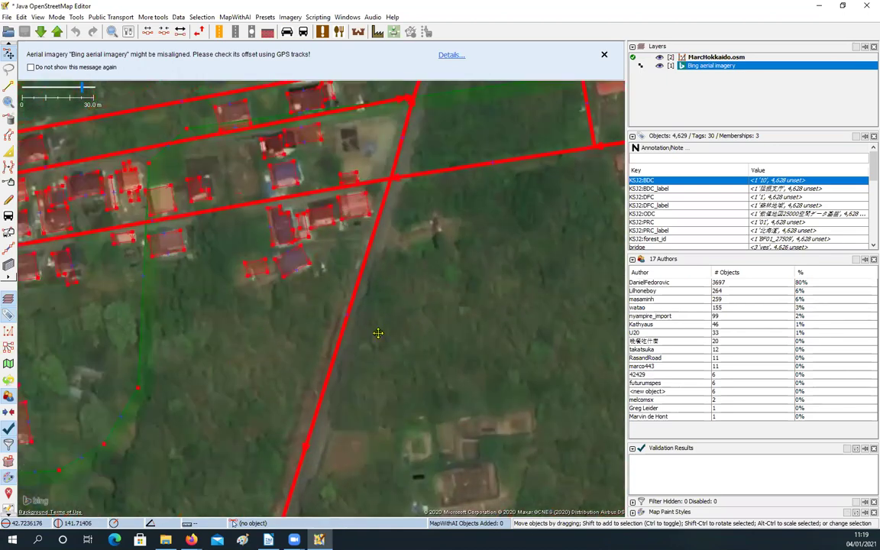
Compare the mapped roads and buildings around the sports ground and the long eastern buildings with the aerial imagery.
scroll(356, 316, down, 2)
drag(546, 391, 330, 327)
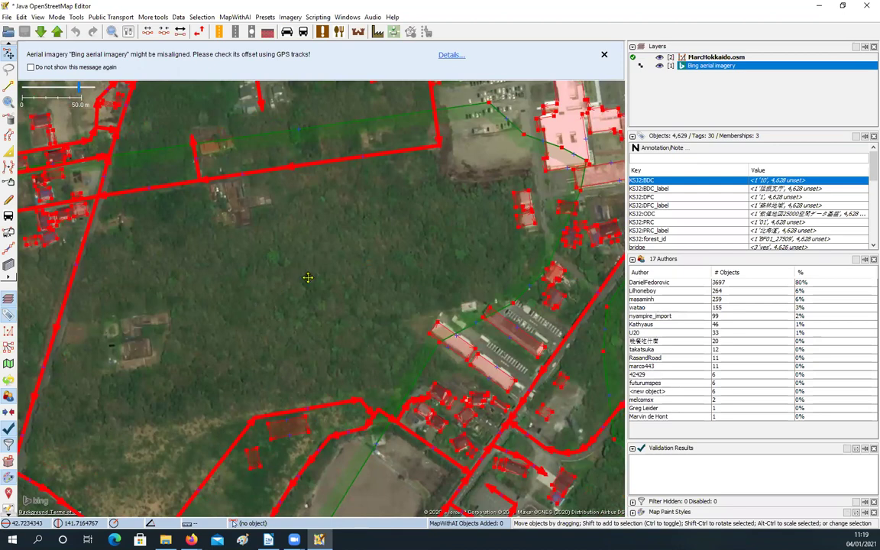
scroll(308, 258, down, 2)
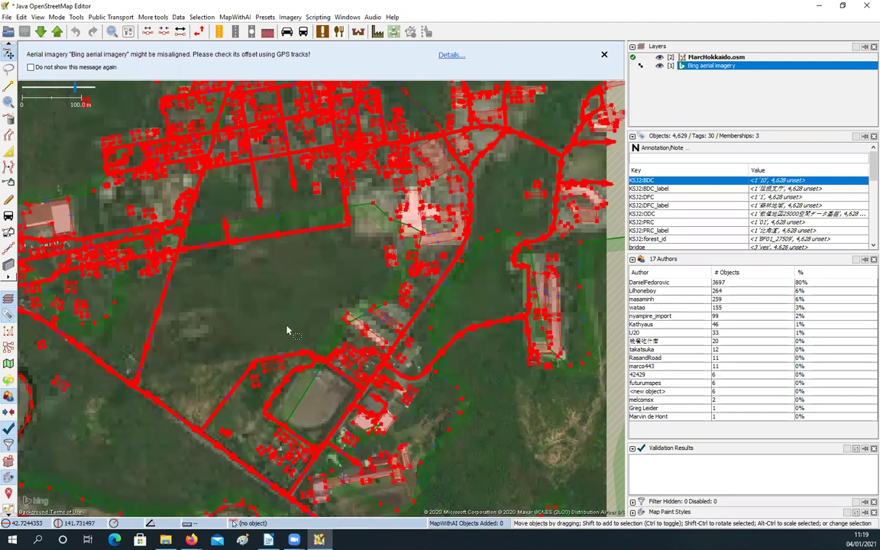
drag(309, 316, 356, 284)
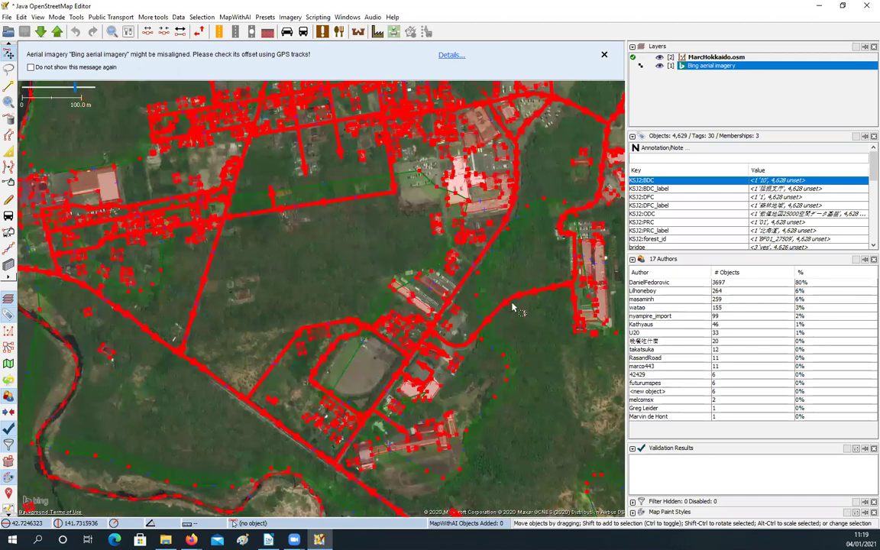
scroll(481, 324, down, 2)
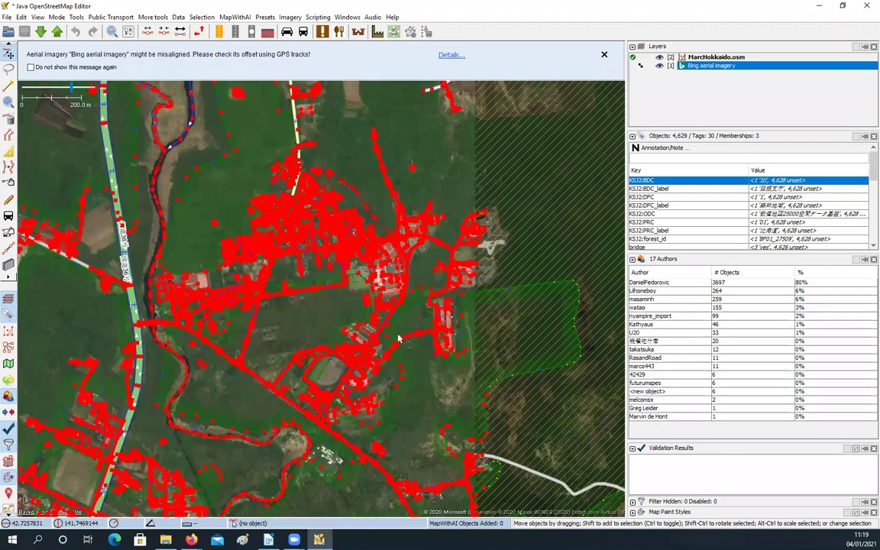
scroll(398, 284, up, 6)
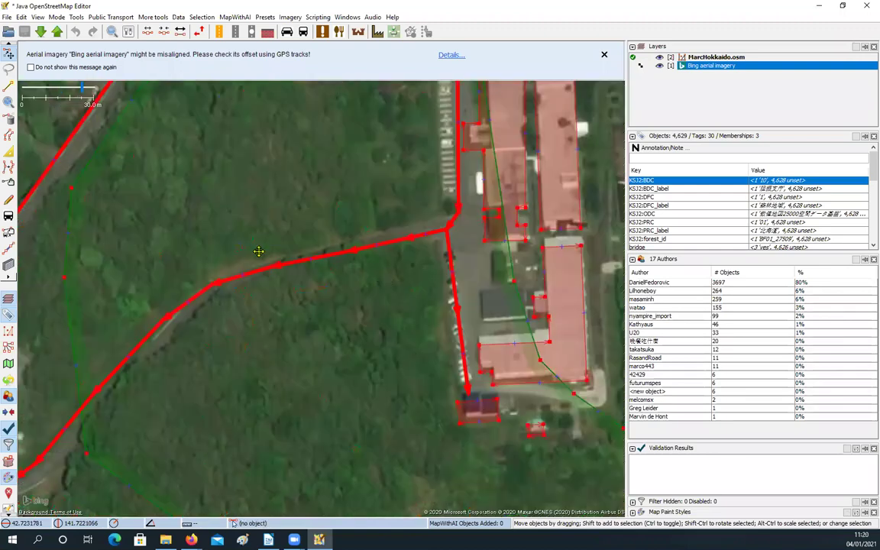
drag(258, 251, 562, 195)
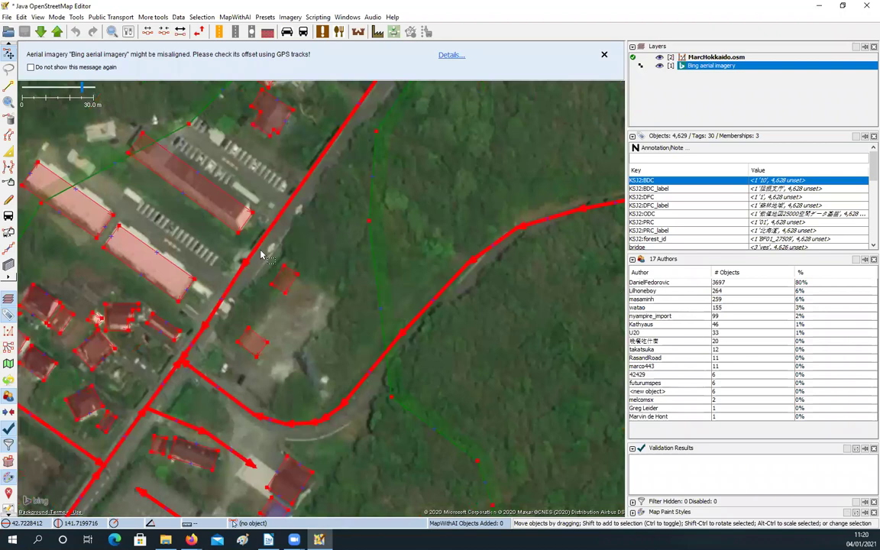
scroll(260, 256, down, 3)
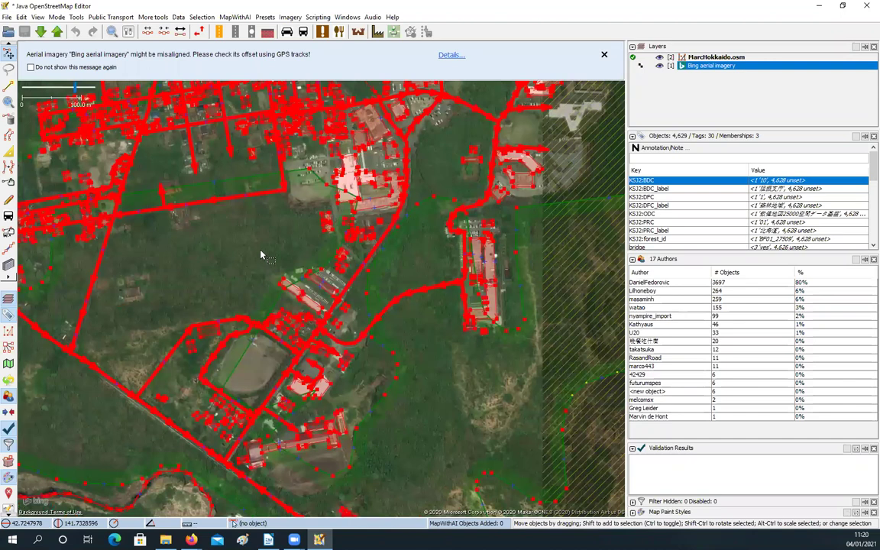
scroll(260, 255, down, 1)
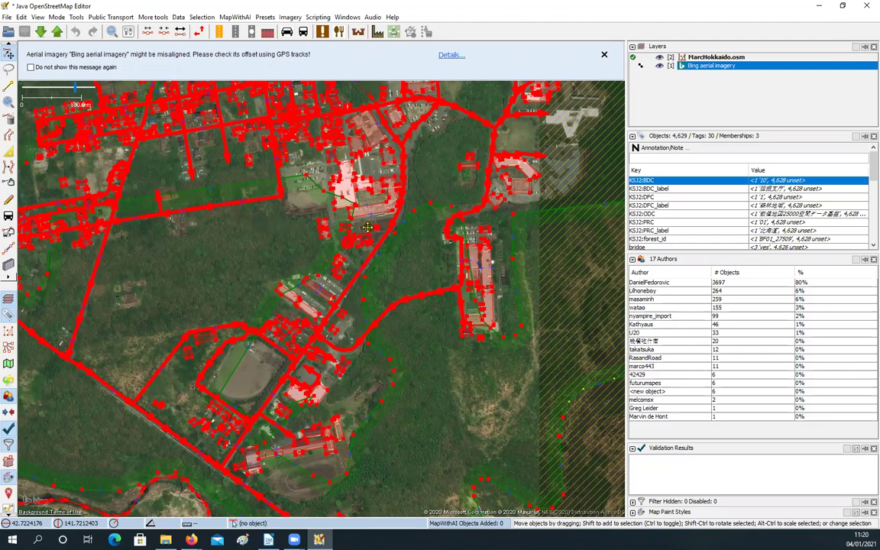
Clear the selection of all objects and select the trunk way of National Route 36 beside the river.
key(Escape)
scroll(364, 241, down, 2)
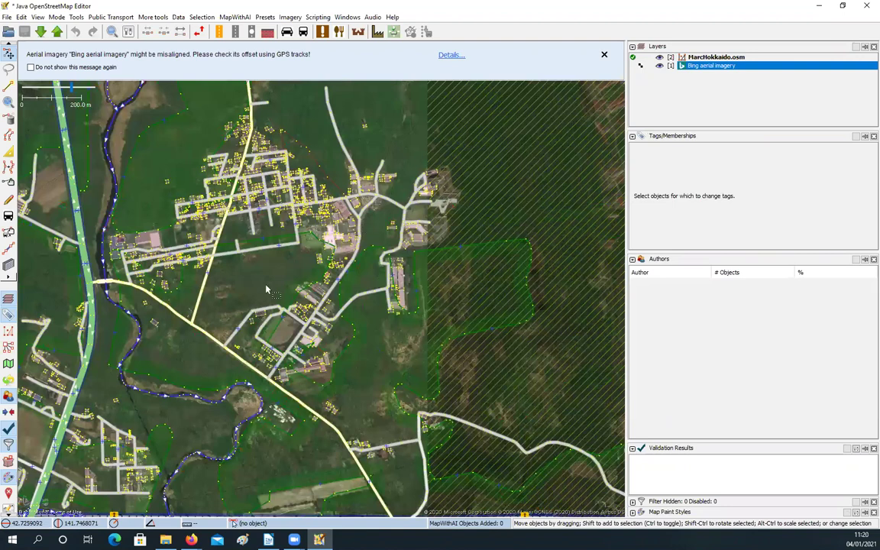
drag(106, 280, 191, 289)
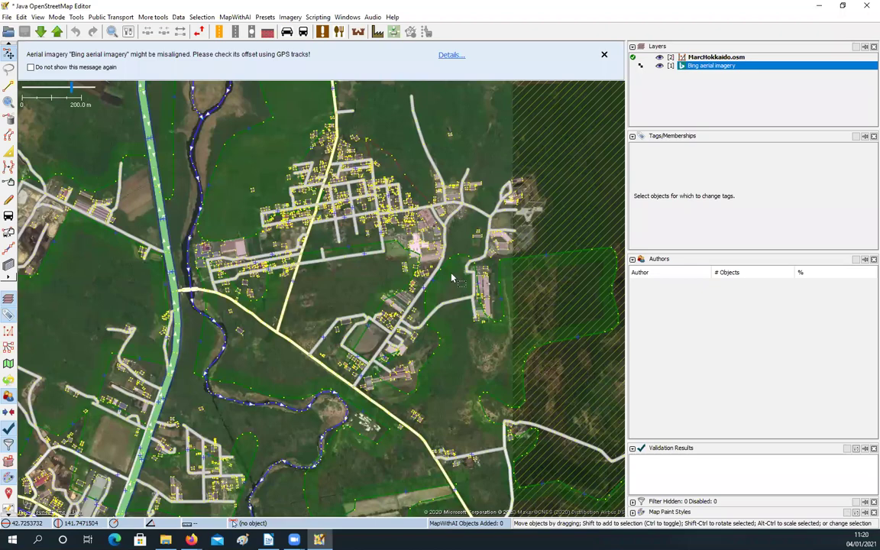
key(ctrl+Down)
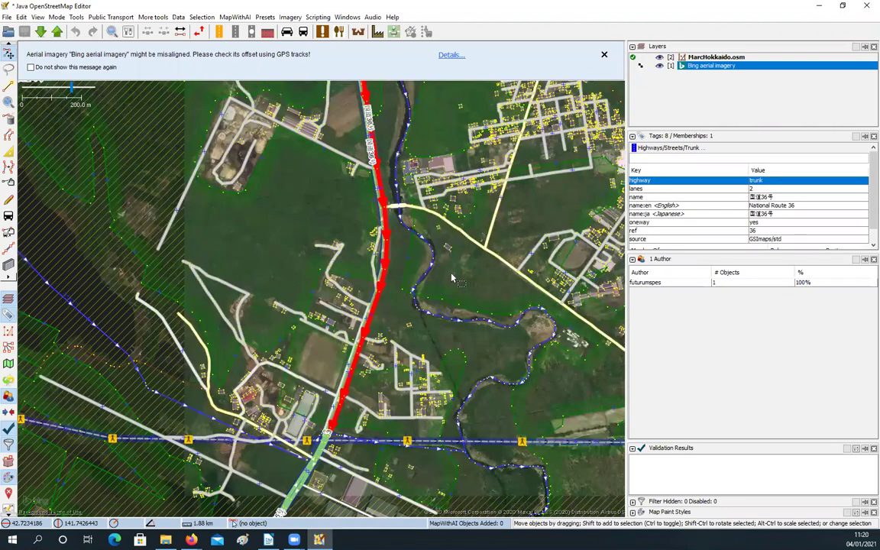
scroll(452, 280, up, 2)
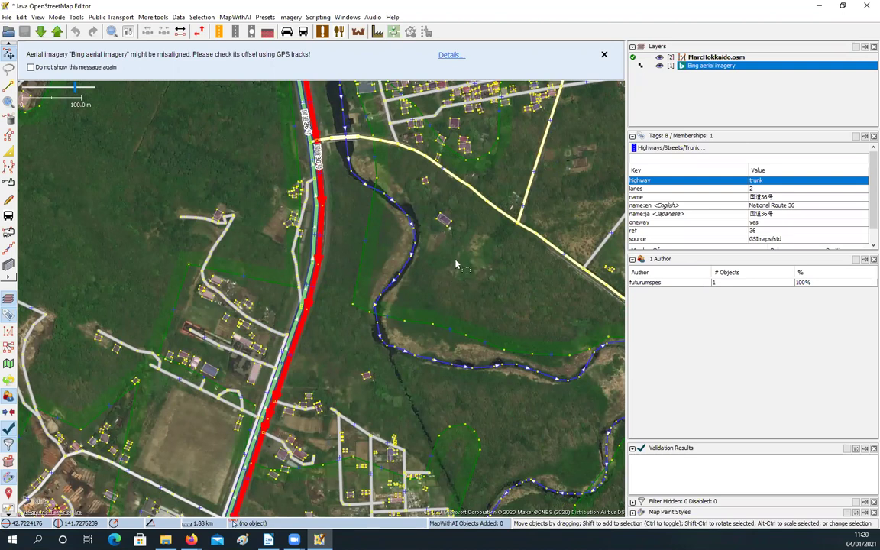
Select all ways that directly or indirectly intersect the National Route 36 way, and review the available selection commands.
key(ctrl+i)
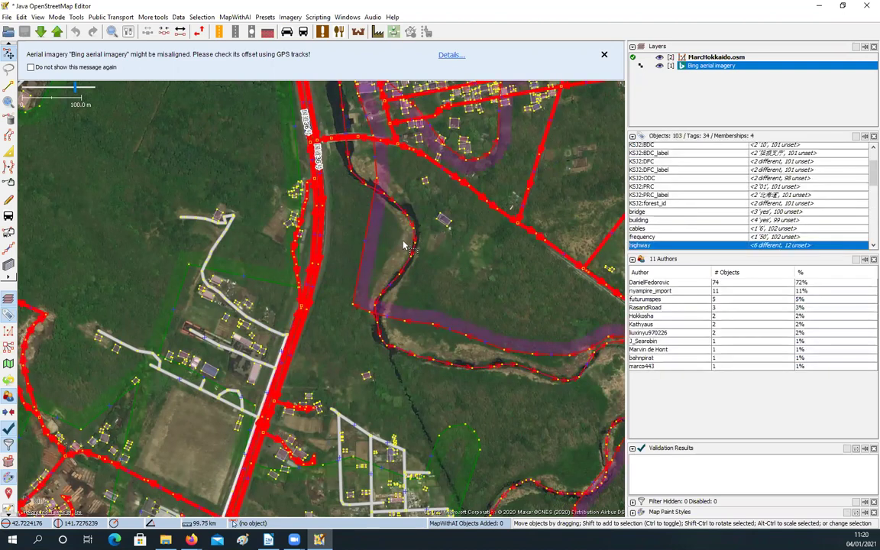
scroll(405, 246, down, 2)
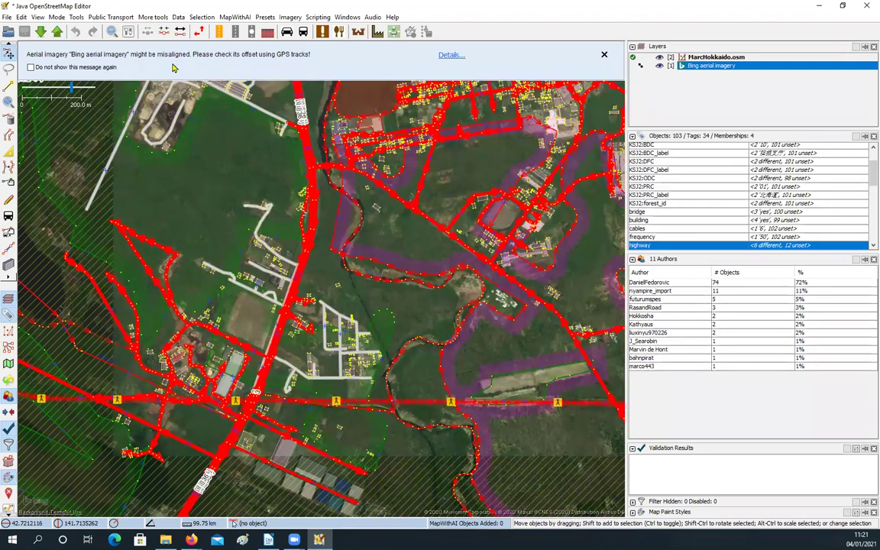
click(153, 17)
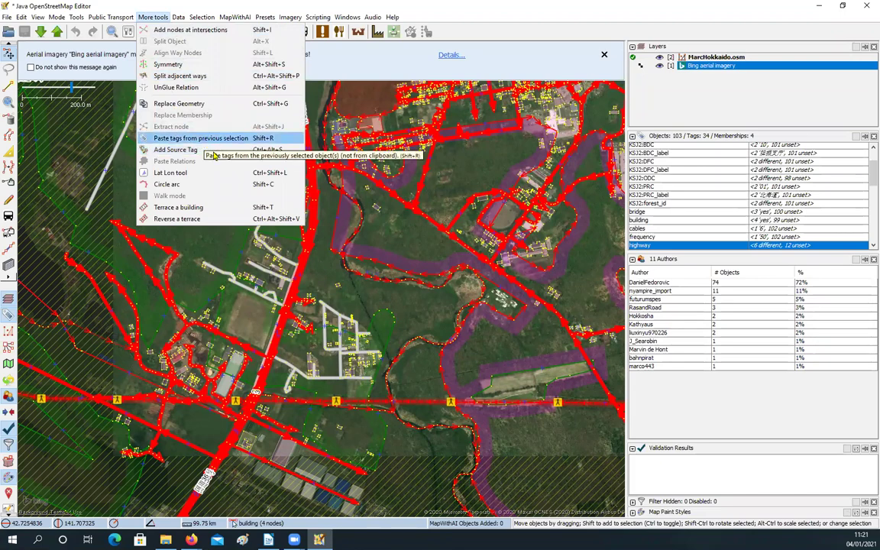
mouse_move(178, 18)
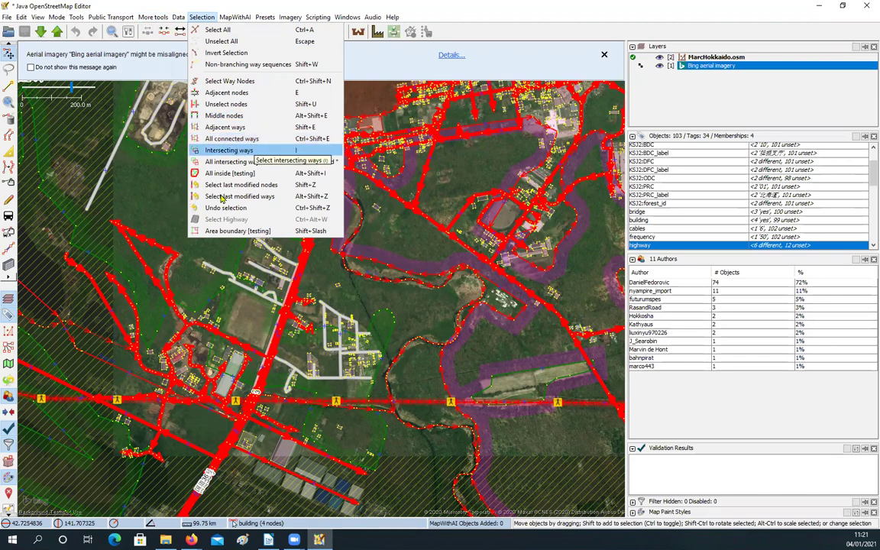
Open the details page about imagery misalignment and return to the map in JOSM.
click(537, 59)
click(451, 54)
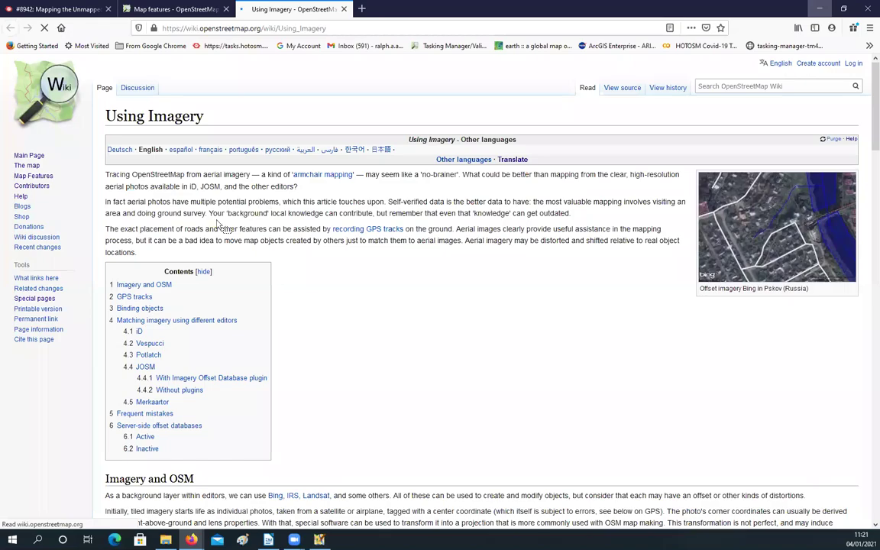
key(alt+Tab)
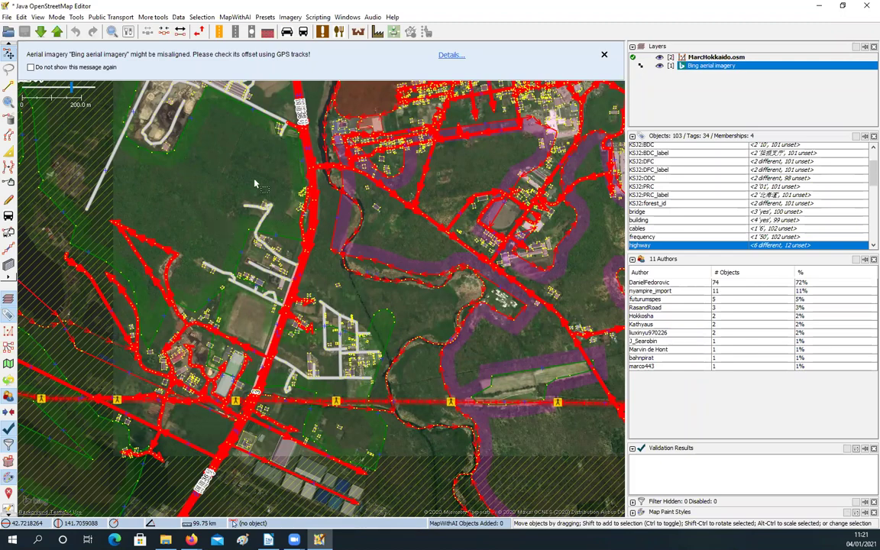
Survey the roads west and east of National Route 36 for ways left out of the connected selection.
drag(220, 226, 227, 196)
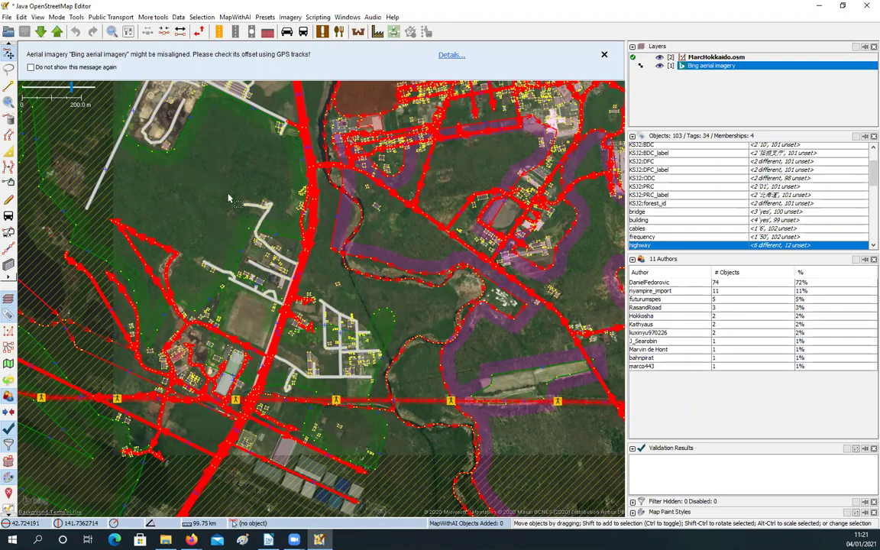
drag(216, 274, 221, 259)
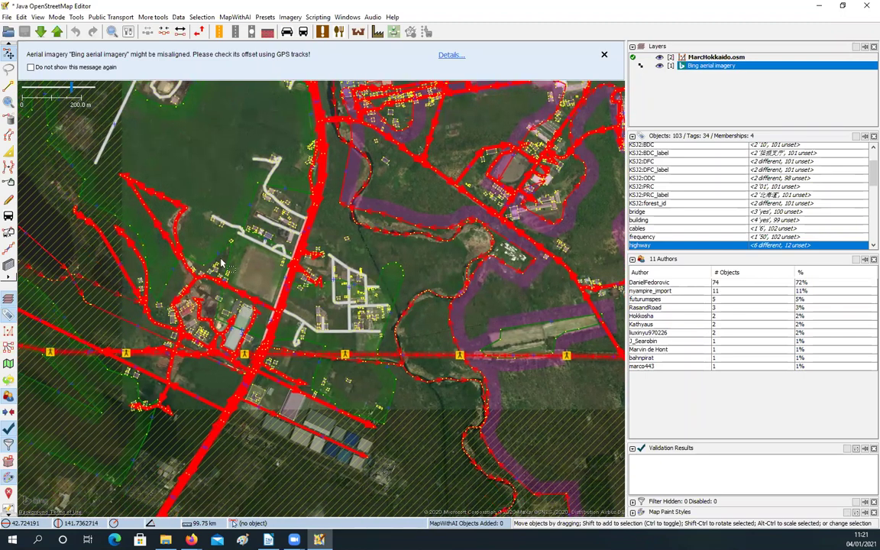
key(ctrl+Up)
key(ctrl+Up)
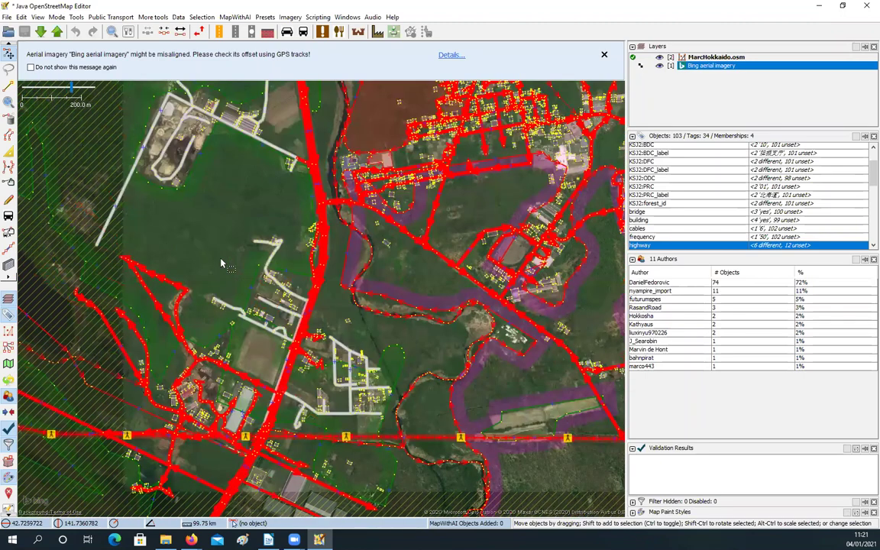
key(ctrl+Up)
key(ctrl+Up)
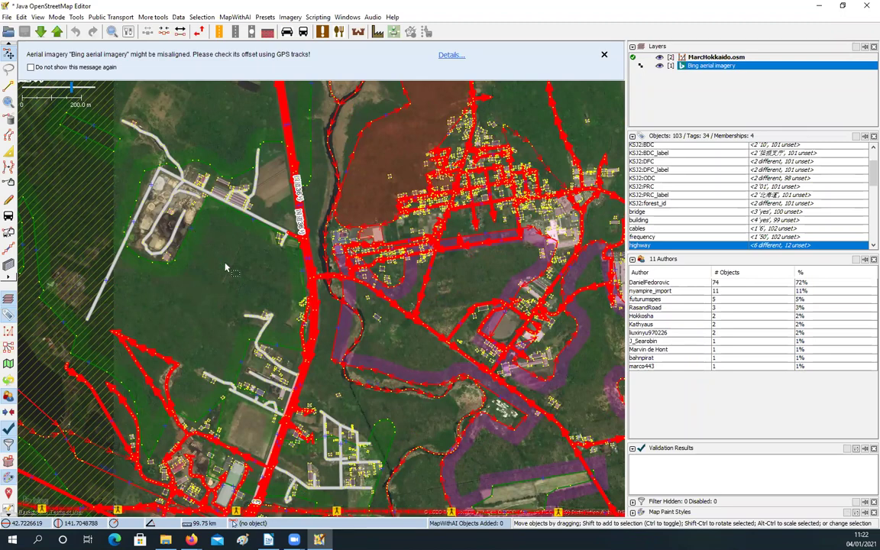
drag(300, 305, 300, 296)
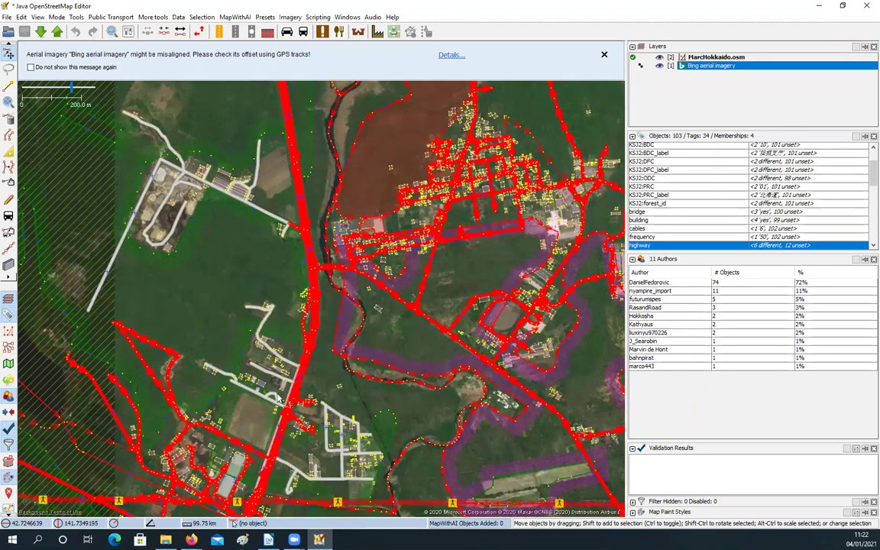
drag(243, 335, 248, 273)
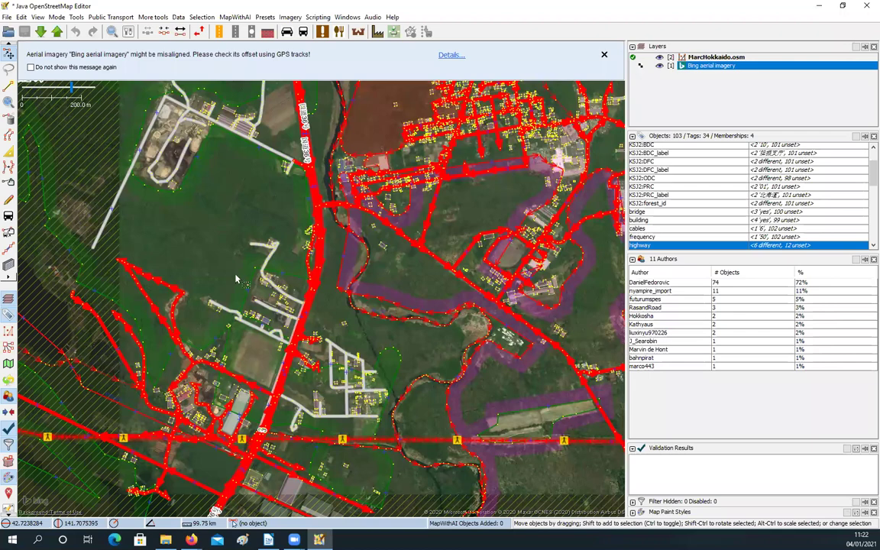
Move the western end node of the side road joining National Route 36 slightly southeast, away from the adjoining roads' junction.
scroll(239, 278, up, 5)
drag(238, 274, 256, 288)
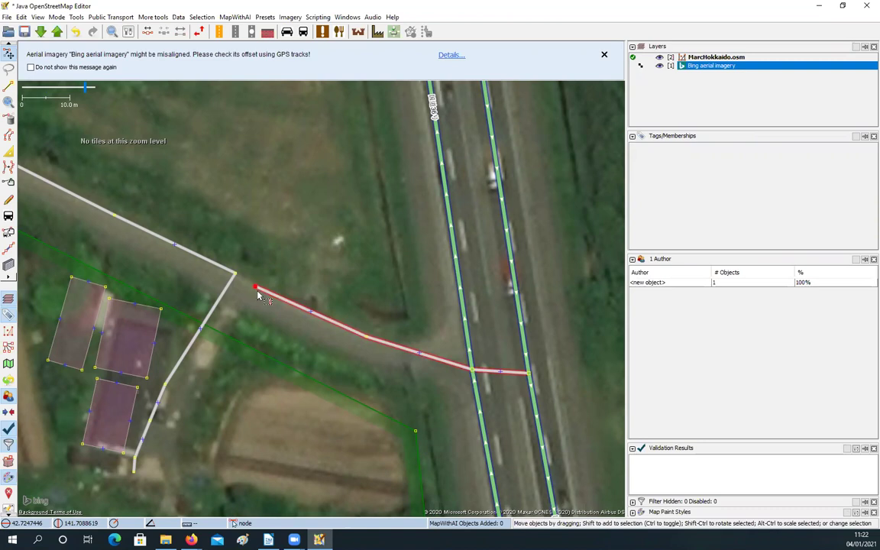
Merge the side road's loose western end node into the adjoining roads' junction node and check the connection by selecting the way.
key(Escape)
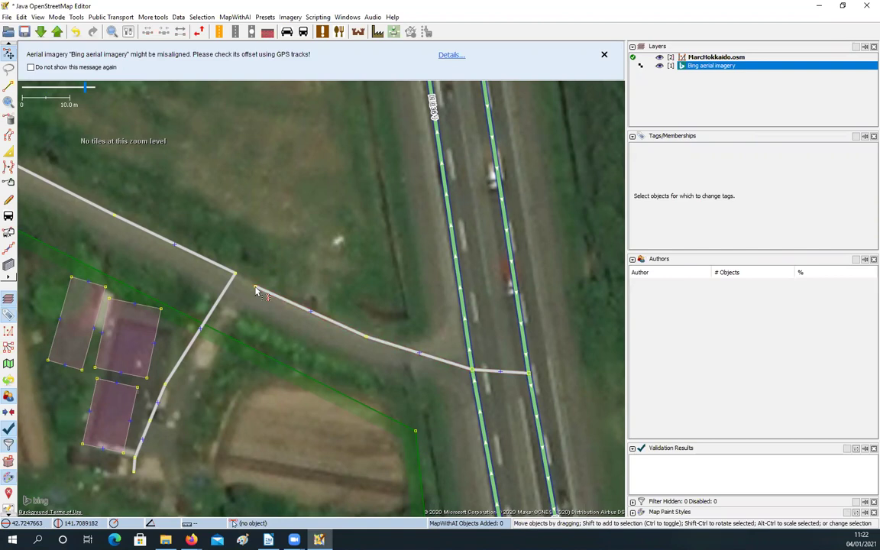
click(256, 287)
shift+click(235, 273)
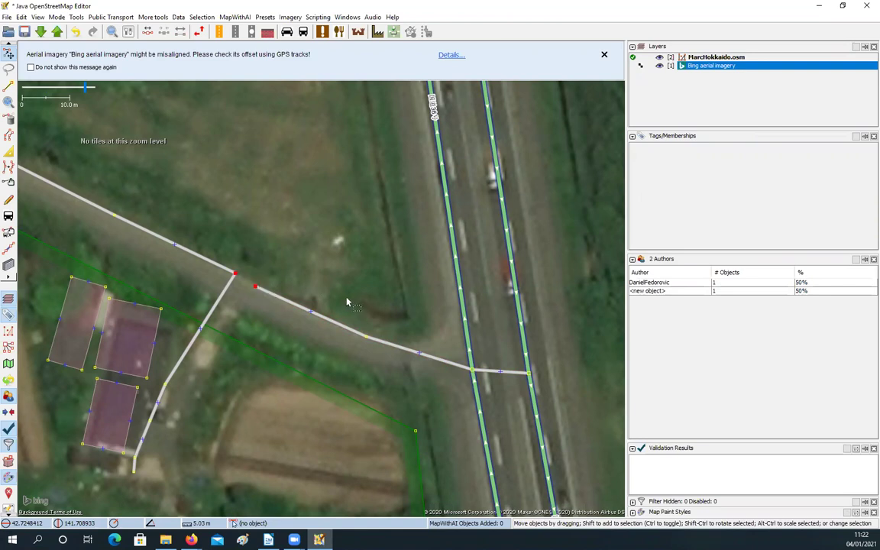
key(m)
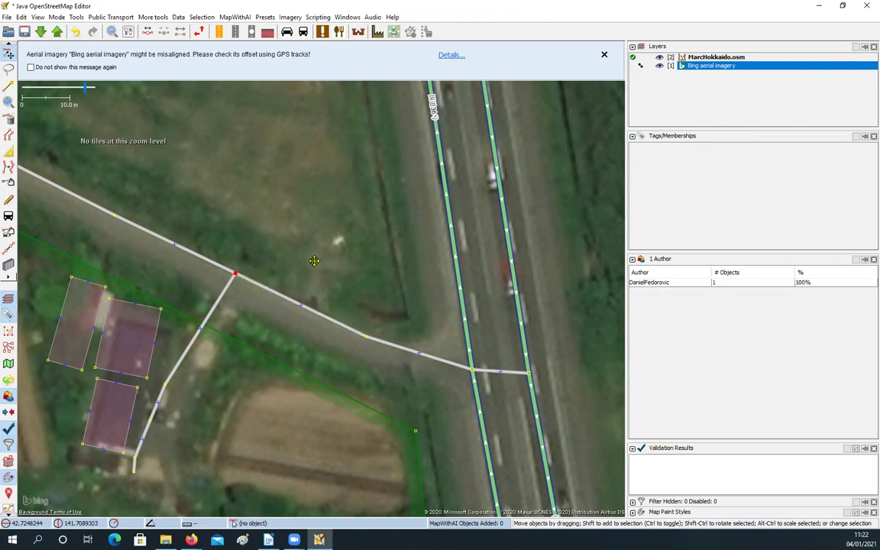
click(301, 297)
scroll(302, 296, down, 2)
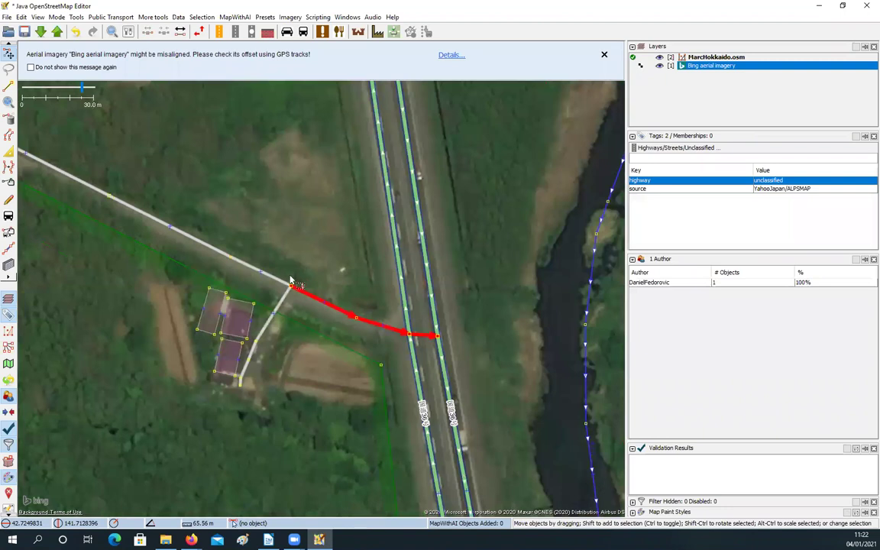
scroll(346, 300, up, 2)
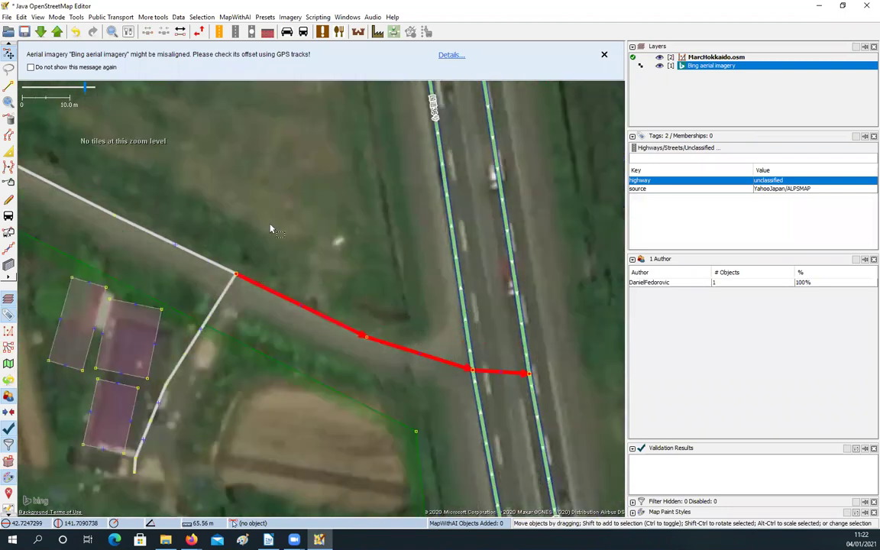
Select all ways connected to National Route 36 again and check that the western side roads are included.
scroll(270, 229, down, 2)
key(ctrl+shift+z)
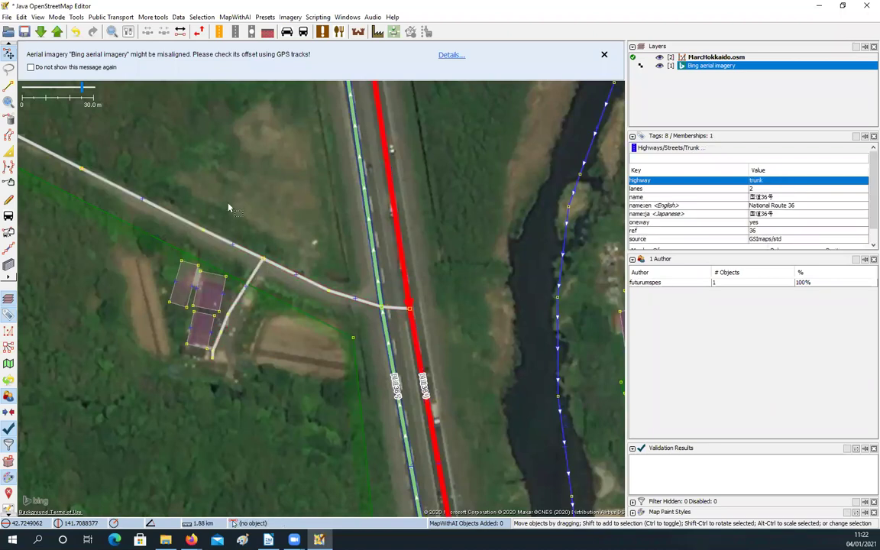
key(ctrl+e)
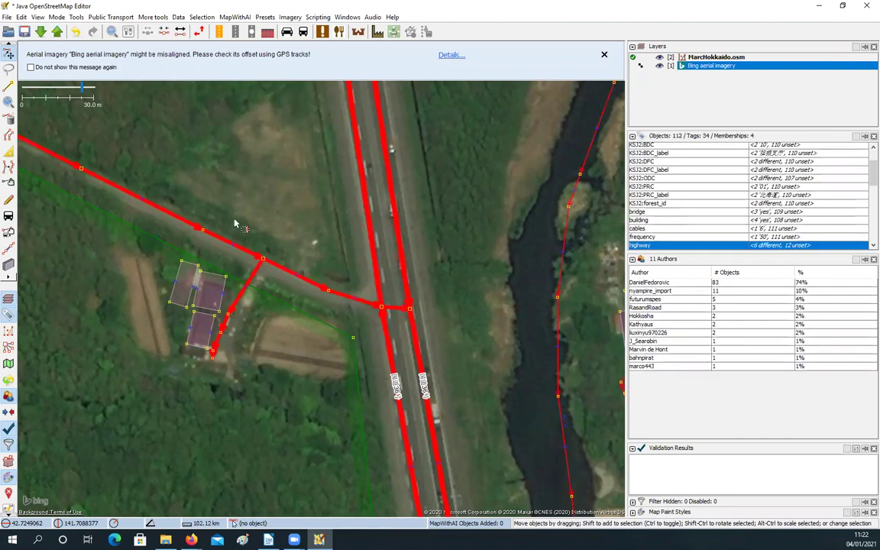
scroll(222, 229, down, 2)
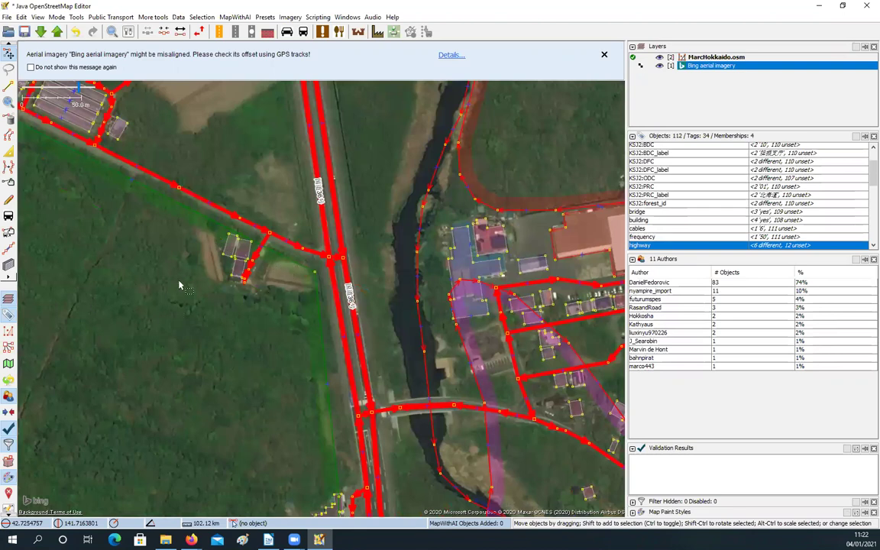
scroll(252, 271, down, 2)
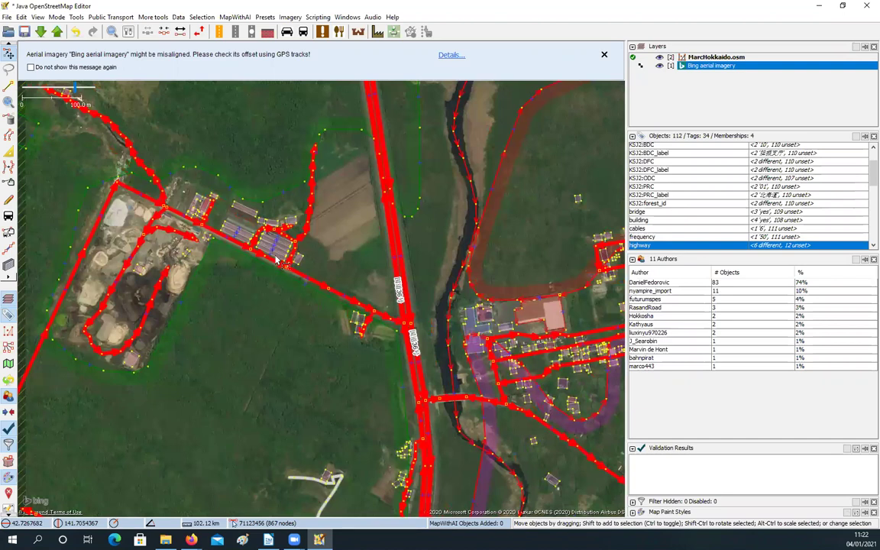
drag(276, 260, 183, 214)
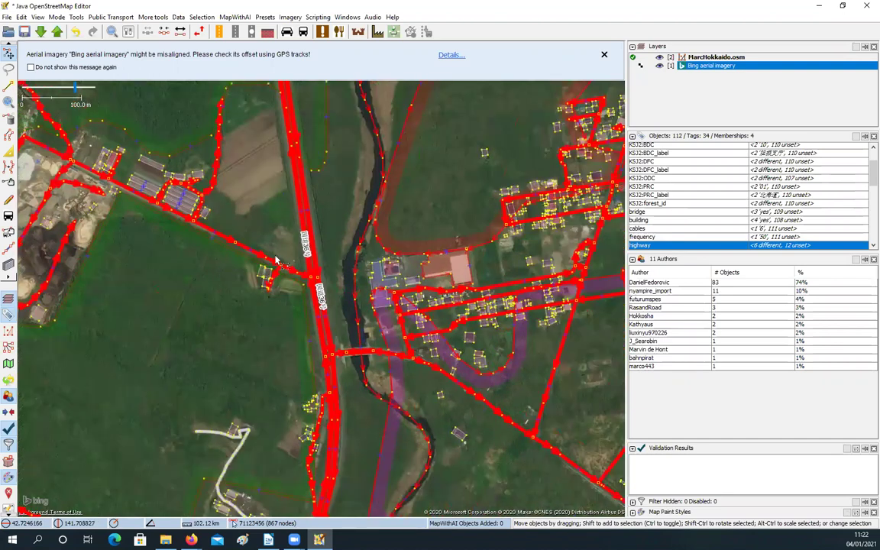
scroll(295, 284, up, 3)
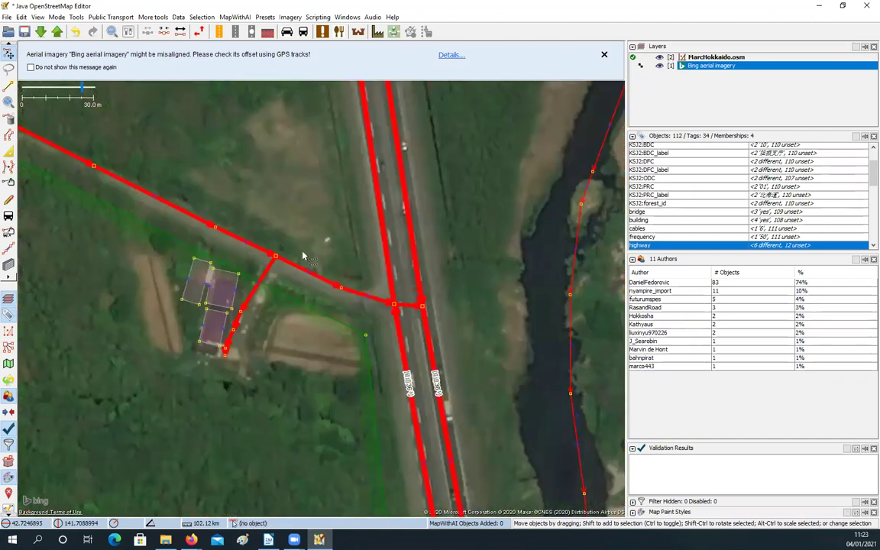
scroll(341, 283, down, 2)
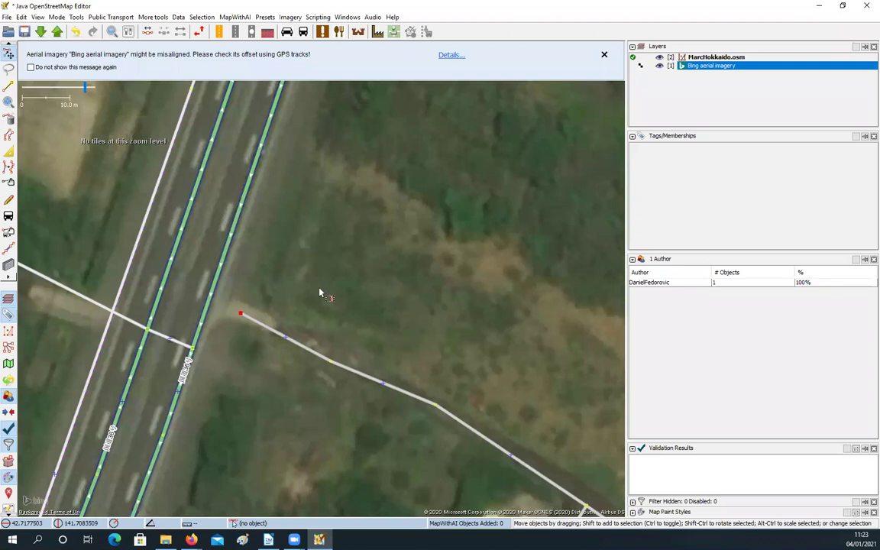
Clear the selection and return to the side road junction just west of National Route 36.
click(180, 305)
scroll(184, 306, down, 7)
scroll(184, 309, up, 4)
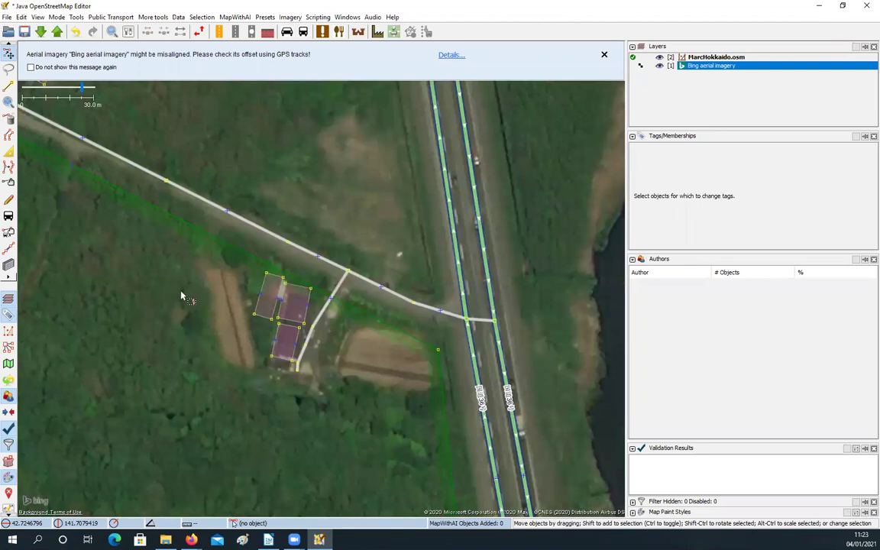
scroll(214, 298, down, 2)
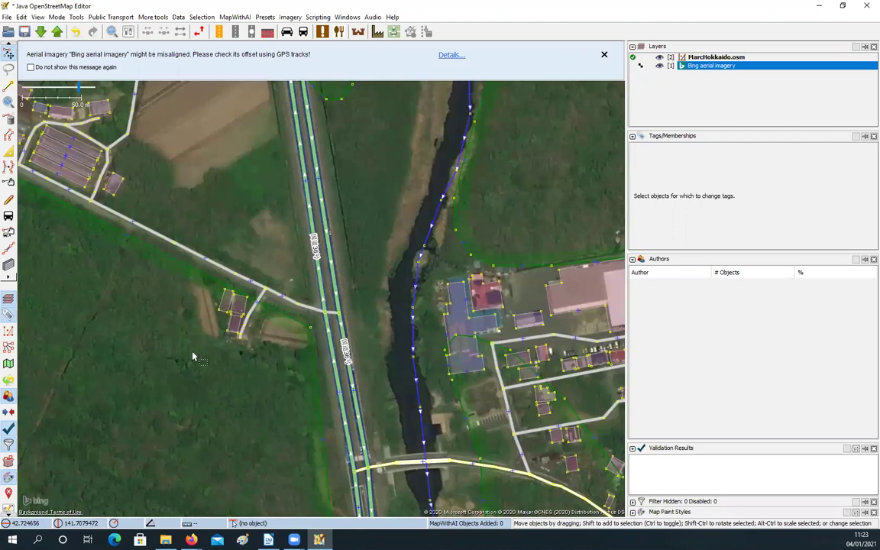
scroll(235, 238, down, 2)
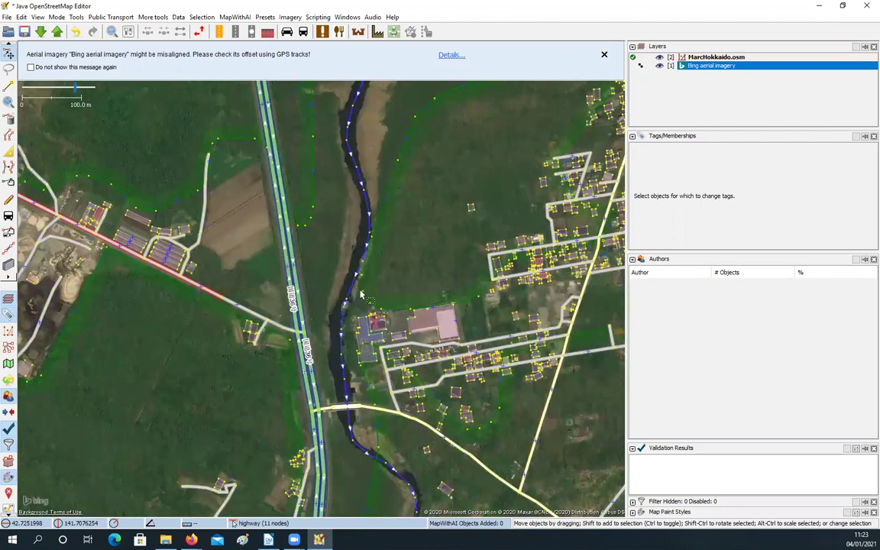
scroll(195, 350, up, 2)
Select the unclassified way that bends at the junction towards the three buildings and examine how it continues, clearing the selection at the end.
click(244, 236)
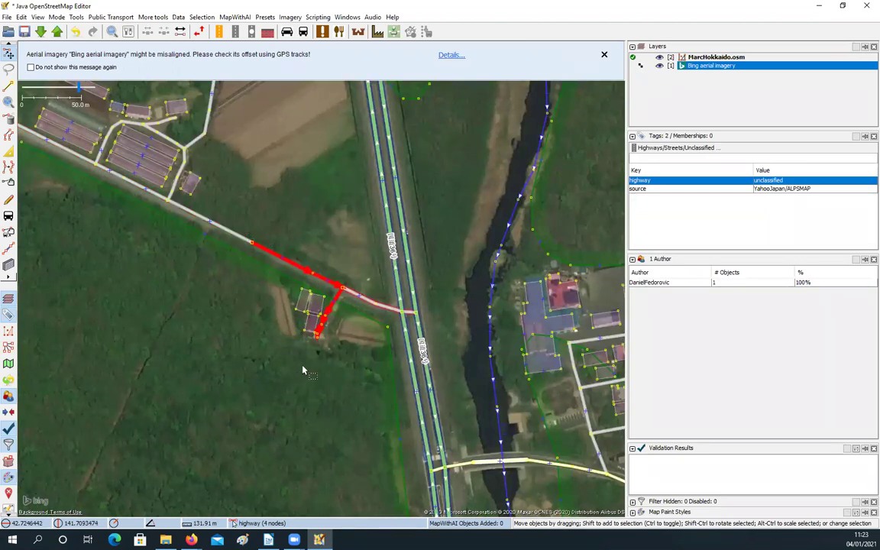
scroll(343, 301, up, 2)
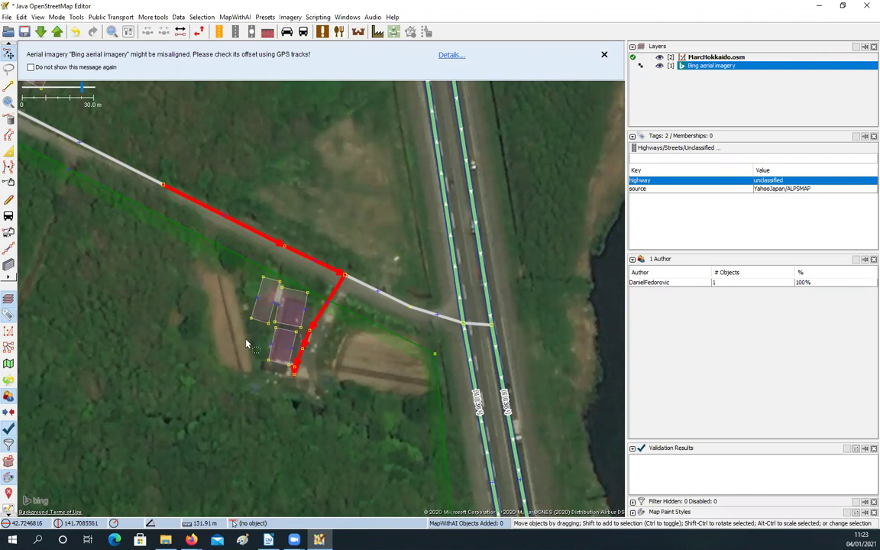
scroll(245, 337, down, 2)
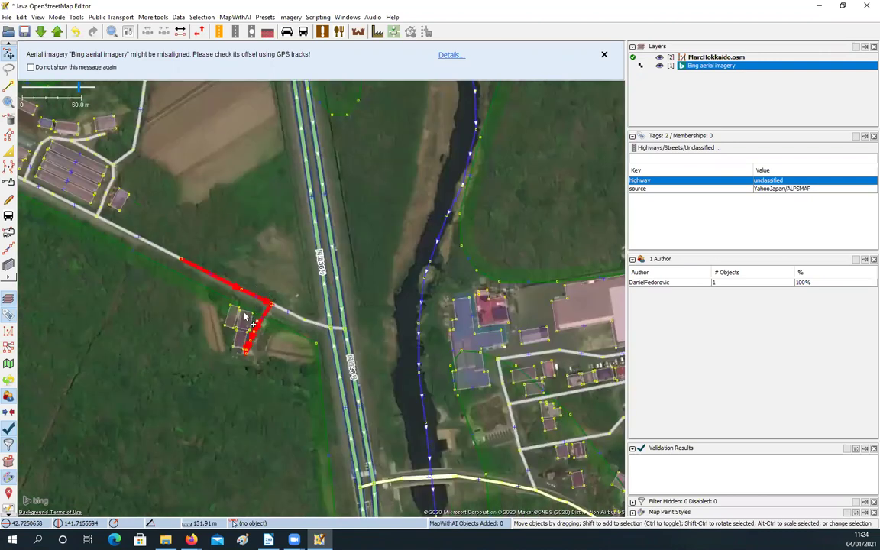
scroll(245, 315, up, 2)
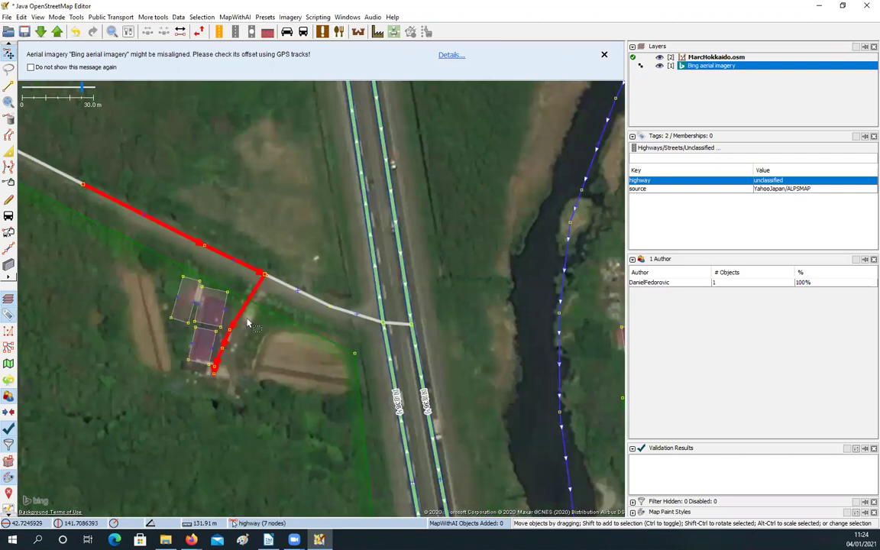
click(252, 296)
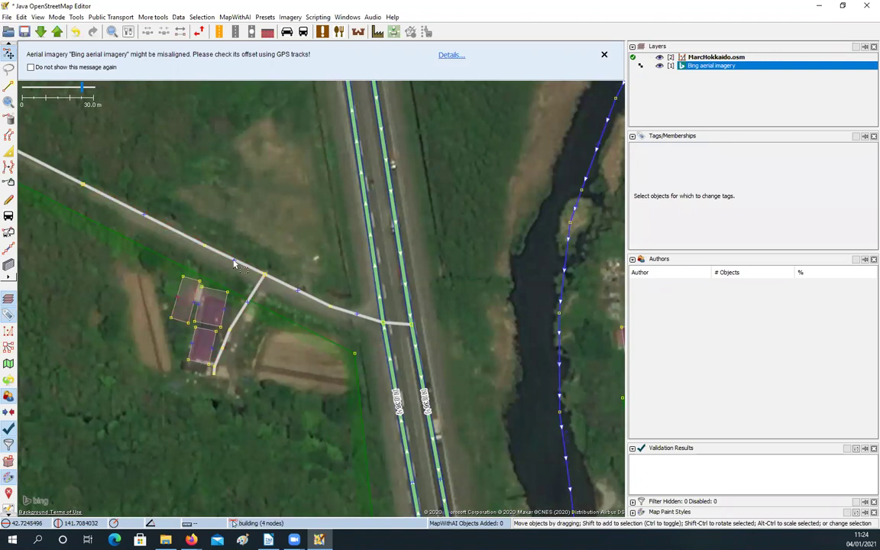
click(237, 264)
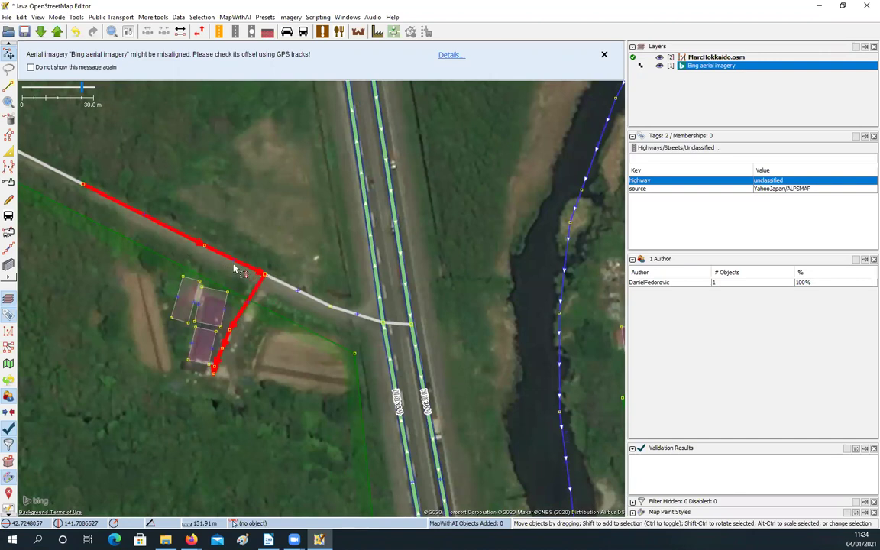
key(Escape)
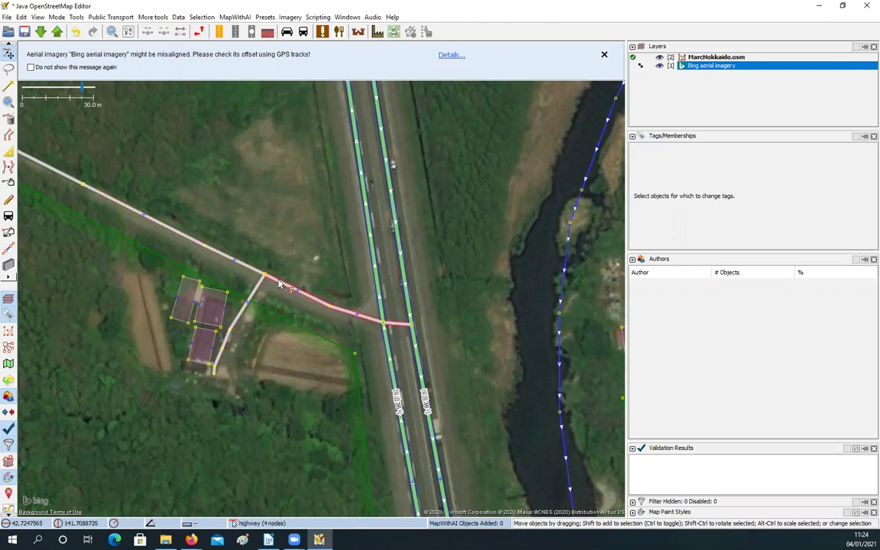
Select the bending unclassified ways in the settlement east of the river one by one and examine their course up to the yellow road.
drag(232, 328, 338, 315)
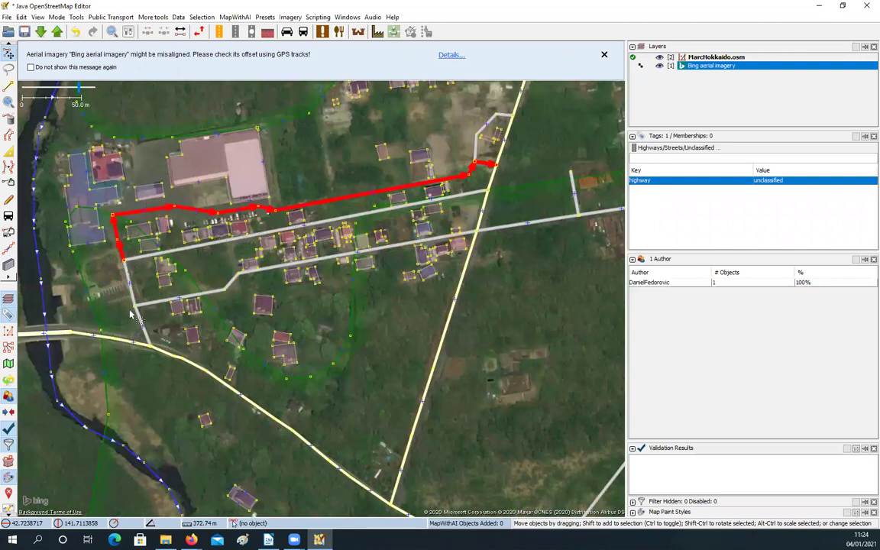
click(124, 268)
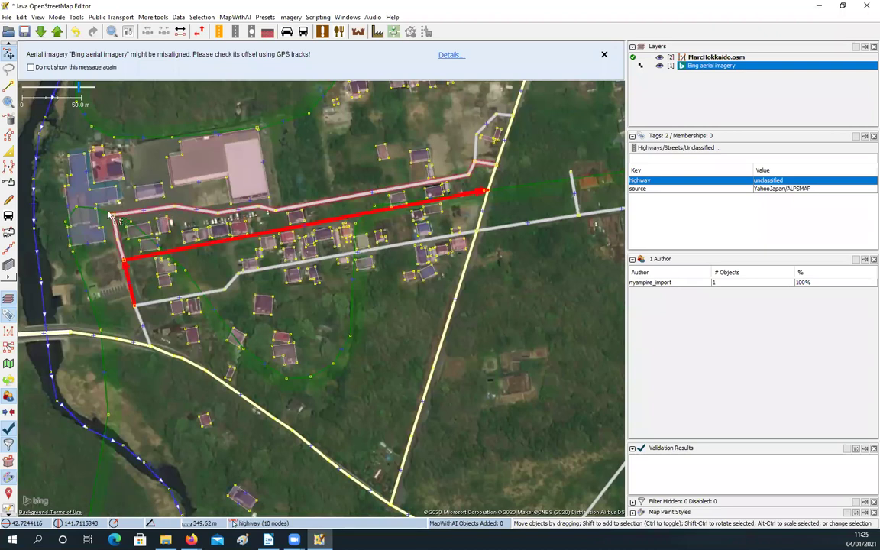
click(157, 210)
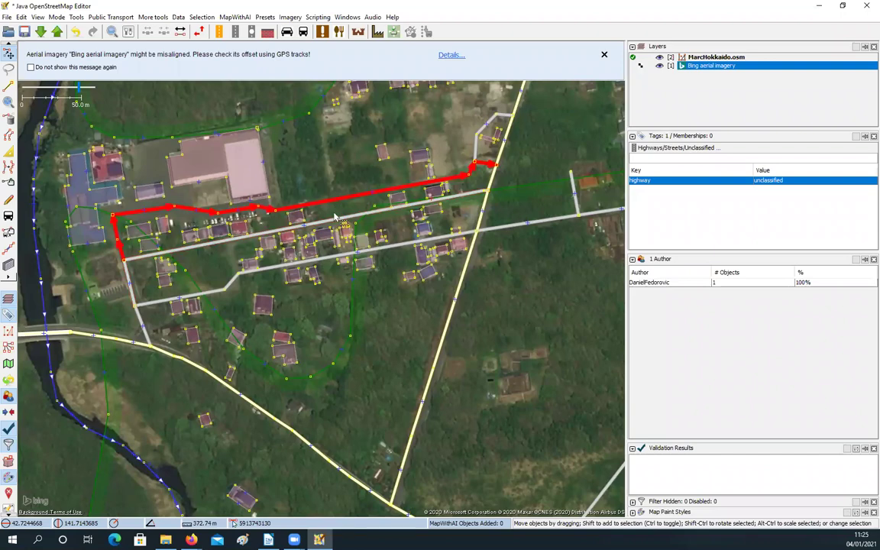
drag(464, 187, 326, 259)
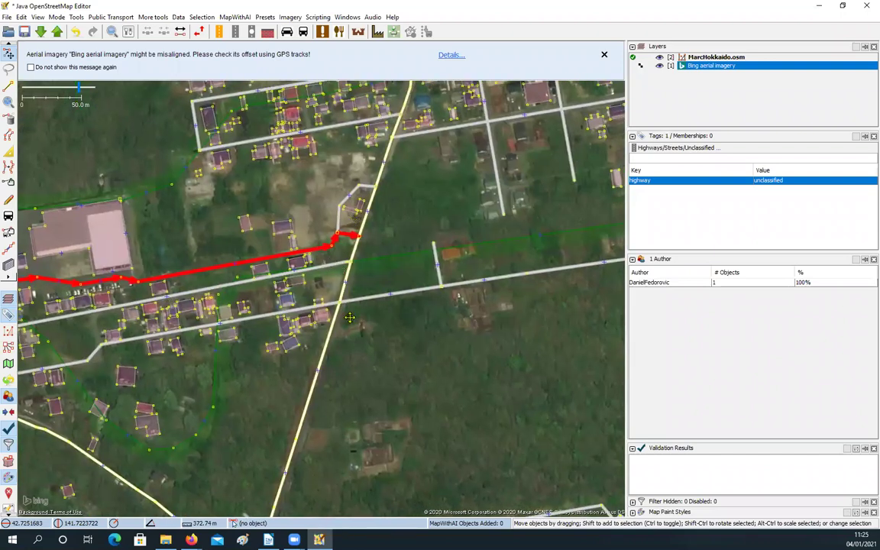
scroll(358, 243, up, 2)
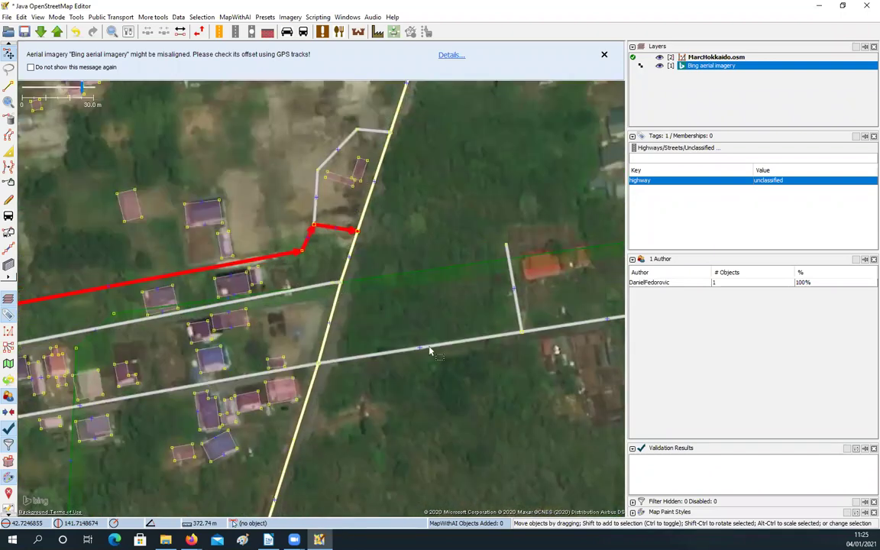
Select the unclassified way that loops around the sports field southeast of the settlement.
scroll(252, 241, down, 2)
drag(248, 352, 241, 227)
click(241, 227)
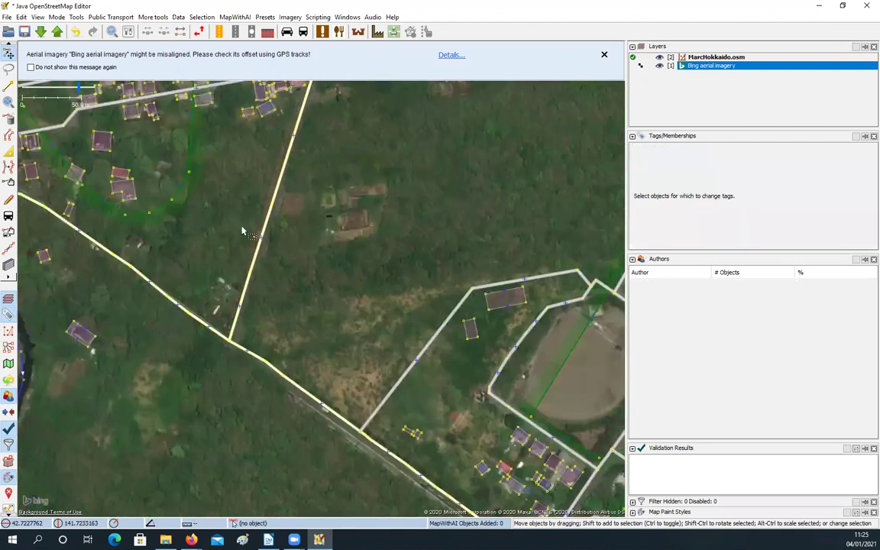
scroll(222, 240, down, 3)
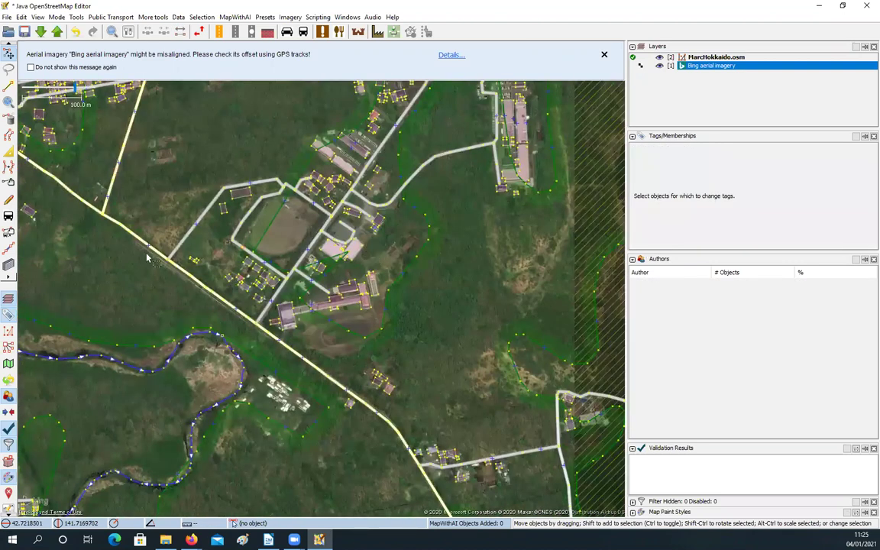
click(243, 275)
scroll(243, 275, up, 2)
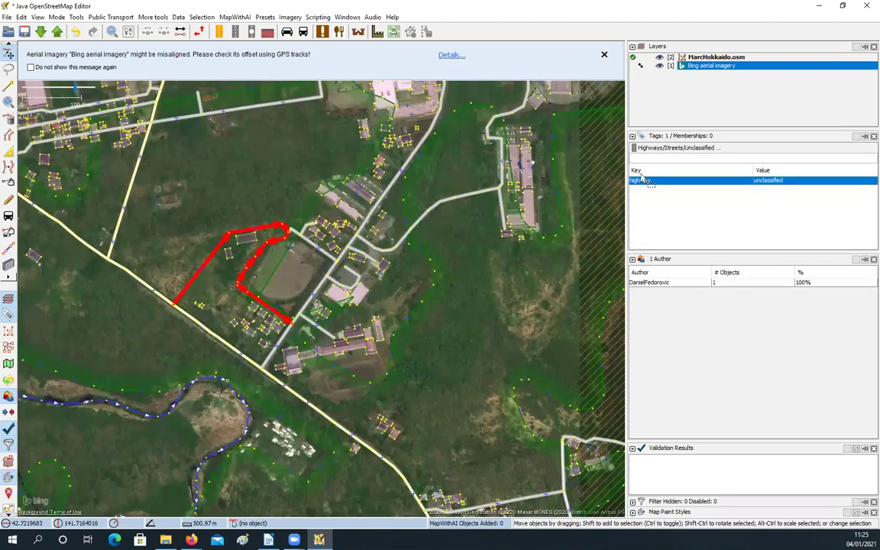
Zoom to the looping way, hide the MarcHokkaido.osm layer to examine the imagery beneath it, and show the layer again.
key(3)
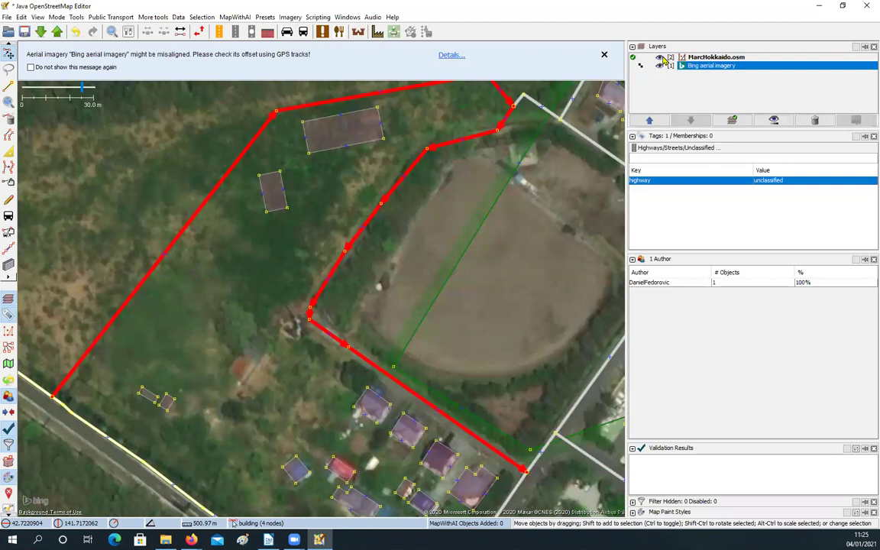
click(661, 59)
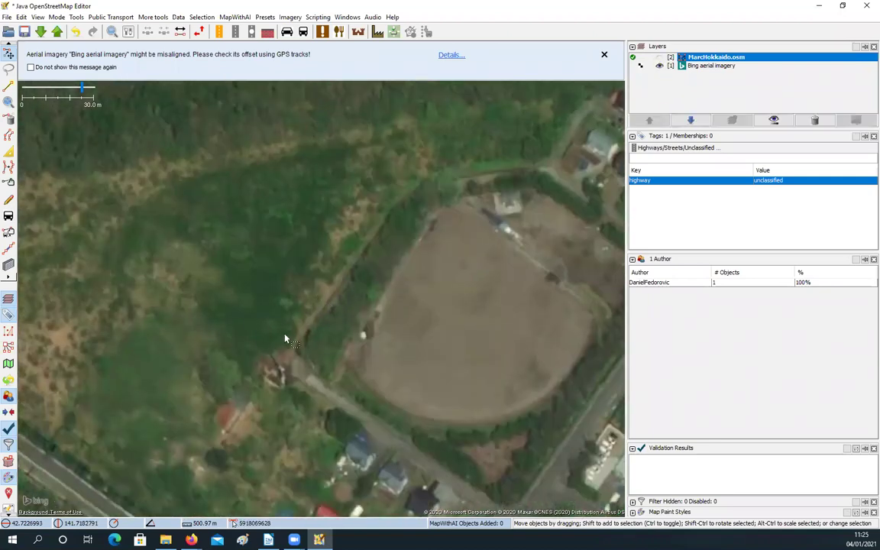
key(alt+1)
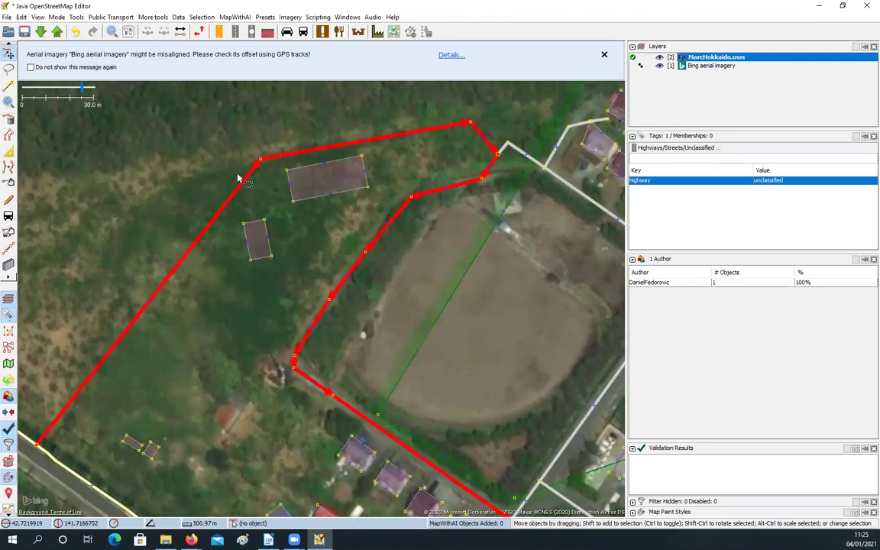
scroll(298, 312, down, 2)
drag(260, 247, 256, 243)
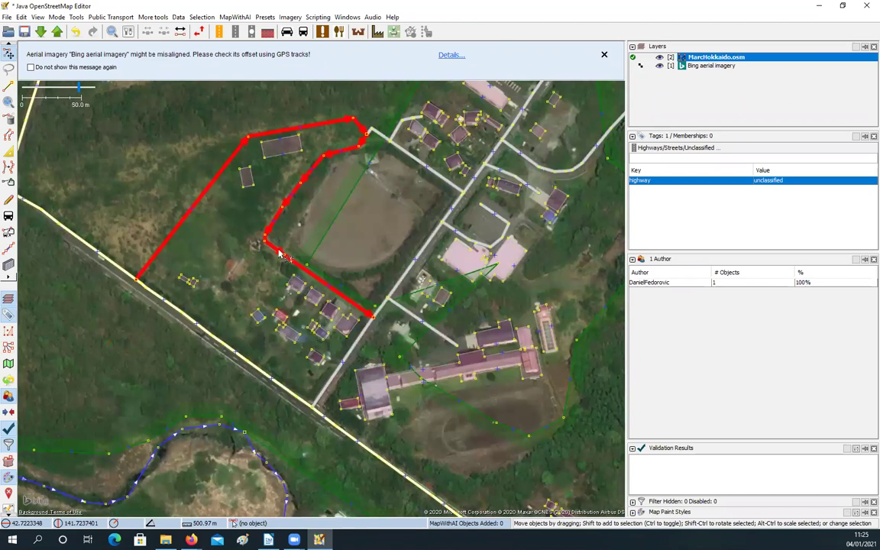
Select the bending and the straight unclassified ways in the settlement's street grid, examine how they continue across the junctions, and clear the selection.
click(367, 246)
scroll(375, 246, down, 2)
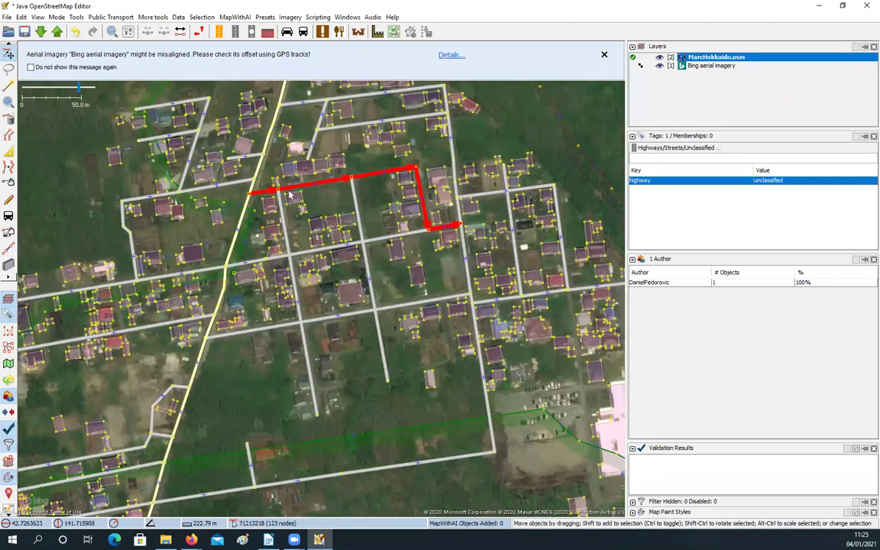
scroll(246, 195, up, 2)
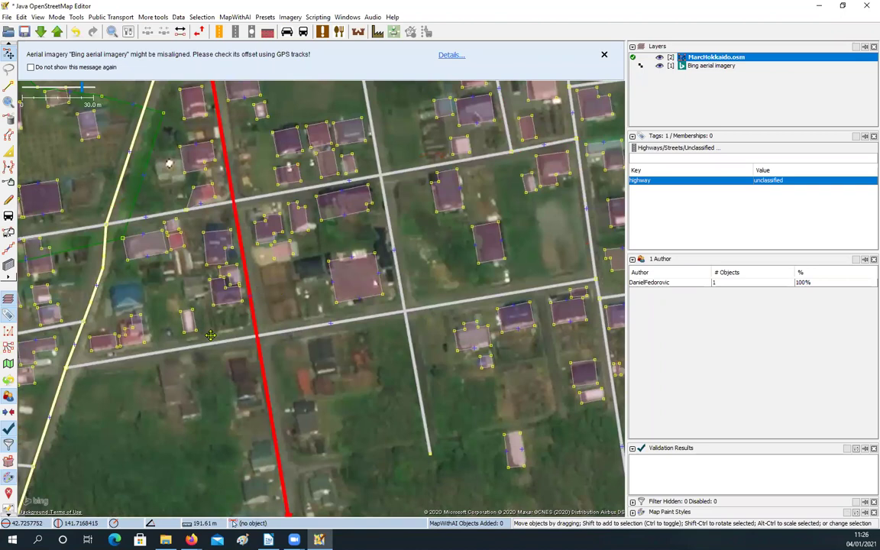
scroll(214, 356, down, 2)
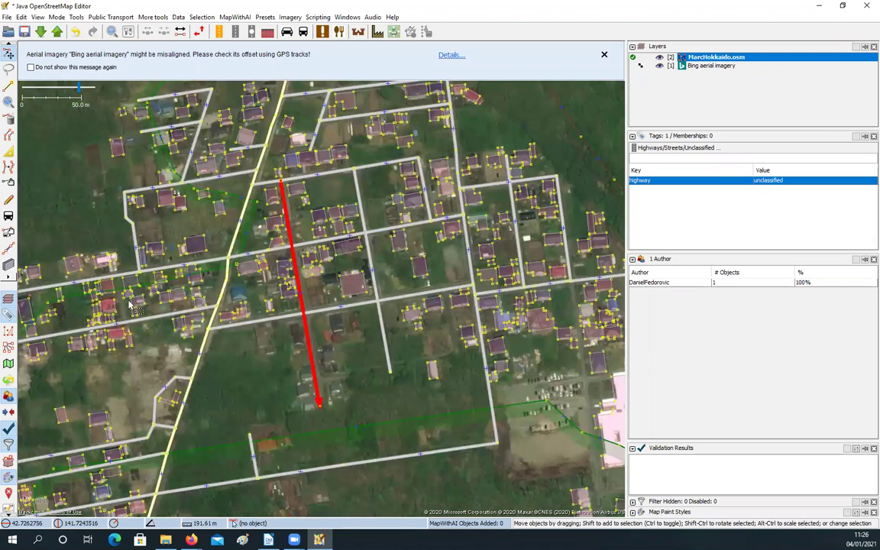
drag(128, 304, 173, 281)
key(ctrl+Left)
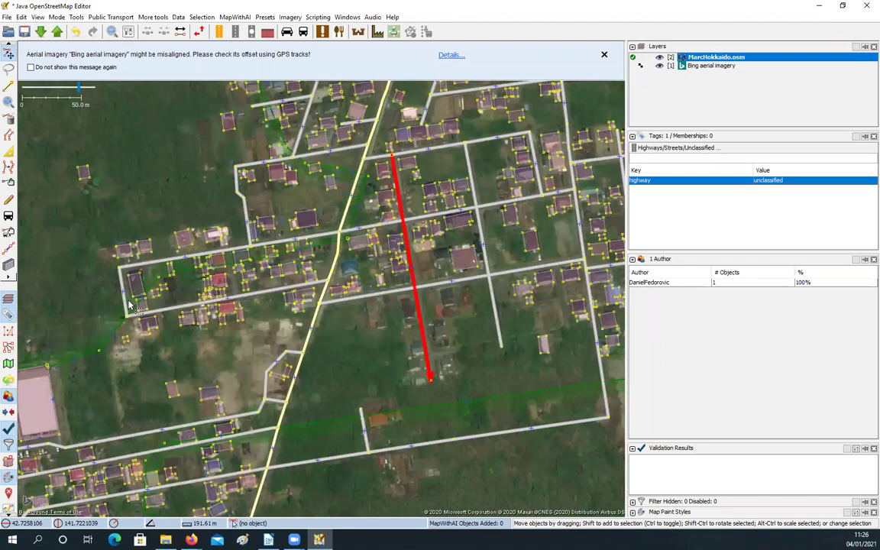
click(129, 305)
scroll(128, 305, down, 2)
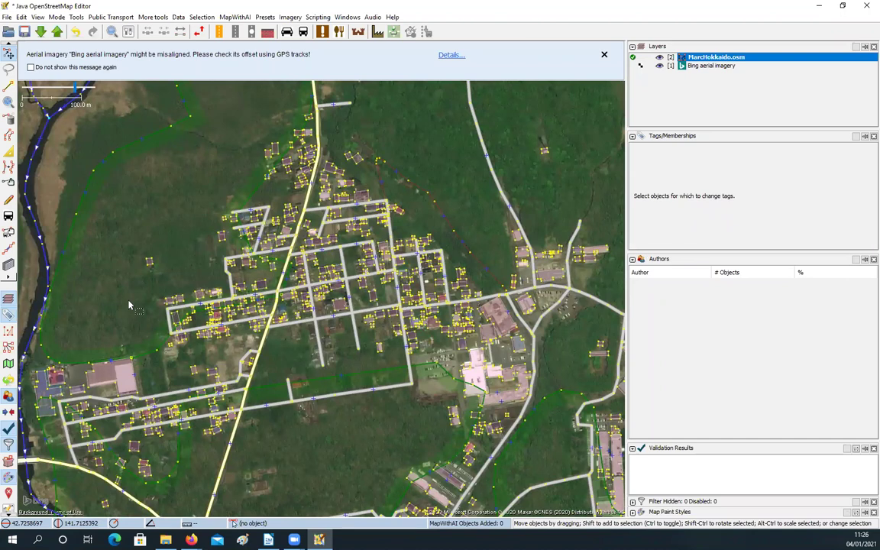
Select the short tertiary segment beside the small loop road, hide the MarcHokkaido.osm layer to examine the road's course on the imagery, and show the layer again.
click(259, 358)
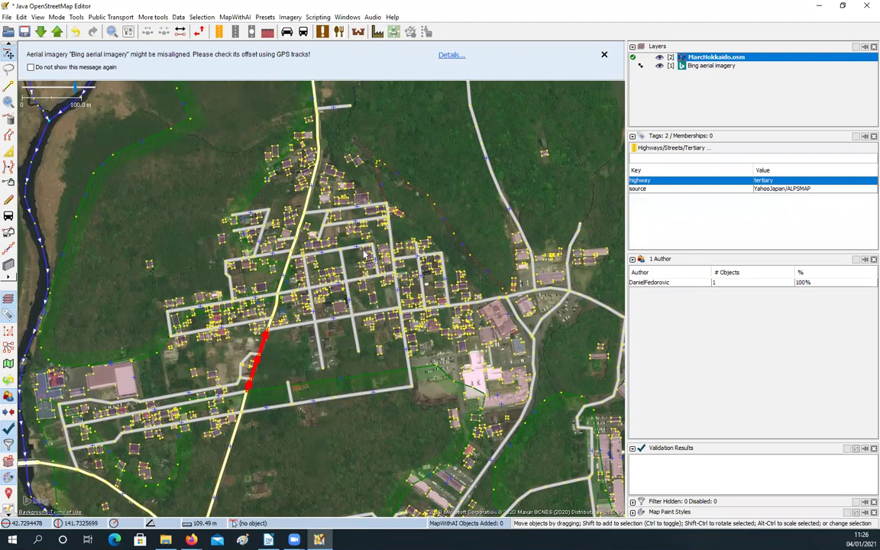
key(ctrl+Up)
key(ctrl+Up)
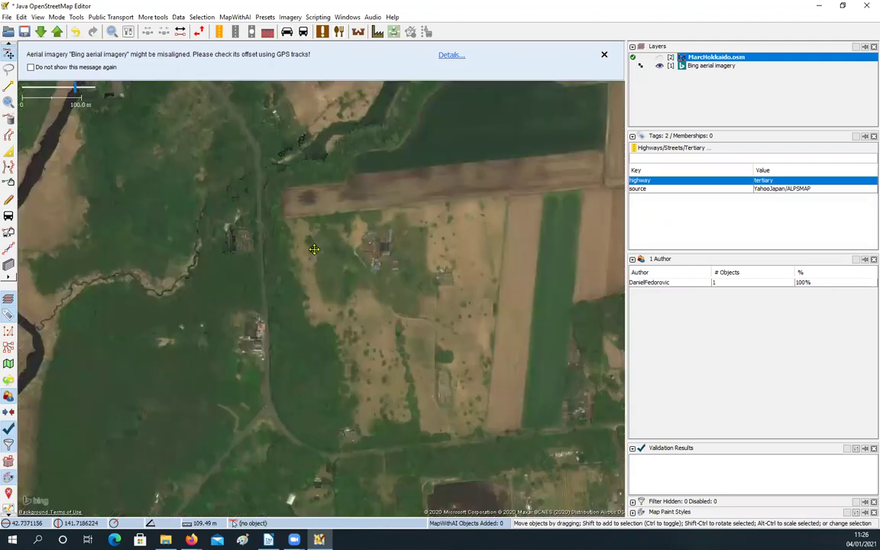
drag(68, 212, 229, 265)
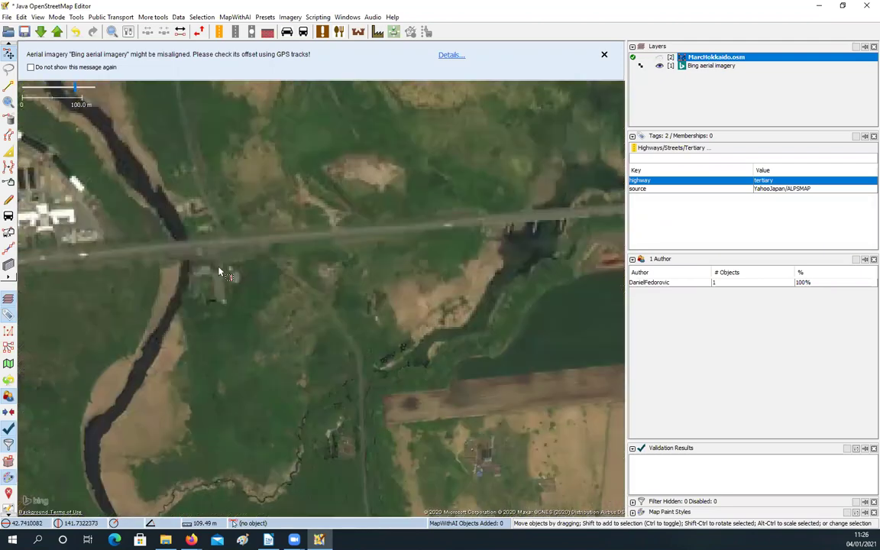
drag(331, 363, 255, 275)
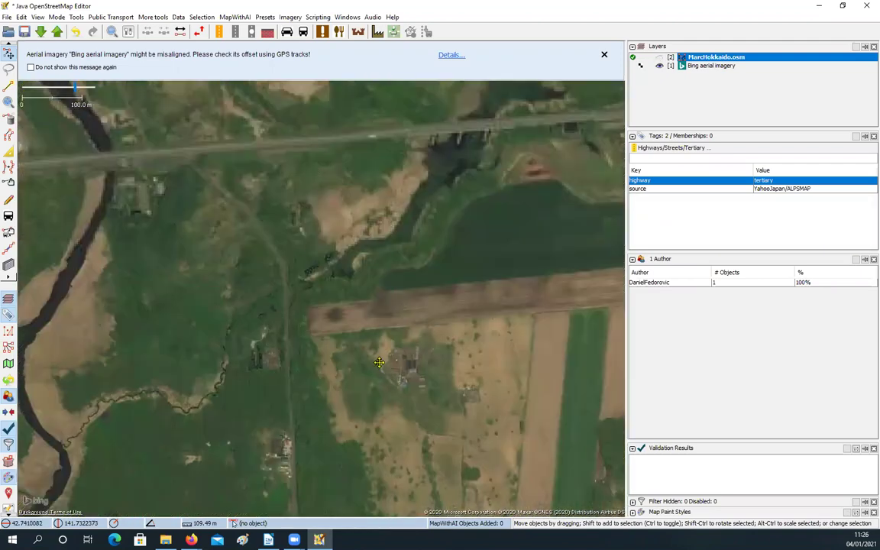
key(ctrl+Down)
key(ctrl+Right)
drag(351, 355, 283, 345)
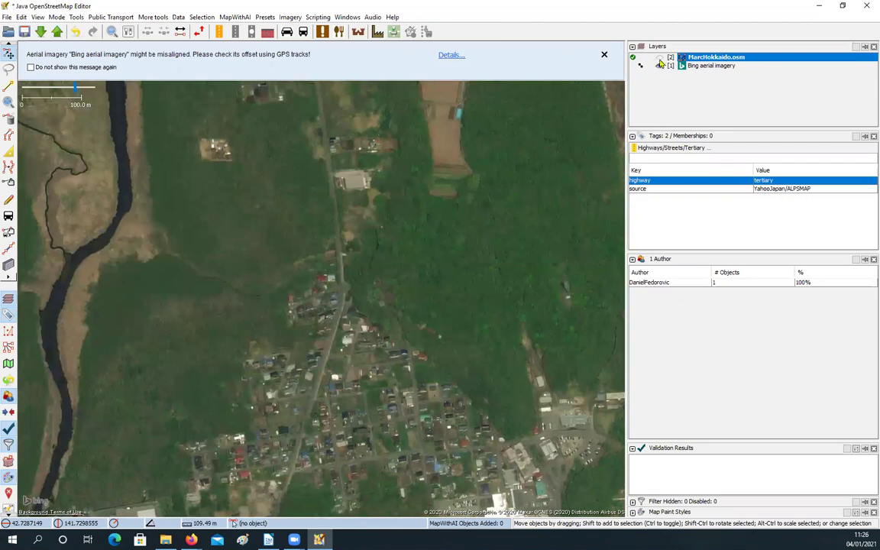
key(ctrl+Down)
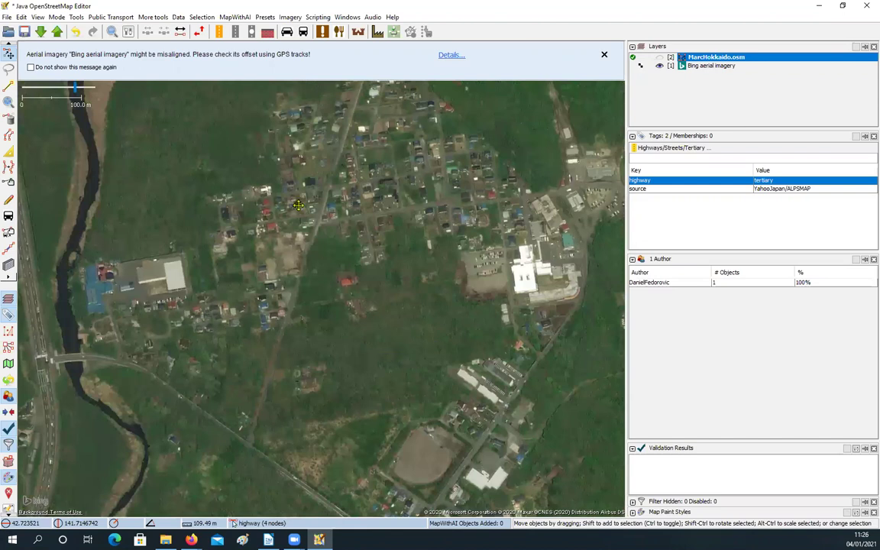
drag(373, 310, 362, 291)
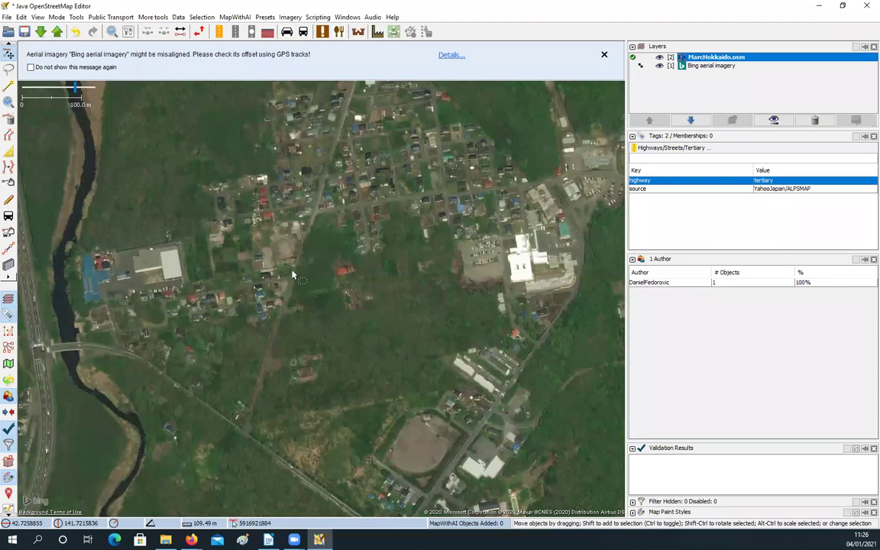
Examine the road network south and west of the settlement, around the railway and the green trunk road, and clear the selection.
scroll(292, 274, up, 3)
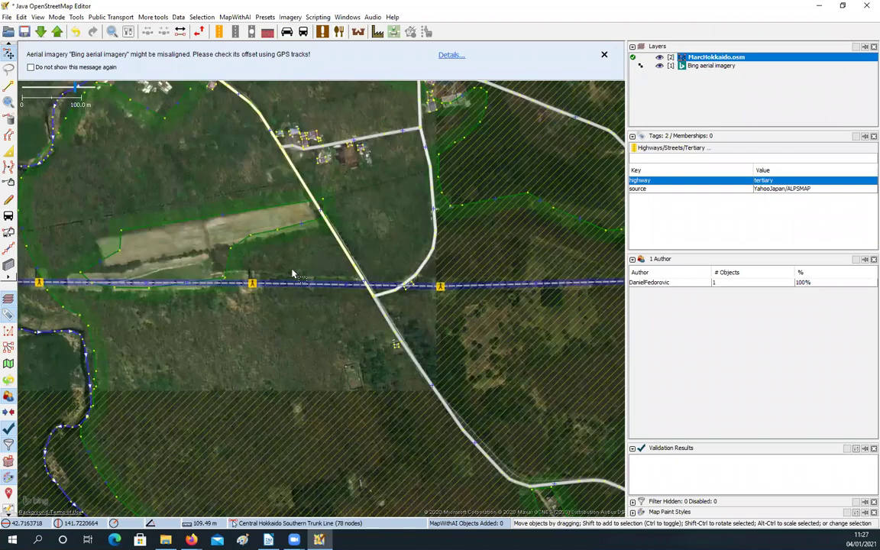
scroll(297, 259, down, 3)
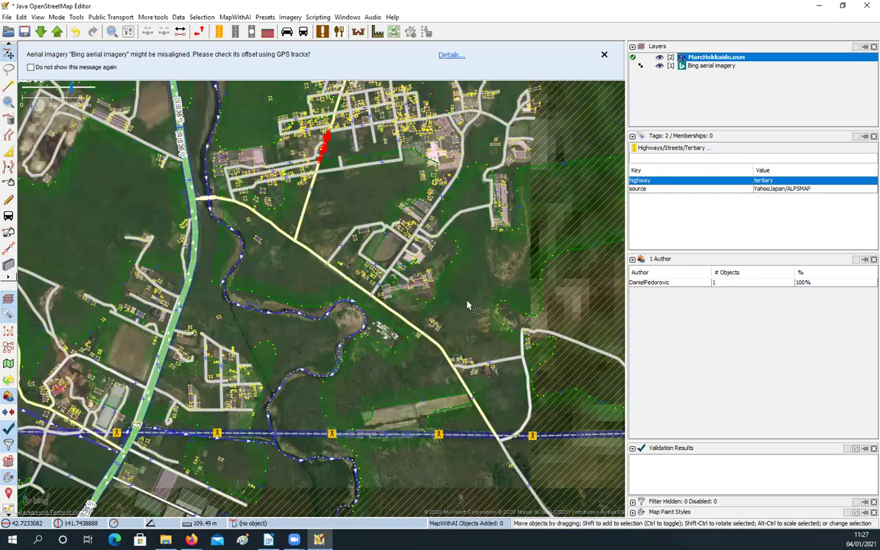
key(ctrl+Left)
key(ctrl+Down)
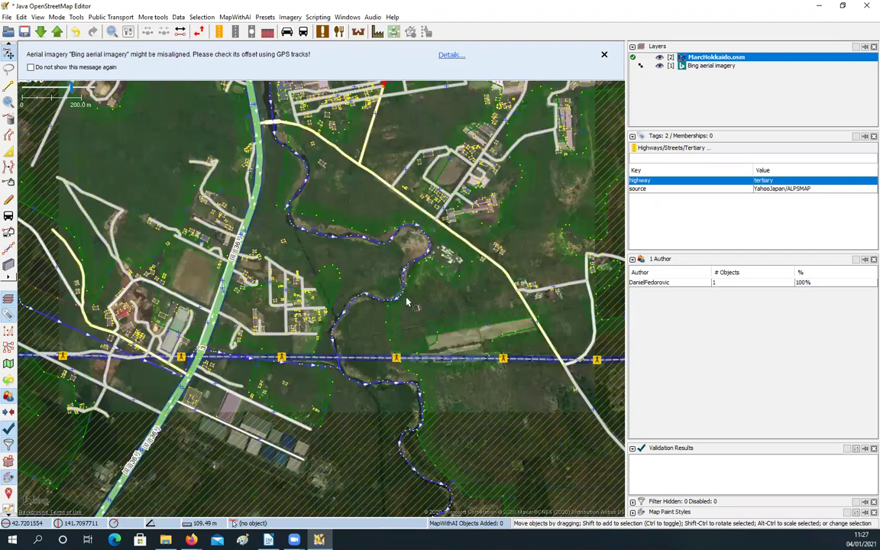
key(ctrl+Left)
key(ctrl+Left)
key(ctrl+Up)
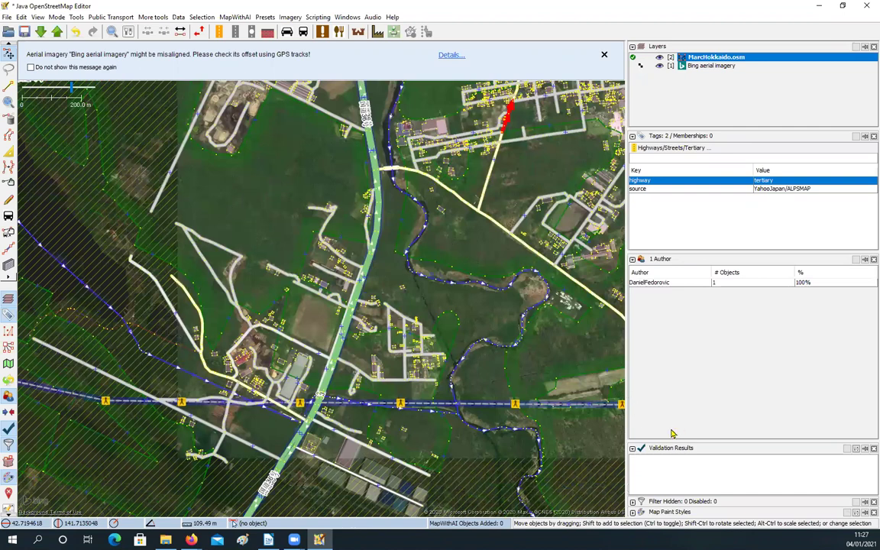
key(ctrl+Right)
key(ctrl+Down)
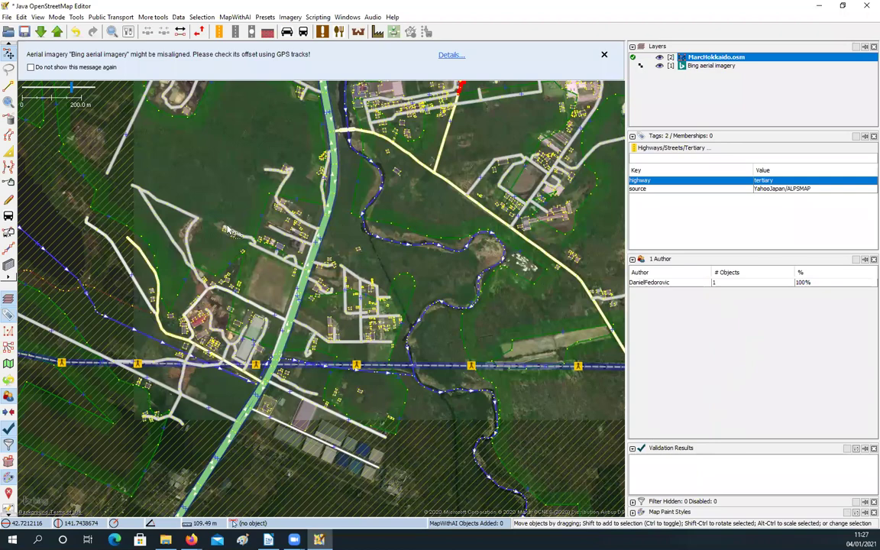
click(178, 224)
drag(178, 224, 139, 315)
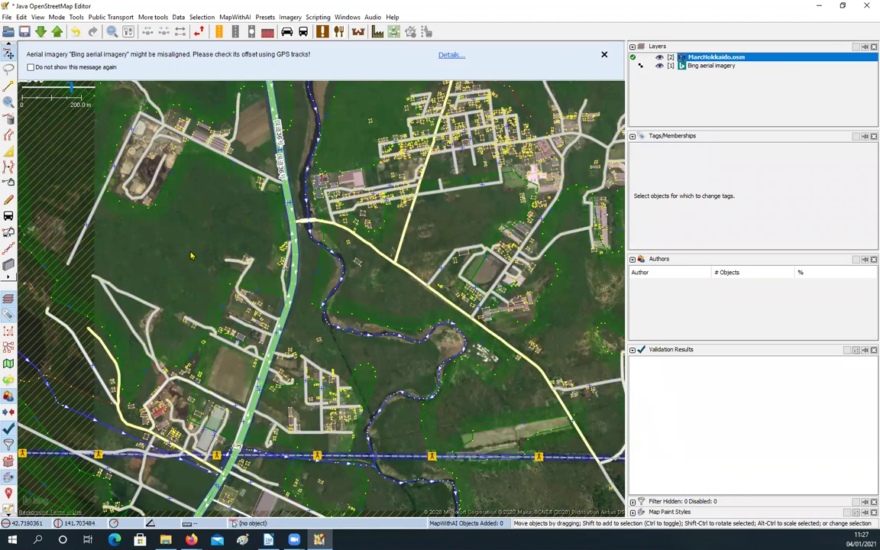
Run the validation on the MarcHokkaido.osm data and expand the list of warnings.
key(shift+v)
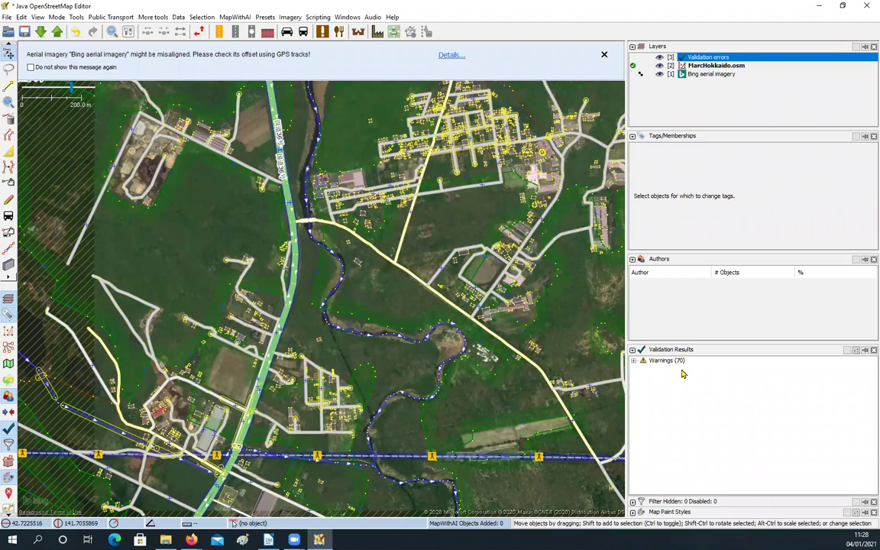
mouse_move(680, 364)
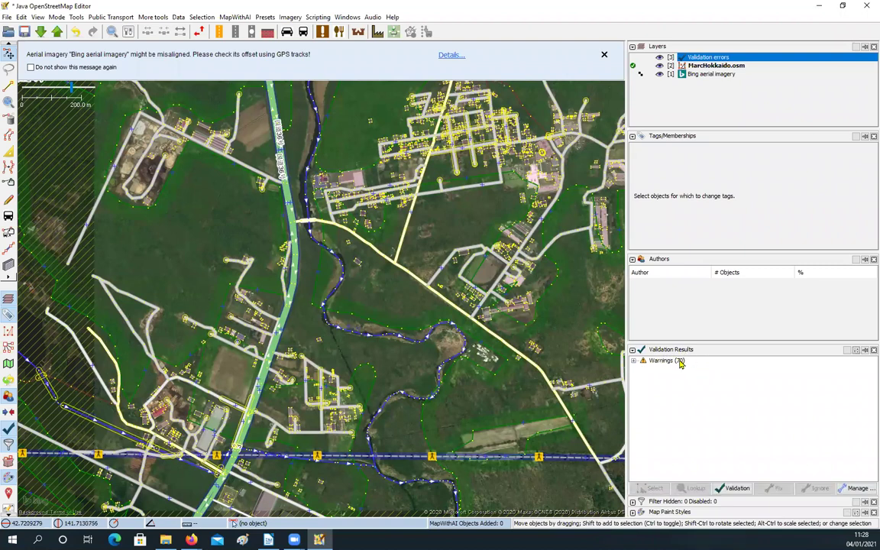
click(633, 362)
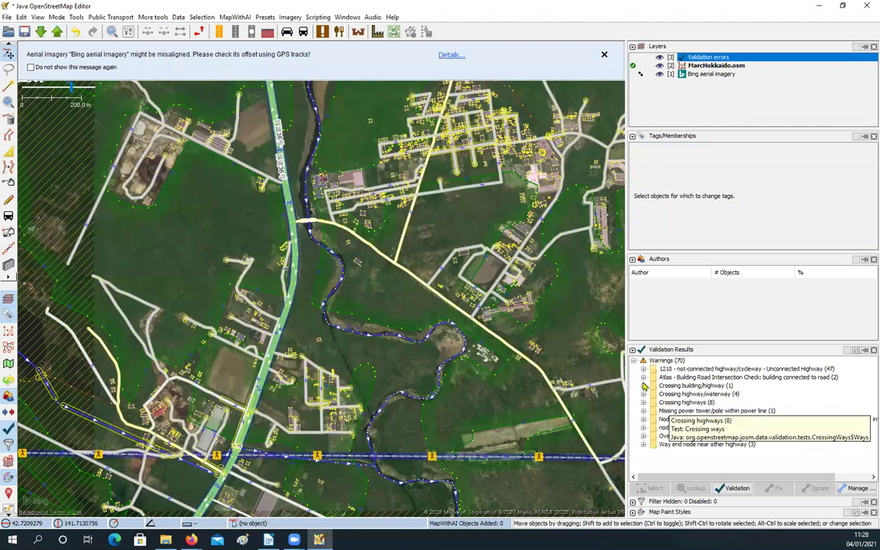
Expand the Crossing building/highway warning and zoom to the problem between the 4-node building and the 2-node highway.
click(643, 386)
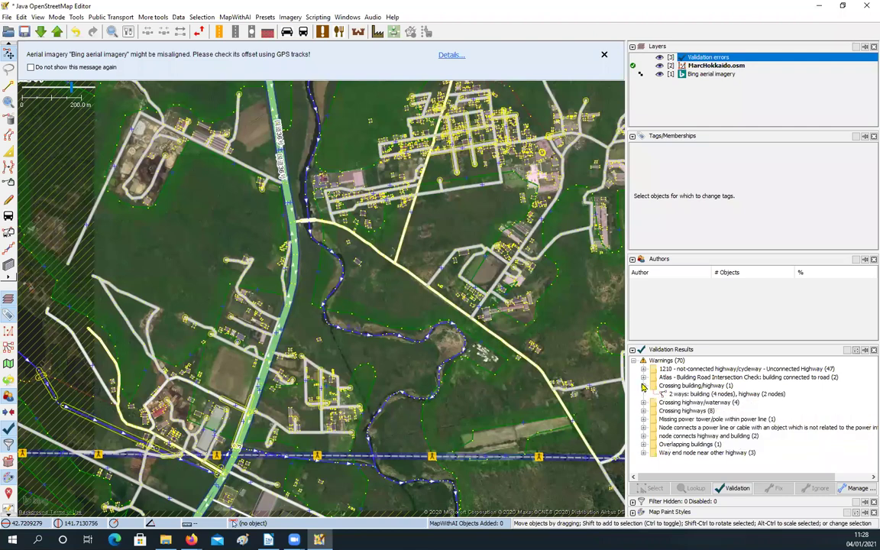
click(695, 394)
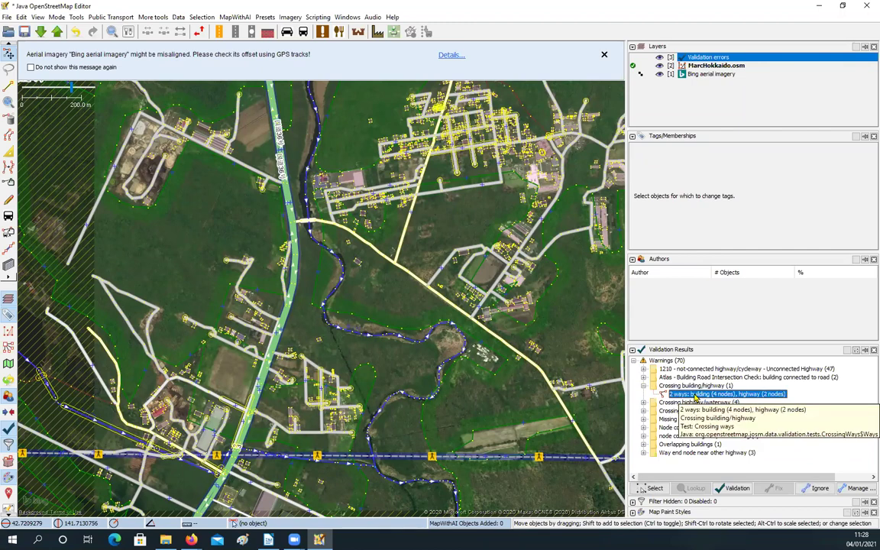
right_click(697, 395)
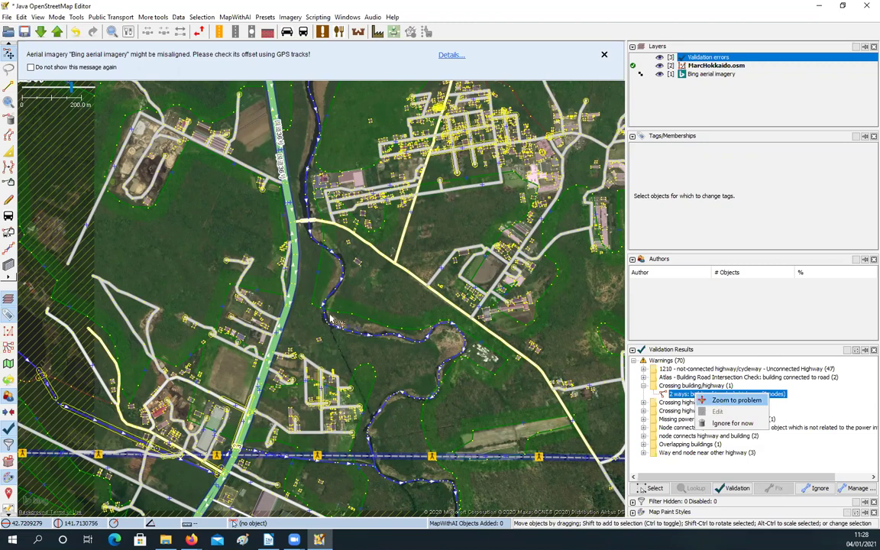
click(726, 401)
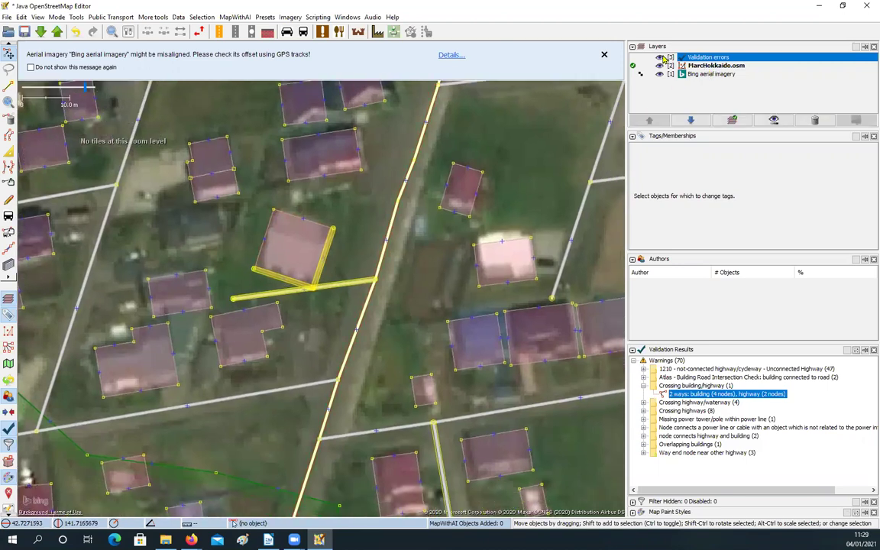
Hide the Validation errors and MarcHokkaido.osm layers to examine the imagery beneath the building crossing, and show both layers again.
click(660, 58)
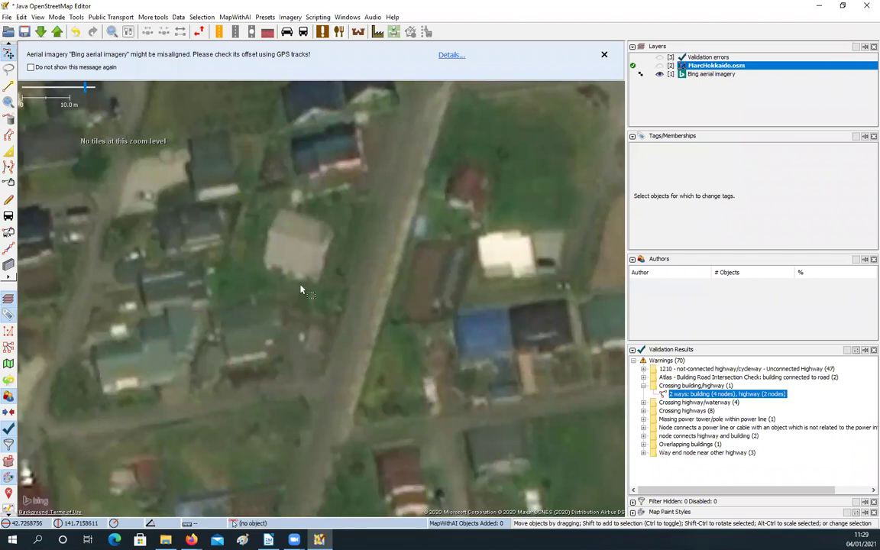
mouse_move(664, 60)
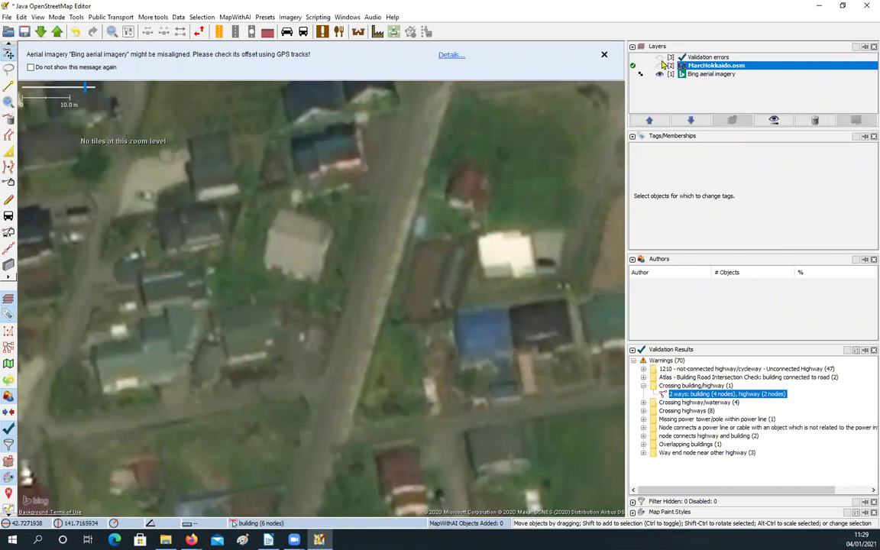
click(661, 58)
click(661, 66)
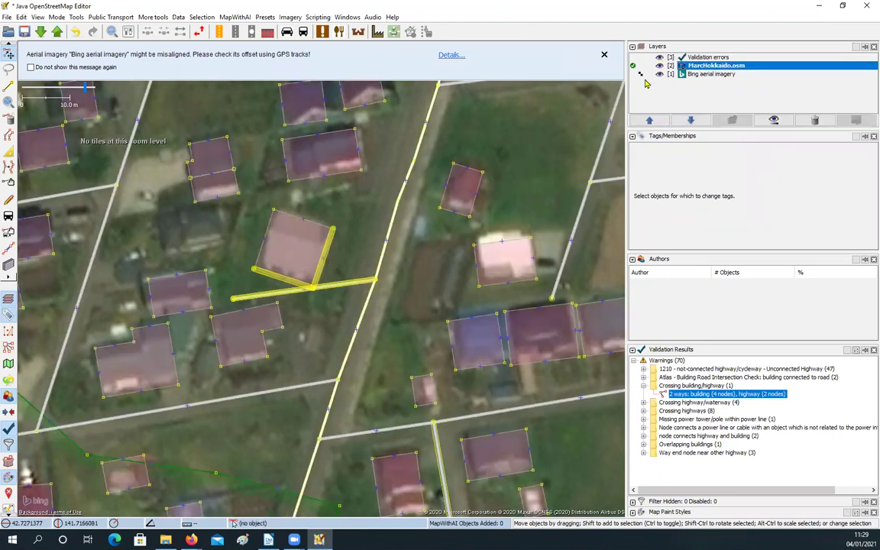
Hide the Validation errors layer, select the unclassified way touching the building's corner, and examine it and the nearby building that touches a road.
click(660, 57)
click(333, 289)
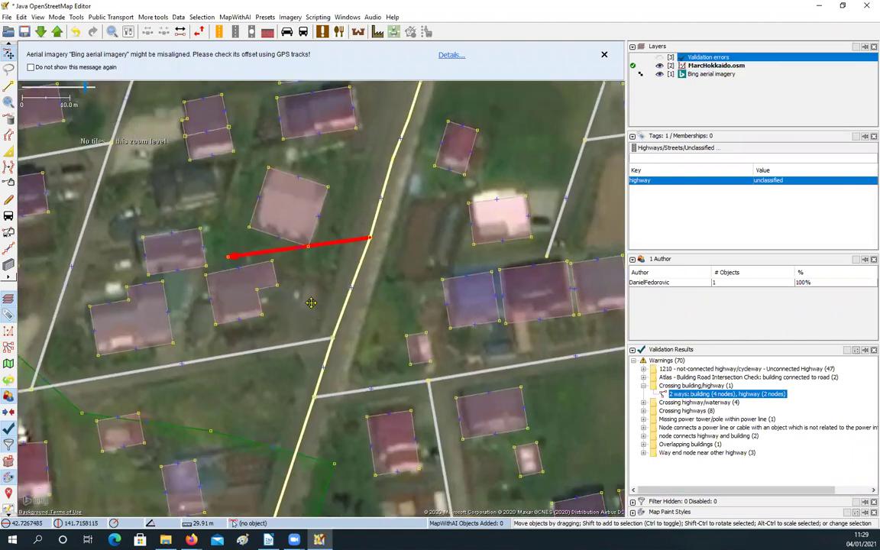
drag(300, 311, 326, 296)
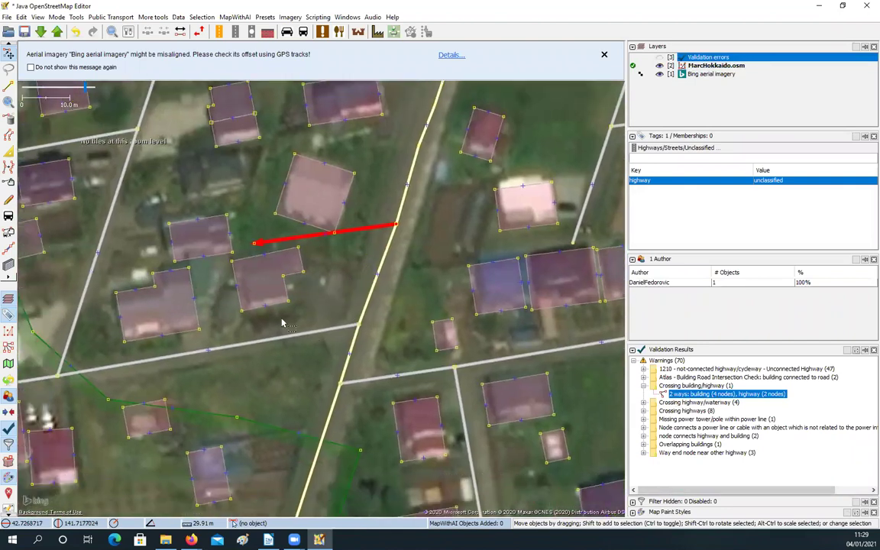
key(ctrl+Down)
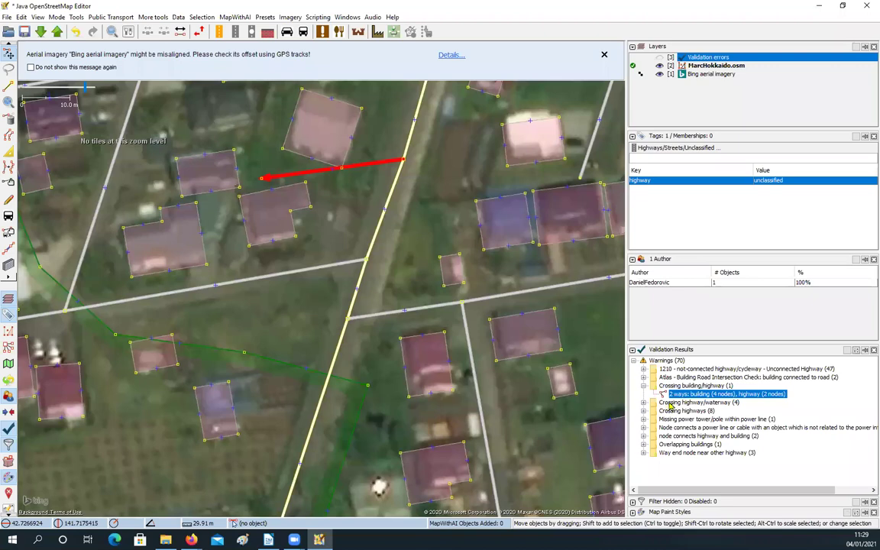
key(8)
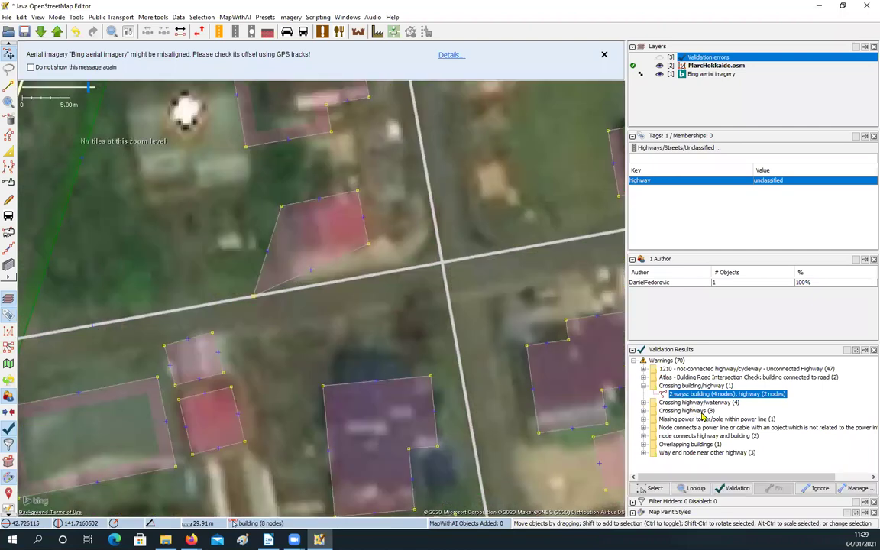
Expand the Crossing highway/waterway warnings, zoom to the crossing of the waterway with the 15-node highway, and examine its surroundings.
click(644, 402)
right_click(692, 410)
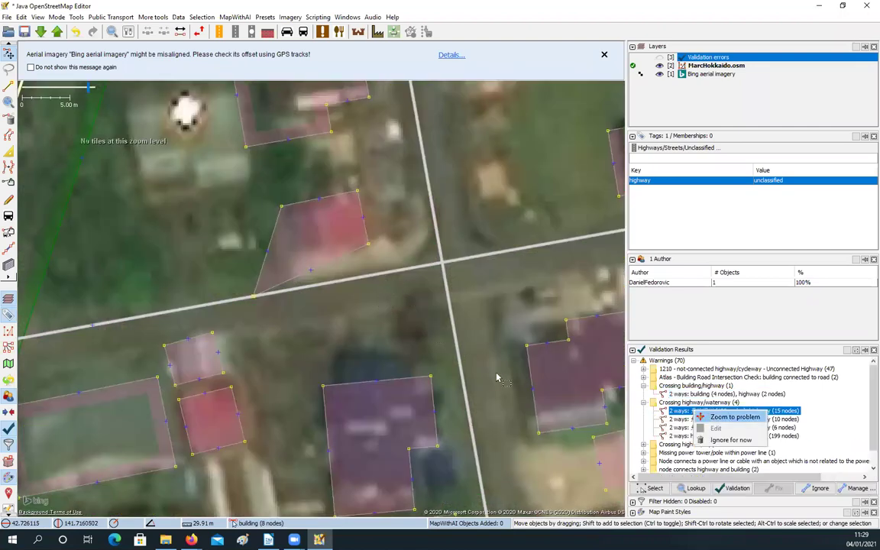
key(Return)
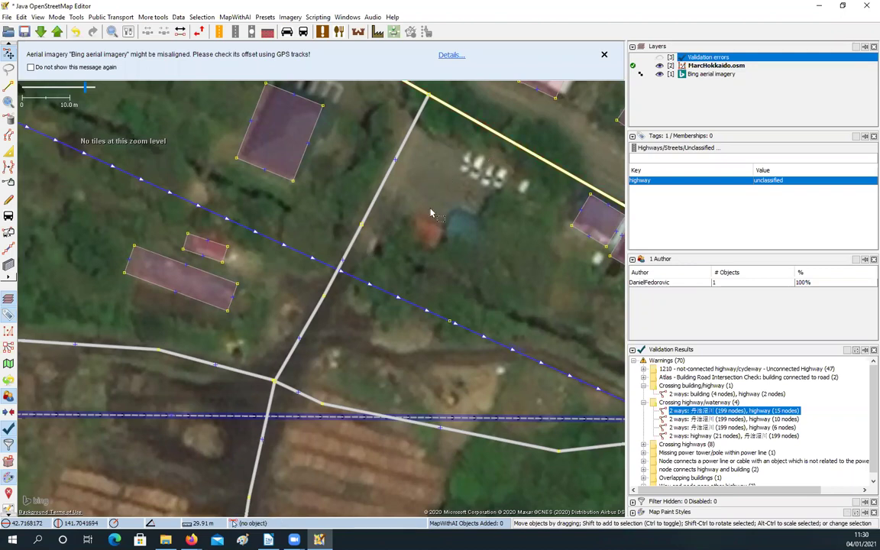
scroll(428, 207, down, 2)
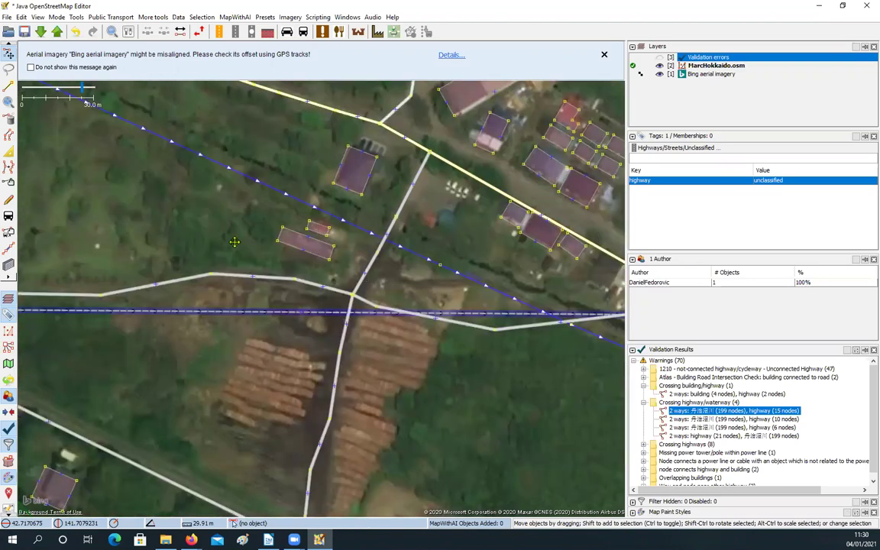
Examine the surroundings of the 15-node highway and waterway crossing, following the waterway east past the main road to the river.
double_click(678, 400)
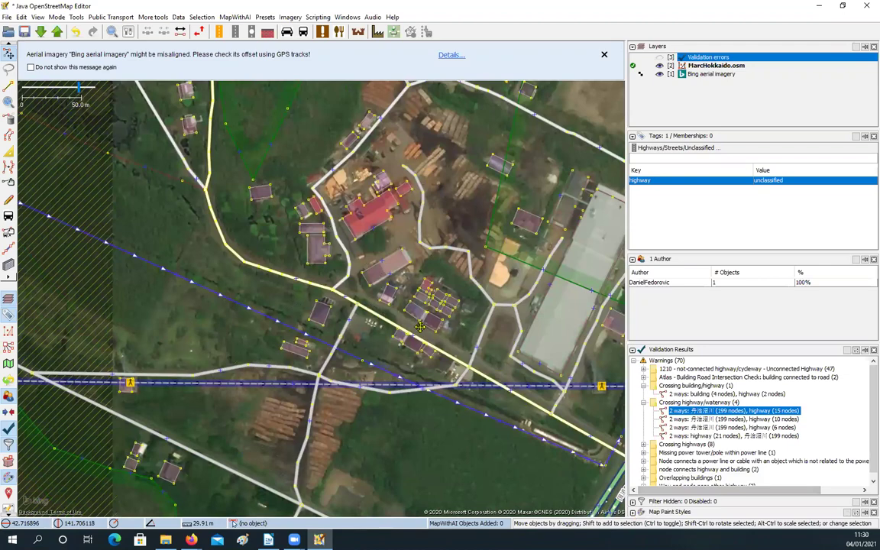
scroll(420, 327, down, 2)
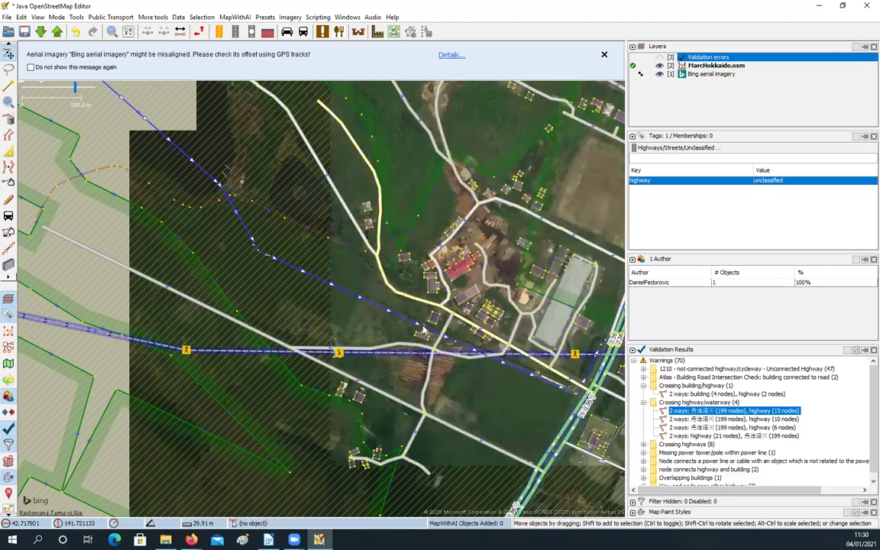
key(ctrl+Right)
key(ctrl+Right)
key(ctrl+Right)
key(ctrl+Down)
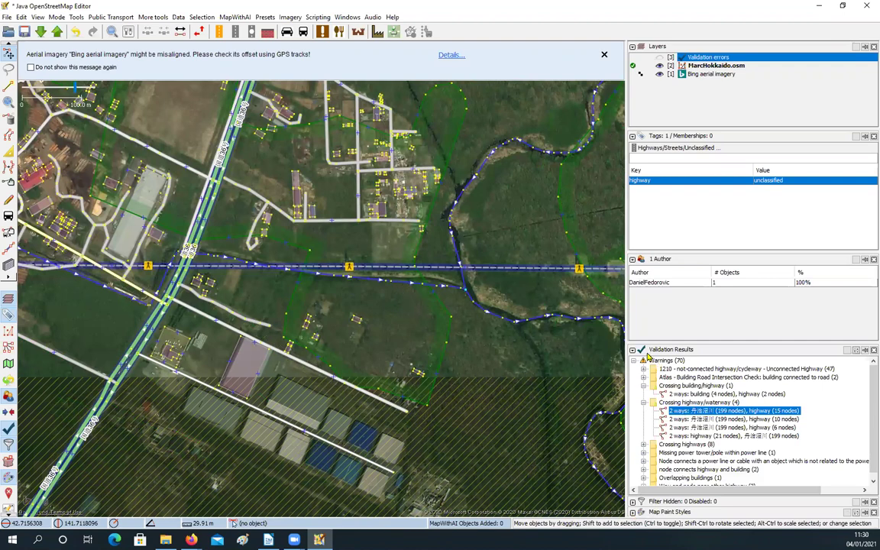
Select the objects across the mapped area, narrow the selection to the author with the most objects, and examine that author's work.
mouse_move(635, 351)
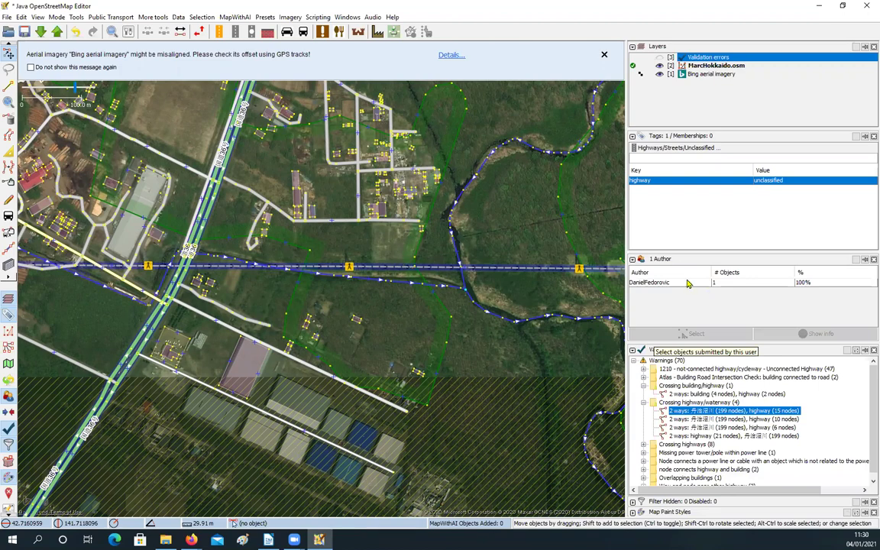
scroll(254, 313, down, 2)
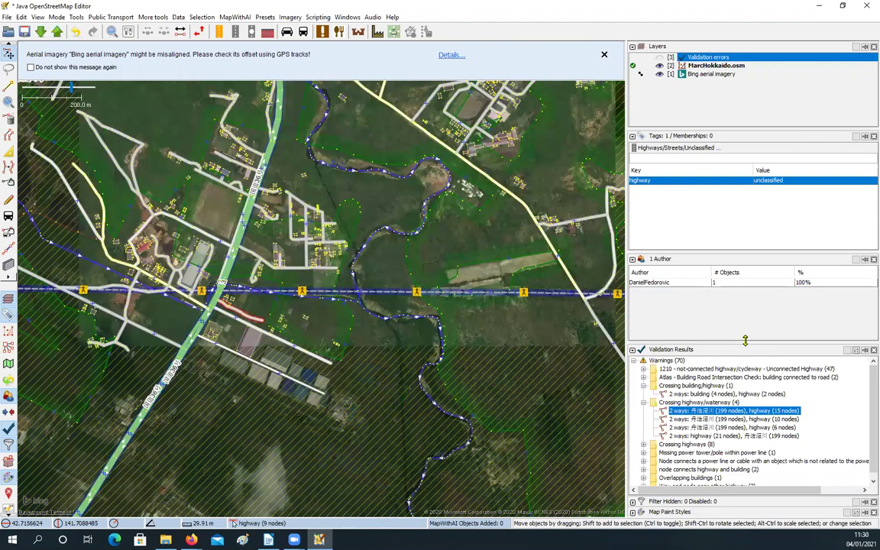
double_click(657, 284)
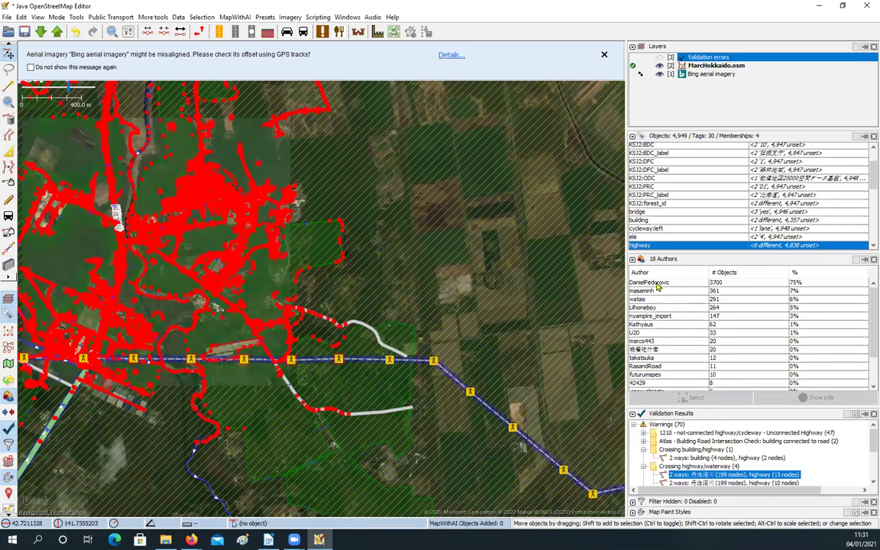
click(657, 283)
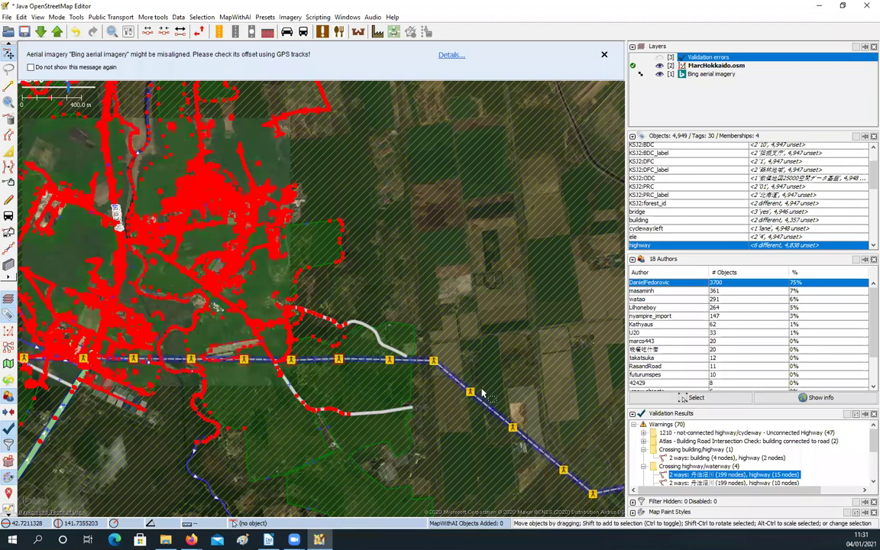
scroll(241, 214, up, 5)
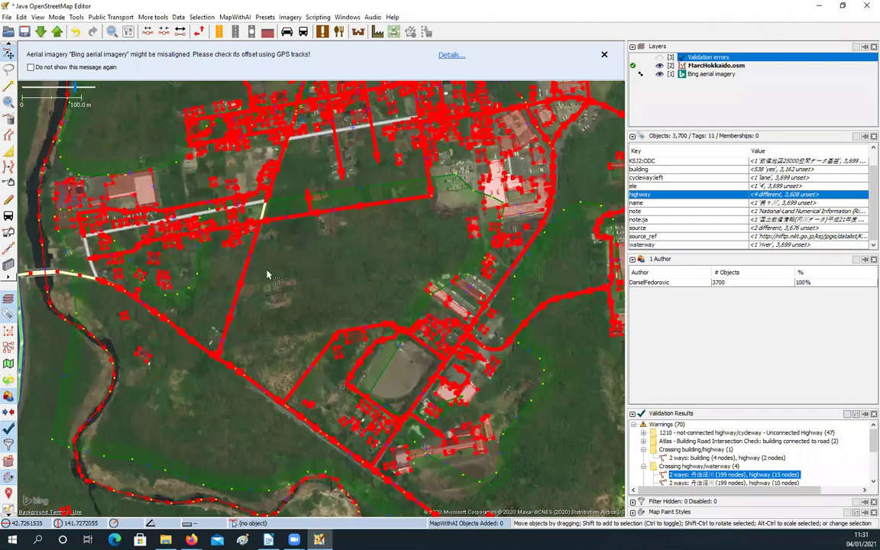
drag(363, 230, 465, 326)
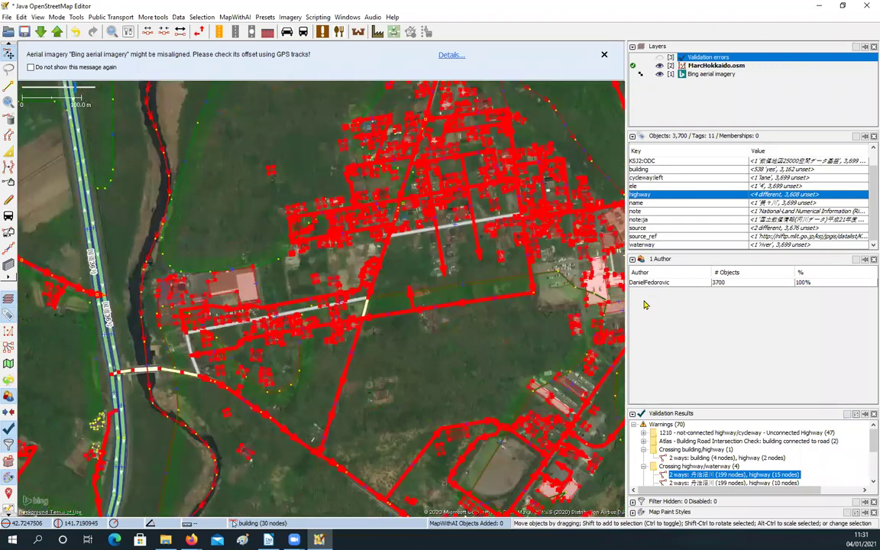
mouse_move(645, 285)
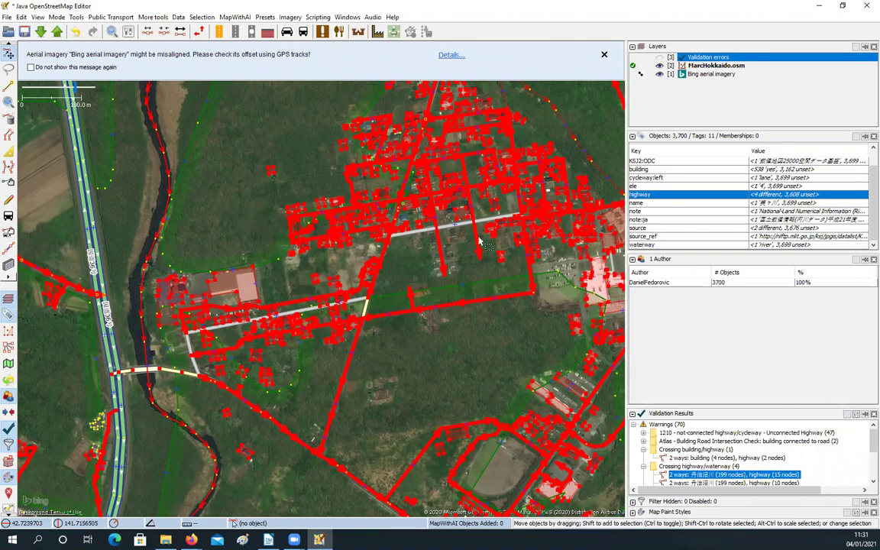
Box-select the whole mapped area again and narrow the selection to the author with 46 objects.
scroll(398, 334, down, 2)
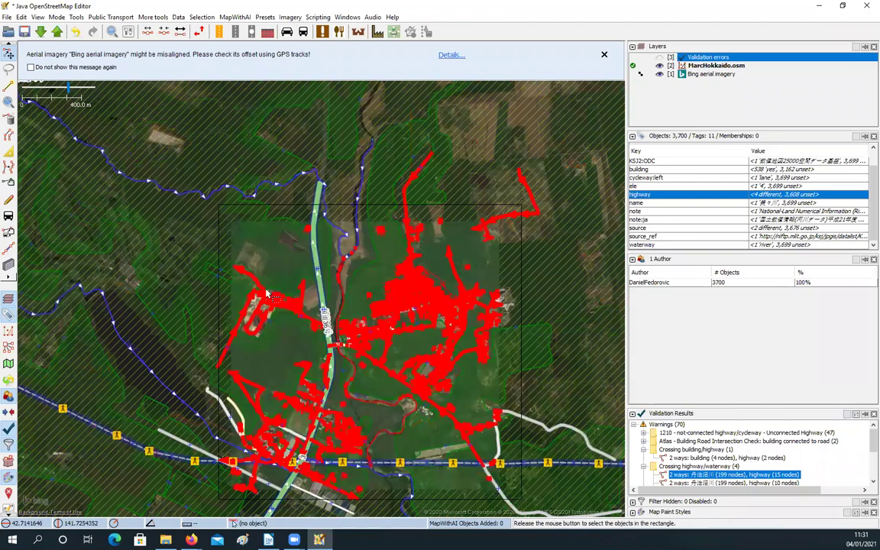
drag(151, 208, 172, 93)
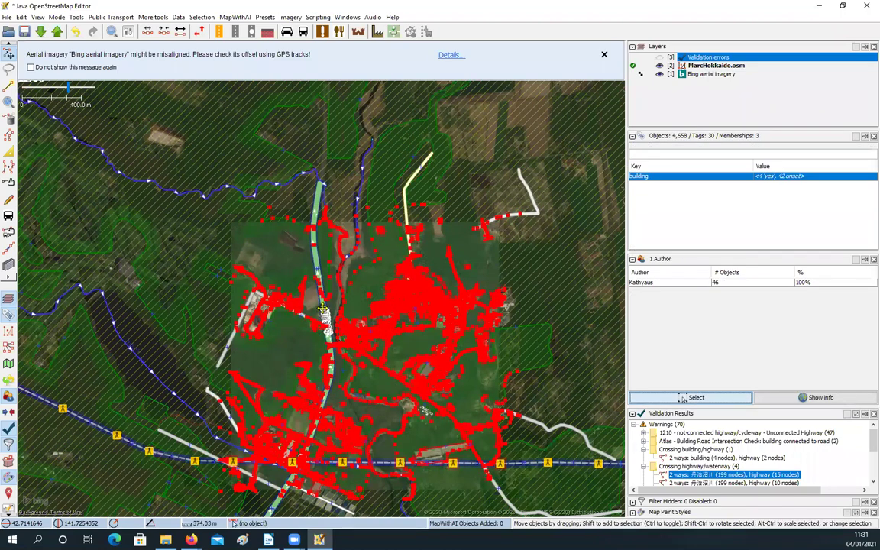
key(3)
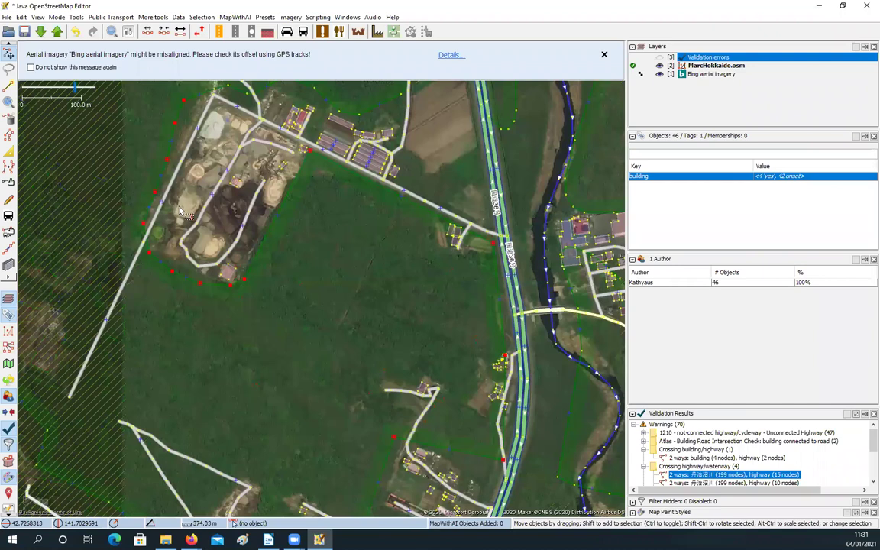
Examine this author's selected nodes around the excavation site and southward along the main road.
drag(181, 114, 179, 211)
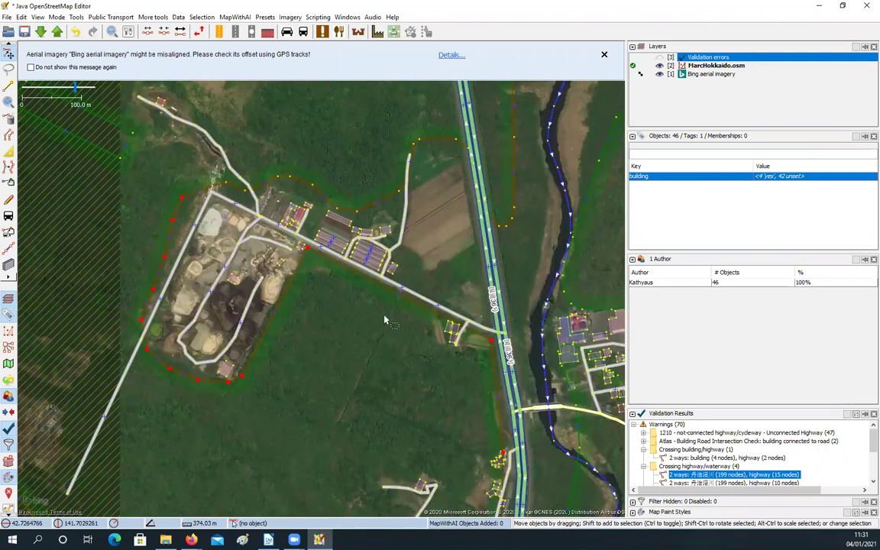
drag(258, 371, 305, 346)
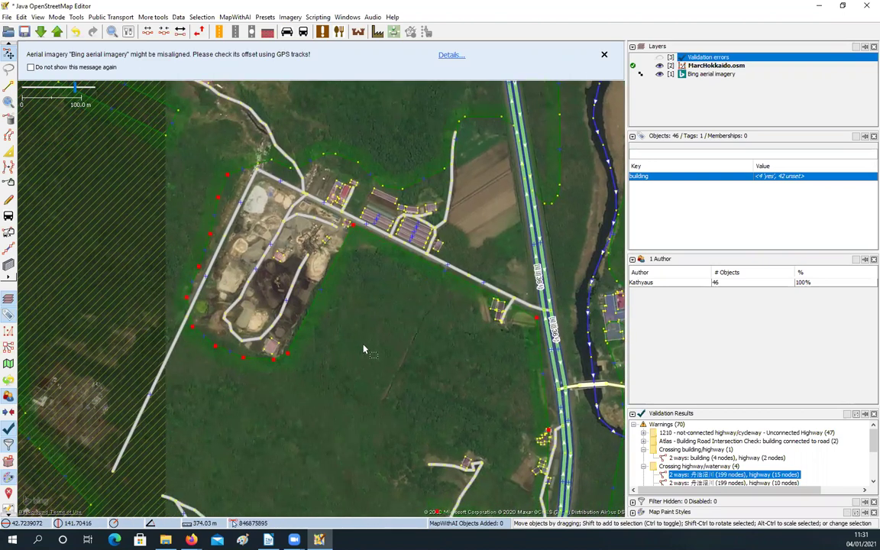
drag(490, 246, 482, 210)
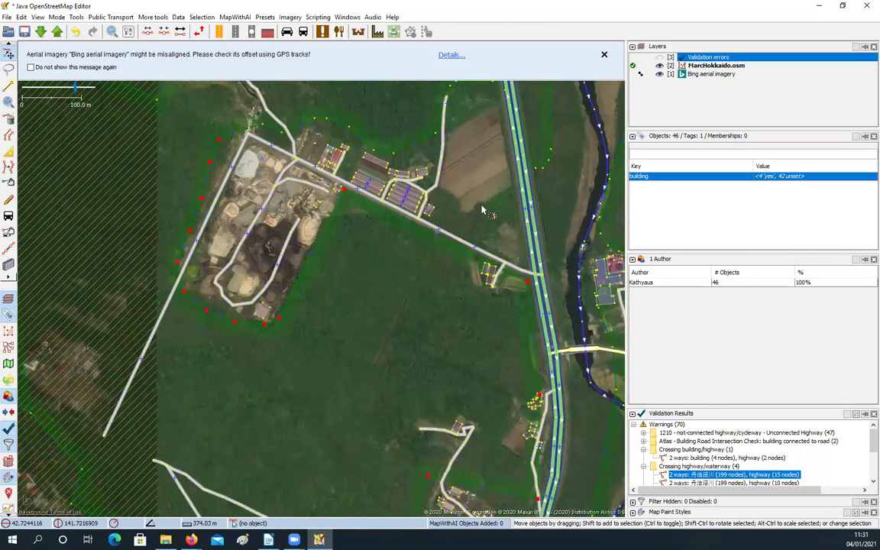
drag(517, 329, 471, 250)
drag(432, 273, 291, 140)
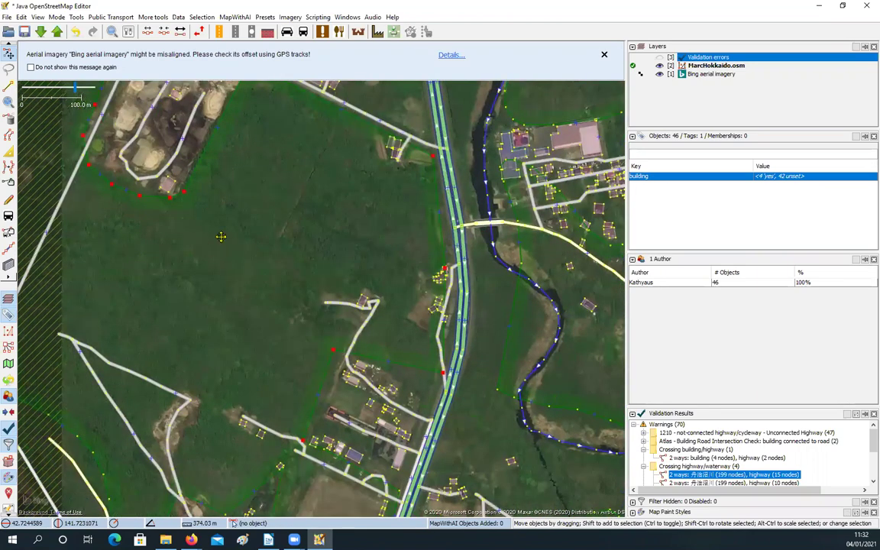
drag(320, 275, 258, 153)
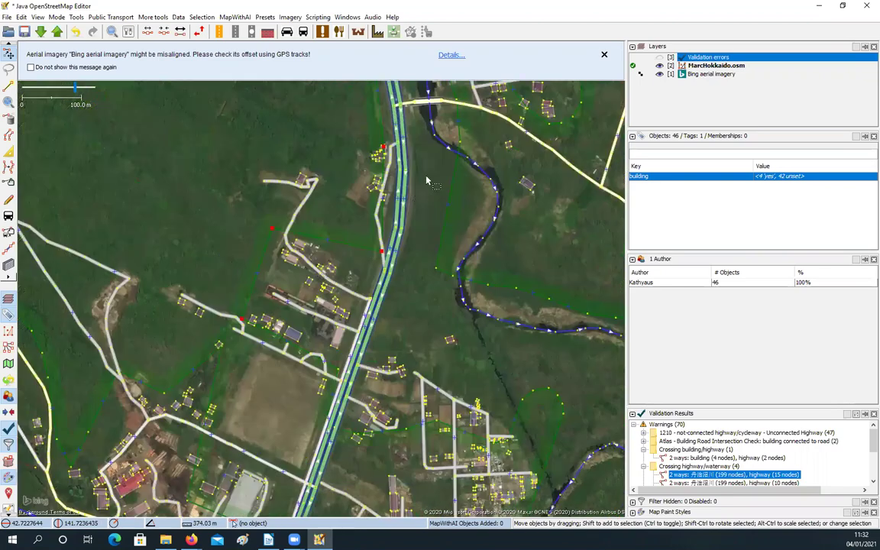
drag(313, 320, 383, 195)
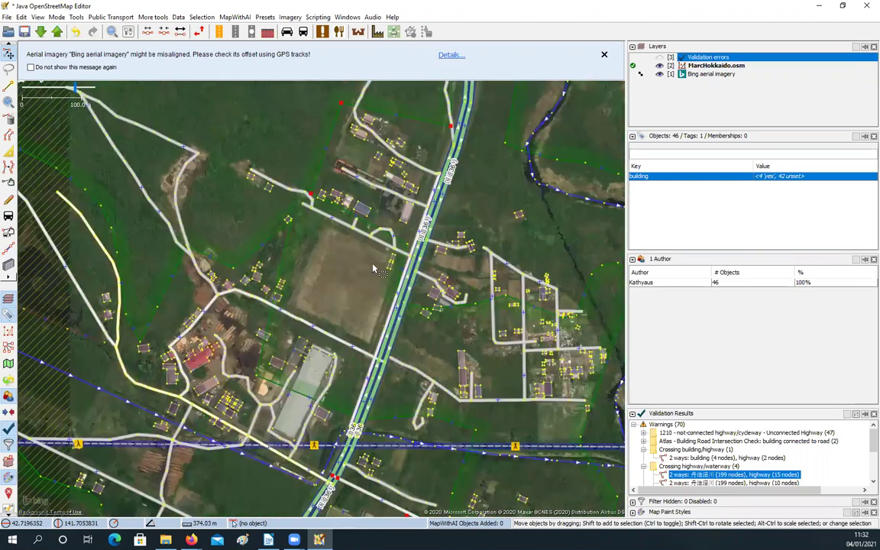
Compare the author's selected objects across the whole area, and examine the large building and road nodes south of the power line.
scroll(375, 269, down, 2)
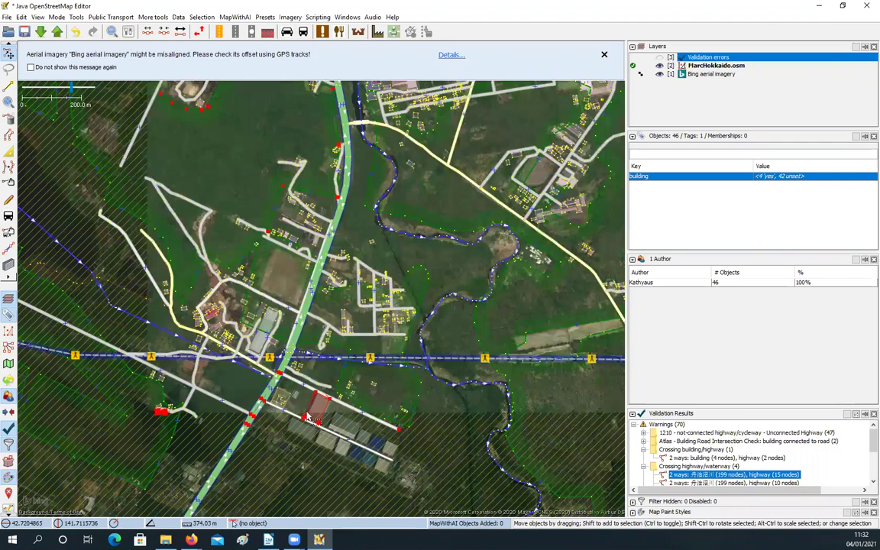
scroll(306, 414, down, 2)
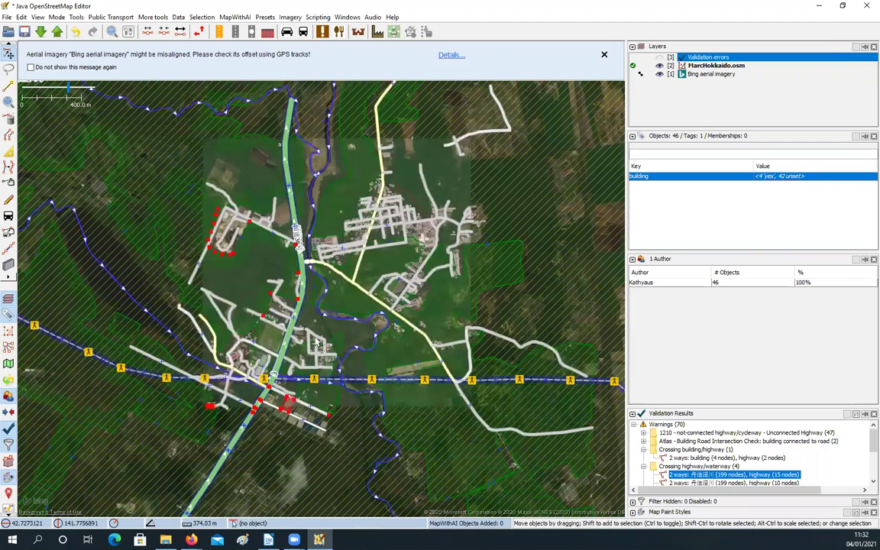
scroll(422, 347, up, 4)
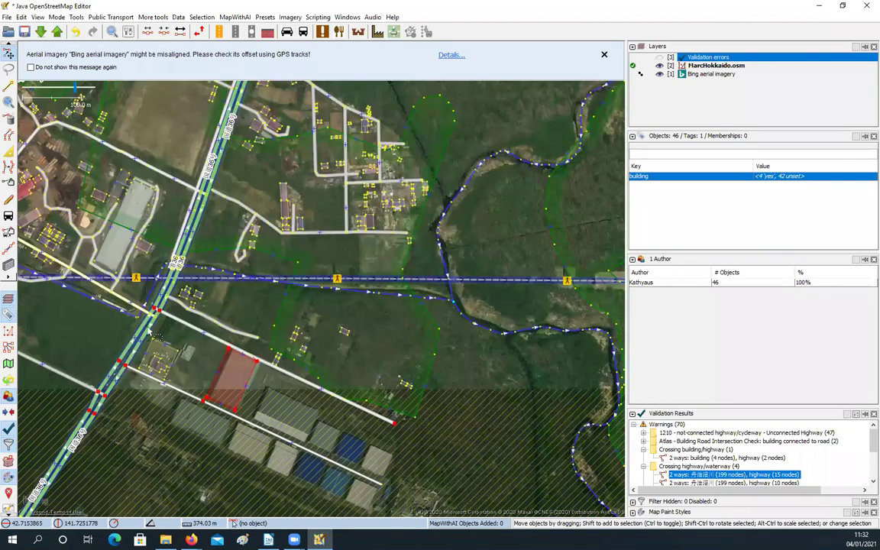
drag(178, 312, 214, 320)
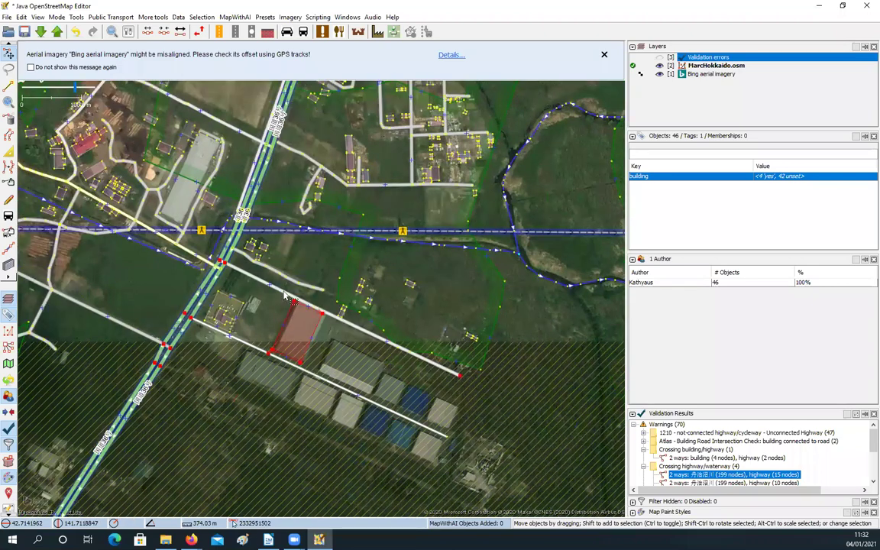
drag(414, 221, 461, 265)
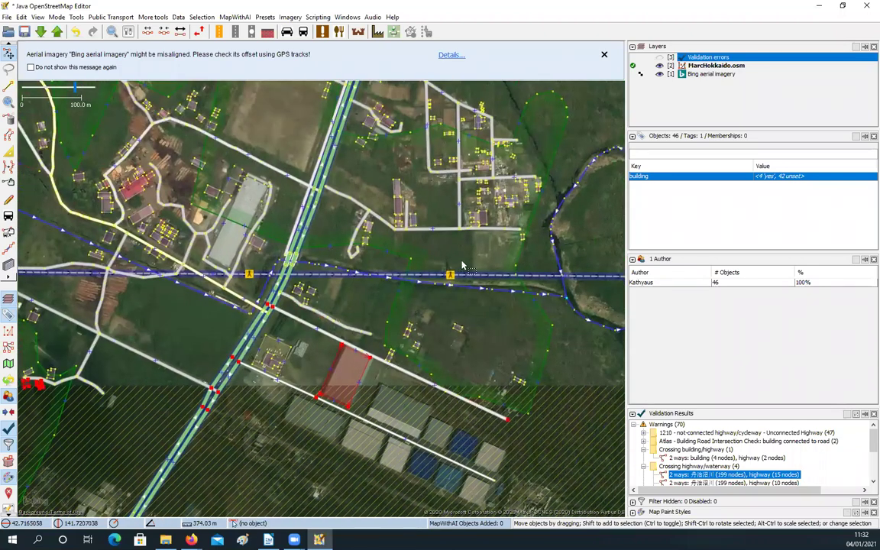
Inspect the edit history of the building east of the river, widening the version list, and close the history.
scroll(227, 317, down, 4)
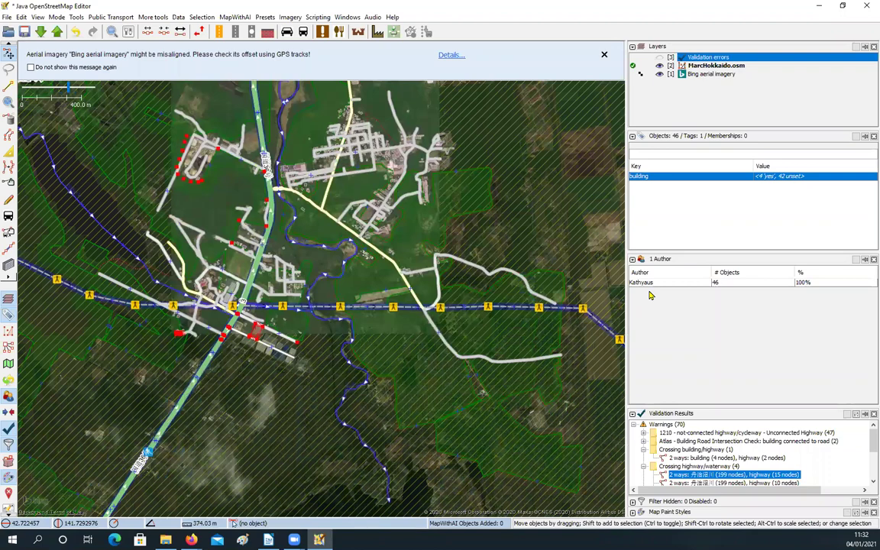
key(ctrl+Right)
key(ctrl+Up)
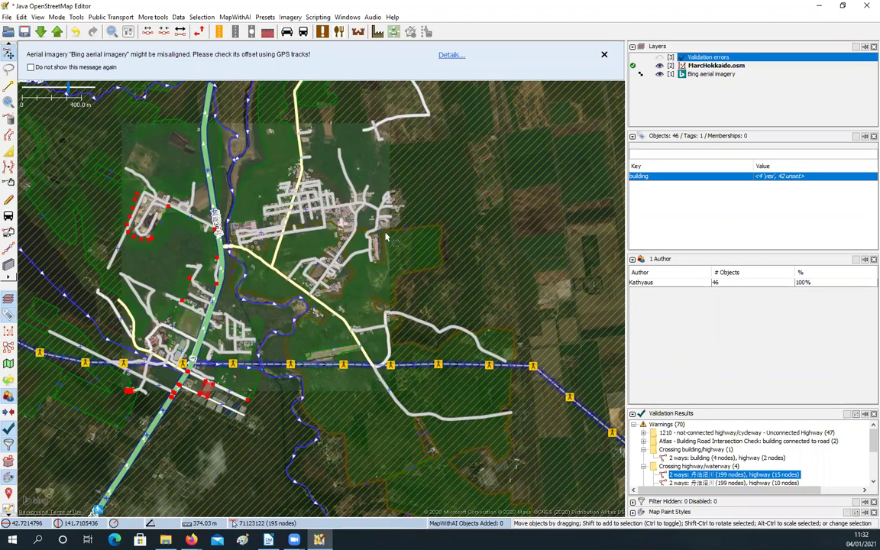
scroll(238, 276, up, 3)
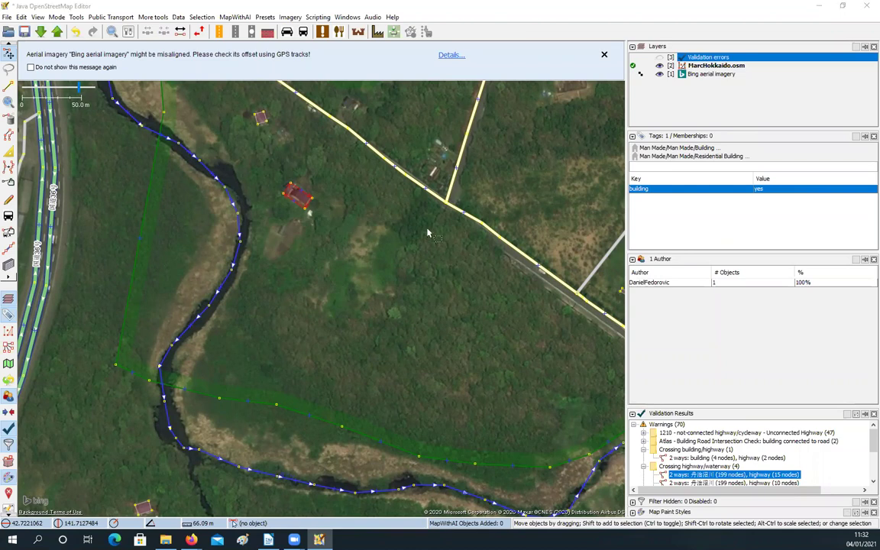
key(ctrl+h)
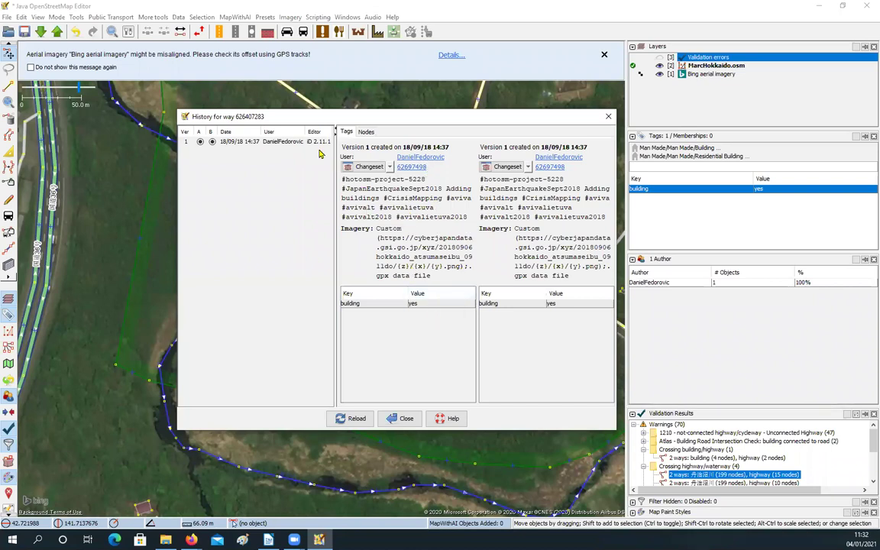
drag(334, 172, 356, 172)
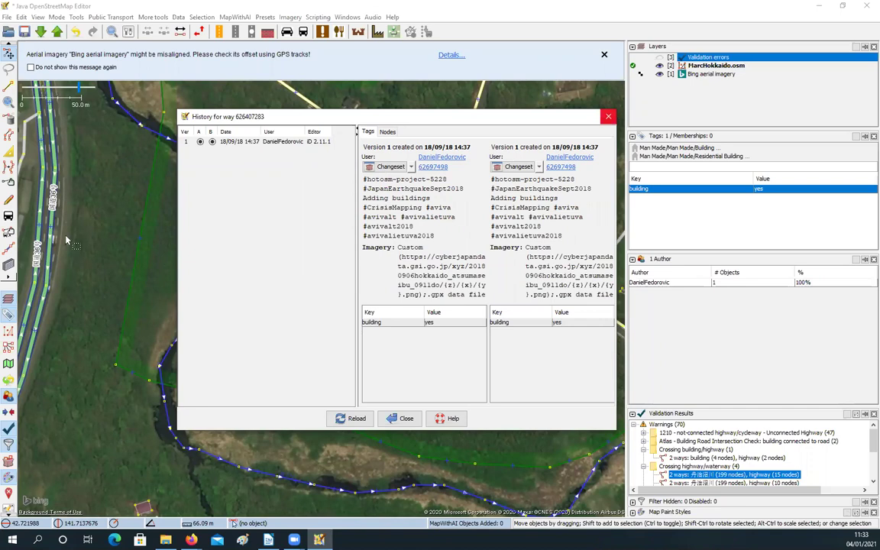
key(Escape)
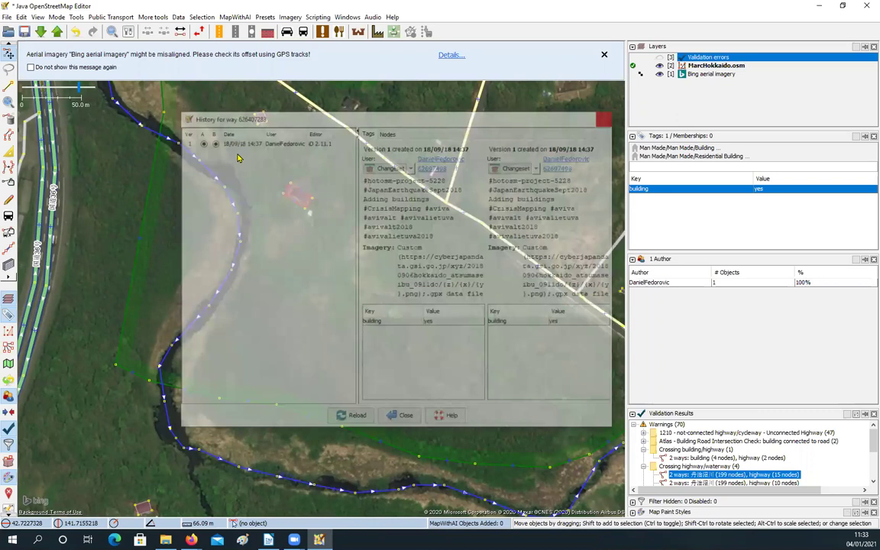
Review the edit history of the National Route 36 trunk road, comparing versions 1 and 2, and clear the selection.
click(217, 143)
key(ctrl+h)
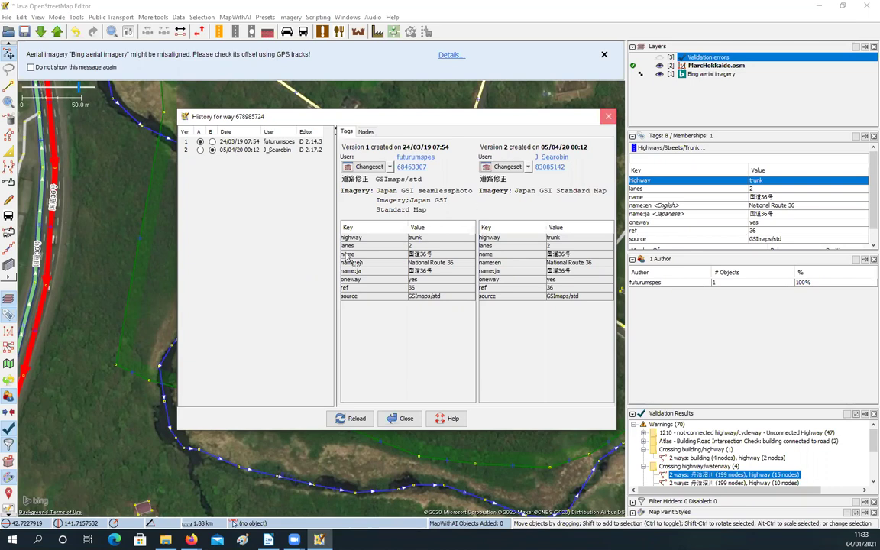
mouse_move(359, 257)
mouse_down()
mouse_move(370, 254)
mouse_move(326, 234)
mouse_move(354, 263)
mouse_up()
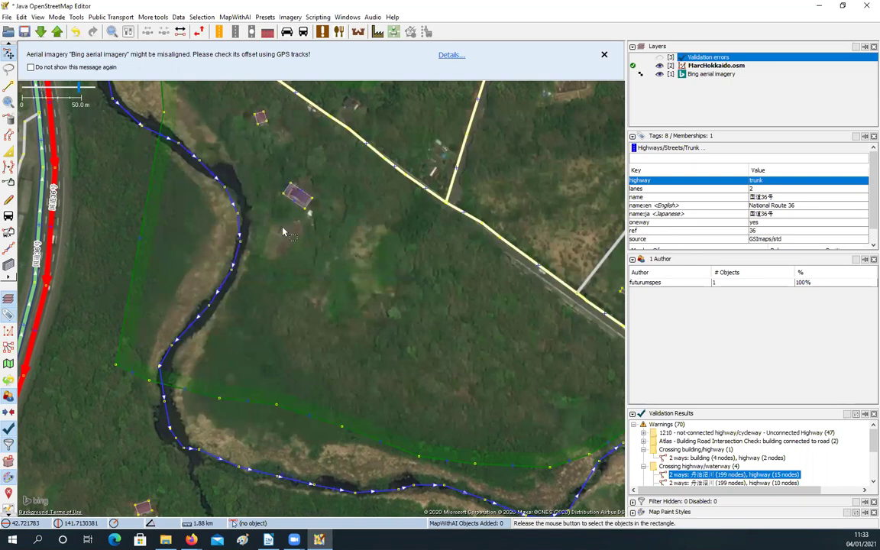
click(379, 169)
scroll(379, 169, down, 3)
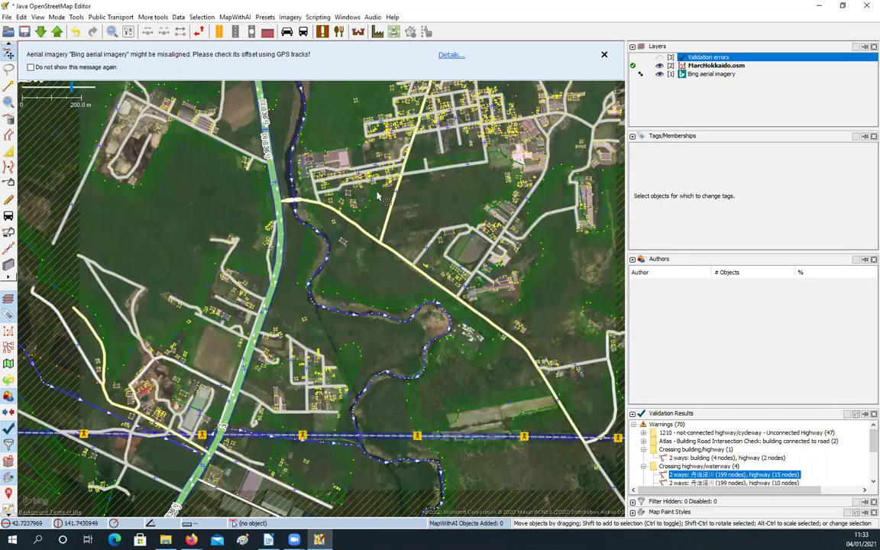
scroll(377, 196, up, 2)
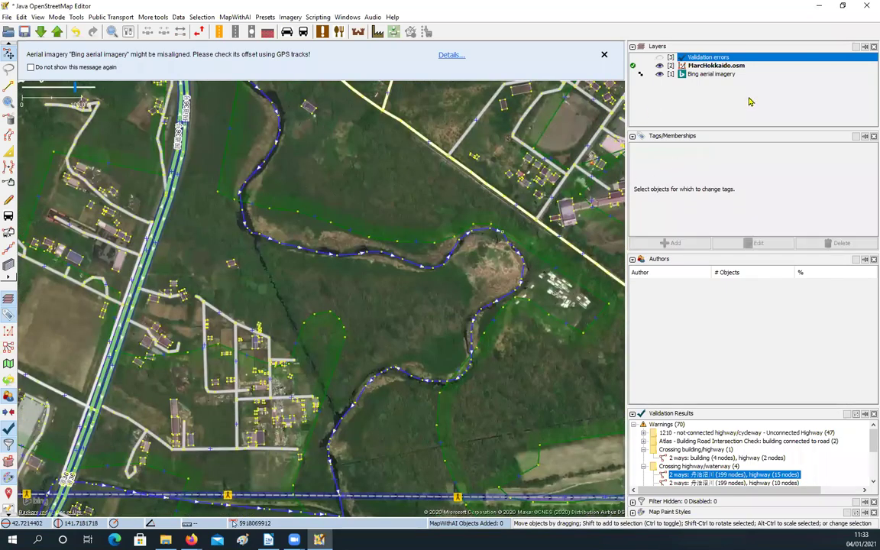
Remove the MarcHokkaido.osm layer and open the recent file Highway Classification.osm.
mouse_move(677, 90)
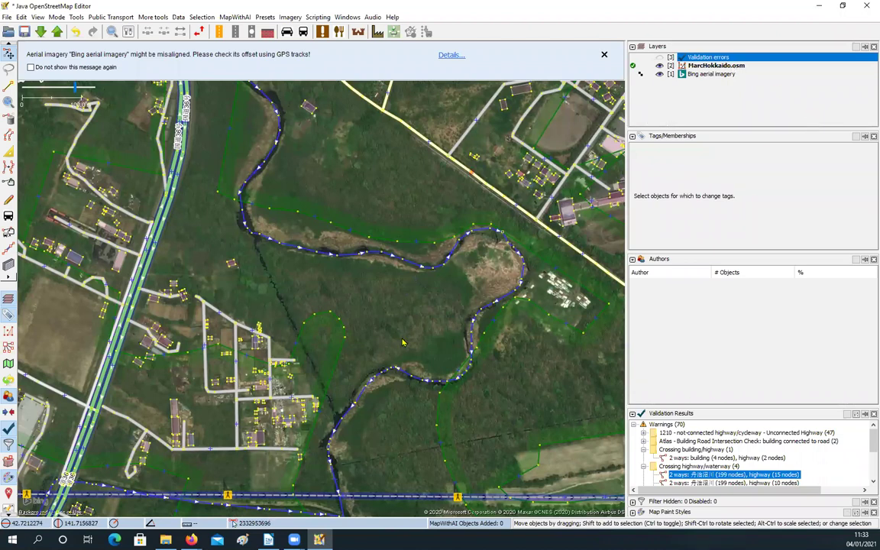
click(716, 66)
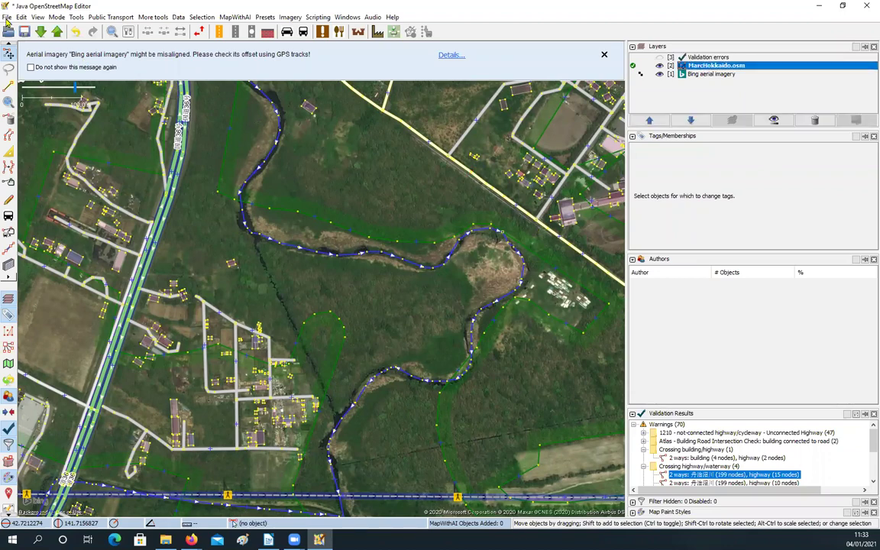
key(ctrl+Delete)
click(6, 20)
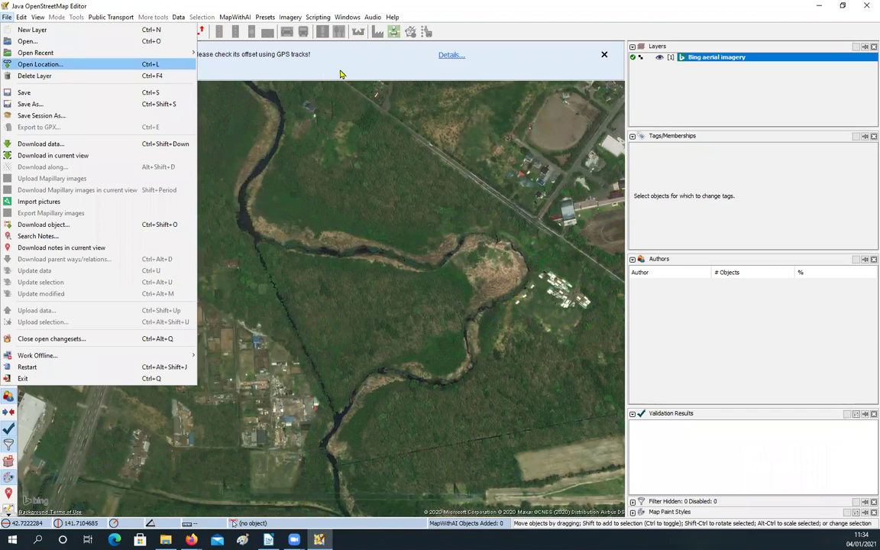
mouse_move(91, 52)
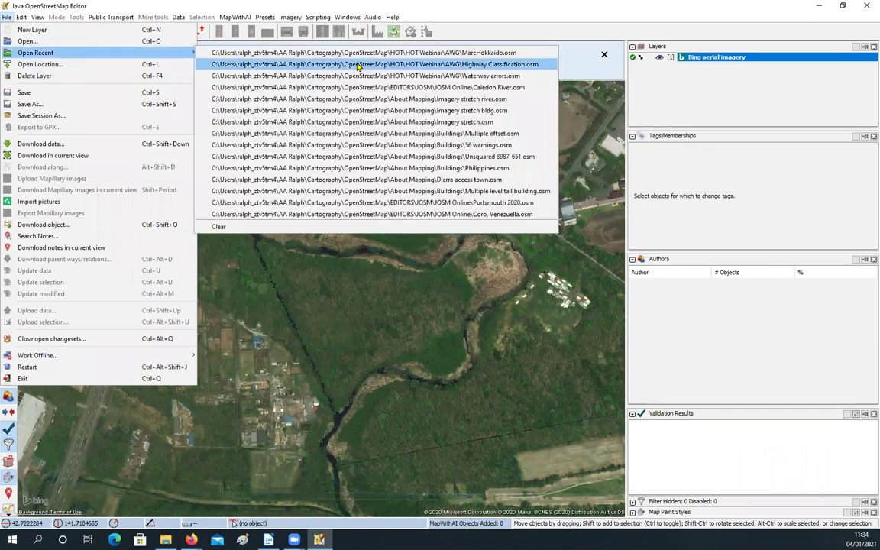
click(357, 65)
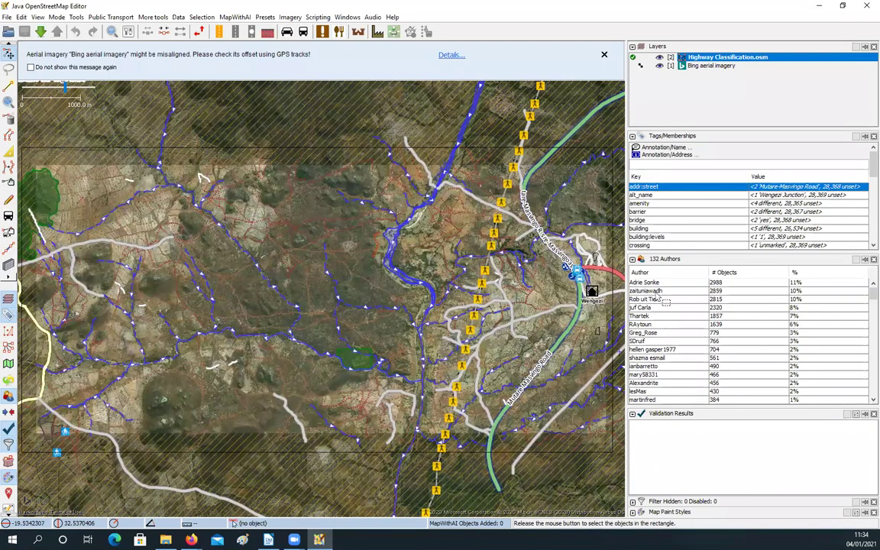
Select all objects in the downloaded area to review their authors, and clear the selection.
drag(663, 392, 291, 268)
drag(247, 275, 174, 337)
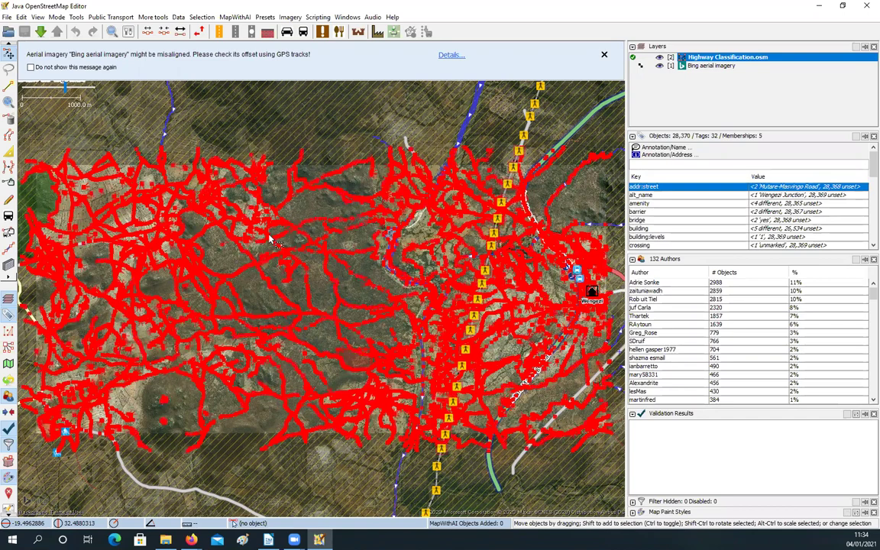
click(98, 312)
scroll(97, 310, up, 2)
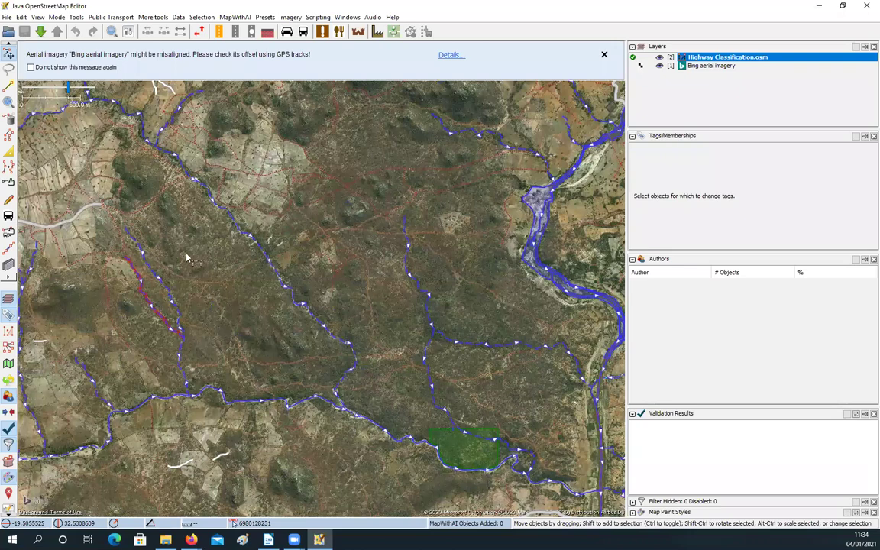
Select the unclassified unpaved road with all ways connected to it, examine the linked network for disconnected highways, and clear the selection.
drag(187, 258, 190, 240)
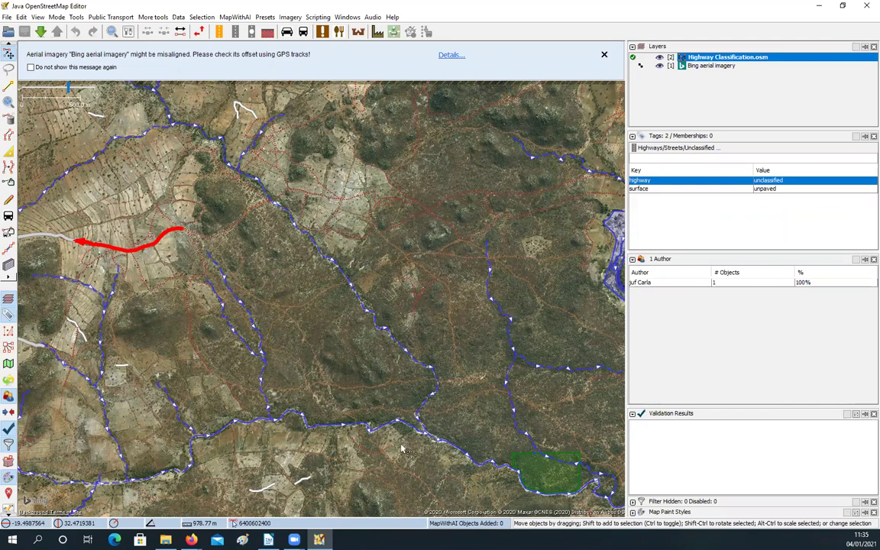
key(ctrl+e)
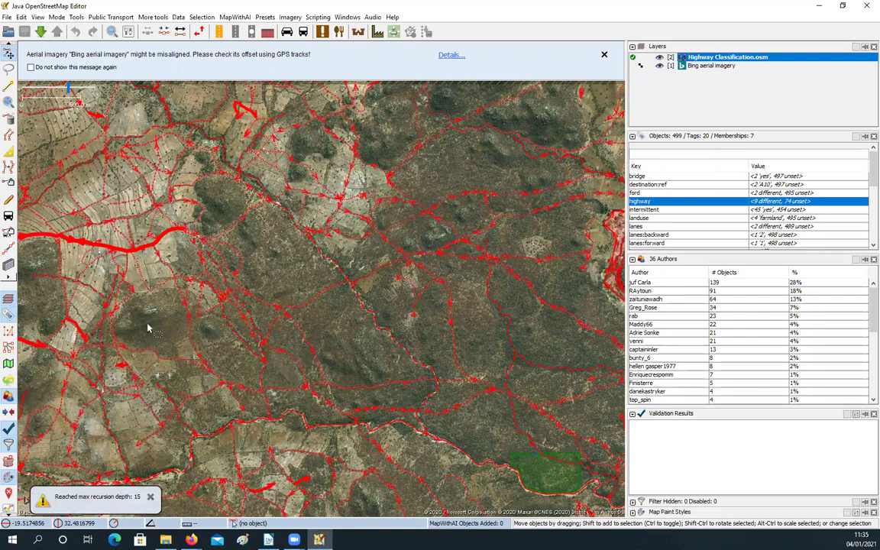
scroll(147, 327, down, 2)
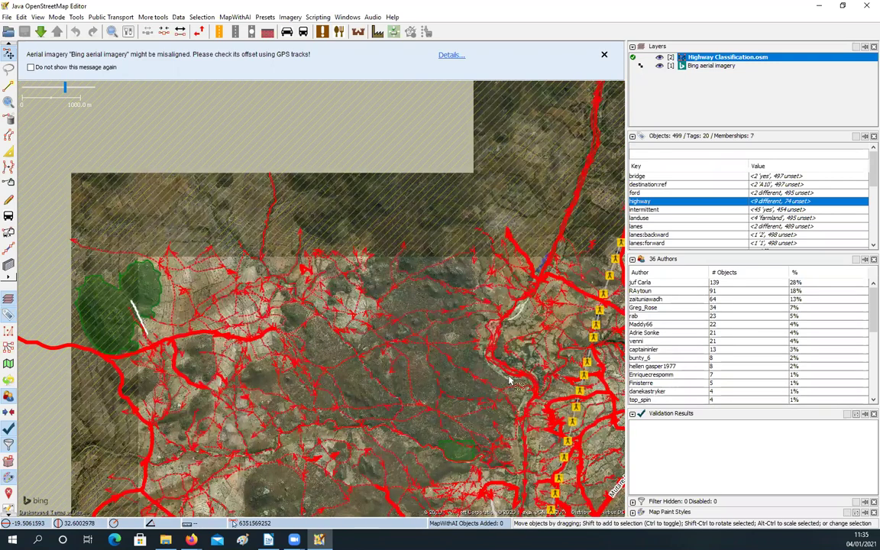
scroll(321, 229, up, 2)
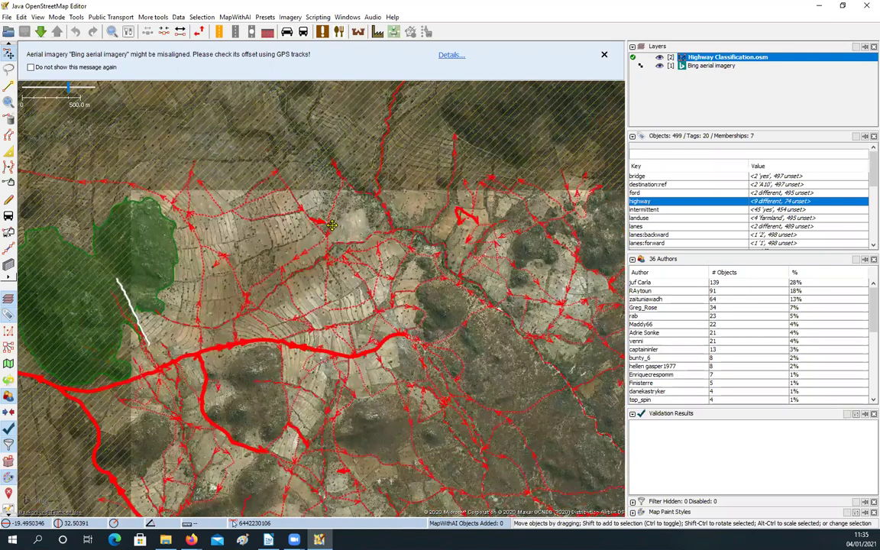
drag(464, 334, 200, 281)
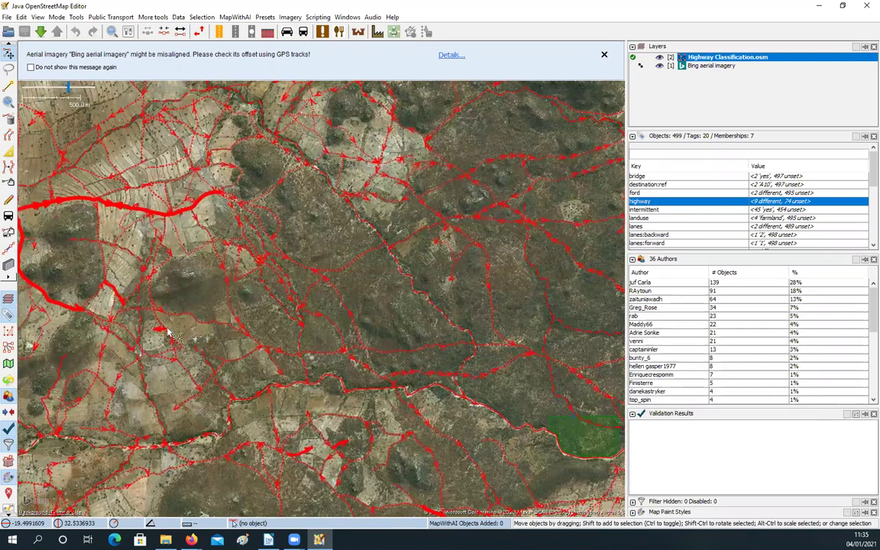
drag(171, 321, 309, 420)
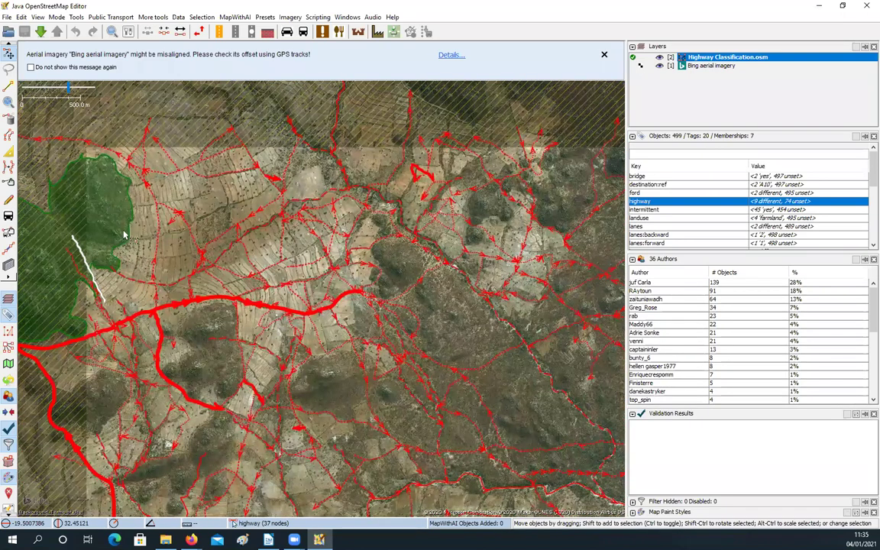
scroll(122, 240, up, 4)
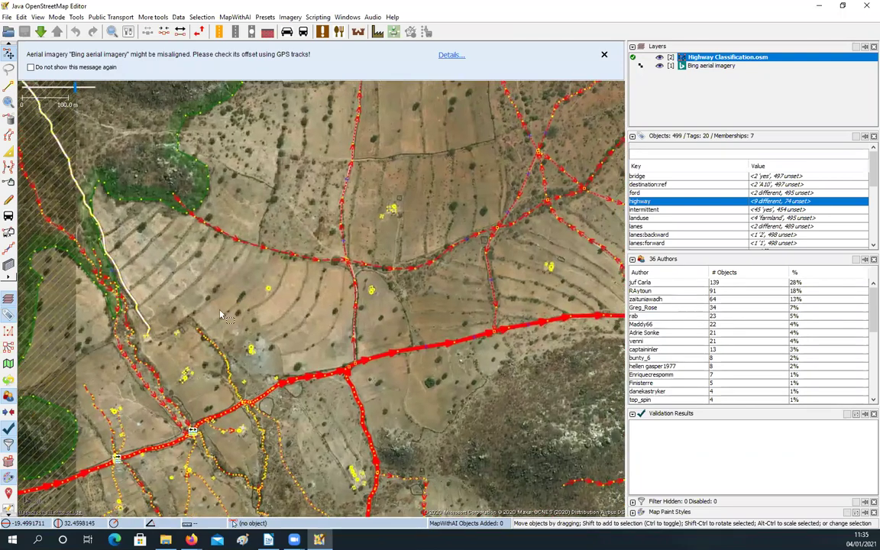
drag(336, 308, 298, 313)
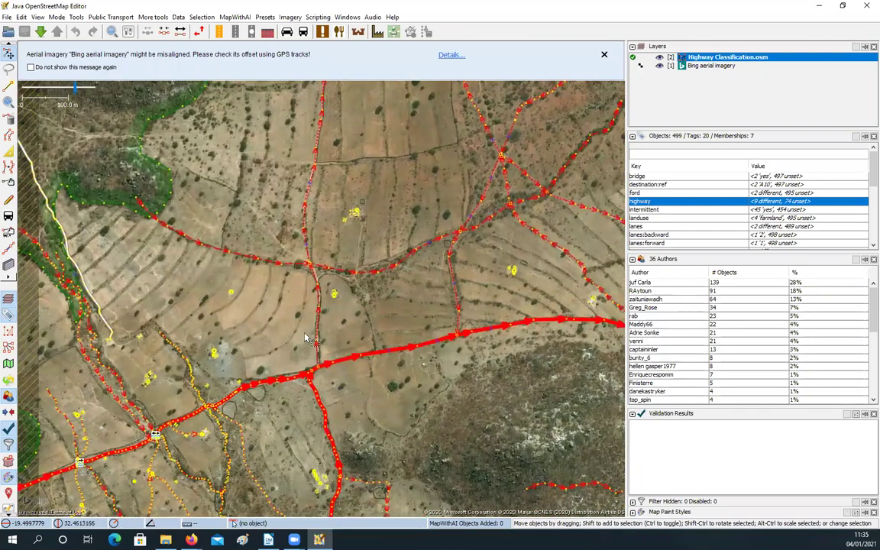
drag(512, 363, 253, 340)
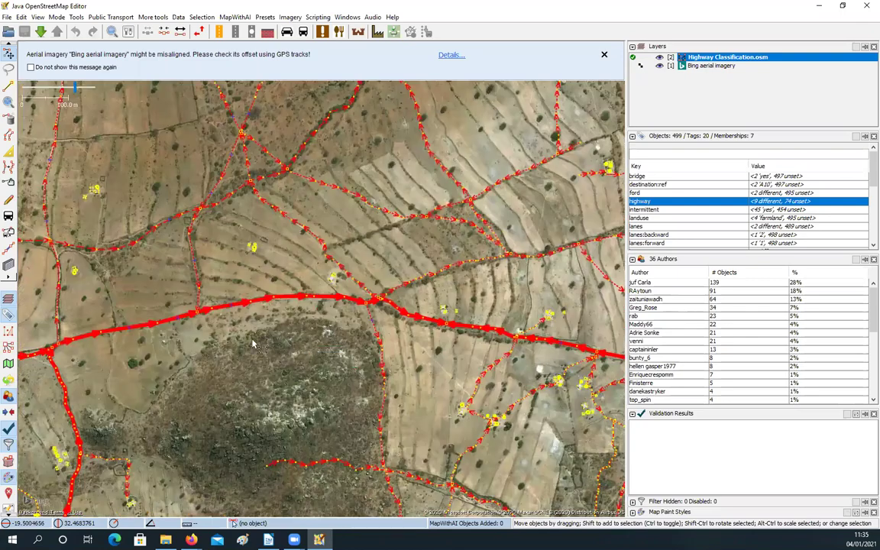
scroll(252, 344, down, 2)
click(252, 344)
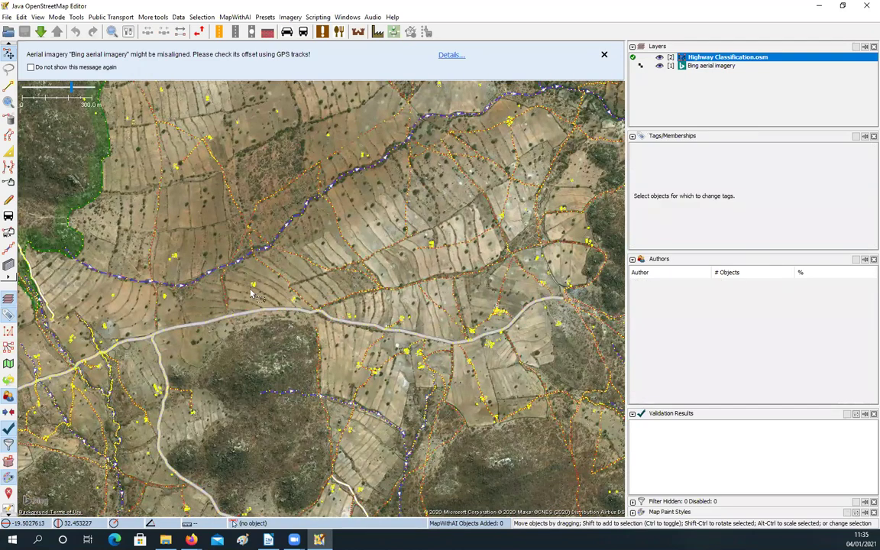
Examine the unclassified roads and the short isolated road segments among the fields, comparing them with the surrounding paths and waterways.
drag(257, 306, 253, 295)
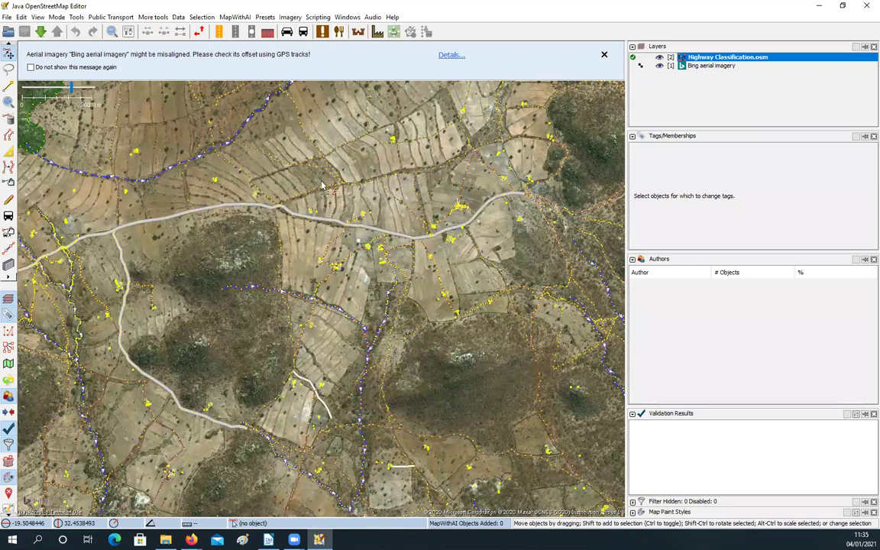
scroll(290, 153, down, 2)
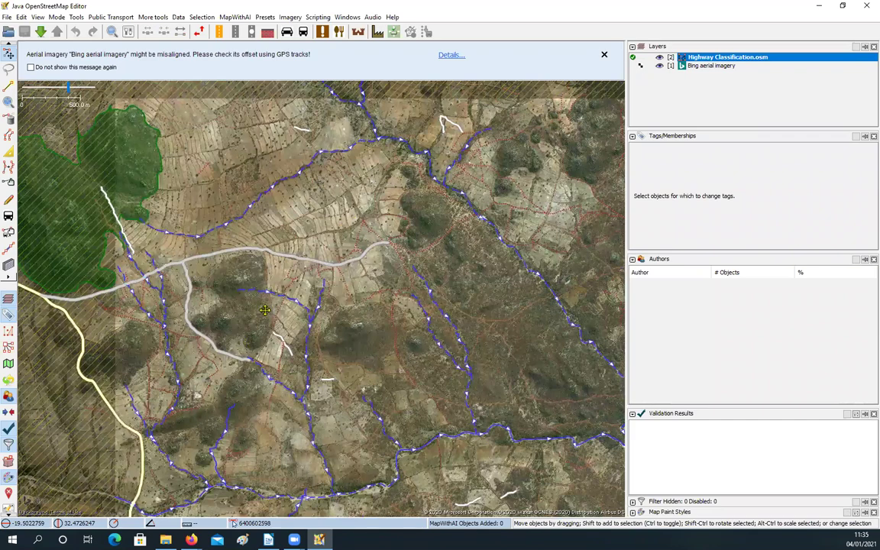
drag(419, 215, 285, 271)
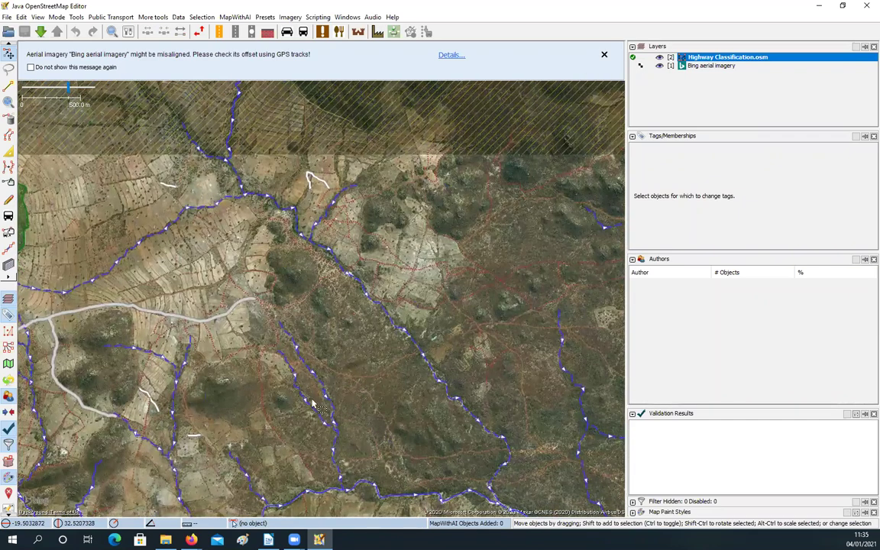
drag(254, 480, 312, 403)
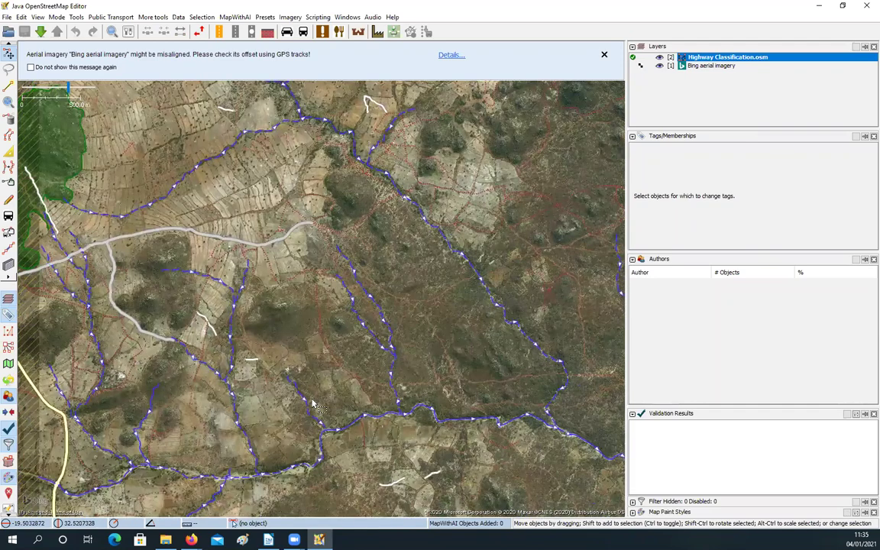
key(ctrl+Left)
key(ctrl+Down)
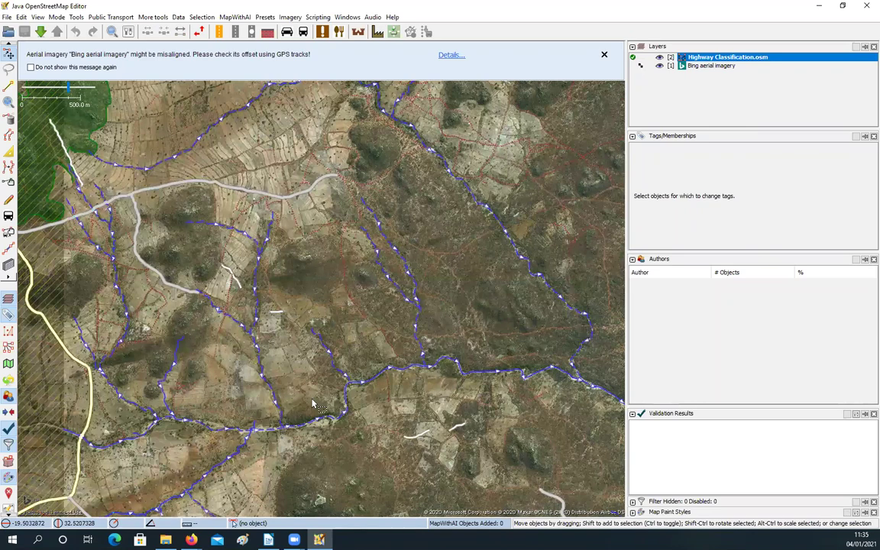
key(ctrl+Right)
key(ctrl+Down)
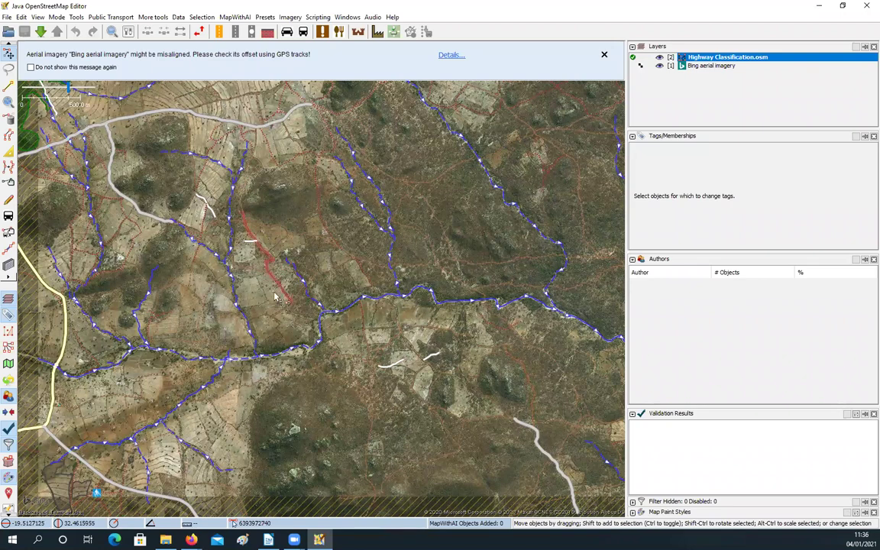
scroll(264, 263, up, 2)
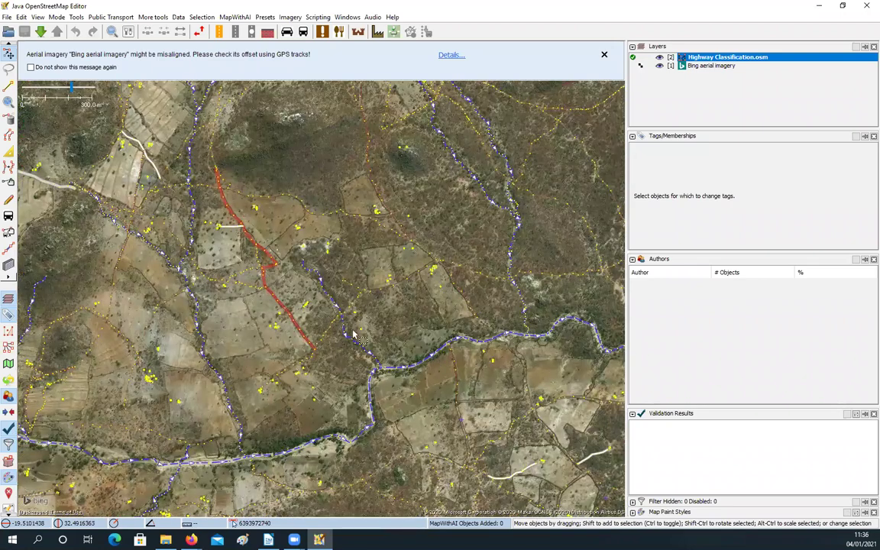
scroll(382, 334, up, 6)
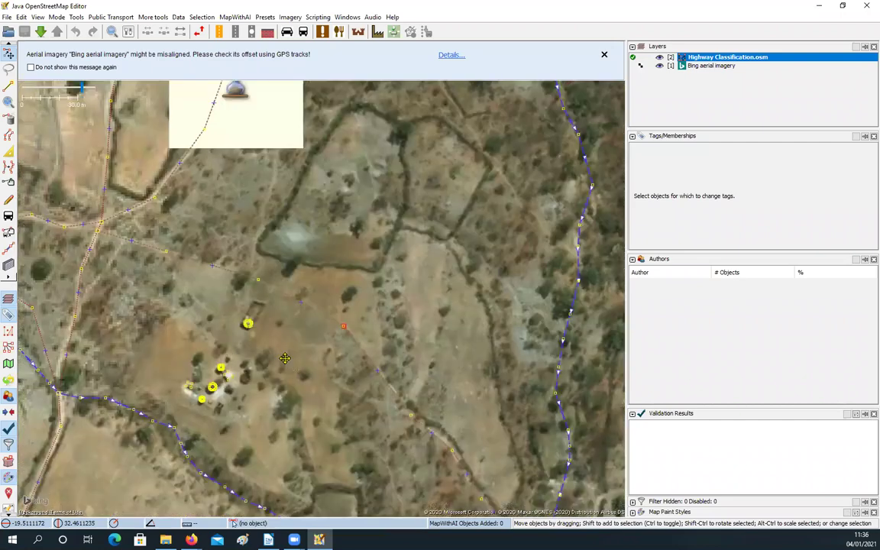
Follow the road and its continuing ways down to the stream crossing, examining how they connect with each other and the waterway.
scroll(236, 252, up, 1)
drag(318, 265, 216, 266)
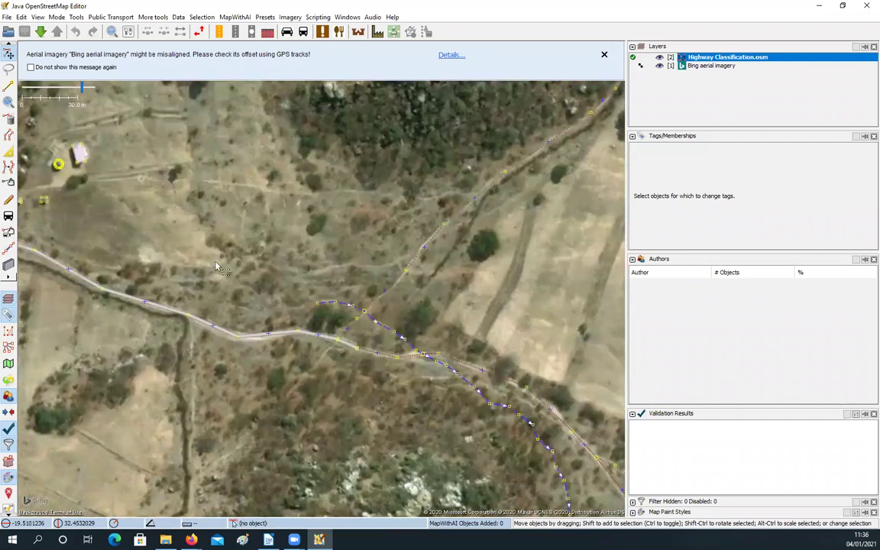
drag(335, 411, 250, 251)
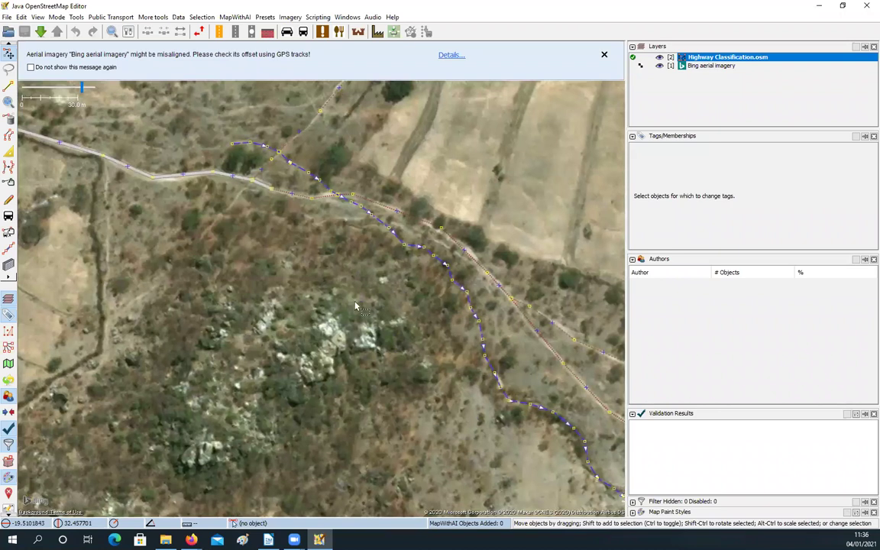
drag(486, 304, 231, 183)
drag(349, 341, 300, 269)
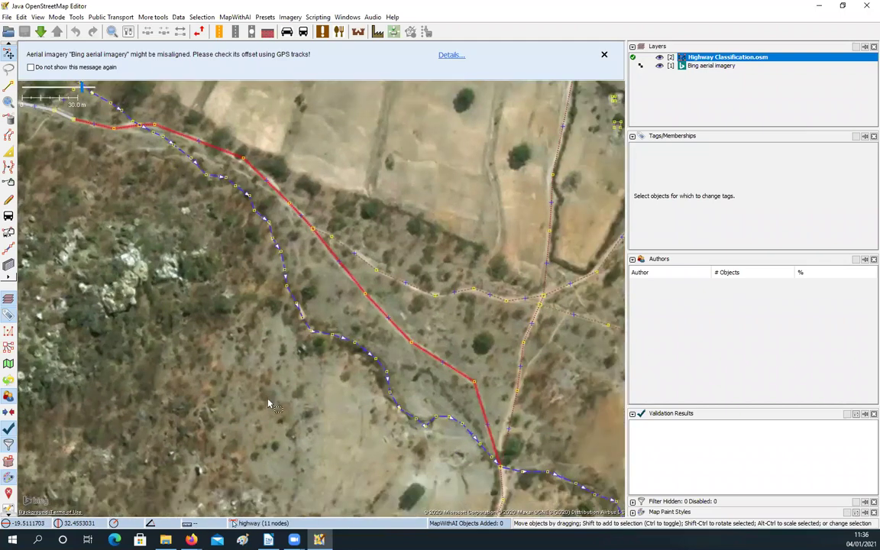
drag(481, 450, 328, 225)
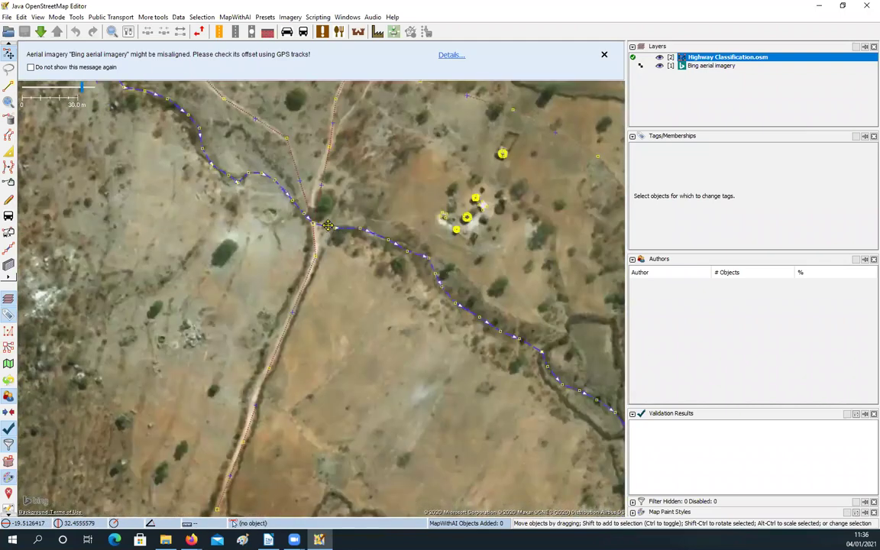
drag(307, 350, 358, 206)
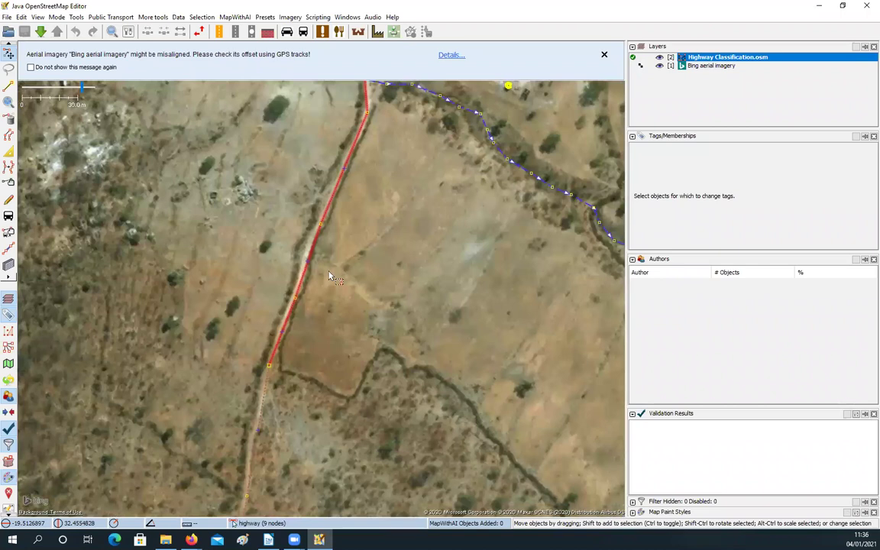
Select the way crossing the stream and check its highway tag, author and course against the imagery.
drag(363, 128, 331, 302)
click(334, 273)
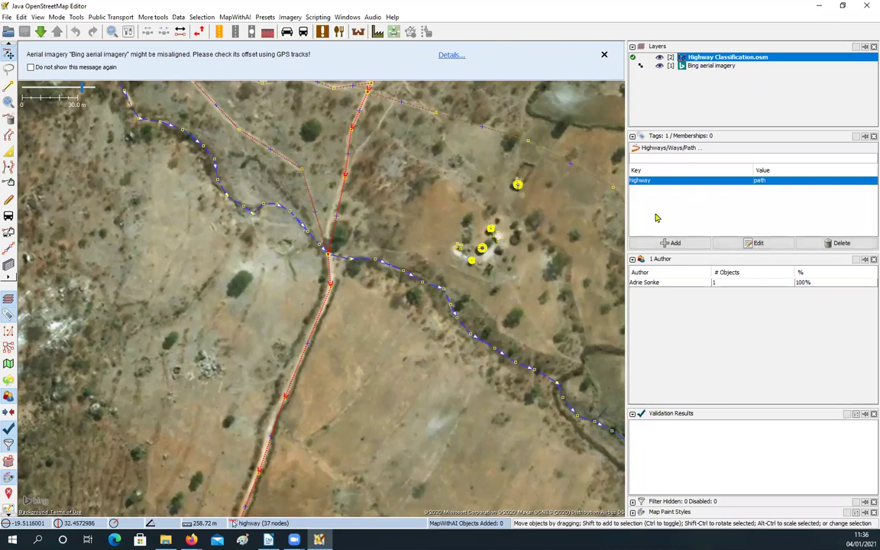
scroll(318, 278, up, 2)
scroll(317, 278, down, 2)
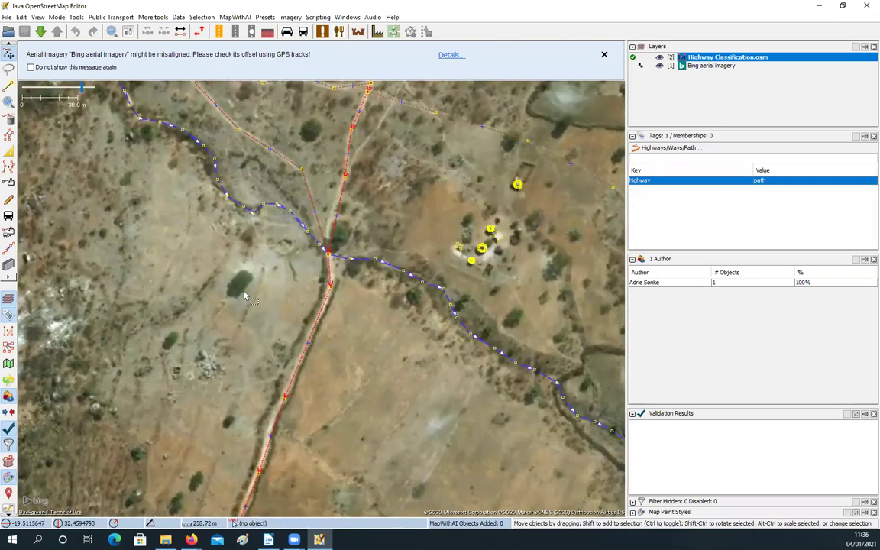
scroll(245, 270, down, 1)
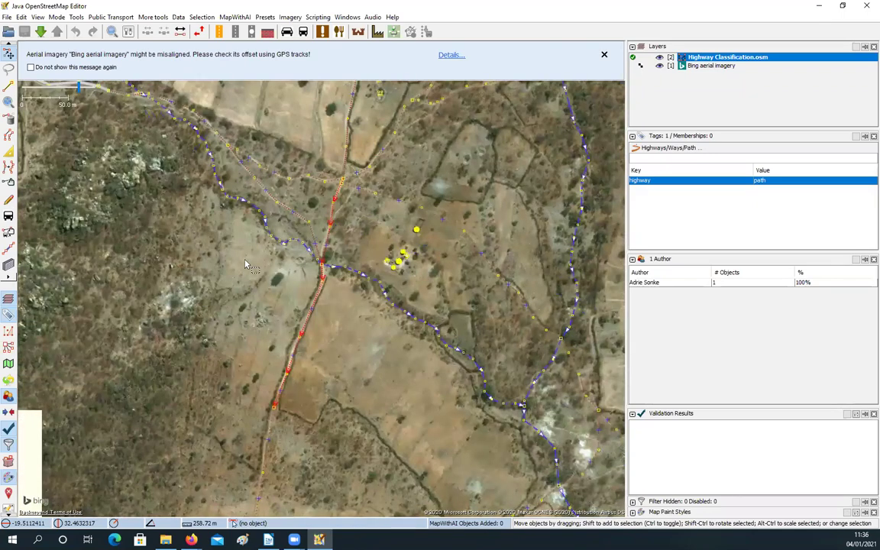
drag(292, 213, 289, 257)
scroll(197, 159, up, 1)
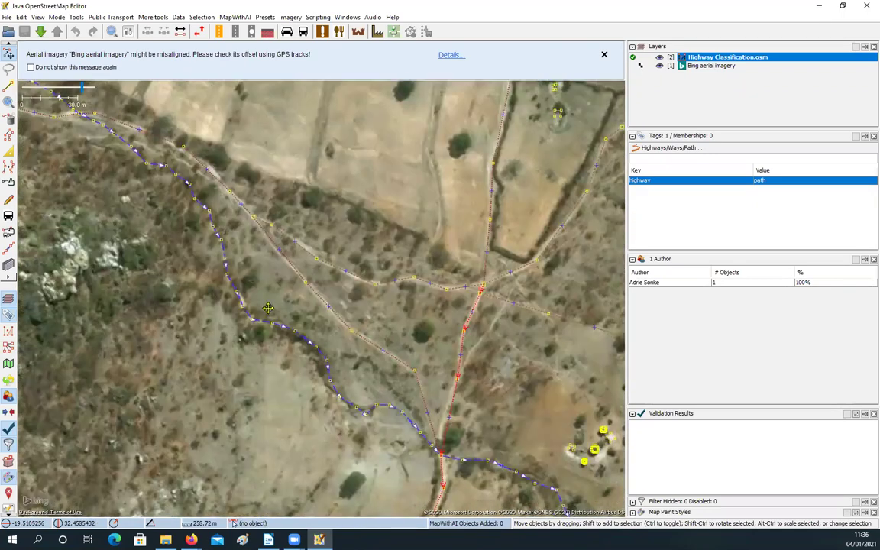
Select the way branching off along the fields, check its highway tag and author, and compare it with the adjoining way.
click(315, 258)
drag(26, 165, 43, 188)
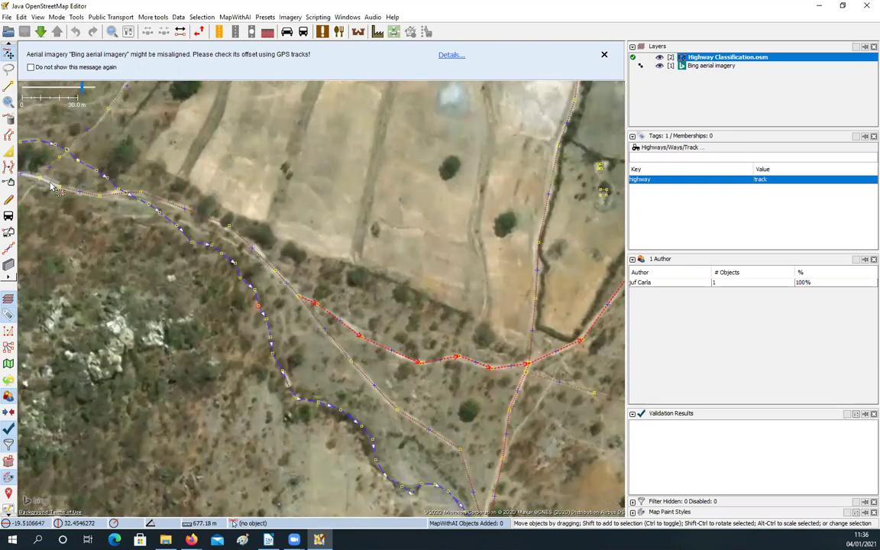
click(382, 340)
shift+click(271, 270)
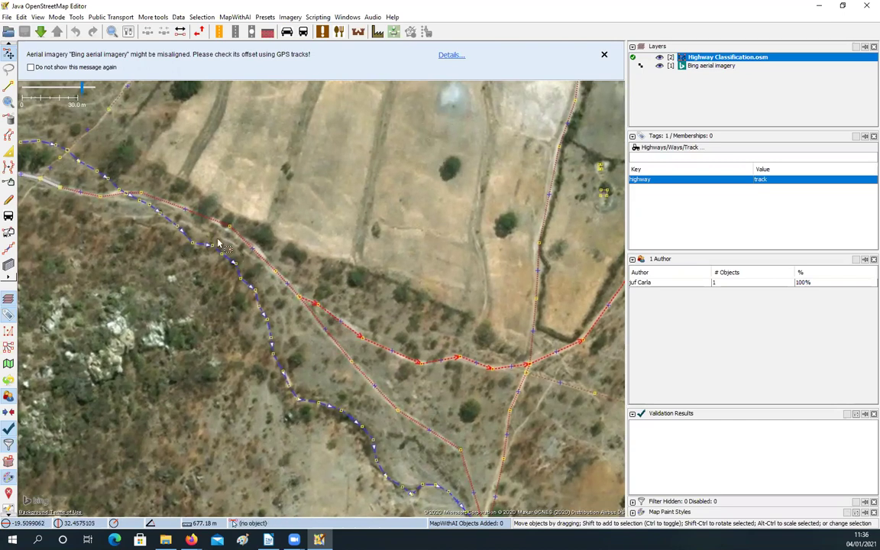
drag(279, 255, 311, 213)
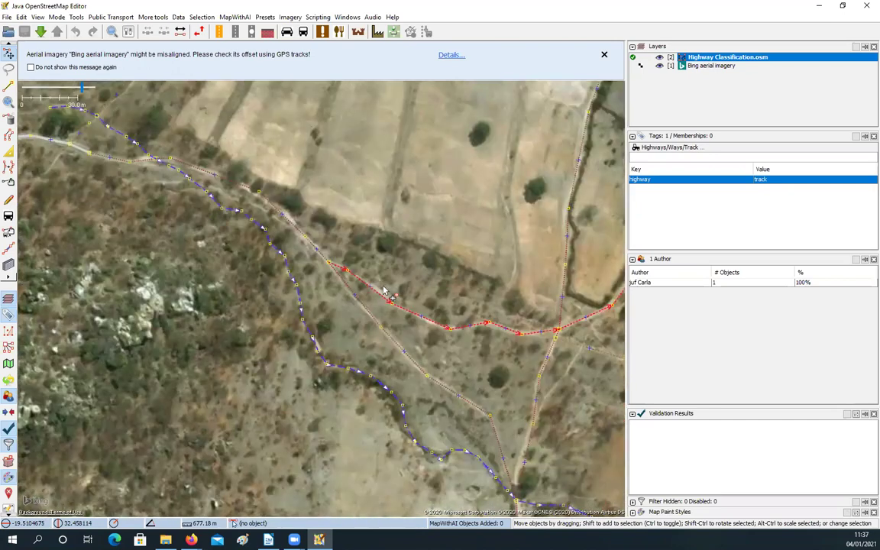
key(ctrl+Right)
key(ctrl+Down)
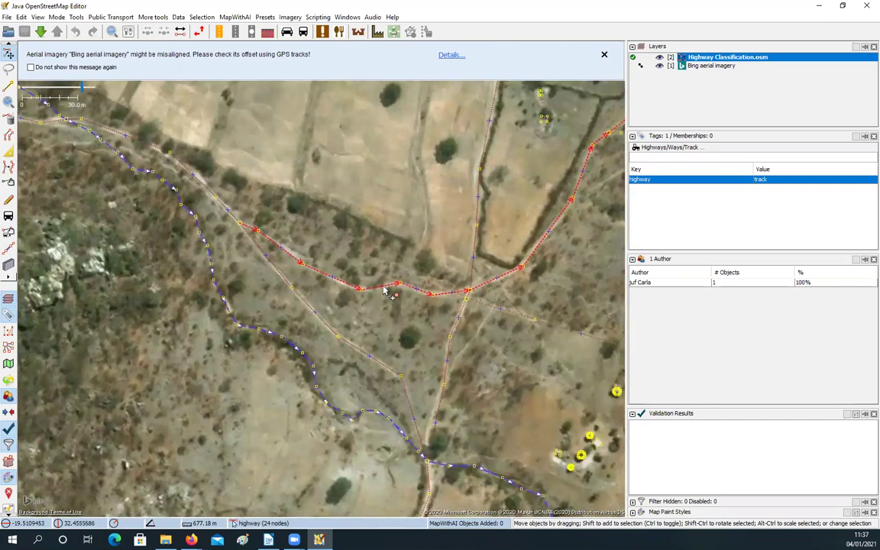
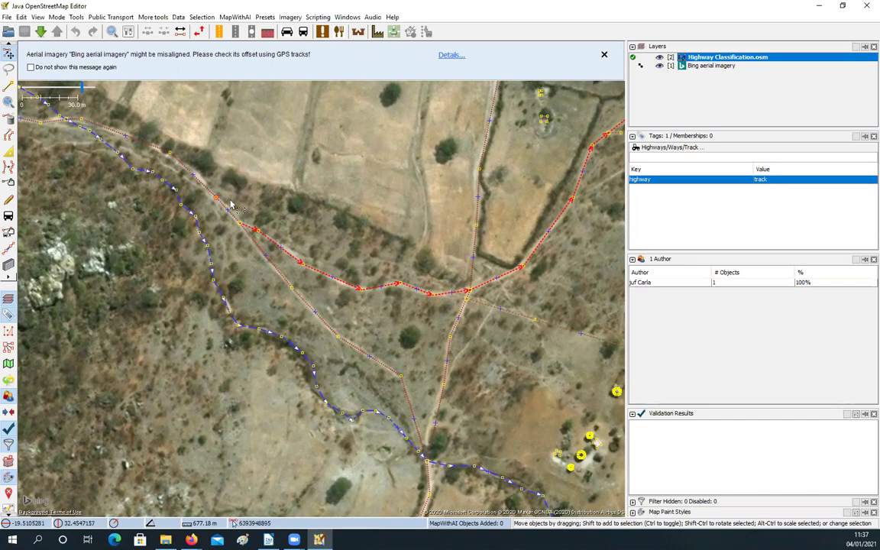
Examine the selected track's connections past the fields and survey the wider highway network to the southeast.
drag(282, 281, 193, 334)
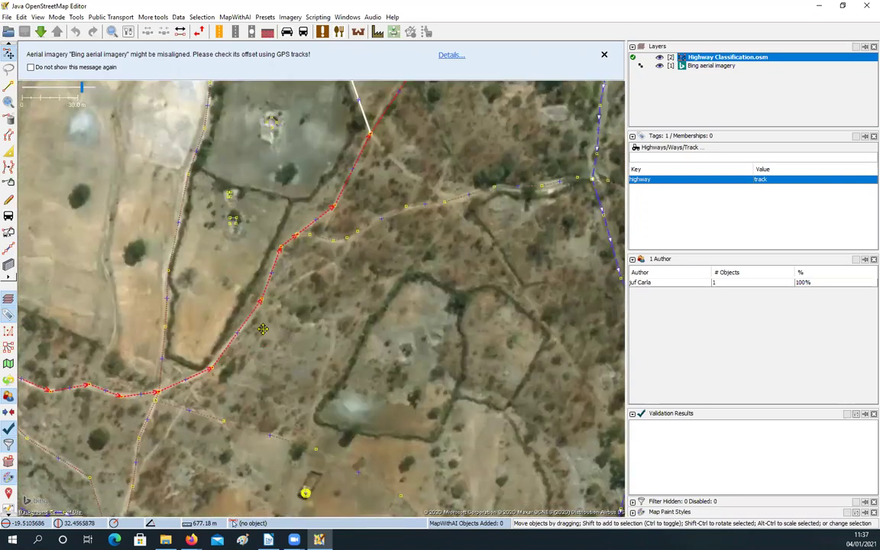
drag(315, 288, 334, 261)
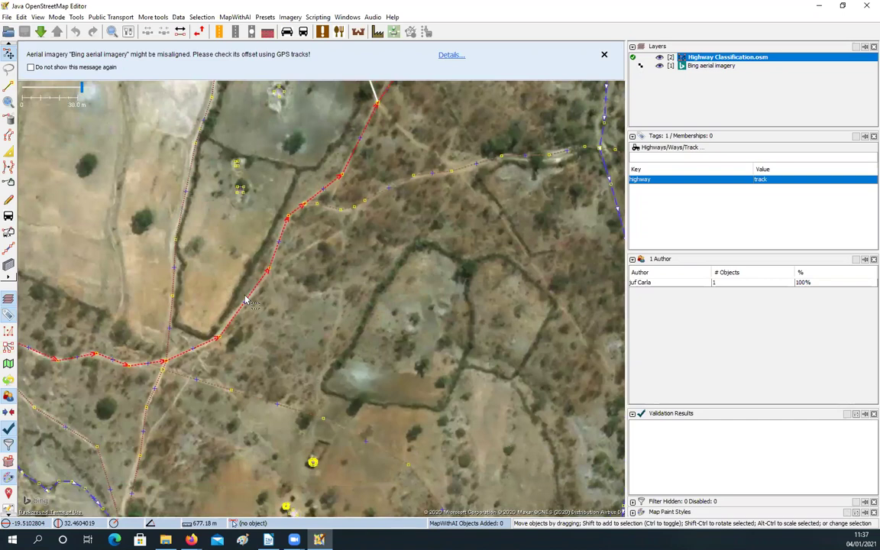
drag(202, 296, 215, 289)
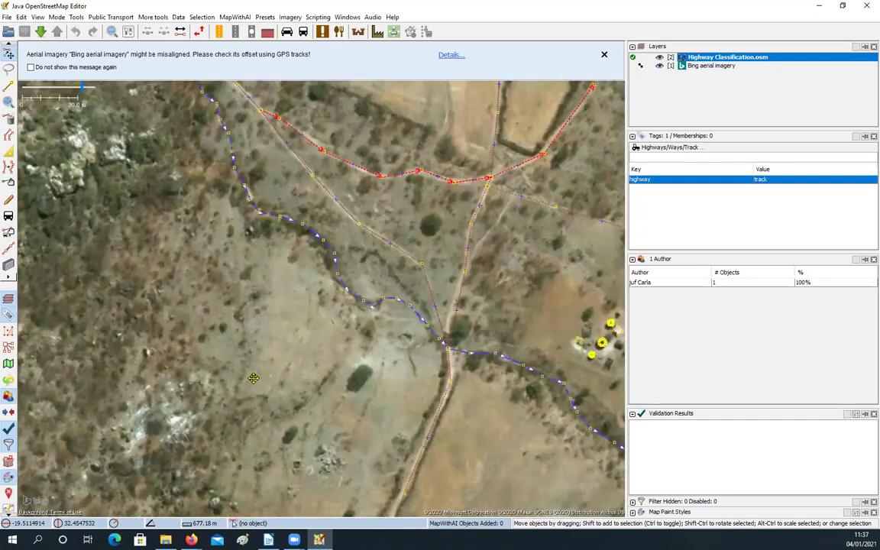
scroll(240, 269, down, 3)
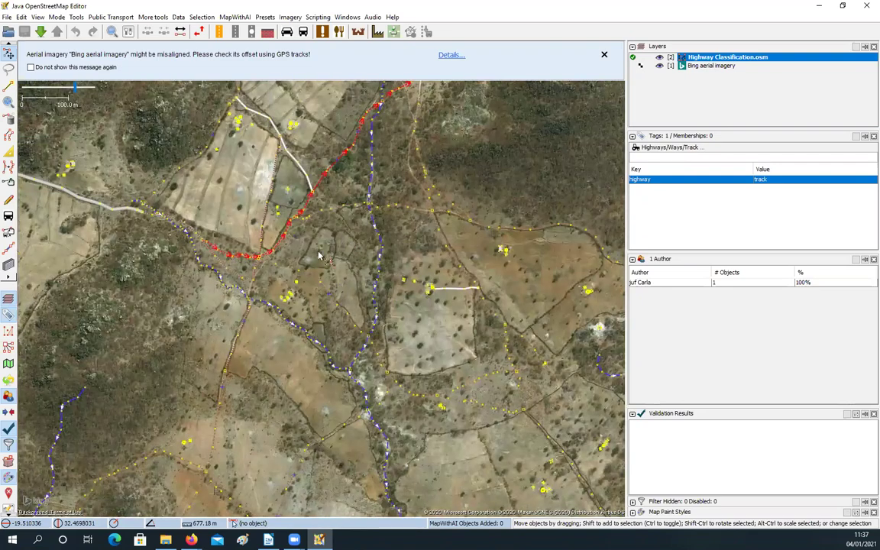
drag(255, 368, 300, 257)
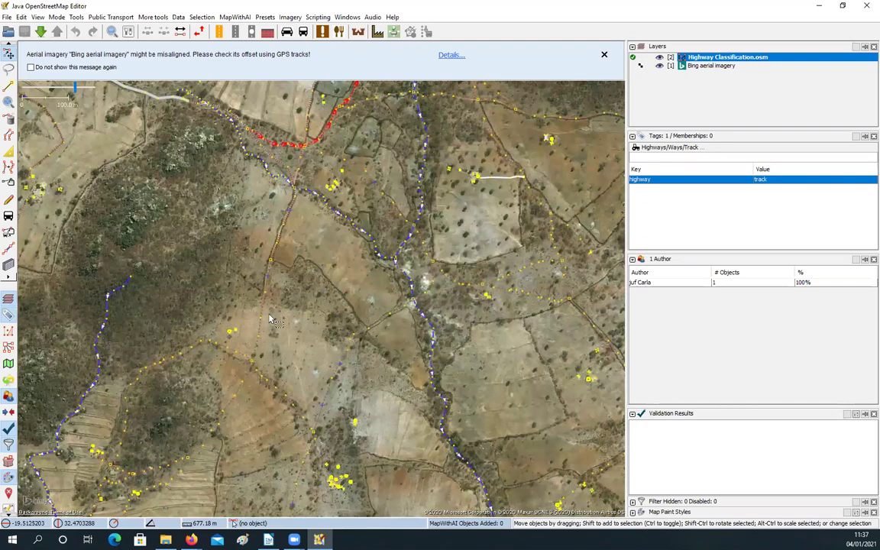
drag(458, 471, 204, 380)
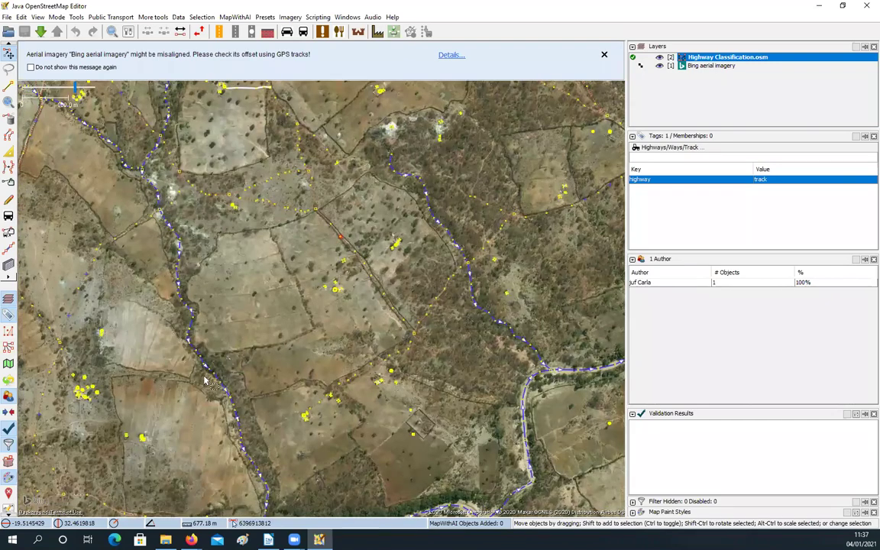
Examine the hedge-lined way between the fields and homesteads up to its northwestern junction.
scroll(273, 363, up, 5)
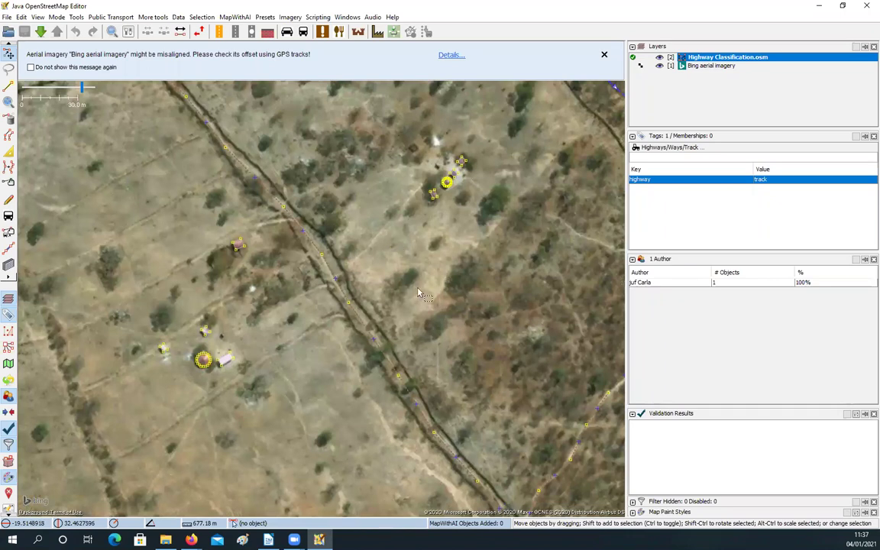
drag(365, 252, 415, 290)
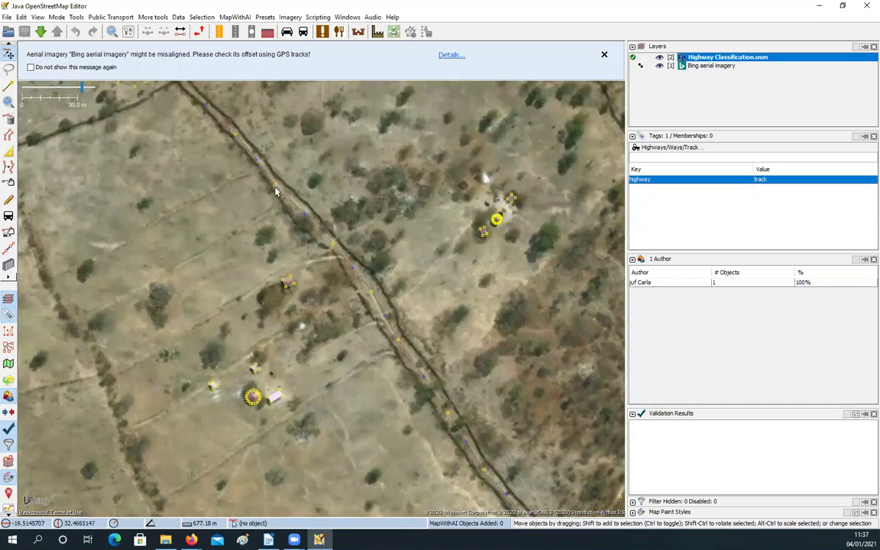
drag(276, 191, 307, 253)
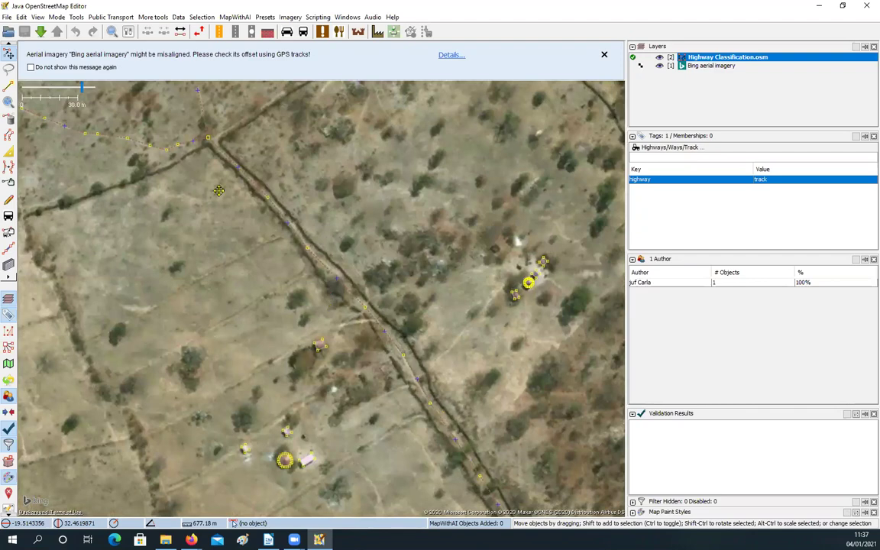
key(ctrl+Right)
key(ctrl+Down)
key(ctrl+Right)
key(ctrl+Down)
key(ctrl+Right)
key(ctrl+Down)
Trace the narrow way running southwest past the homesteads to its end, and examine its course back to the hedge-lined way.
drag(166, 329, 349, 280)
drag(272, 322, 358, 226)
drag(229, 327, 351, 254)
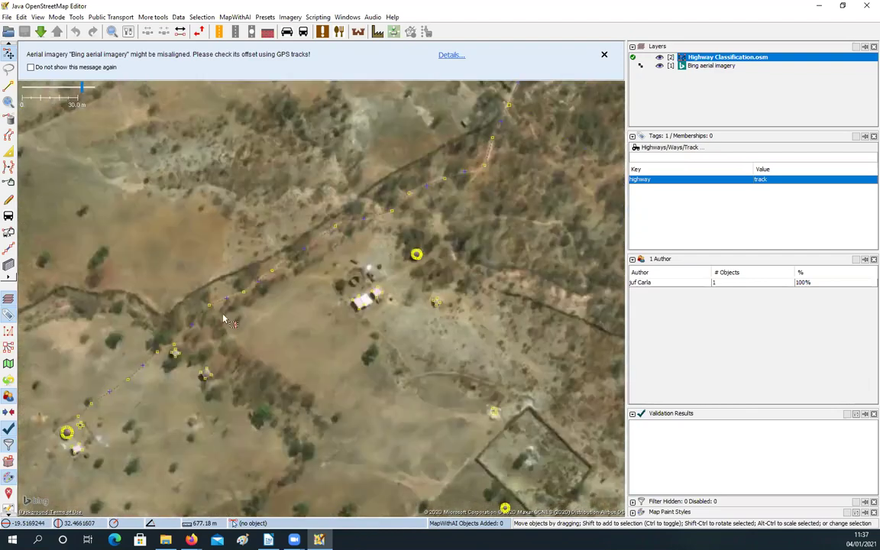
key(ctrl+Left)
key(ctrl+Left)
key(ctrl+Down)
key(ctrl+Down)
drag(350, 297, 224, 423)
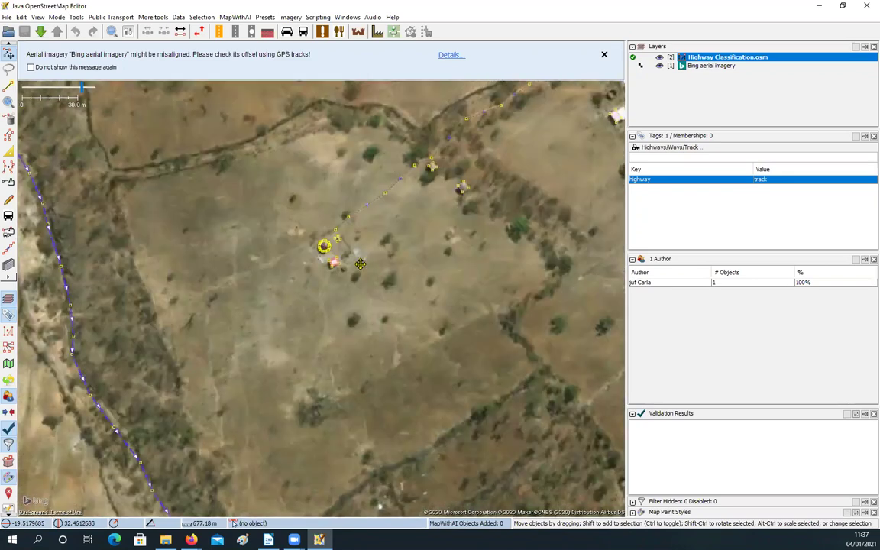
drag(362, 264, 309, 363)
drag(520, 158, 366, 347)
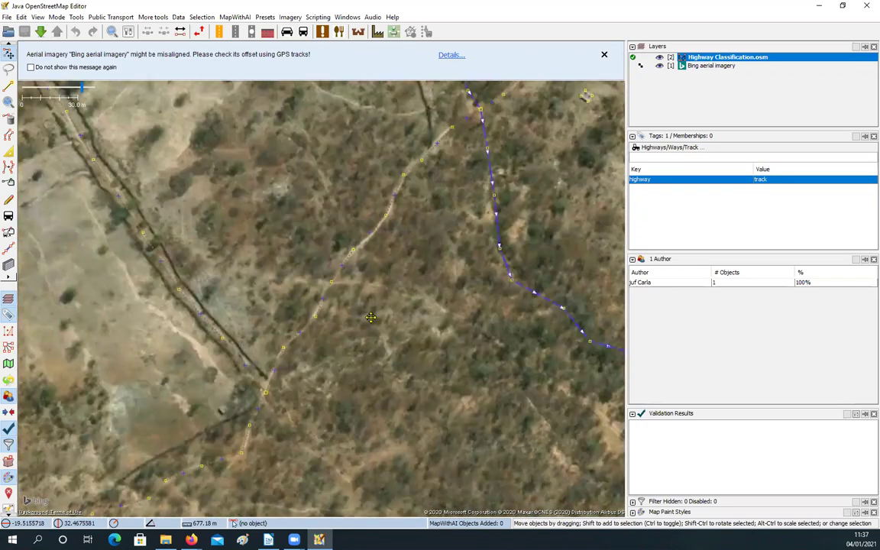
Return to the hedge-lined way and examine its width between the hedges in close-up imagery.
key(ctrl+Left)
key(ctrl+Left)
key(ctrl+Down)
key(ctrl+Down)
drag(260, 196, 307, 277)
drag(213, 100, 279, 220)
scroll(280, 221, up, 5)
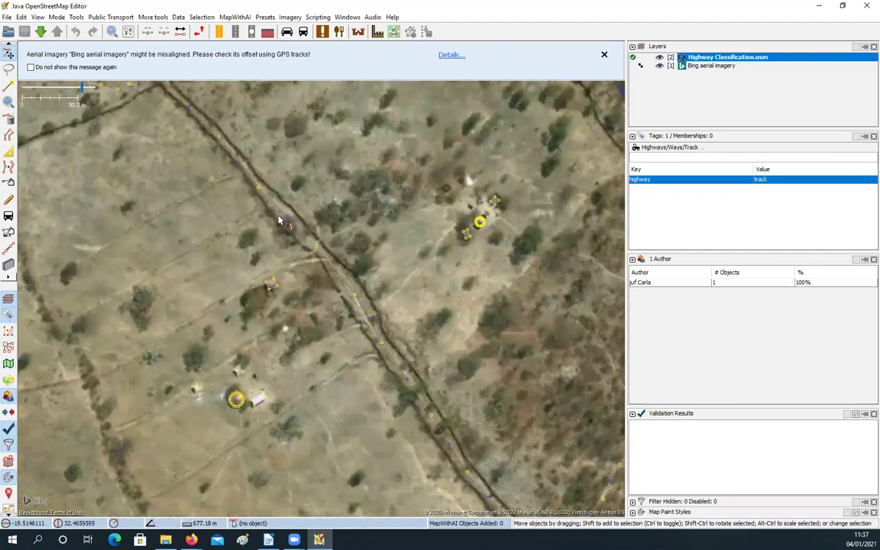
key(ctrl+Down)
key(ctrl+Right)
key(ctrl+Down)
key(ctrl+Right)
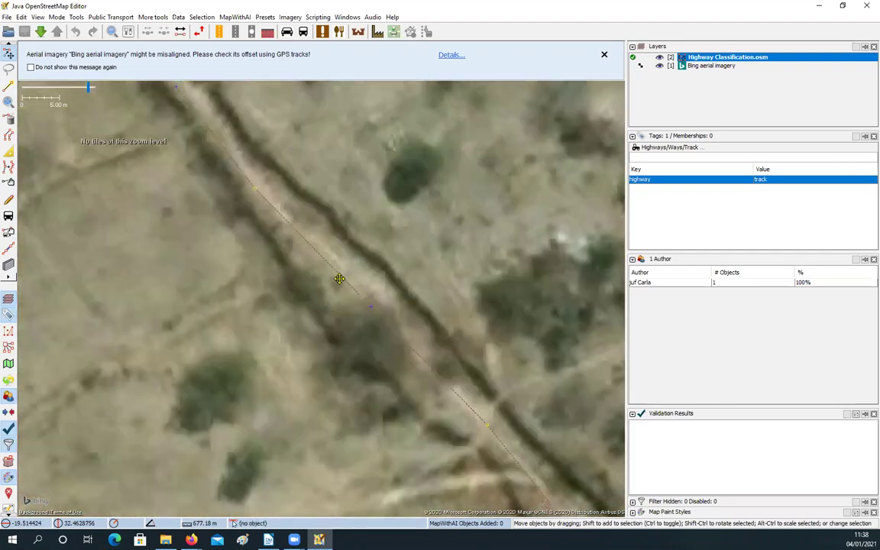
Compare the mapped line of the hedge-lined way with the visible wheel tracks and the side trails joining it.
click(365, 314)
drag(334, 274, 252, 175)
mouse_move(359, 299)
mouse_down()
mouse_move(312, 228)
mouse_move(299, 223)
mouse_up()
drag(377, 320, 339, 271)
click(392, 392)
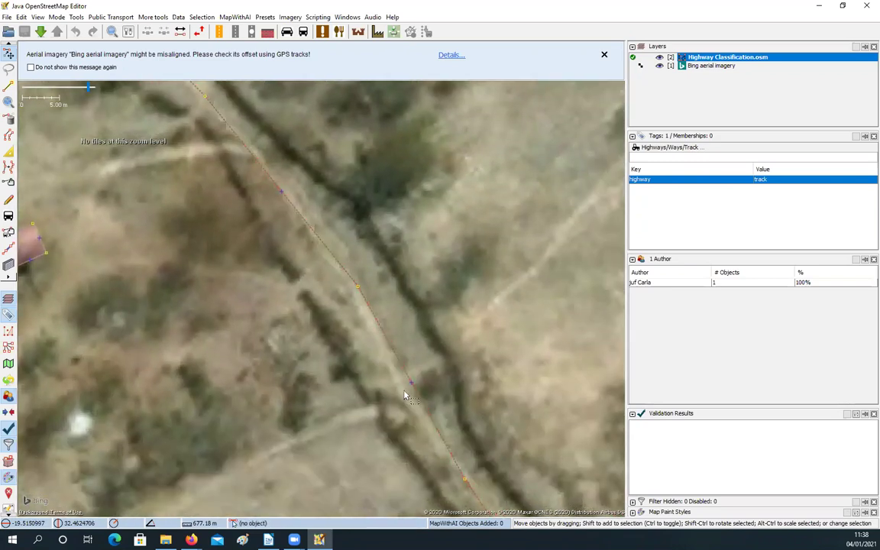
drag(385, 365, 376, 349)
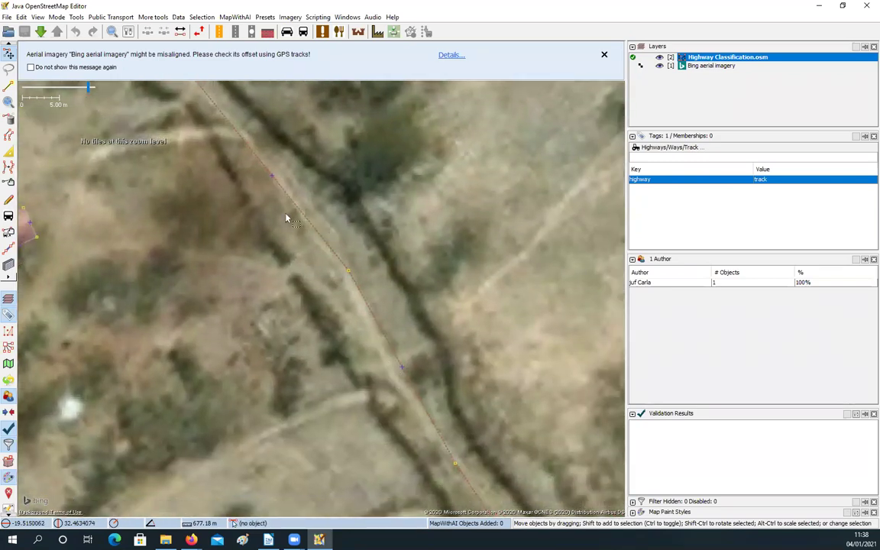
drag(290, 344, 307, 292)
scroll(307, 292, down, 2)
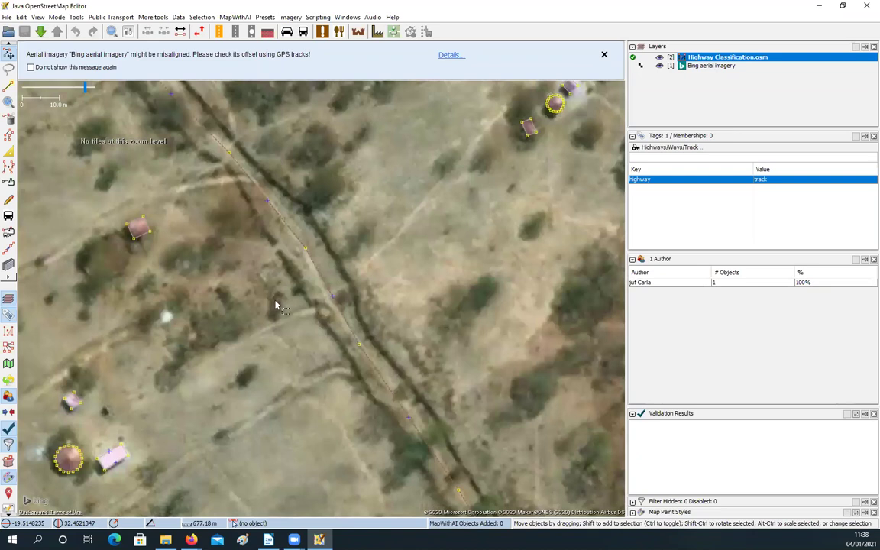
drag(204, 220, 275, 305)
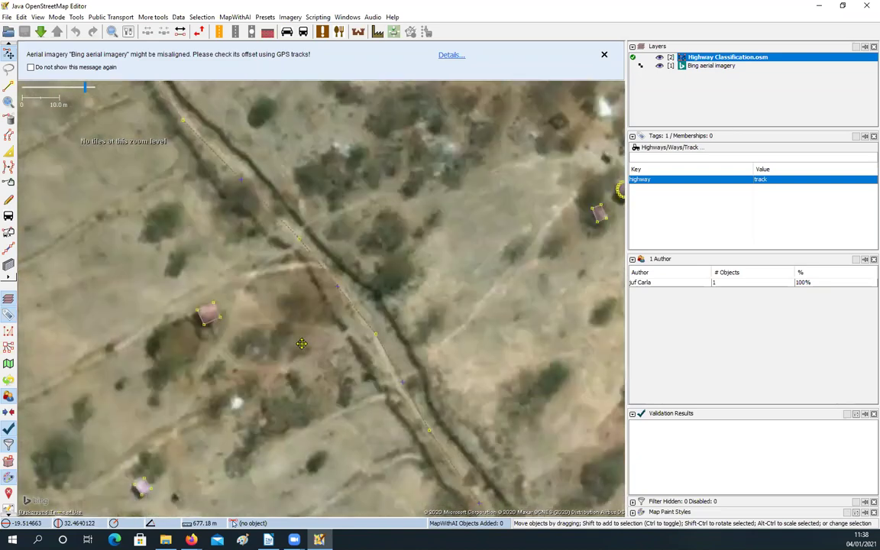
Inspect the junction at the northwestern end of the hedge-lined way and the highways and fields surrounding it.
key(ctrl+Up)
key(ctrl+Left)
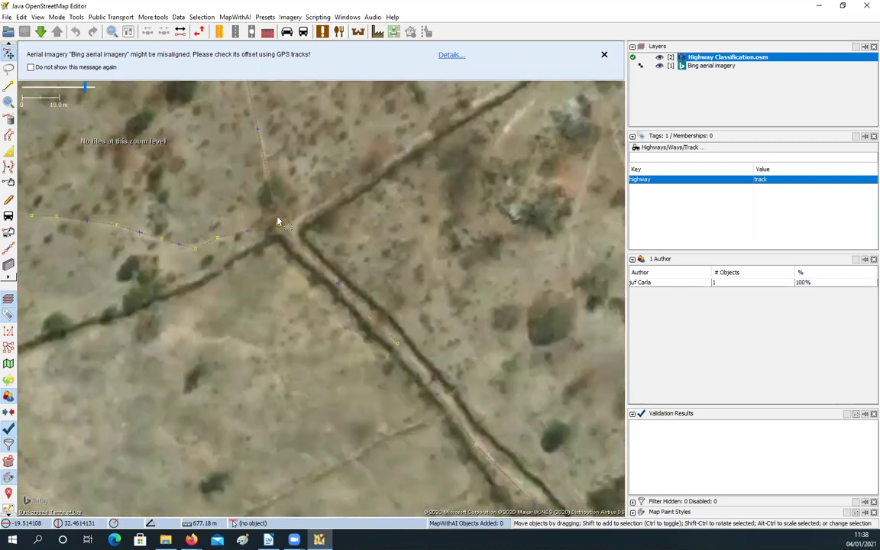
scroll(271, 290, down, 2)
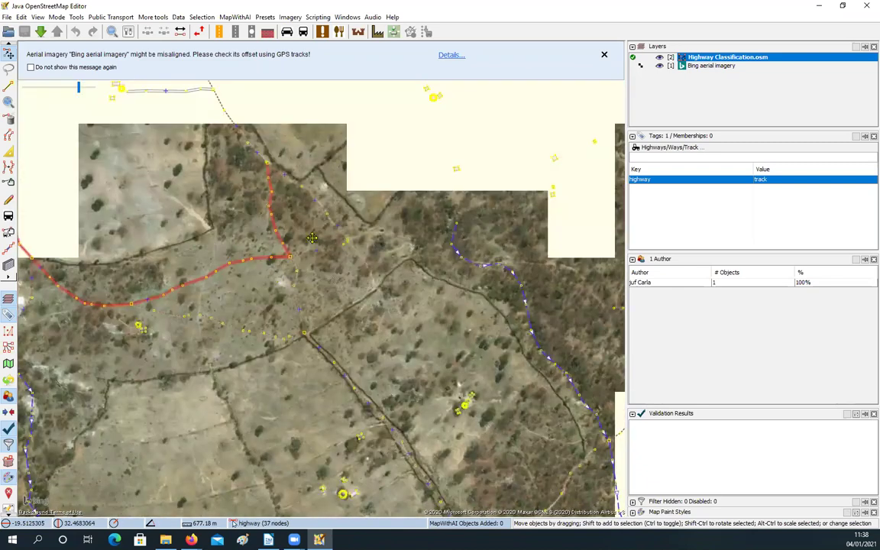
drag(271, 244, 344, 305)
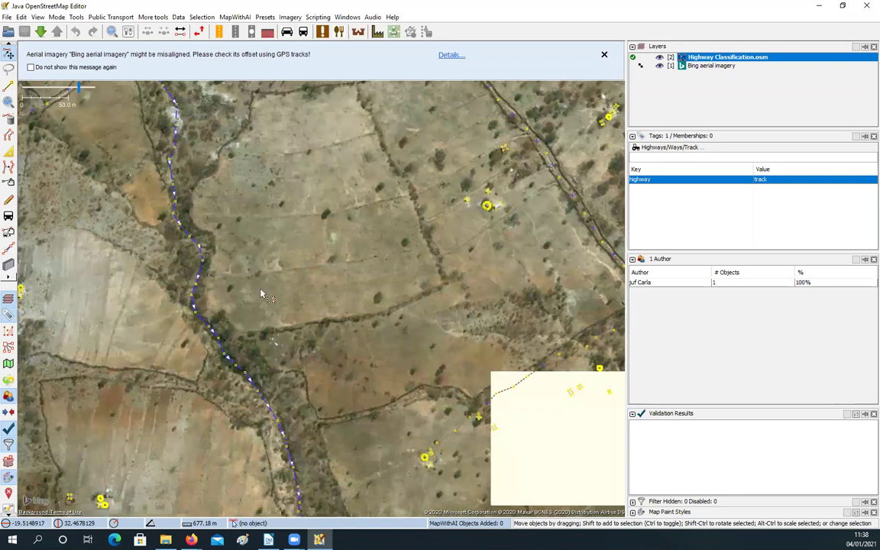
Measure the hedge-lined way's width with a temporary line drawn across it, and delete the leftover node.
scroll(267, 293, down, 1)
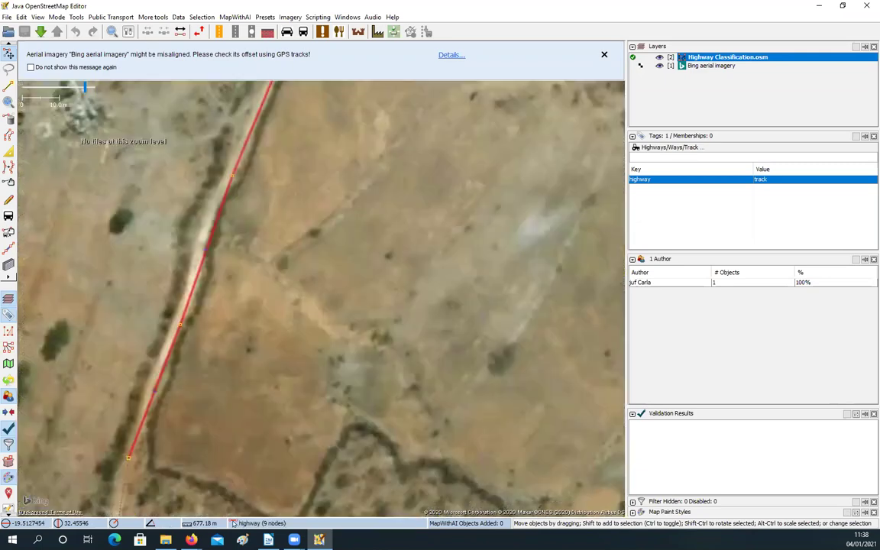
scroll(203, 298, up, 1)
key(Escape)
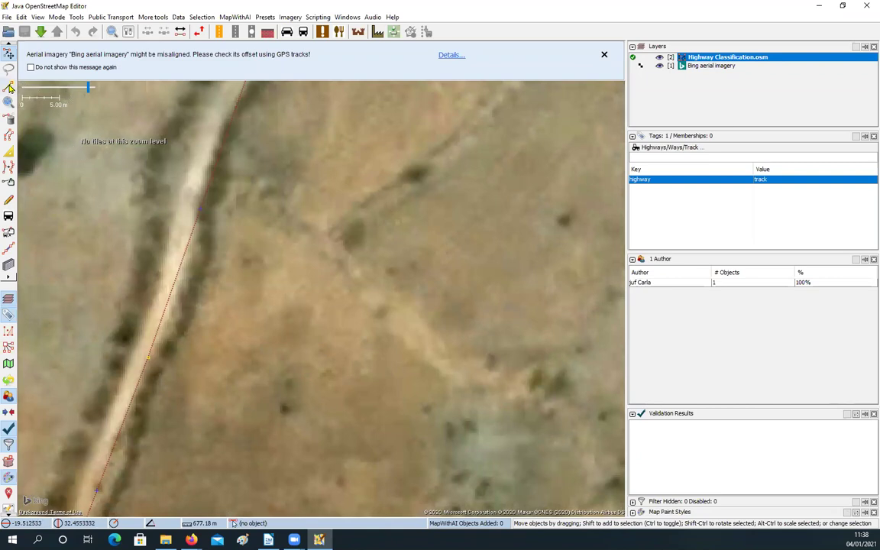
key(a)
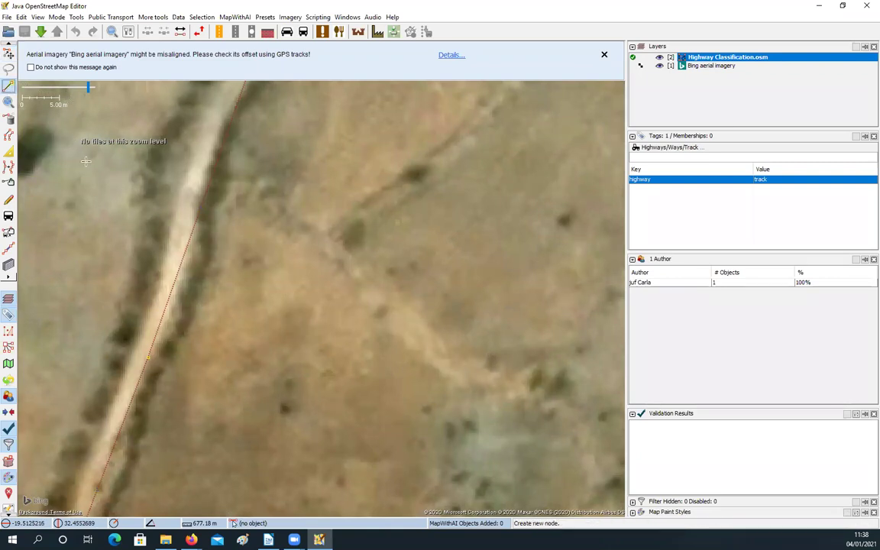
click(145, 309)
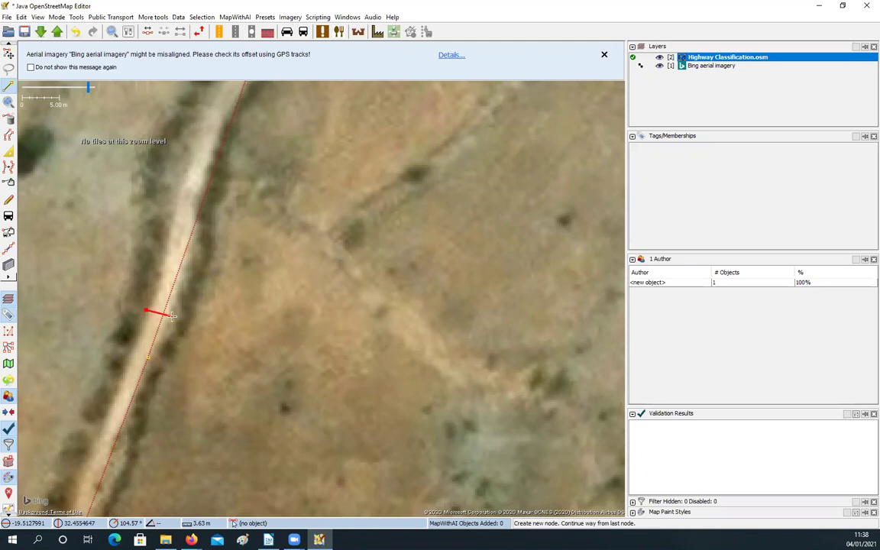
key(Escape)
double_click(143, 311)
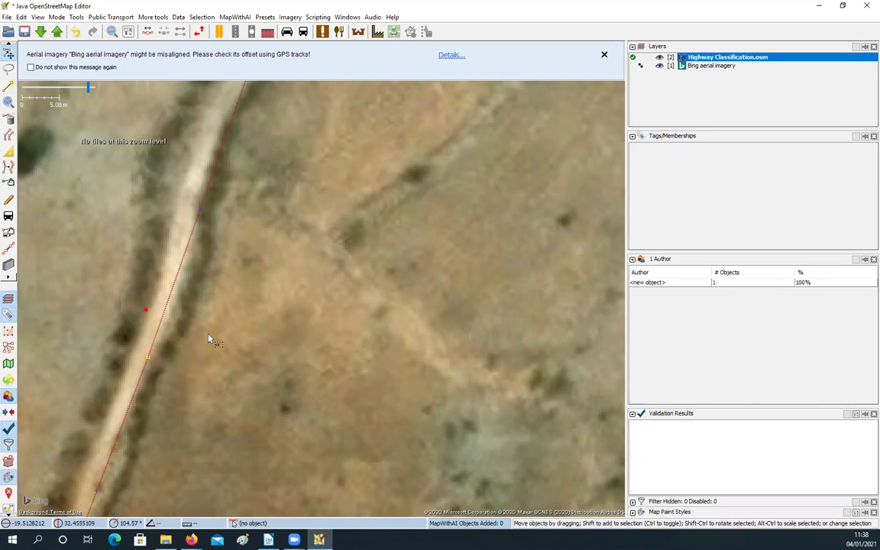
key(Delete)
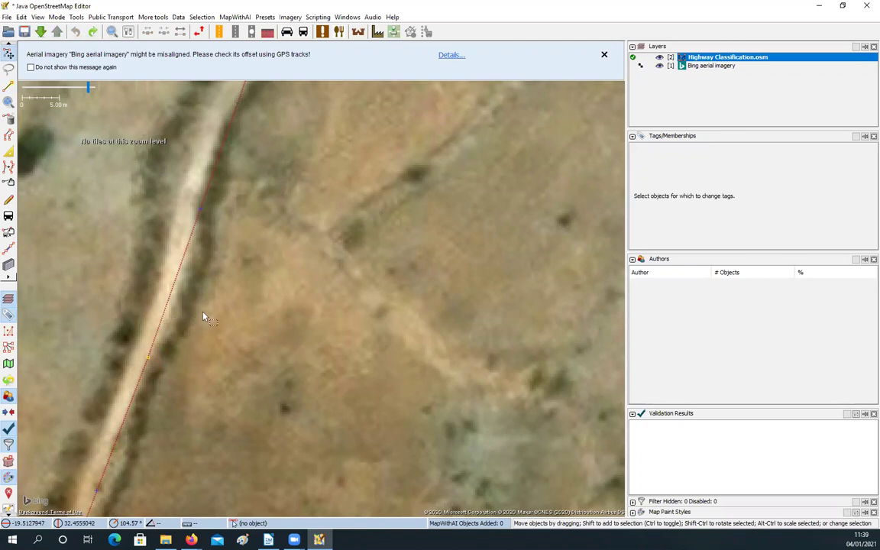
Check the highway tag and author of the hedge-lined way, and examine its course over the waterway to the next junction.
scroll(203, 316, down, 2)
scroll(203, 314, down, 2)
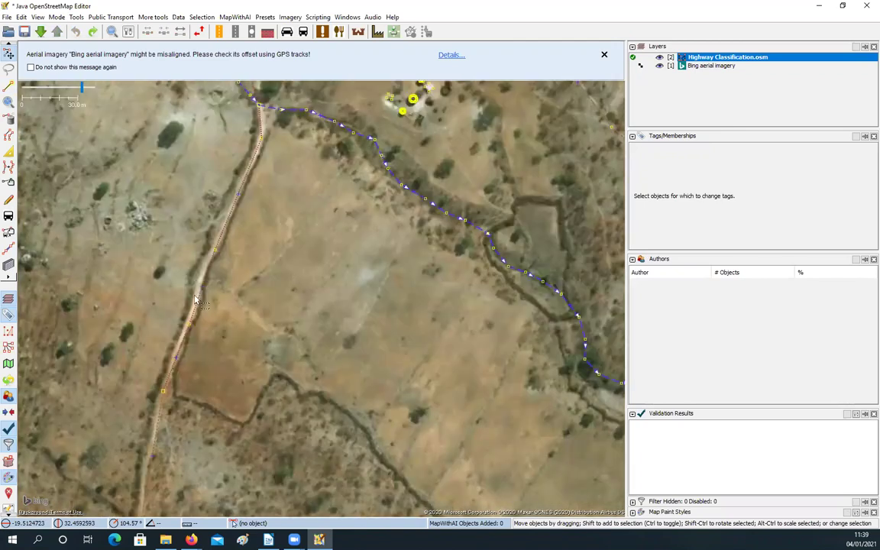
scroll(196, 267, up, 3)
click(222, 232)
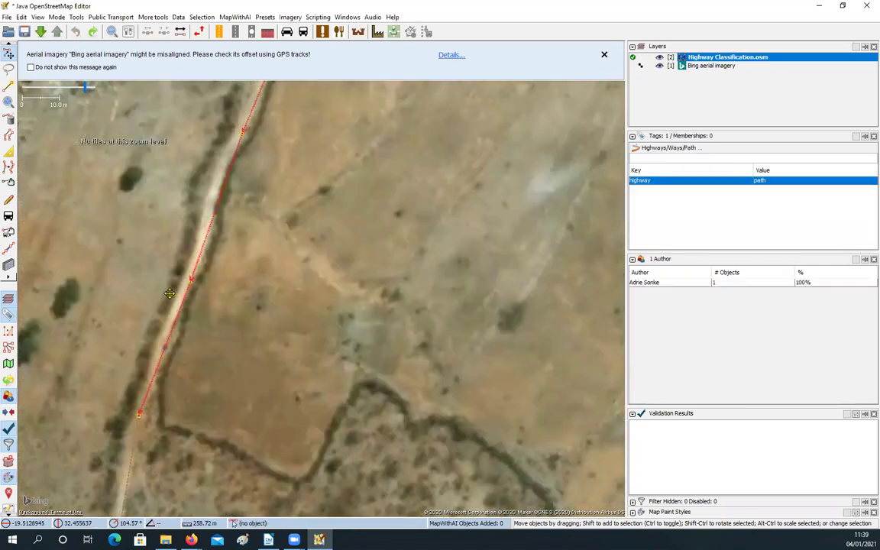
scroll(191, 188, down, 2)
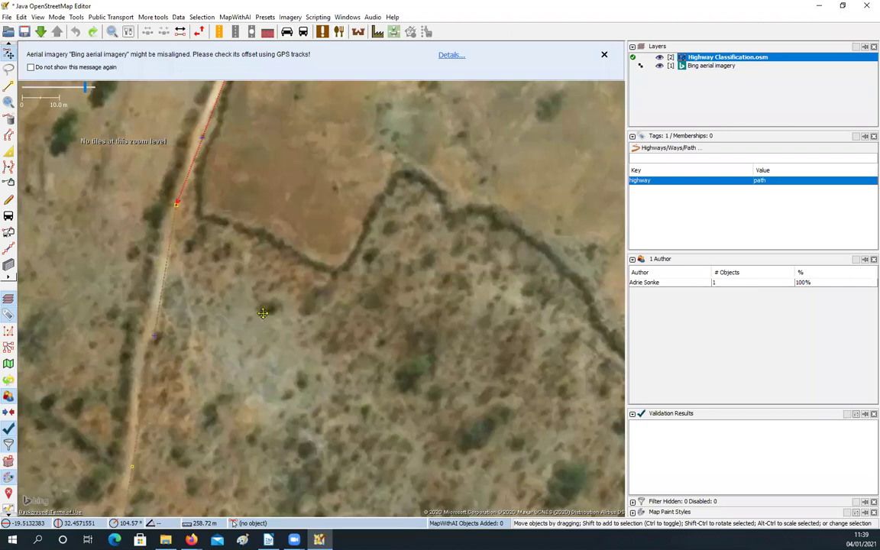
scroll(331, 275, down, 3)
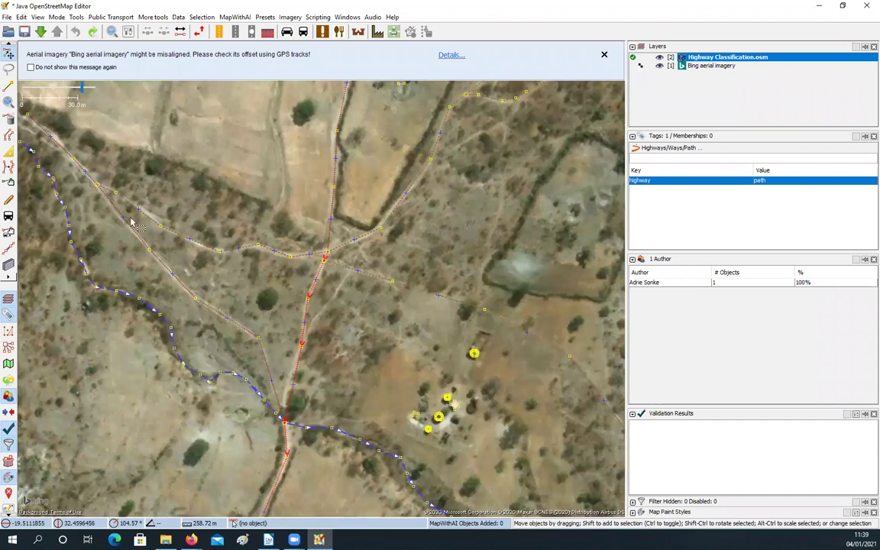
Check the highway tag and author of the way running northwest from the waterway crossing, and examine its fork.
drag(386, 340, 523, 435)
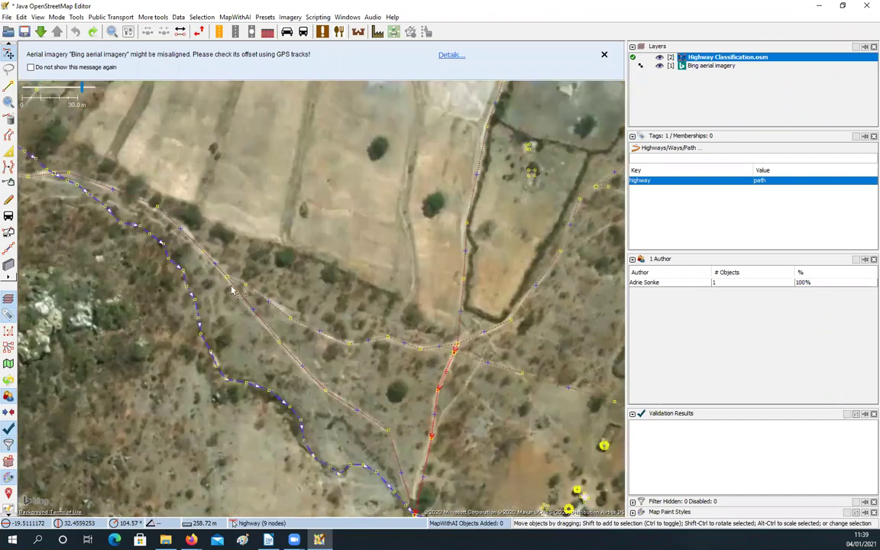
key(3)
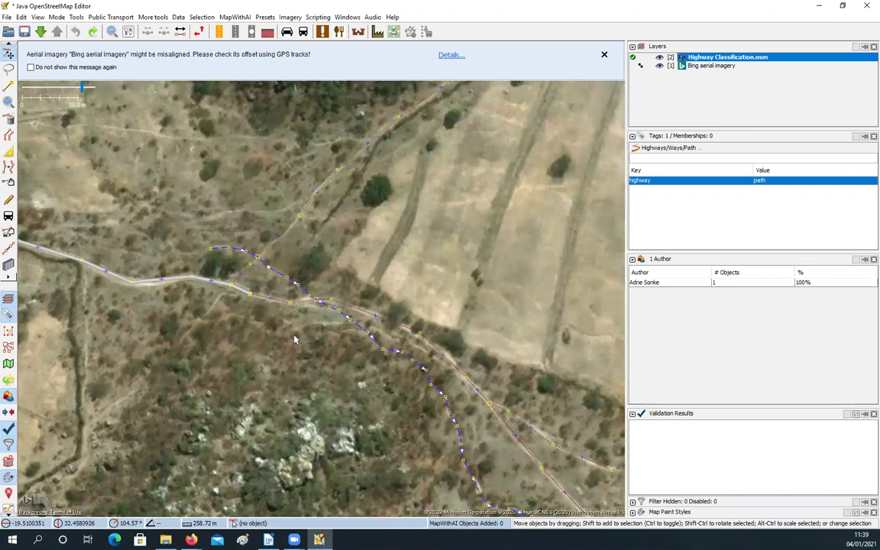
key(3)
key(3)
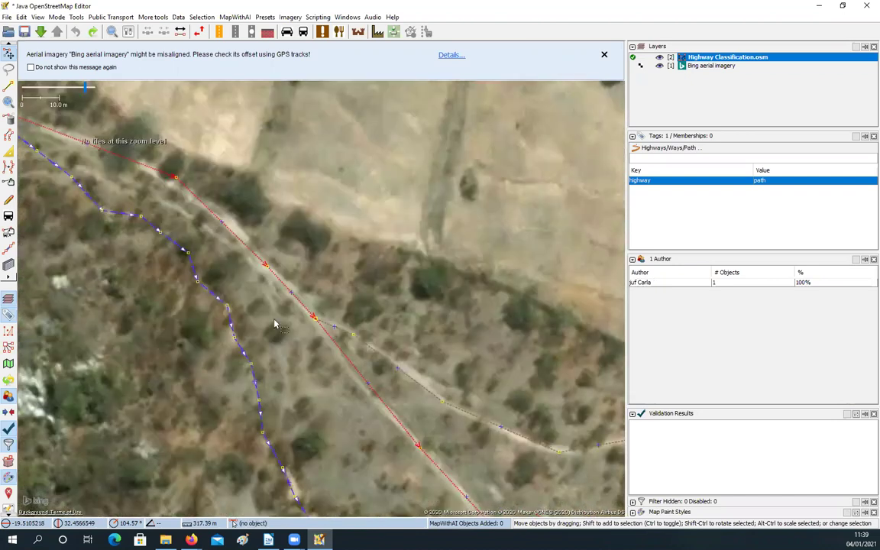
key(3)
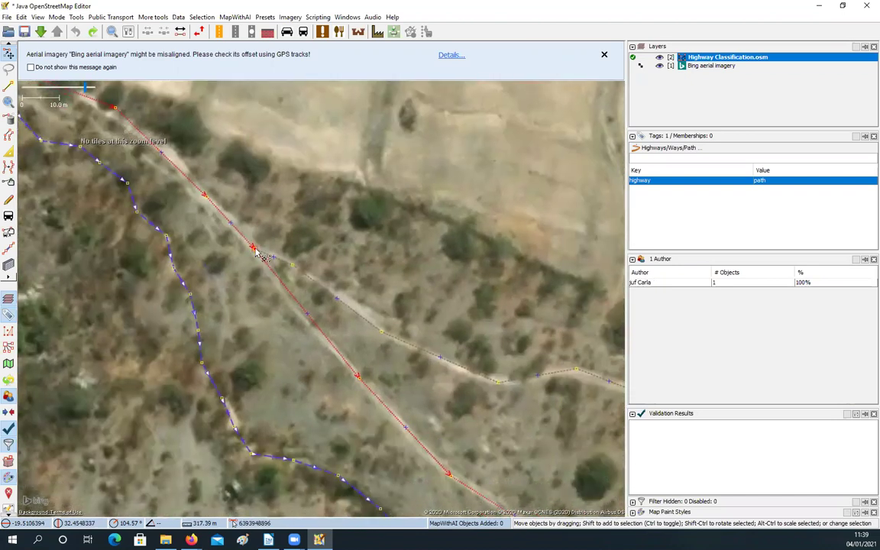
Compare the highway tags of the ways meeting at the fork, and trace the eastern branch to the crossroads.
shift+click(254, 249)
key(p)
key(Return)
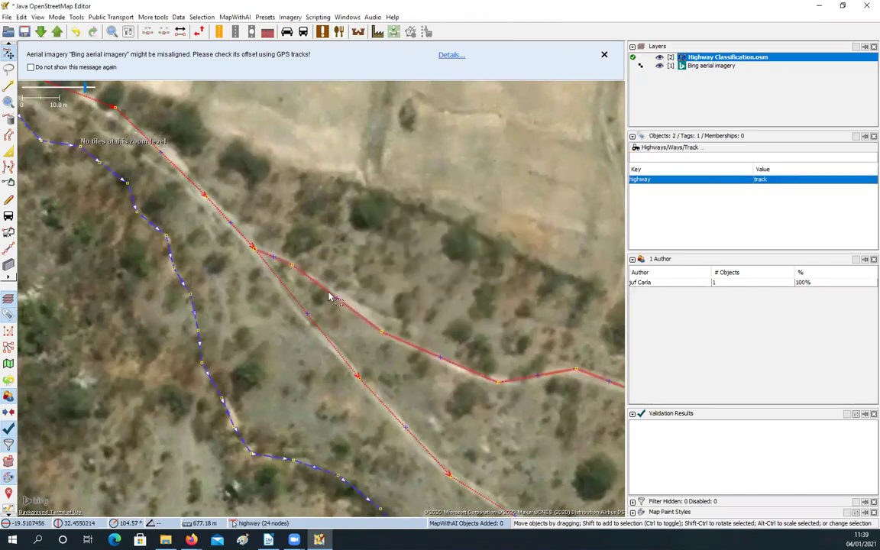
shift+click(231, 224)
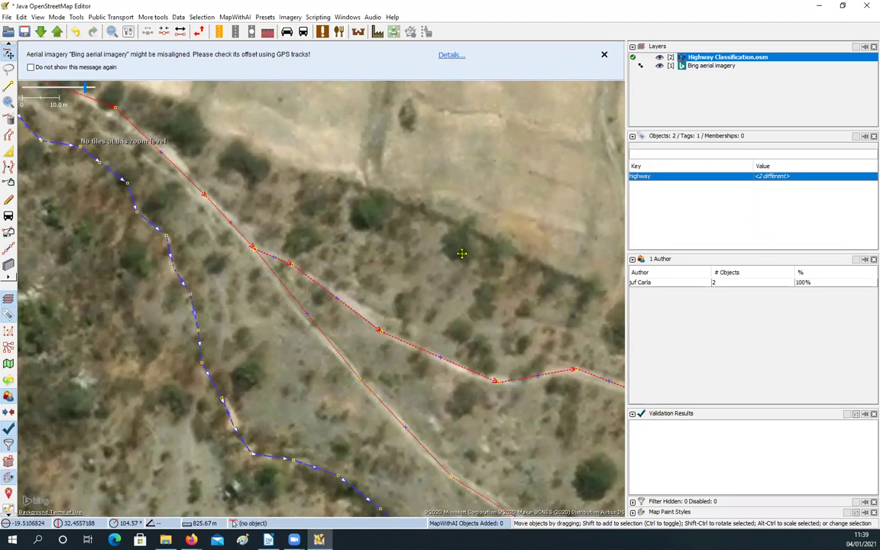
drag(442, 249, 409, 237)
drag(472, 270, 265, 198)
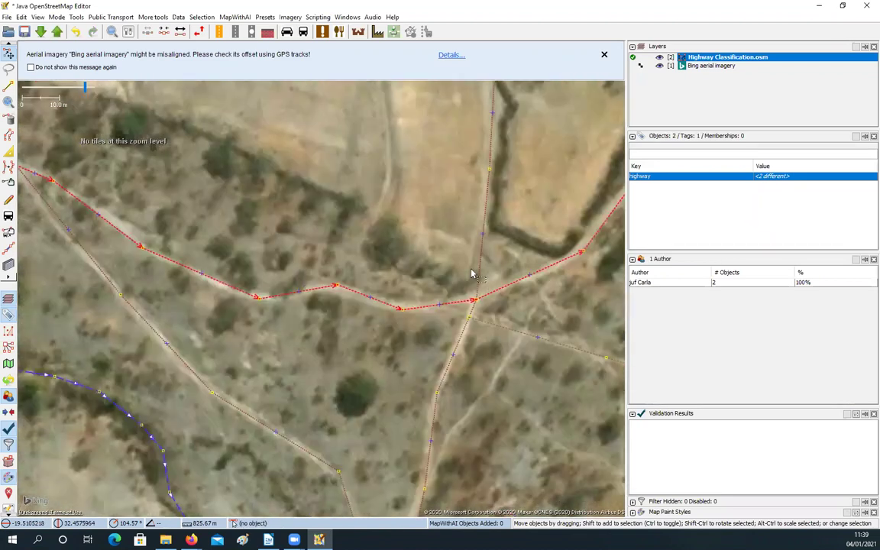
scroll(407, 243, down, 2)
click(411, 261)
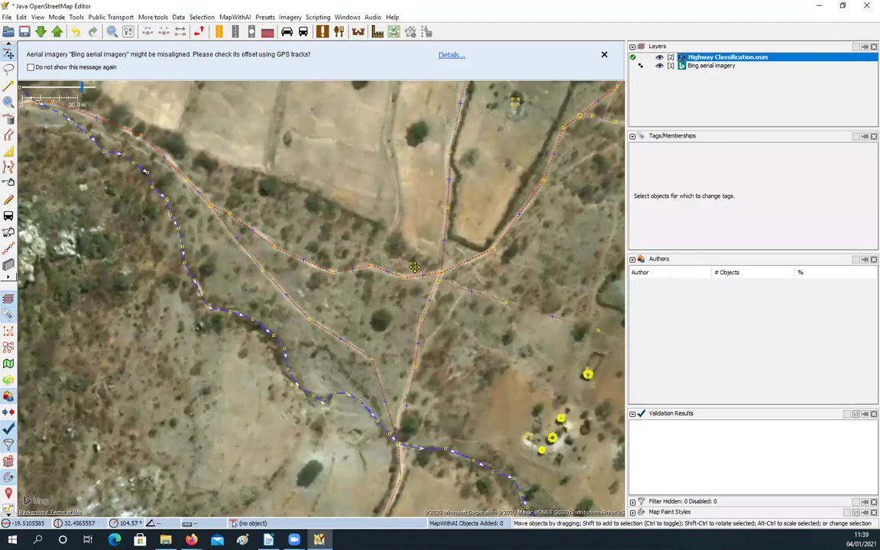
Trace the way from the crossroads south over the waterway to the junction near the isolated buildings.
drag(546, 231, 383, 214)
drag(346, 321, 329, 232)
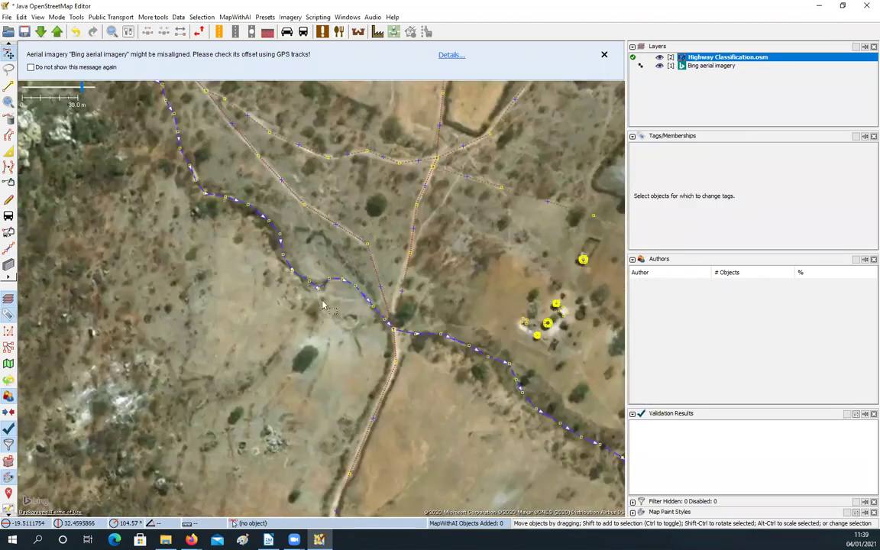
drag(304, 466, 324, 165)
drag(359, 400, 344, 197)
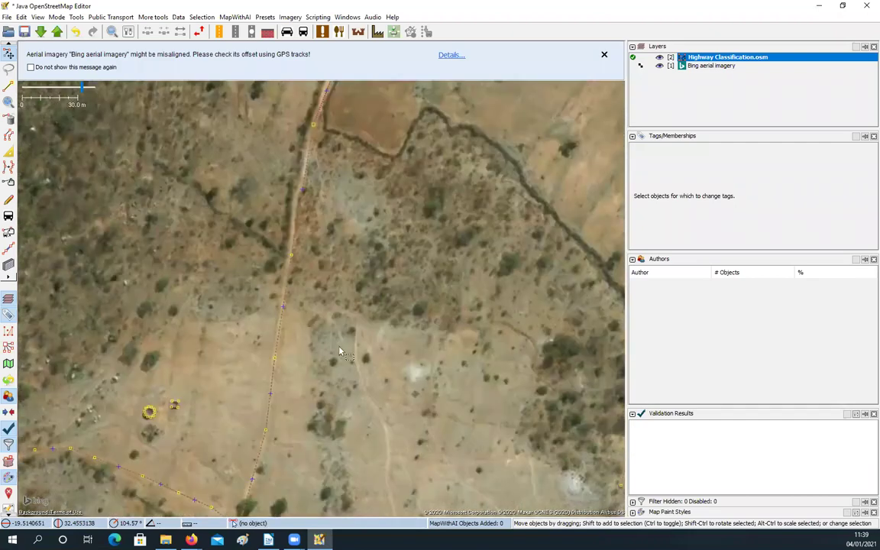
scroll(314, 247, down, 2)
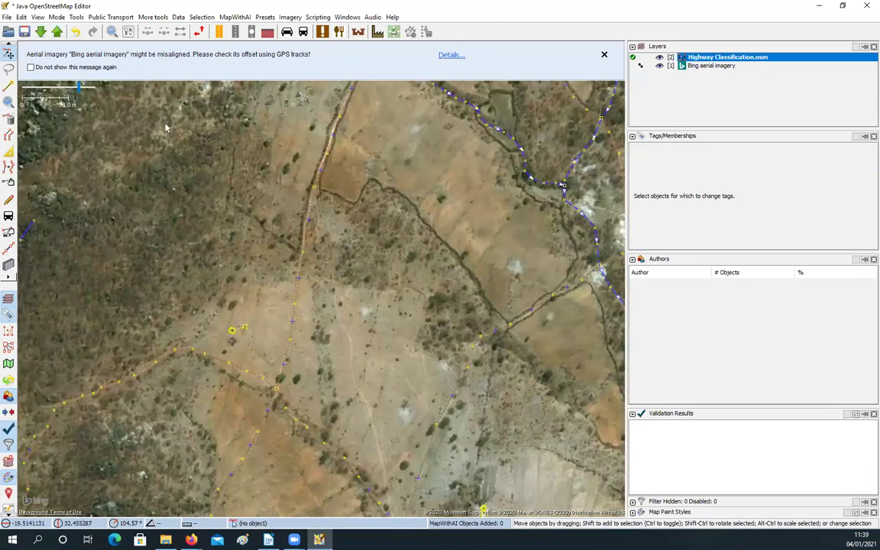
Retrace the north-south way between the waterway crossing and the southern junction, and compare how the surrounding highways connect.
drag(362, 187, 362, 428)
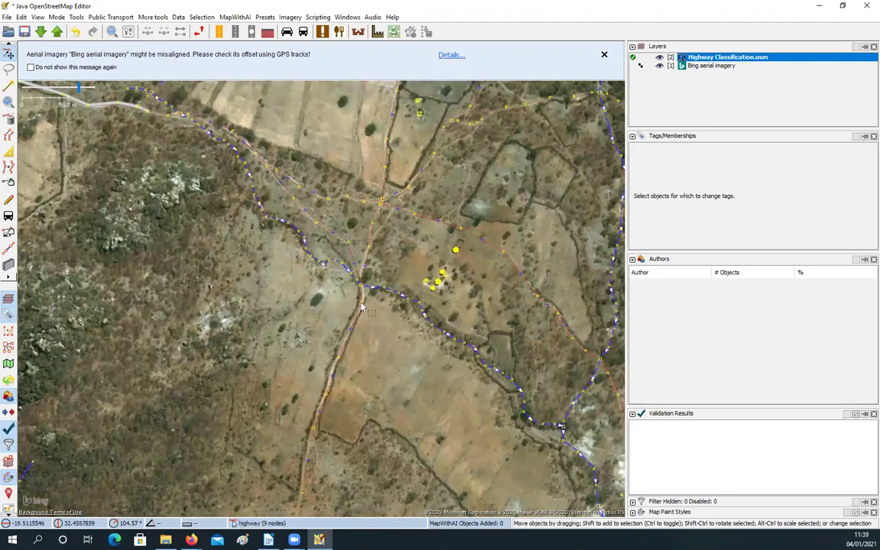
drag(312, 235, 314, 227)
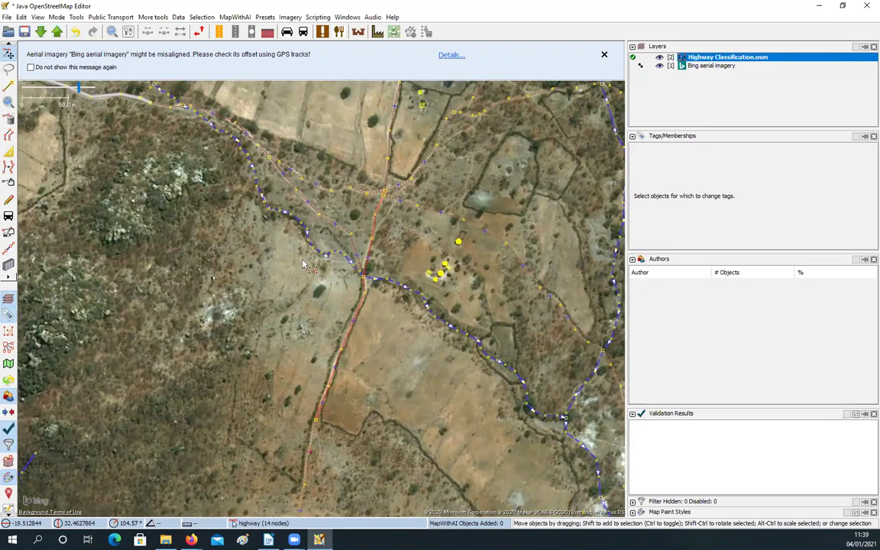
drag(289, 377, 287, 311)
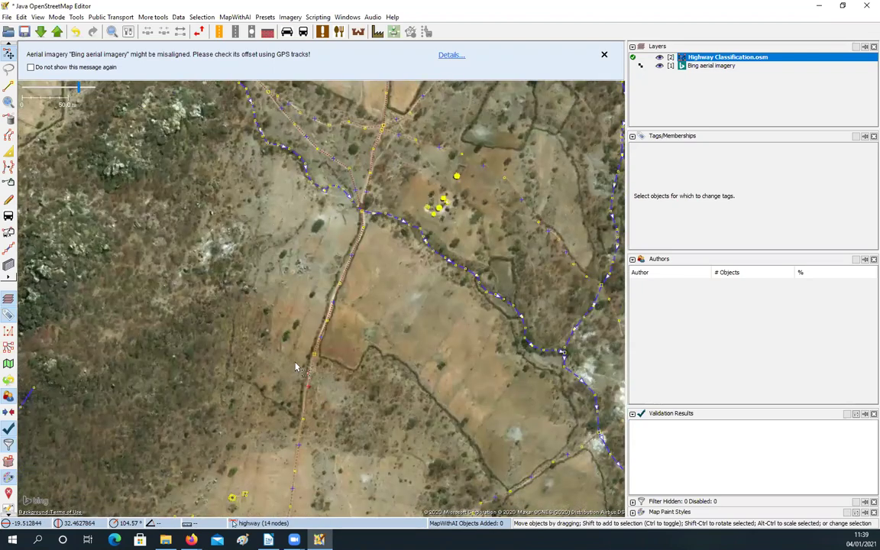
key(ctrl+Down)
key(ctrl+Down)
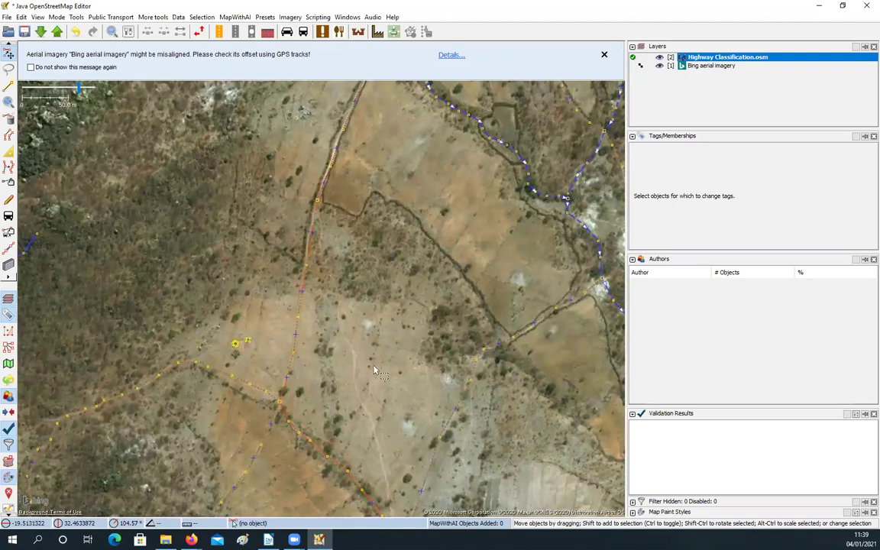
key(ctrl+Up)
key(ctrl+Up)
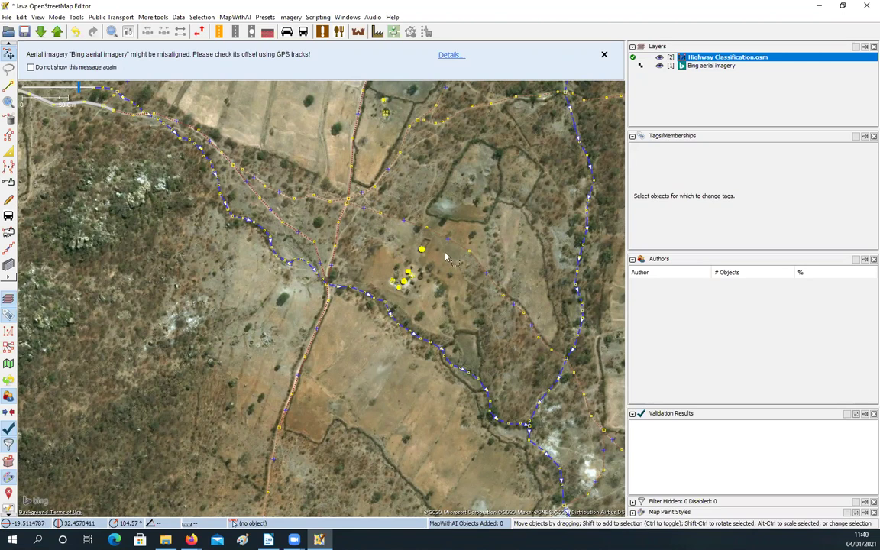
Examine the waterway crossing in close-up imagery, including the trails between the north-south way and the homestead to its east.
drag(490, 297, 474, 290)
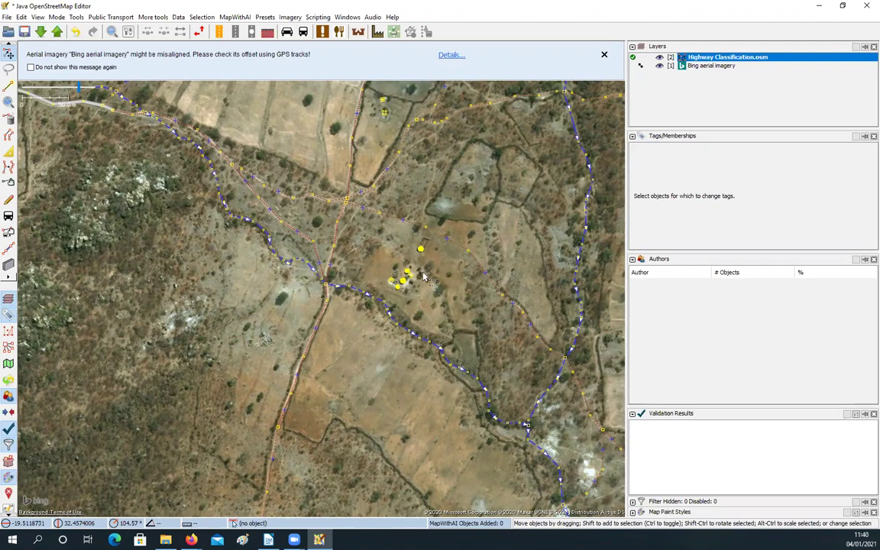
drag(343, 201, 321, 195)
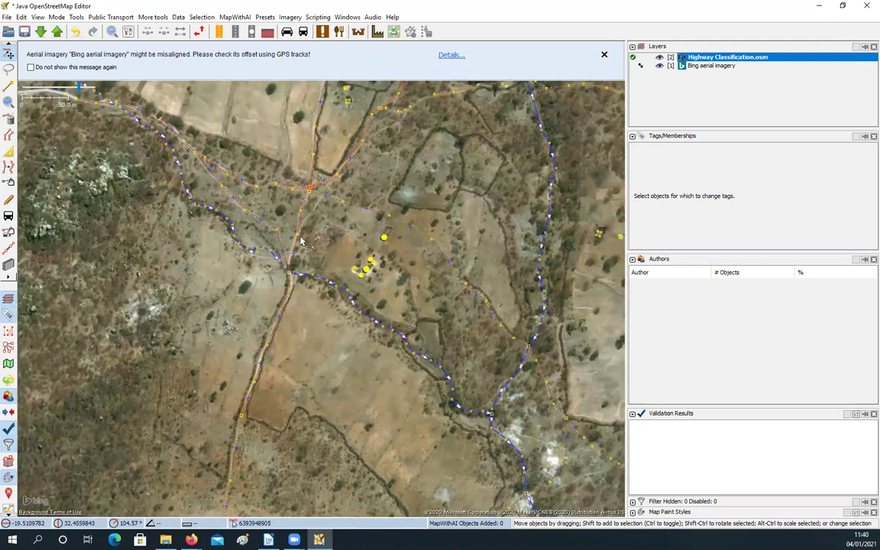
scroll(304, 212, up, 2)
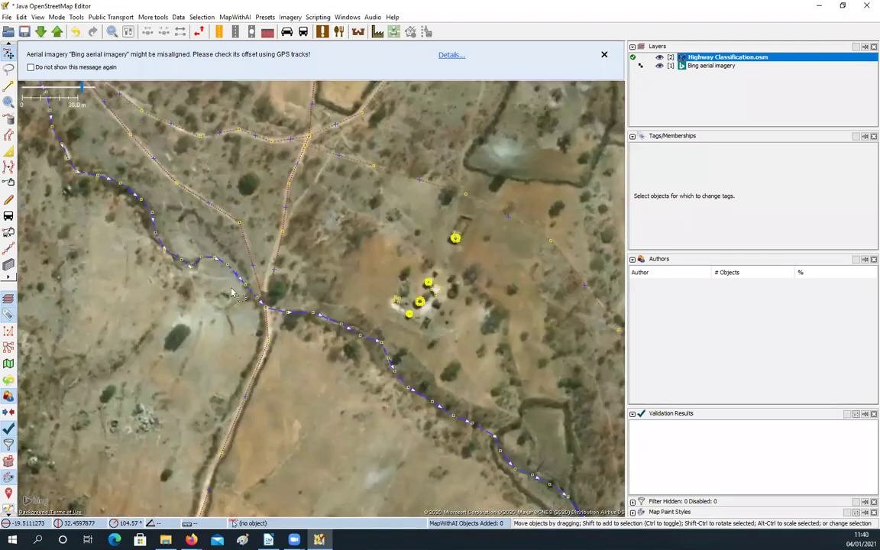
drag(415, 186, 415, 279)
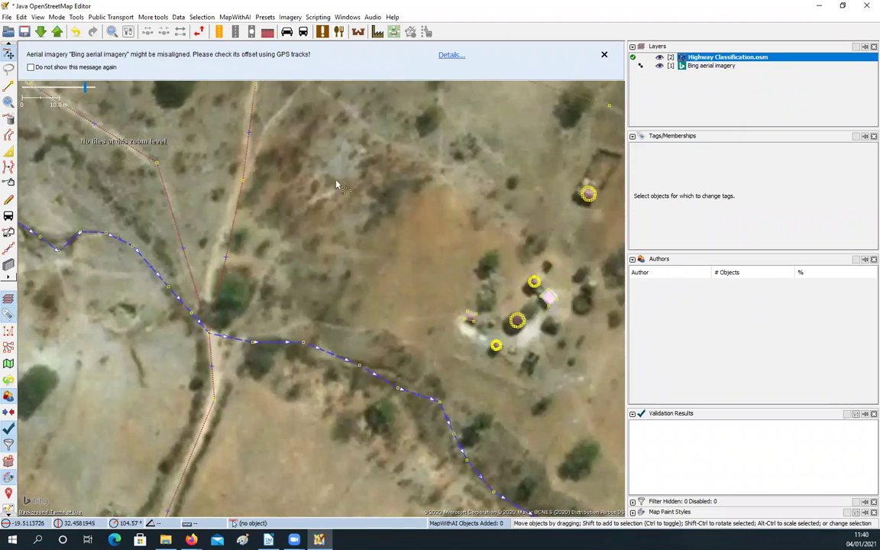
drag(534, 362, 472, 307)
drag(324, 281, 390, 314)
scroll(389, 314, down, 3)
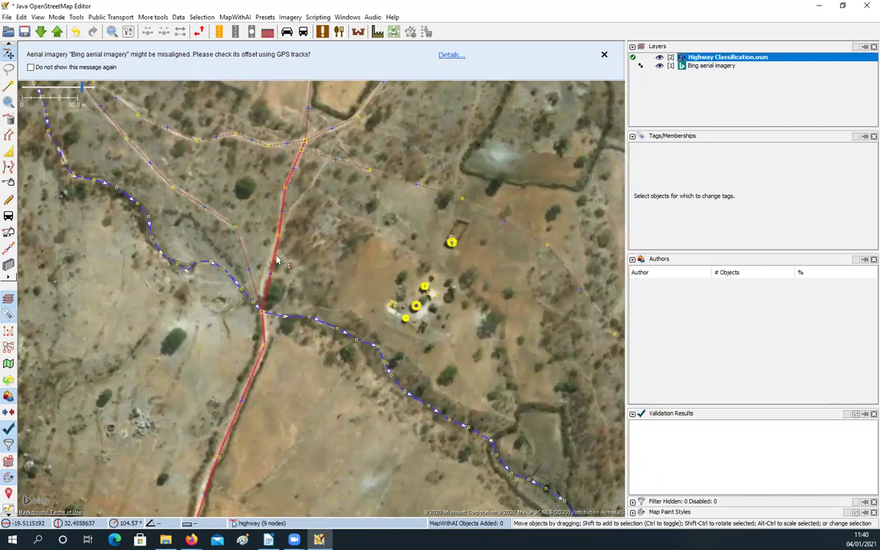
Inspect the imagery around the homestead and southeast along the waterway for trails linking it to the mapped ways.
drag(305, 261, 330, 237)
drag(357, 204, 344, 291)
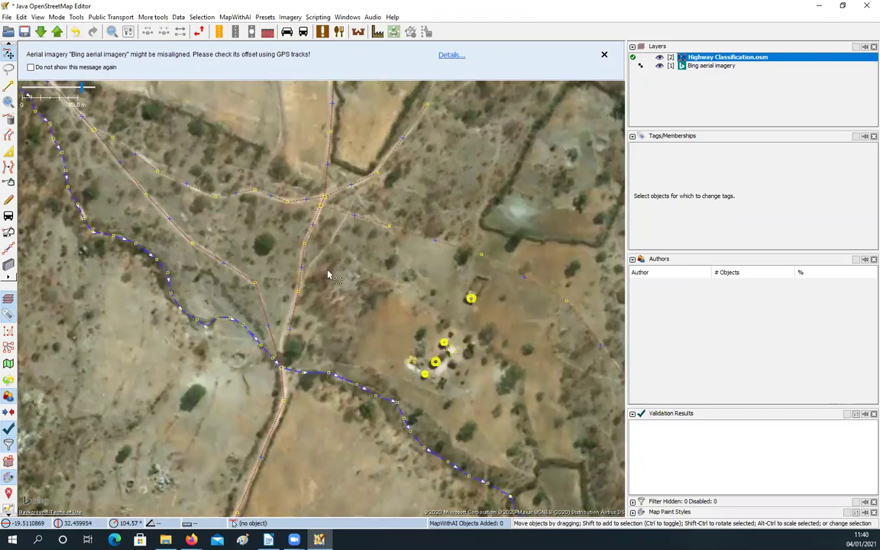
drag(412, 306, 321, 265)
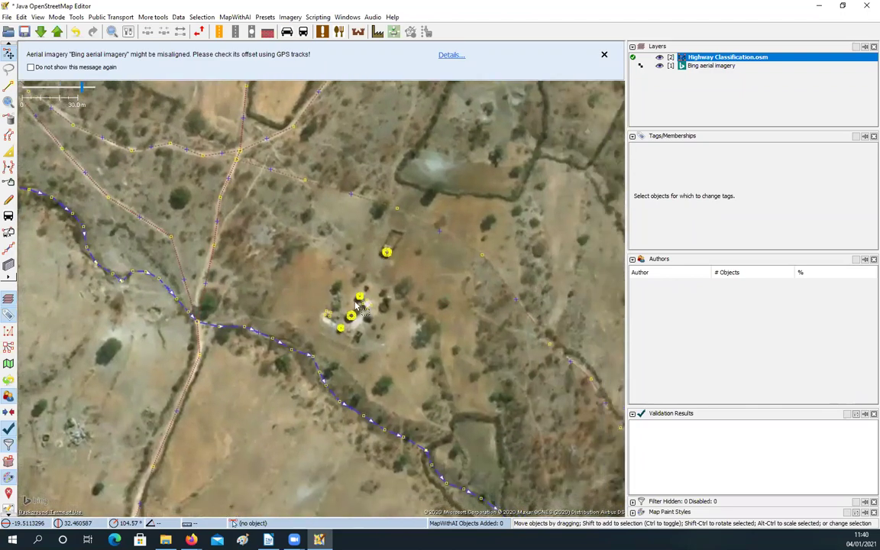
drag(393, 286, 332, 264)
scroll(332, 265, up, 2)
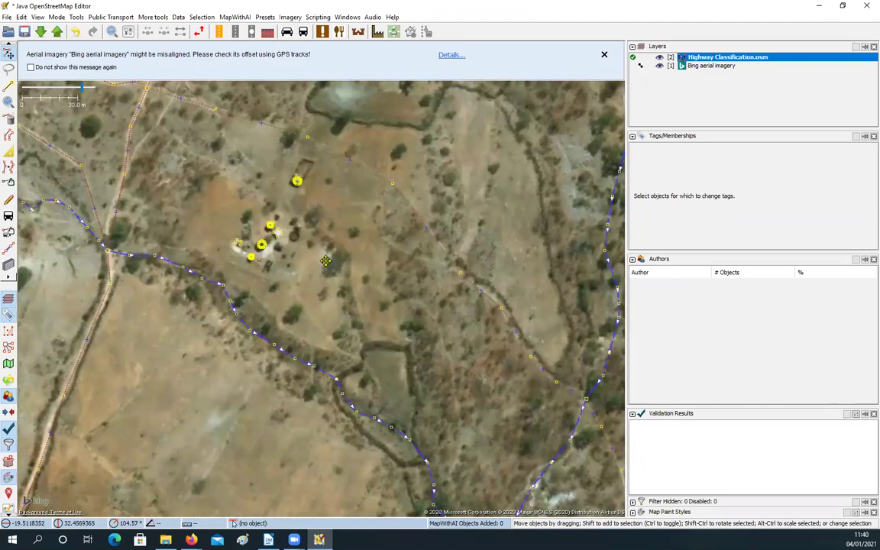
drag(263, 222, 262, 156)
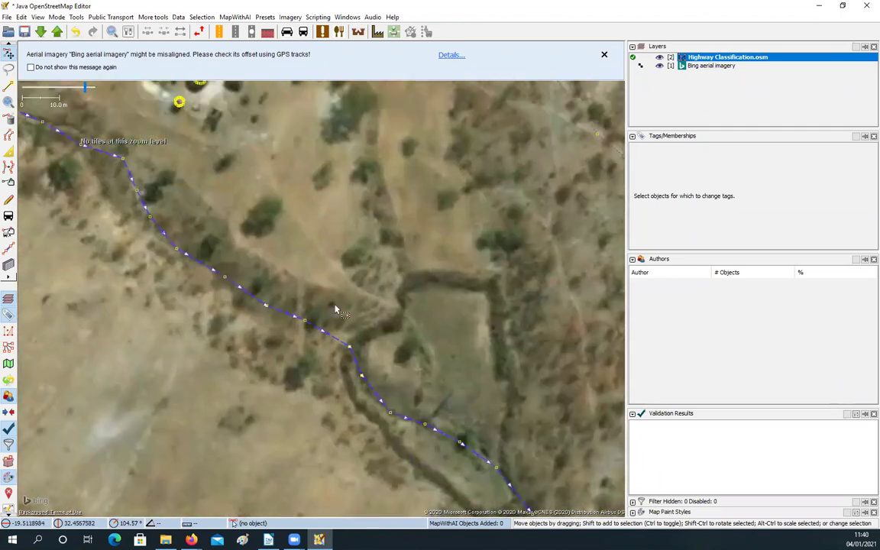
Examine the imagery east and north of the homestead, including the field boundaries up to the eastern waterway, for trails linking the mapped ways.
drag(335, 309, 365, 355)
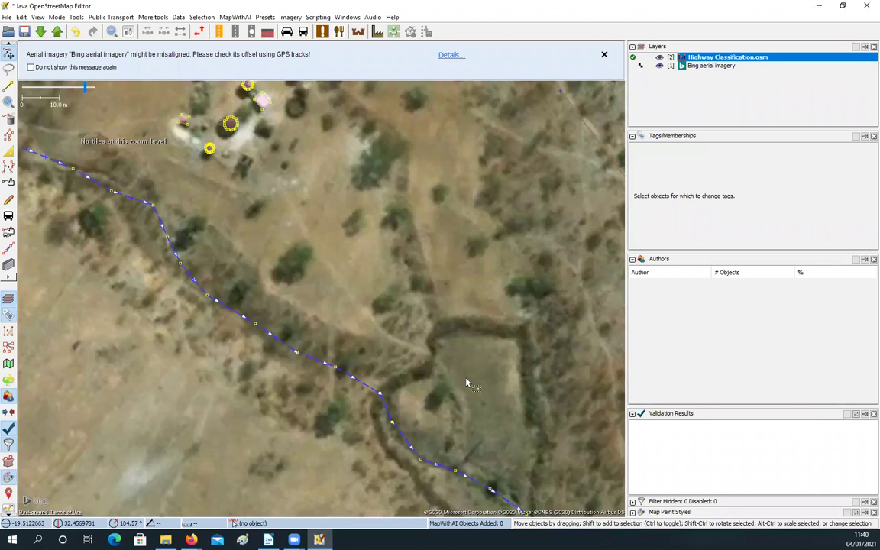
scroll(388, 351, down, 3)
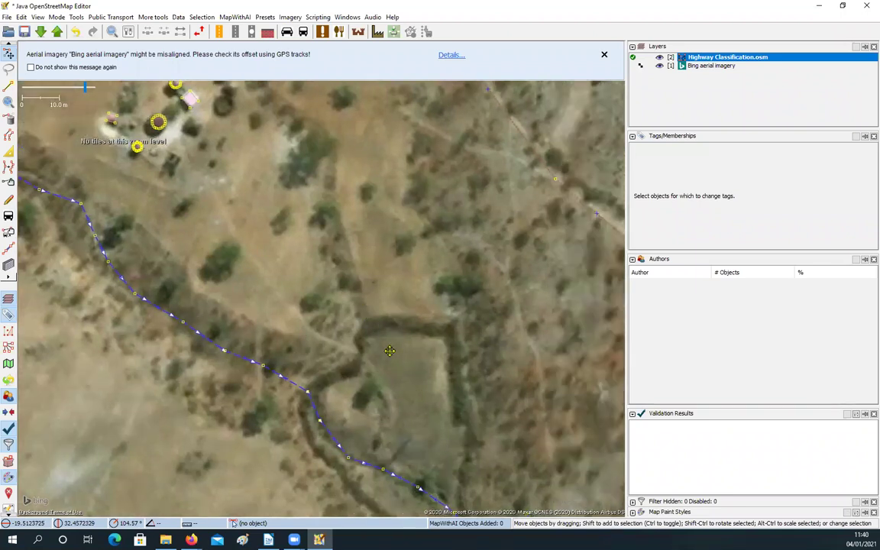
drag(520, 338, 476, 372)
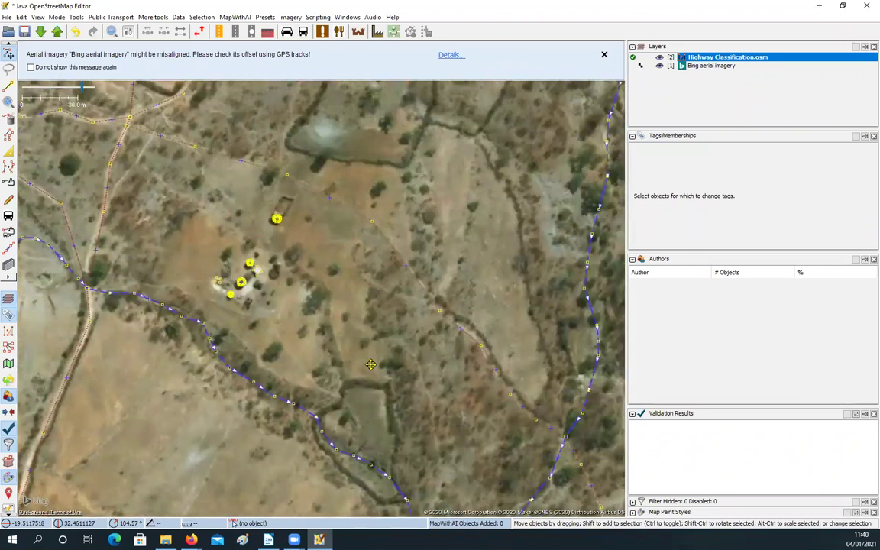
drag(370, 364, 367, 368)
drag(361, 252, 379, 322)
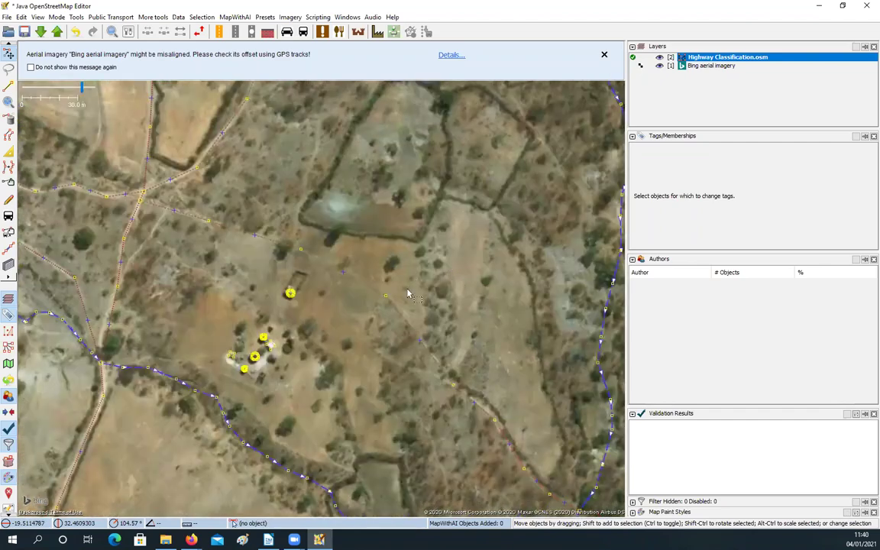
drag(447, 183, 409, 291)
drag(458, 187, 415, 244)
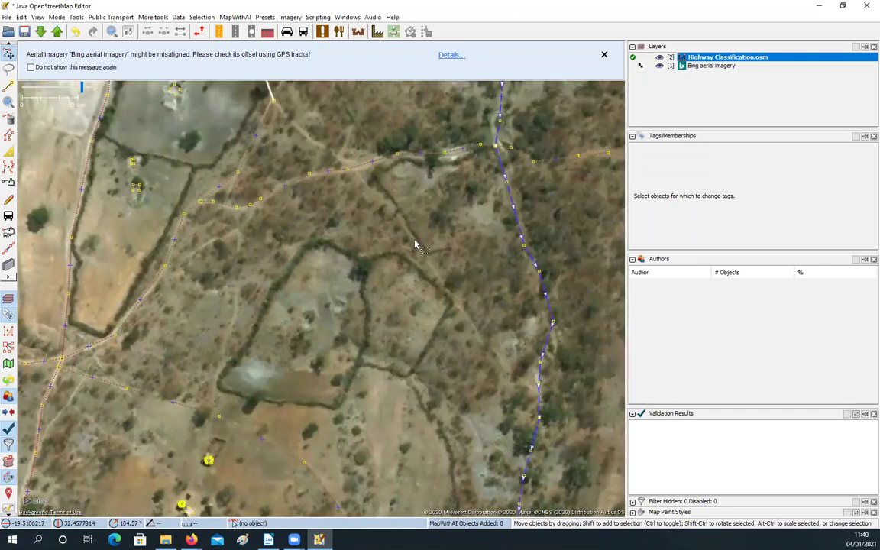
scroll(394, 276, up, 1)
drag(316, 317, 340, 242)
scroll(415, 242, down, 2)
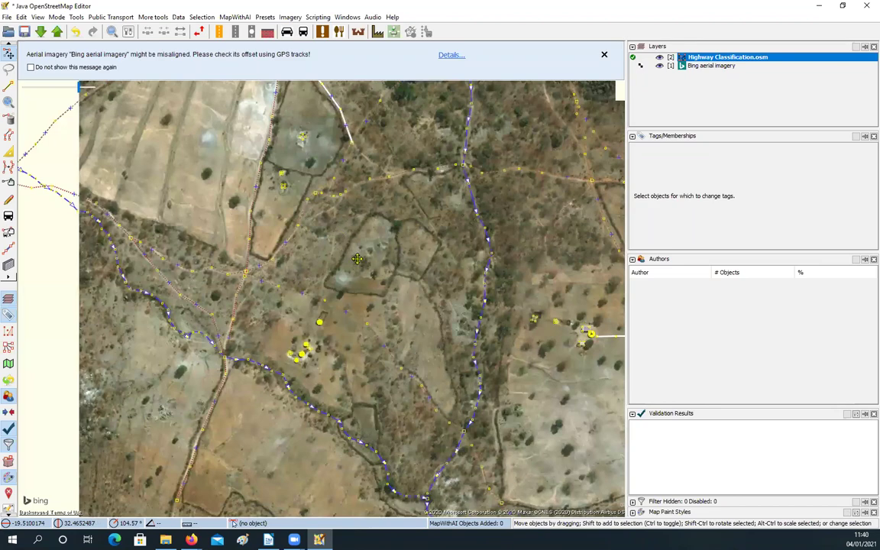
Inspect the ways around the long striped fields, from the homestead at their northern tip down the forest edge, and compare the surrounding highway network.
drag(298, 189, 354, 306)
drag(280, 256, 337, 345)
scroll(304, 237, up, 1)
drag(248, 228, 324, 258)
drag(241, 204, 331, 278)
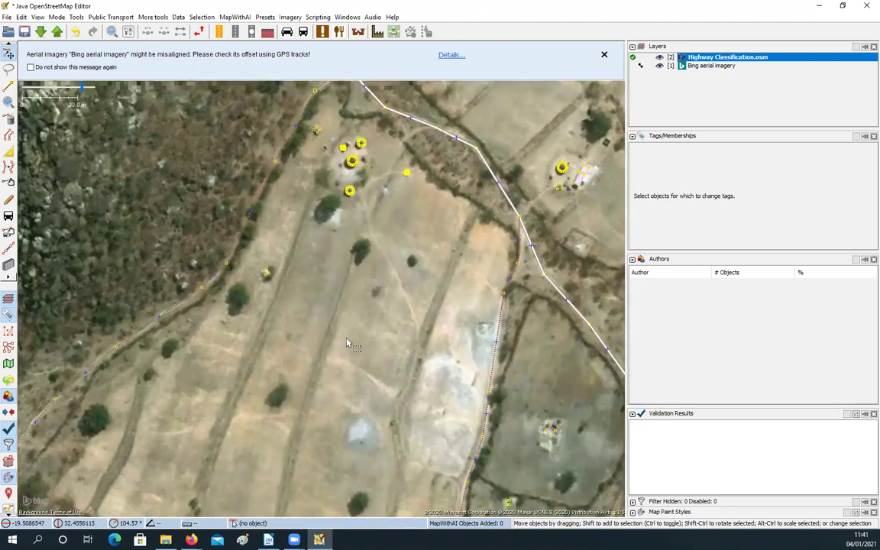
drag(329, 266, 321, 323)
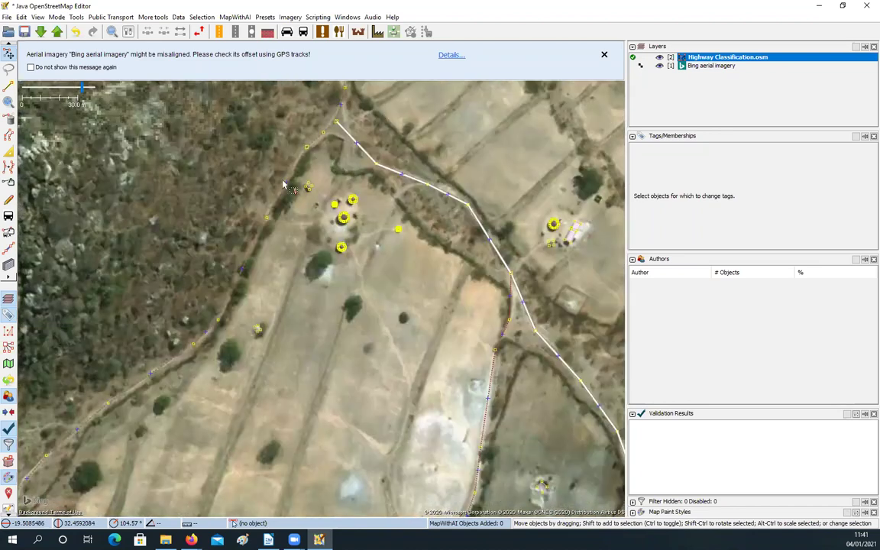
click(250, 256)
drag(382, 414, 348, 262)
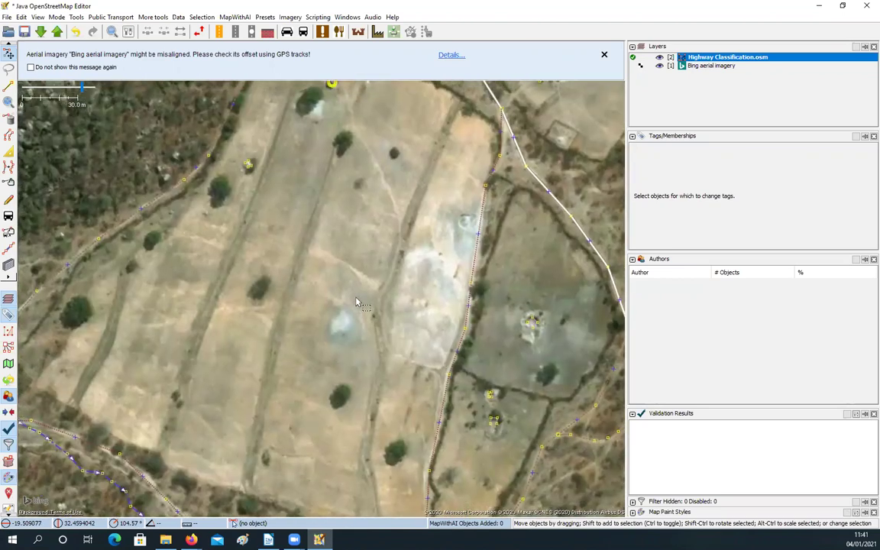
drag(264, 103, 303, 222)
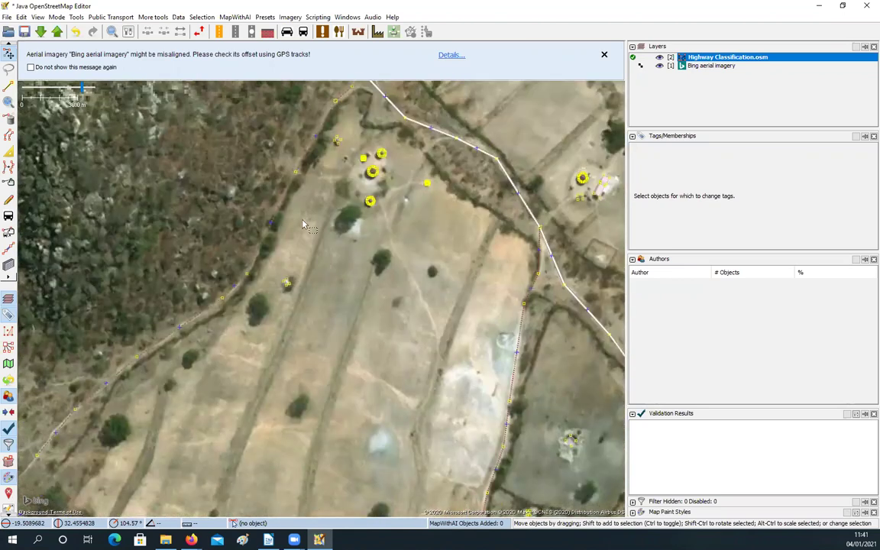
scroll(303, 224, down, 3)
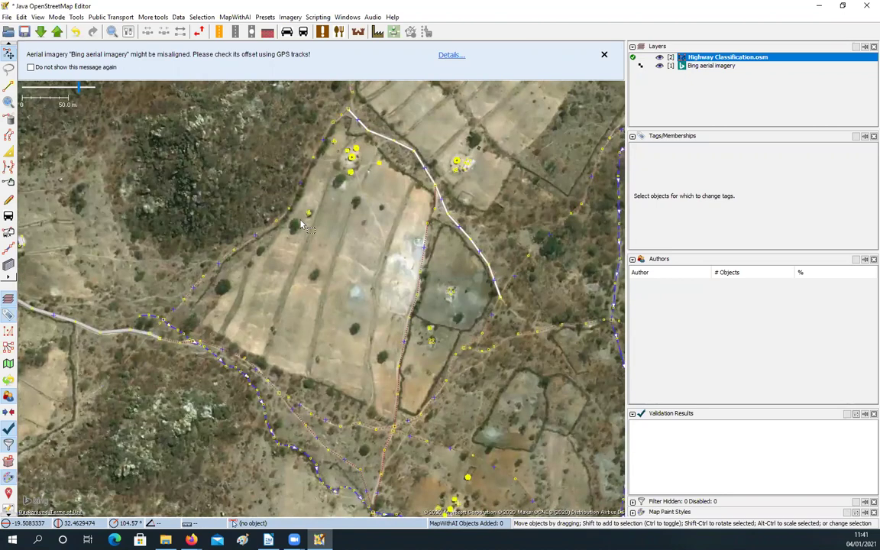
drag(239, 185, 229, 170)
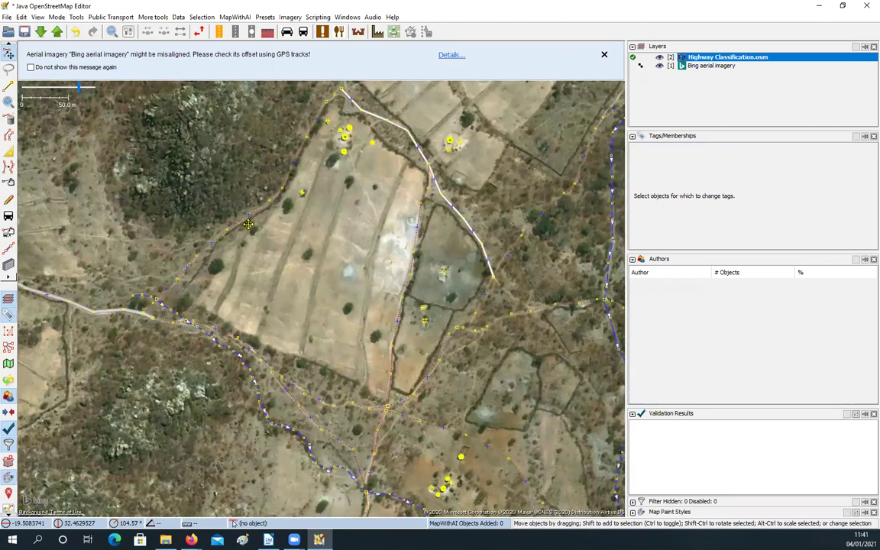
scroll(319, 285, down, 3)
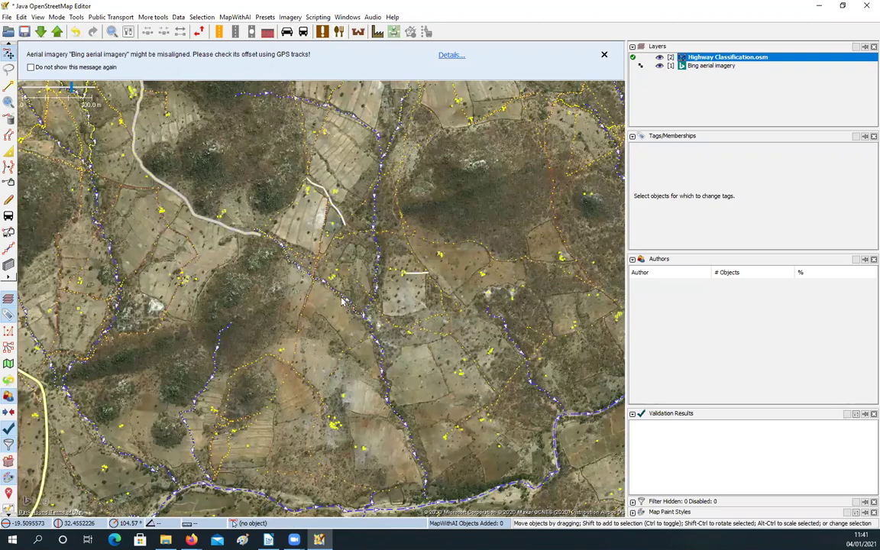
Select the track curving southeast from the crossroads over the waterway, and check its tag, author and connections at both ends.
scroll(342, 301, up, 3)
drag(346, 256, 192, 170)
click(329, 280)
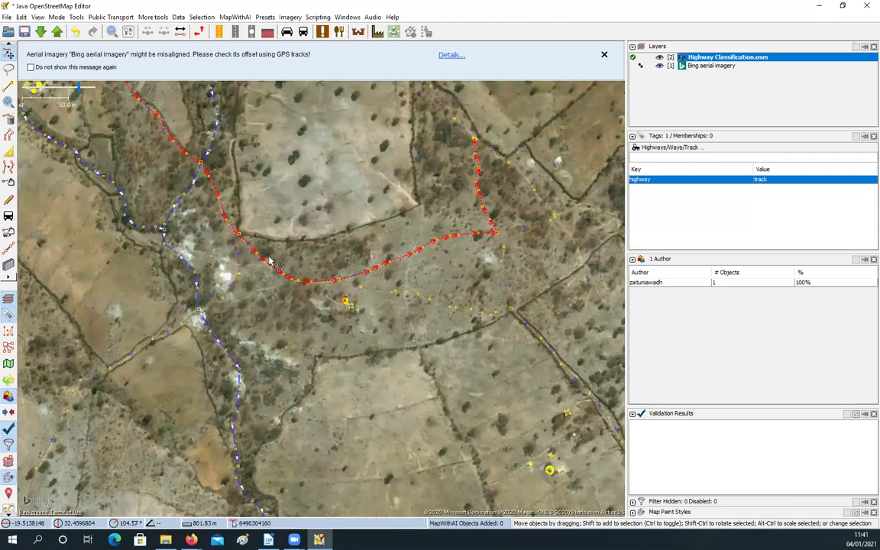
scroll(367, 252, down, 2)
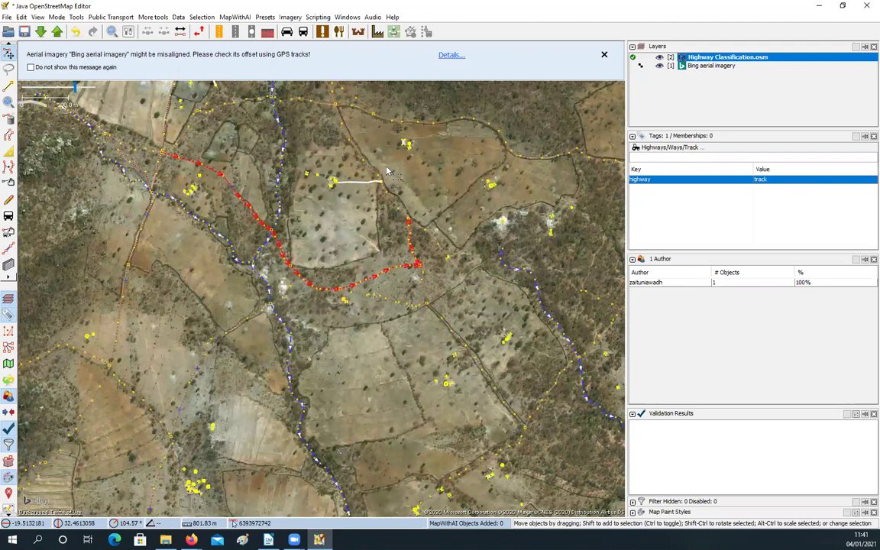
scroll(413, 260, up, 2)
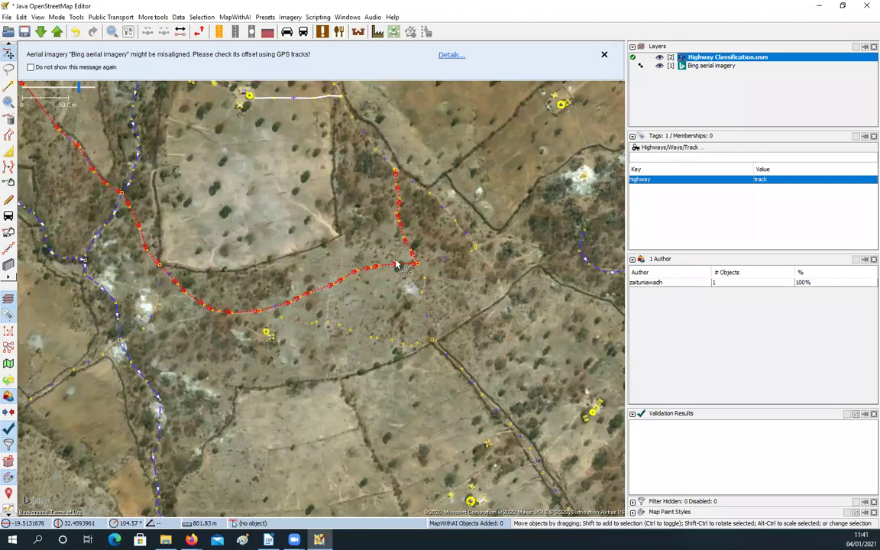
Select the track descending southeast past the square field, and examine its tag, author and the sharp bend in its route.
drag(453, 265, 475, 337)
click(445, 336)
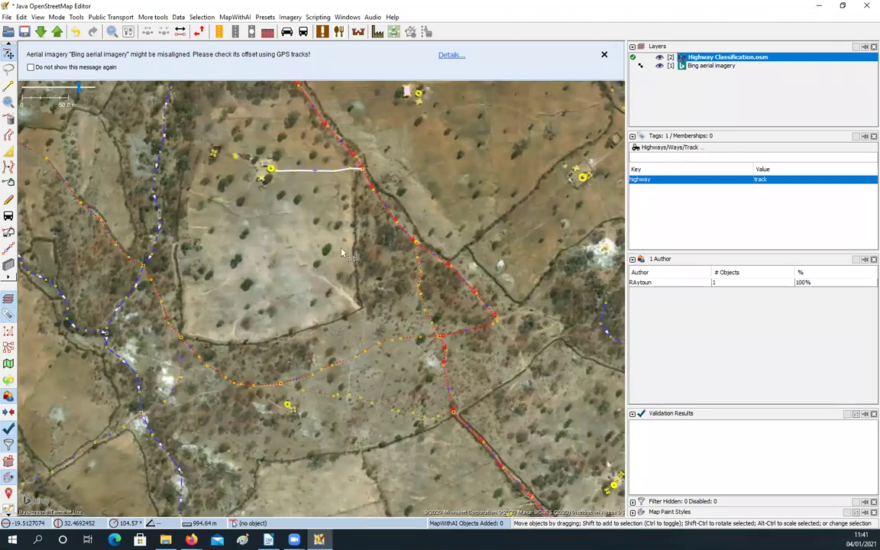
drag(347, 286, 298, 264)
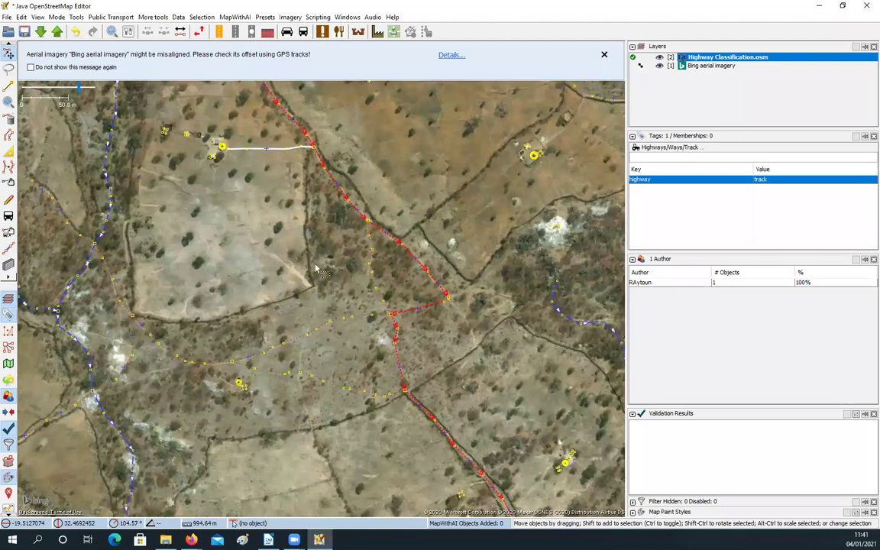
key(ctrl+Right)
key(ctrl+Down)
key(ctrl+Right)
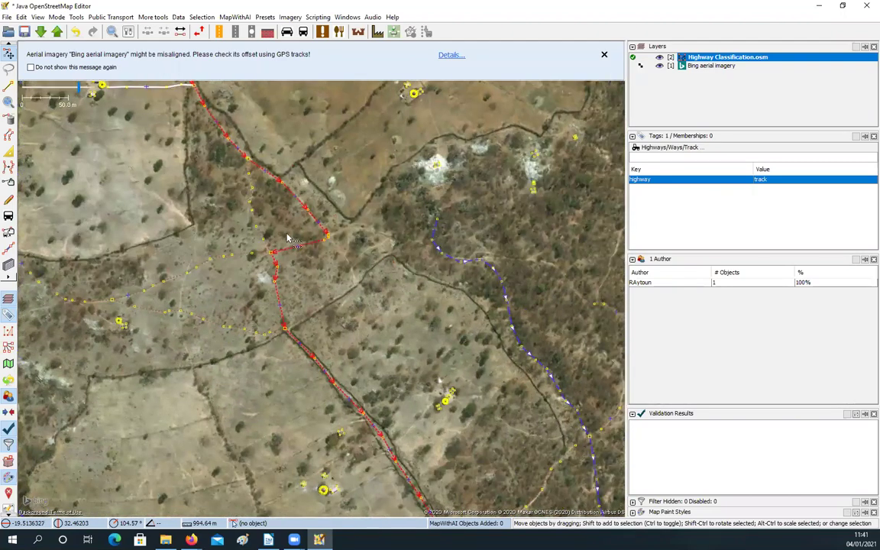
drag(255, 272, 296, 265)
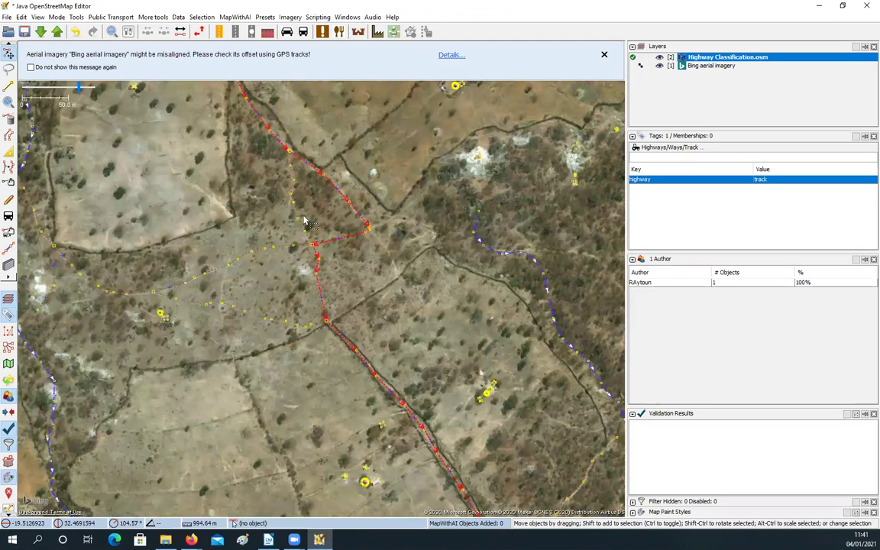
Check the tag and author of the short track running west from the field-corner junction, and survey the fields and homesteads farther south.
drag(313, 181, 332, 102)
click(281, 234)
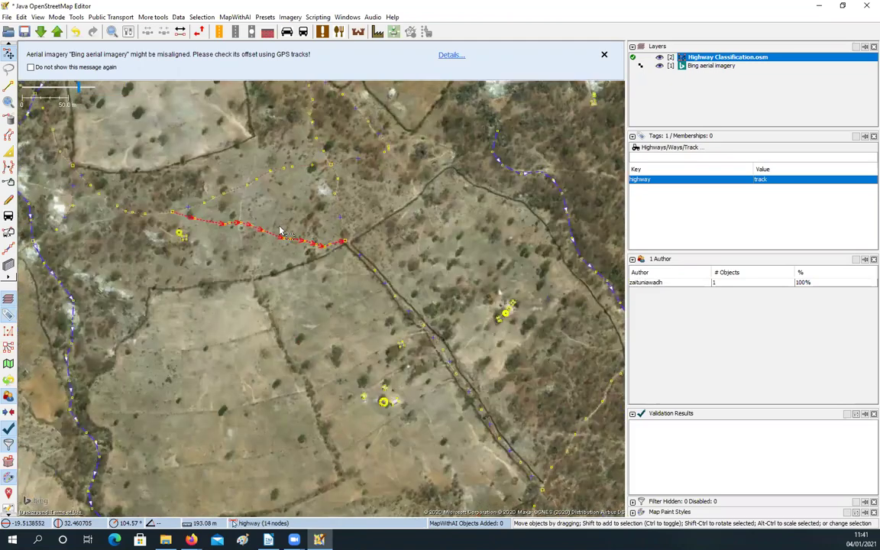
drag(257, 277, 296, 94)
right_click(326, 242)
click(274, 203)
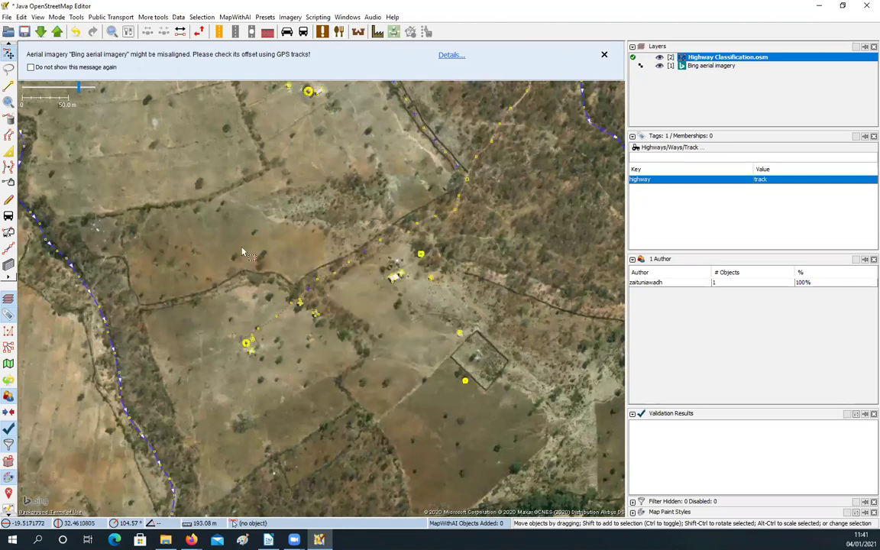
Compare the selected north-south track with the imagery from the fork beside the clustered homestead down to its southern bend.
drag(256, 392, 336, 226)
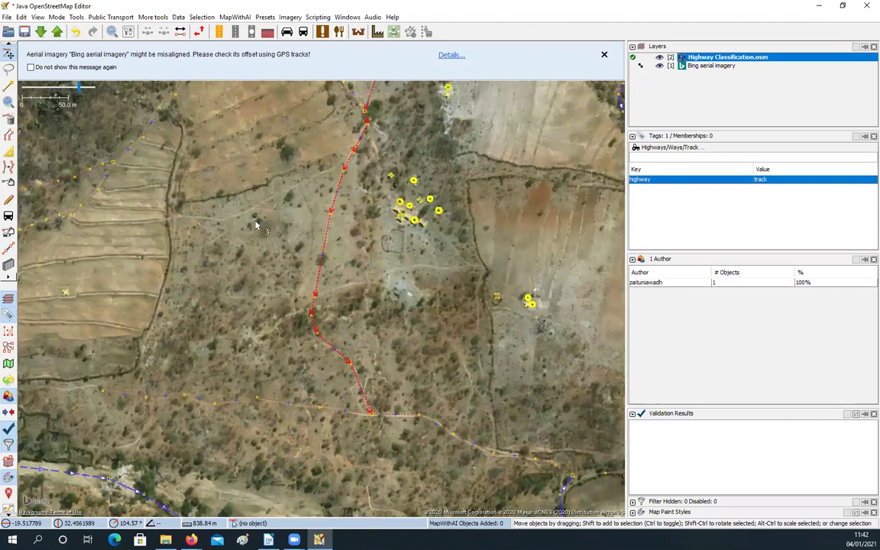
drag(281, 92, 231, 228)
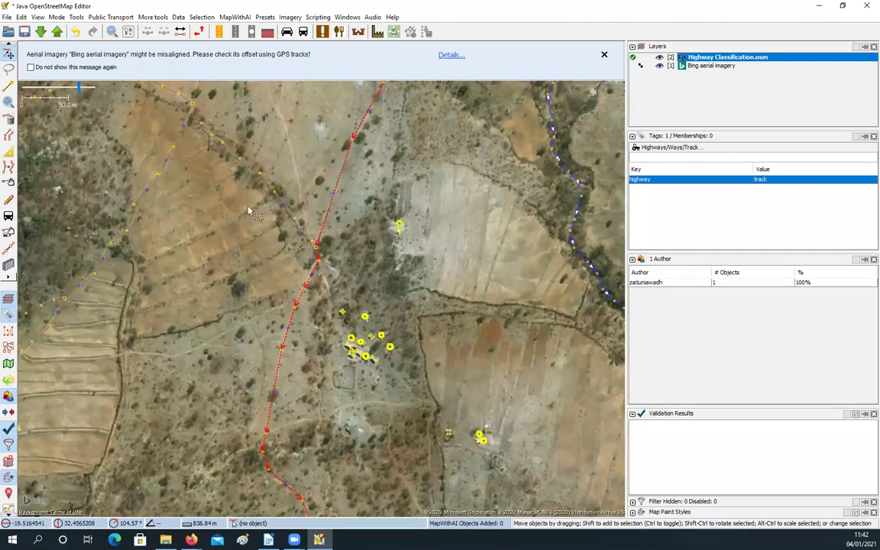
scroll(248, 211, up, 2)
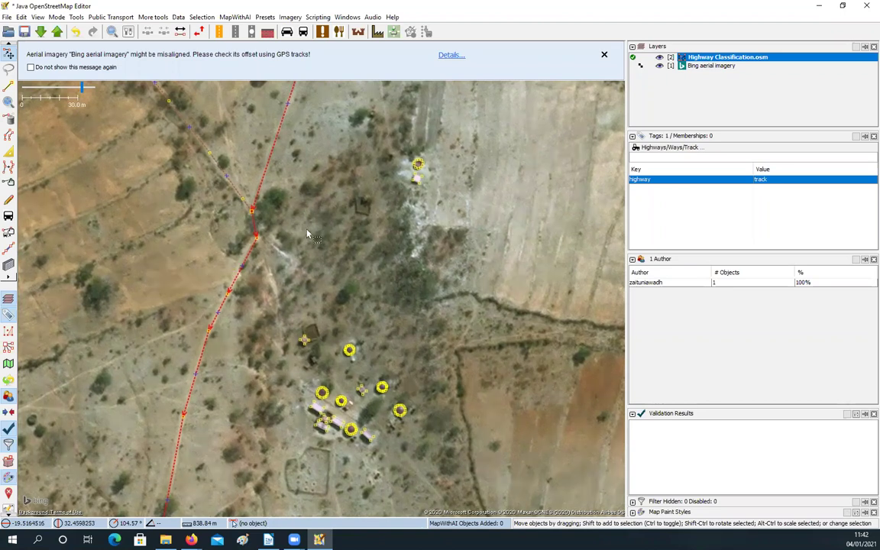
drag(266, 259, 307, 234)
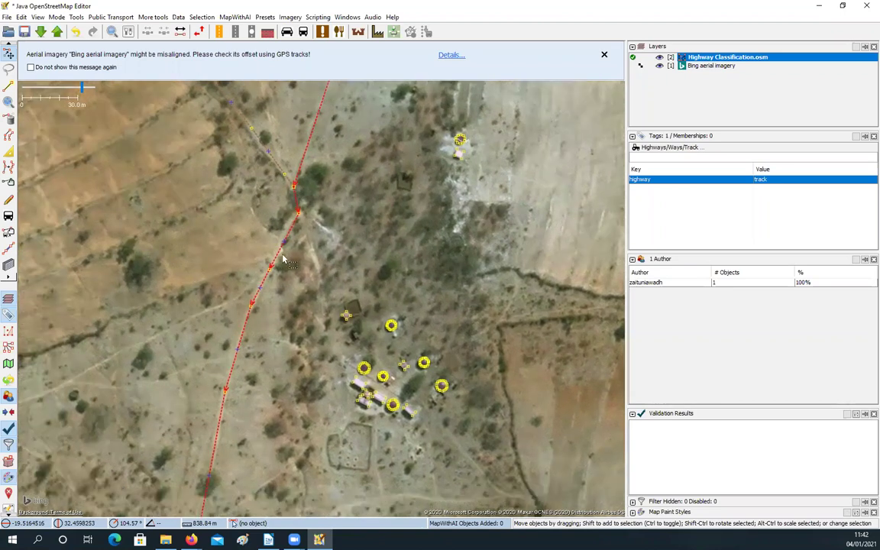
drag(216, 402, 351, 245)
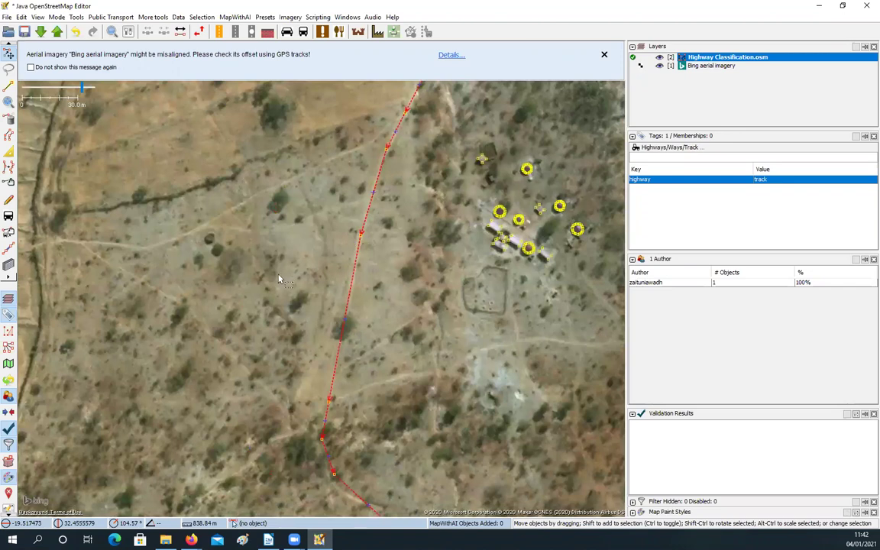
Inspect the gap between the east-west way at the track's southern end and the ways near the river confluence for a visible connection.
scroll(328, 269, down, 2)
drag(240, 422, 353, 269)
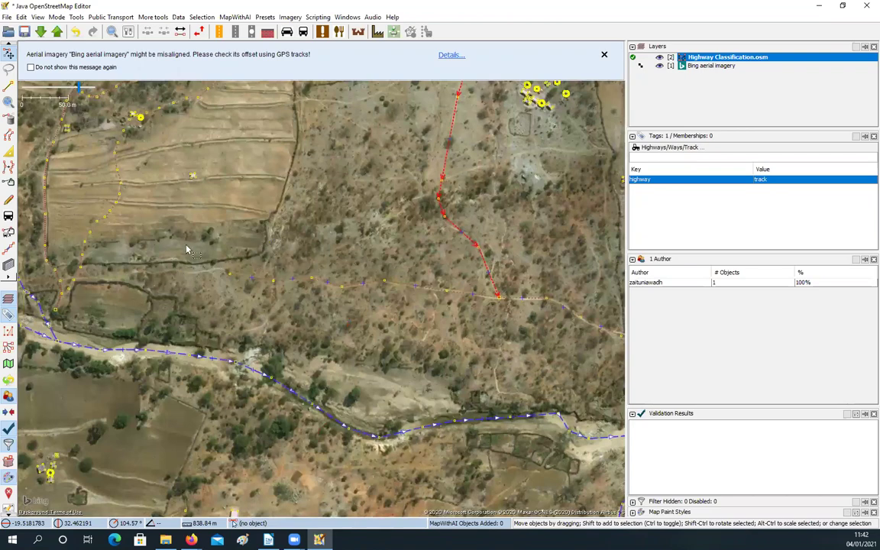
scroll(149, 273, up, 2)
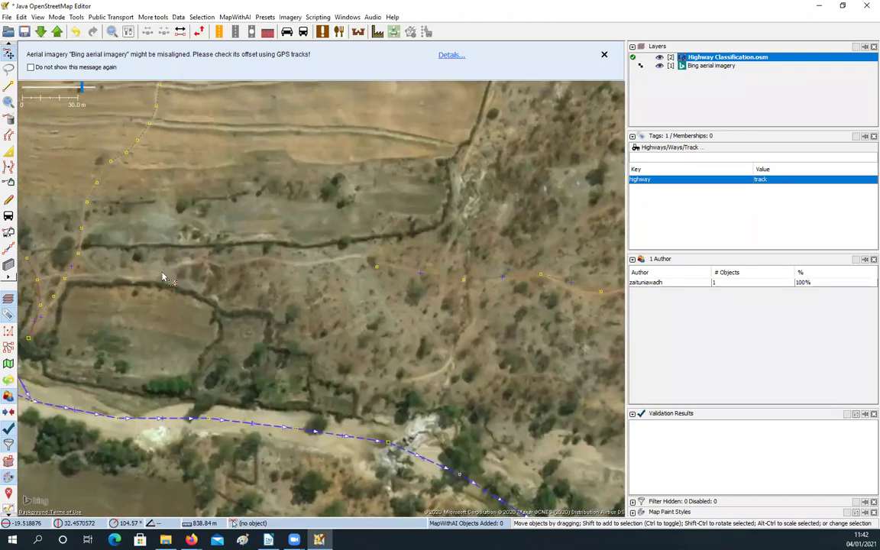
drag(165, 260, 350, 243)
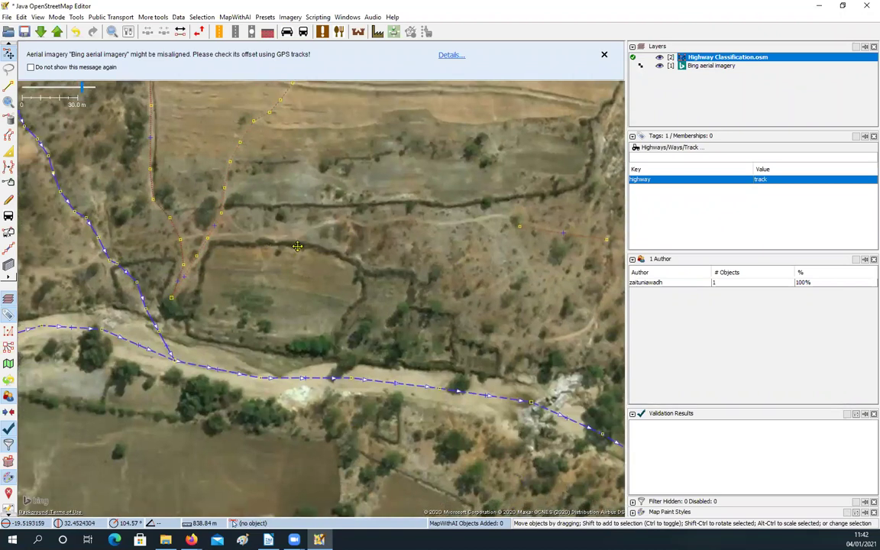
scroll(320, 248, down, 2)
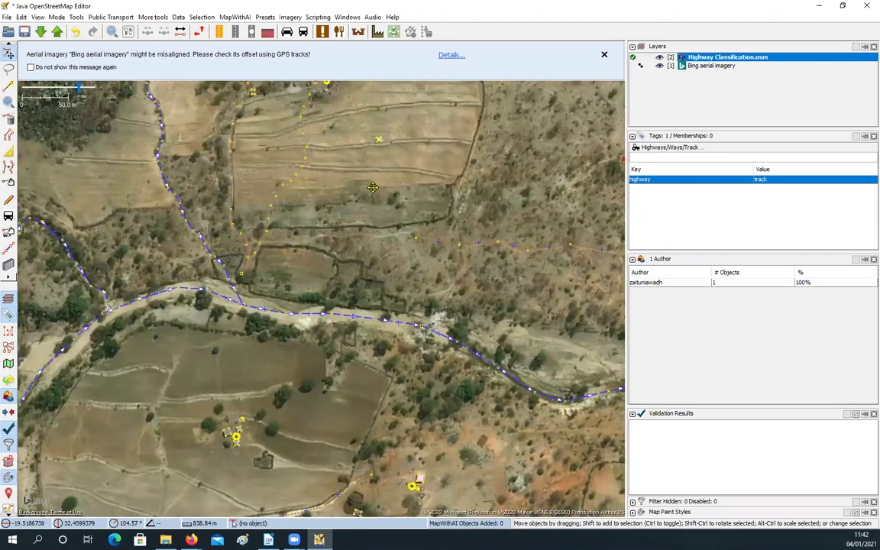
mouse_move(369, 211)
mouse_down()
mouse_move(250, 194)
mouse_move(246, 212)
mouse_up()
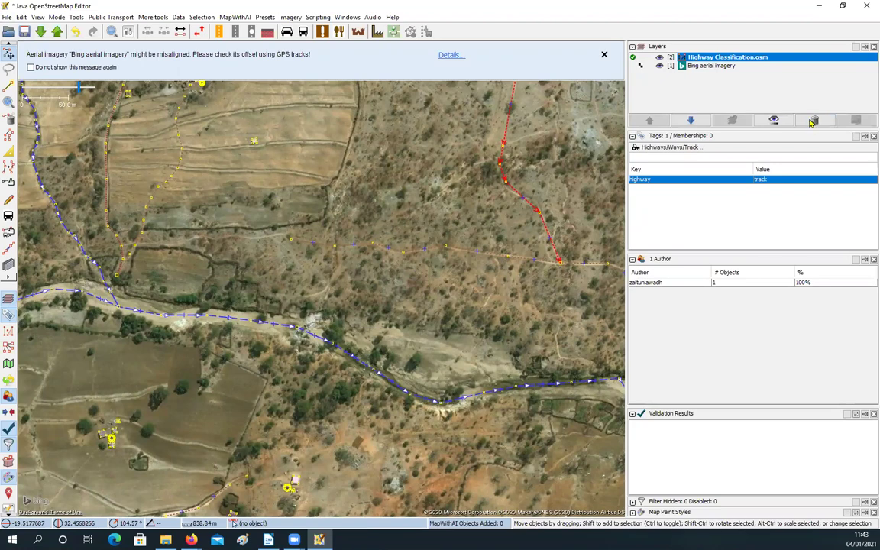
Delete the Highway Classification.osm layer without uploading or saving it, and open the recent file Waterway errors.osm.
click(814, 120)
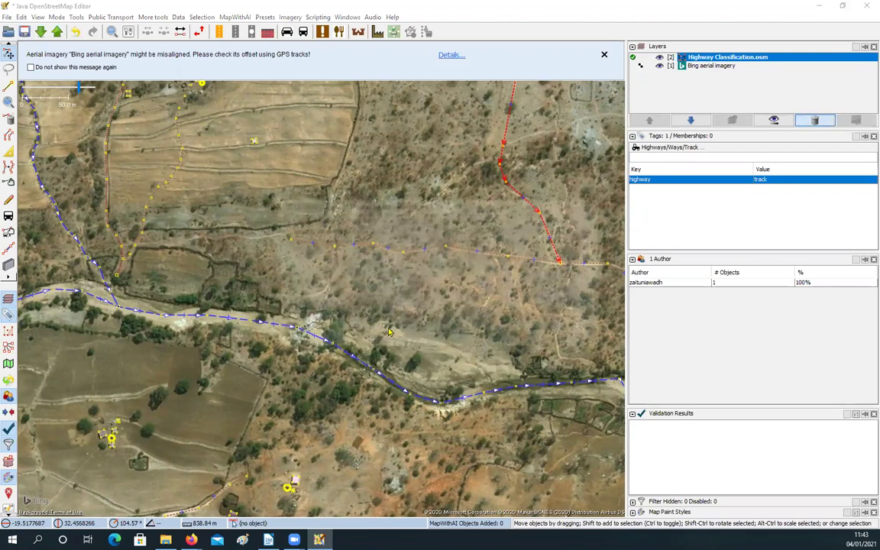
key(Return)
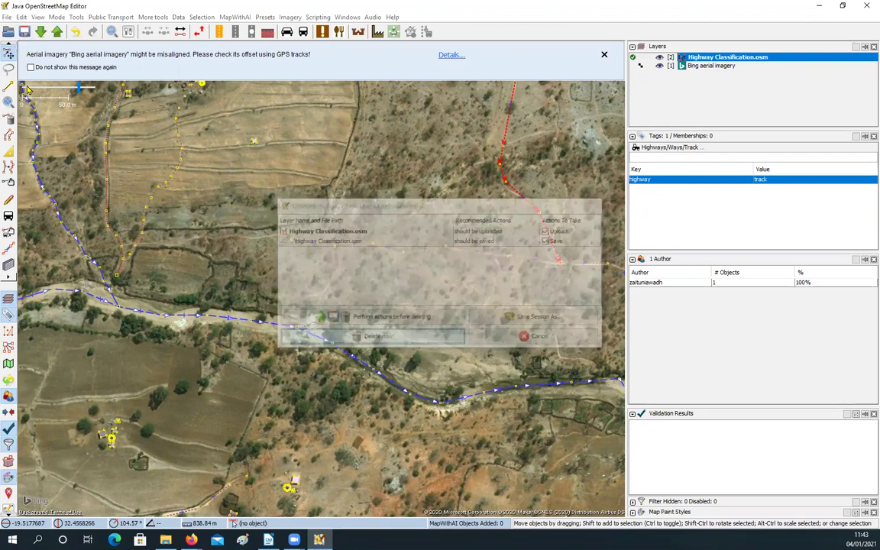
key(alt+f)
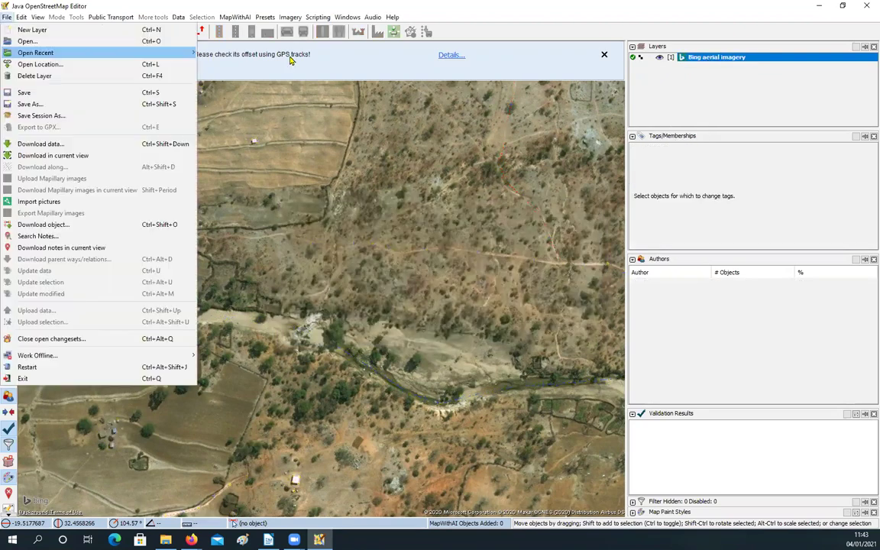
key(Right)
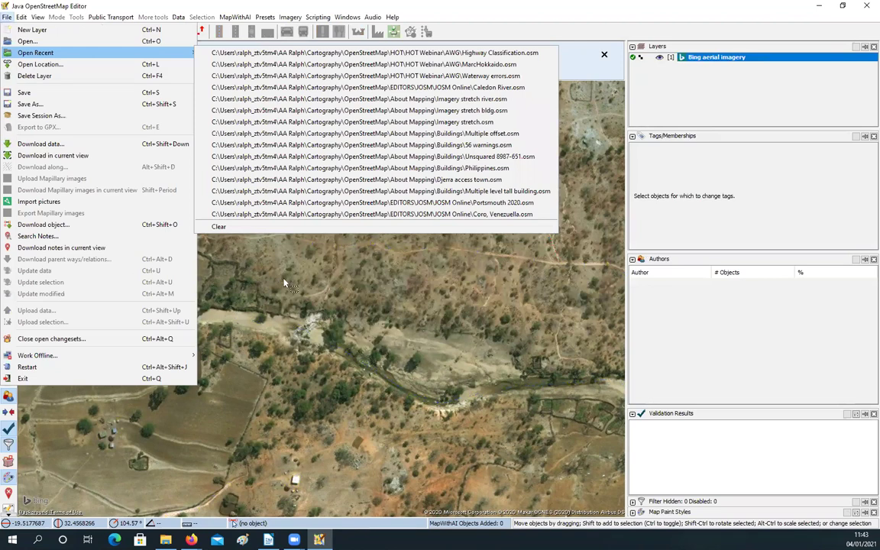
key(Down)
key(Down)
key(Down)
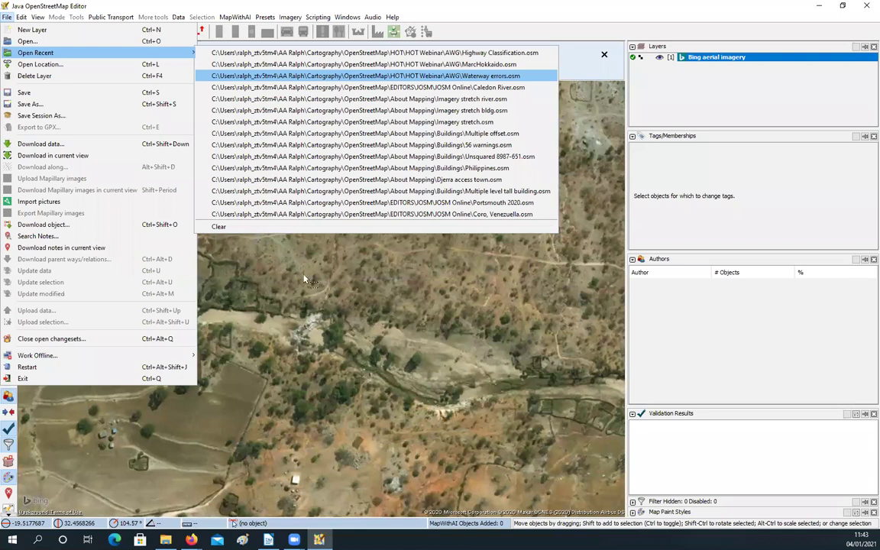
key(Return)
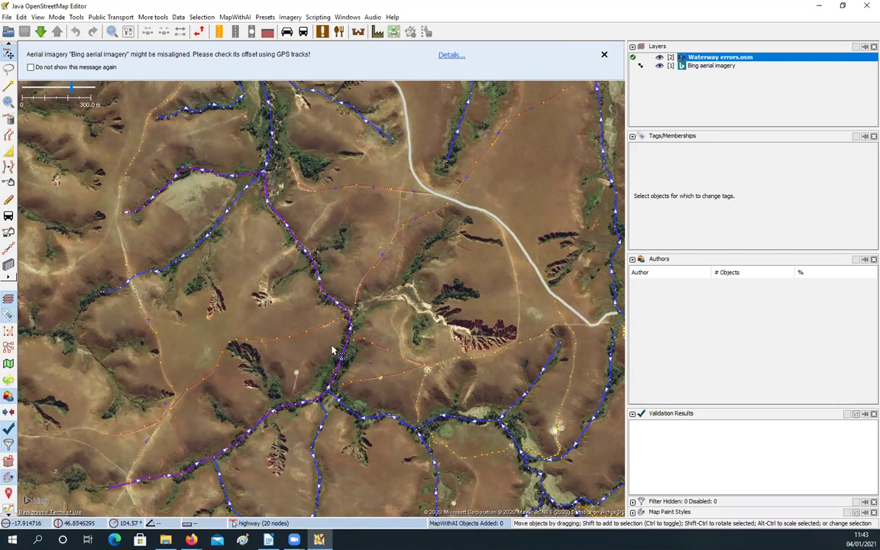
Survey the mapped stream network, and check the tag and author of the stream running south from the central confluence.
drag(252, 161, 250, 149)
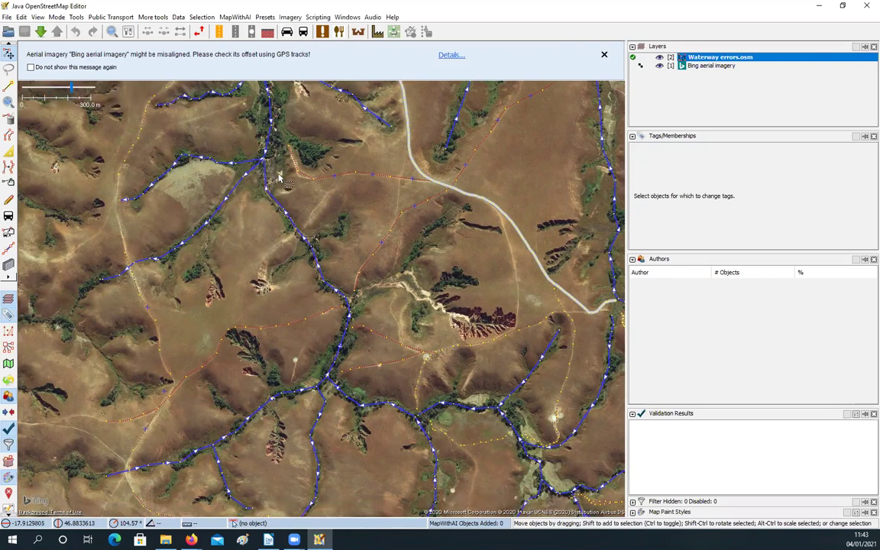
drag(279, 178, 265, 130)
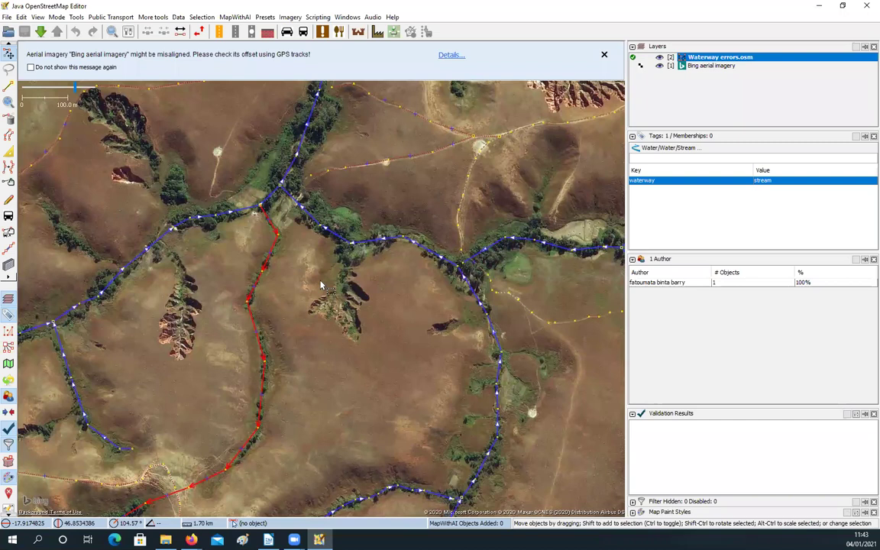
drag(321, 285, 346, 253)
click(320, 282)
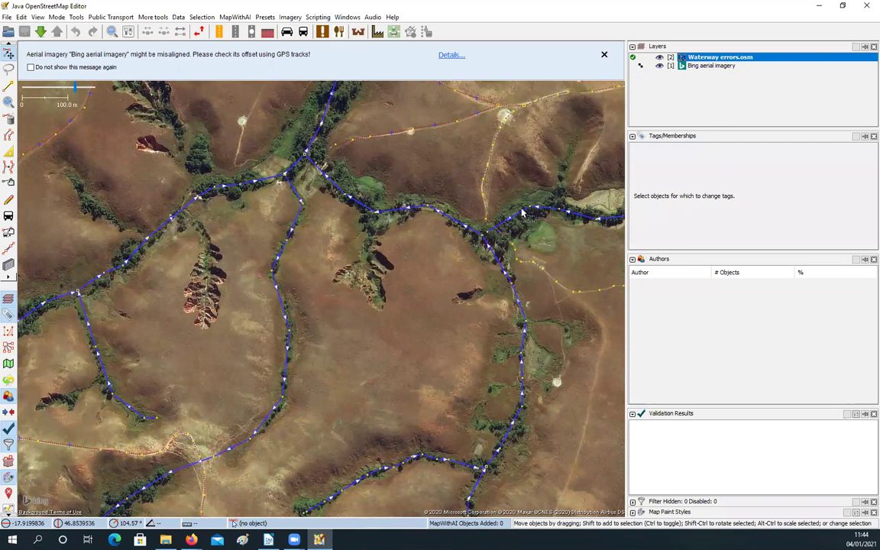
drag(447, 189, 468, 250)
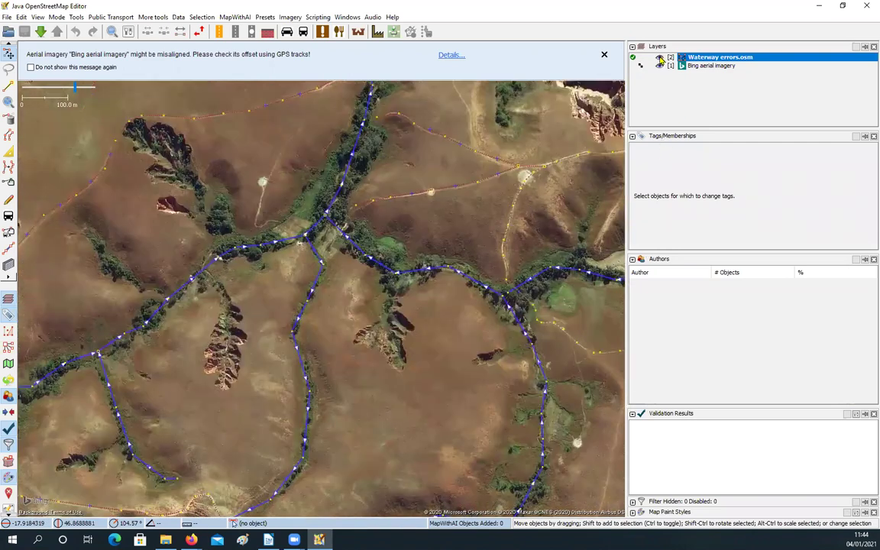
scroll(376, 250, down, 3)
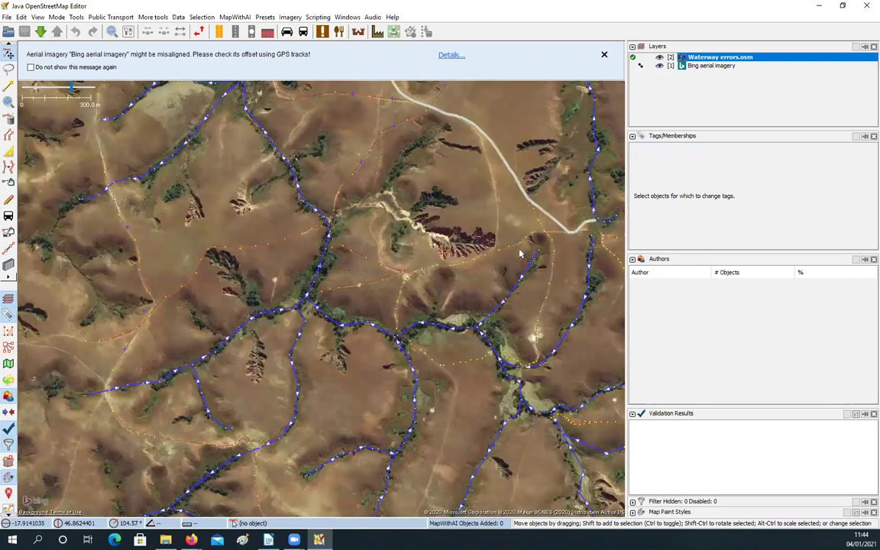
Hide the Waterway errors.osm data and survey the bare imagery out to the large river in the northwest.
scroll(497, 245, up, 3)
key(alt+1)
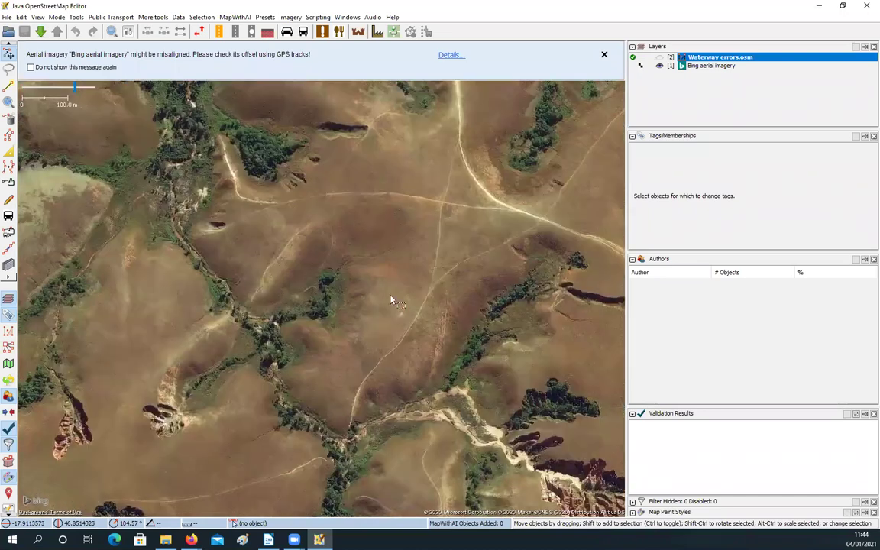
scroll(347, 378, down, 2)
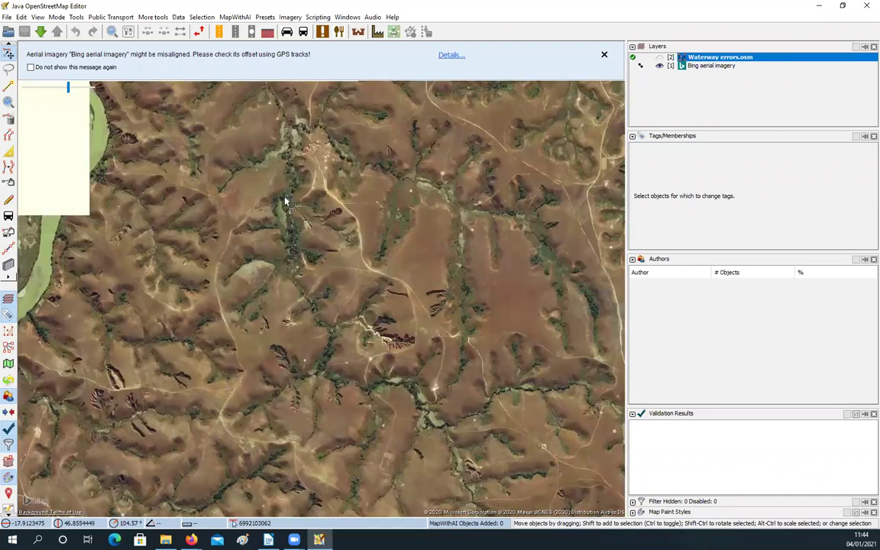
scroll(304, 220, down, 2)
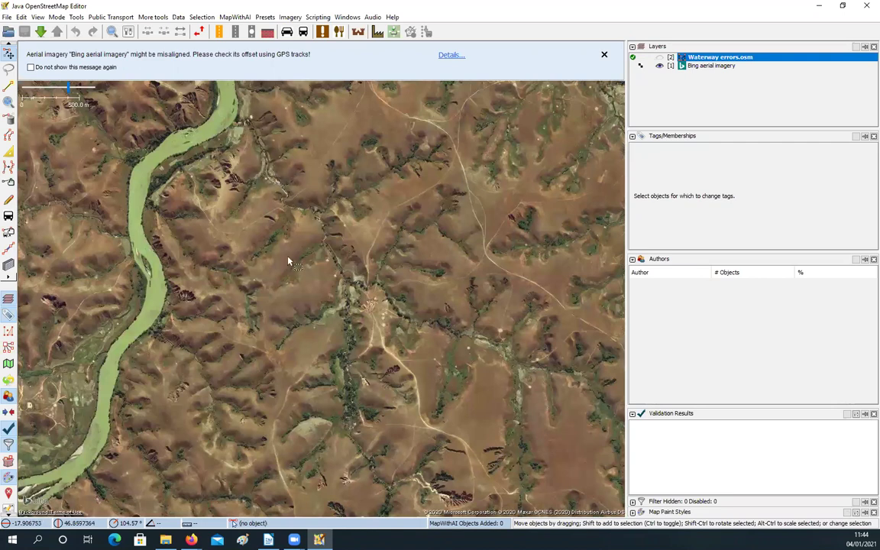
drag(236, 288, 222, 272)
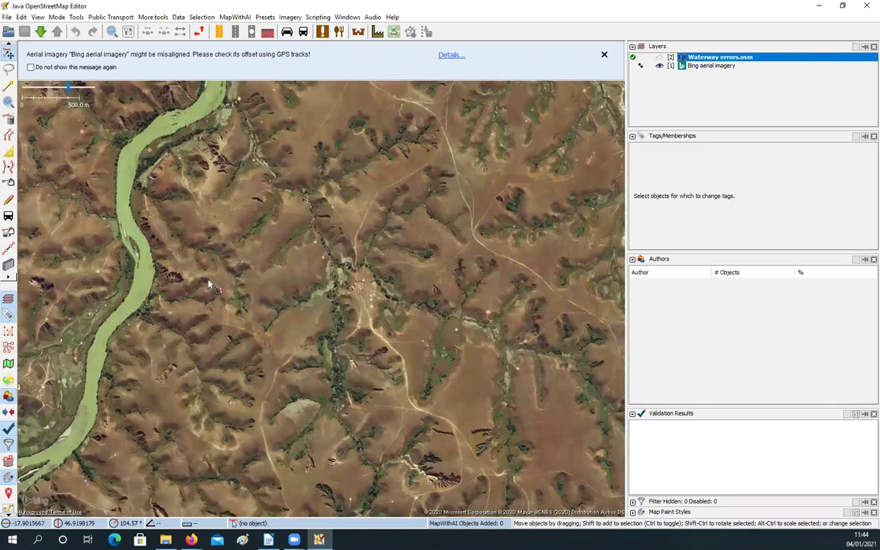
drag(277, 229, 229, 174)
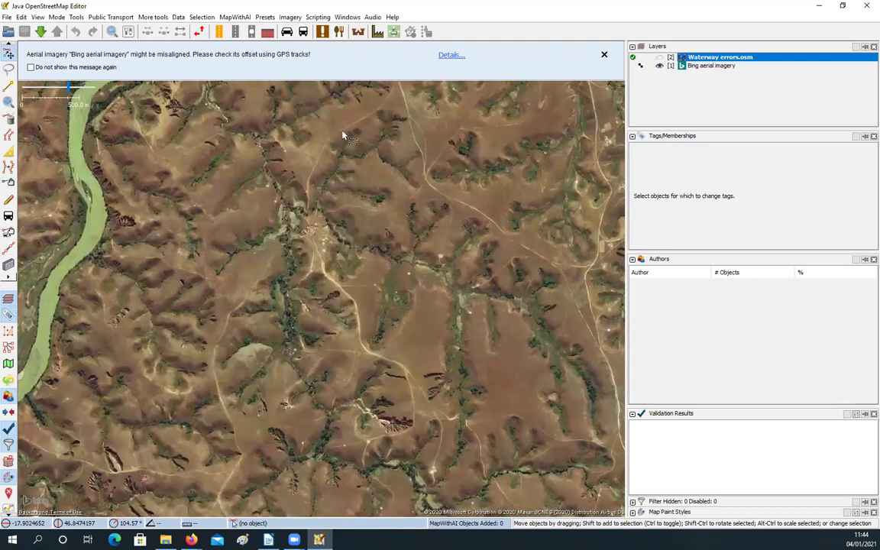
Examine the imagery of the tree-lined valleys from the settlement south past the eroded gully to the stream confluence.
scroll(528, 294, up, 2)
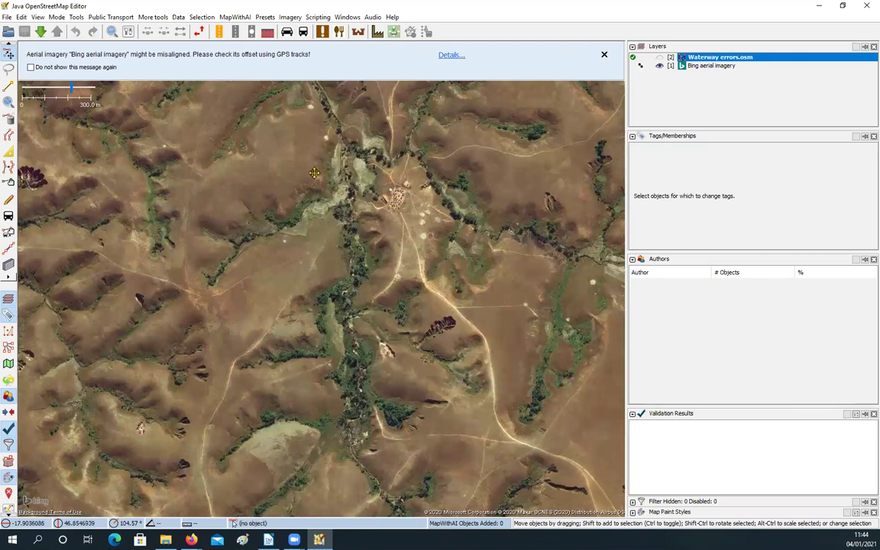
drag(359, 271, 353, 266)
drag(393, 301, 367, 236)
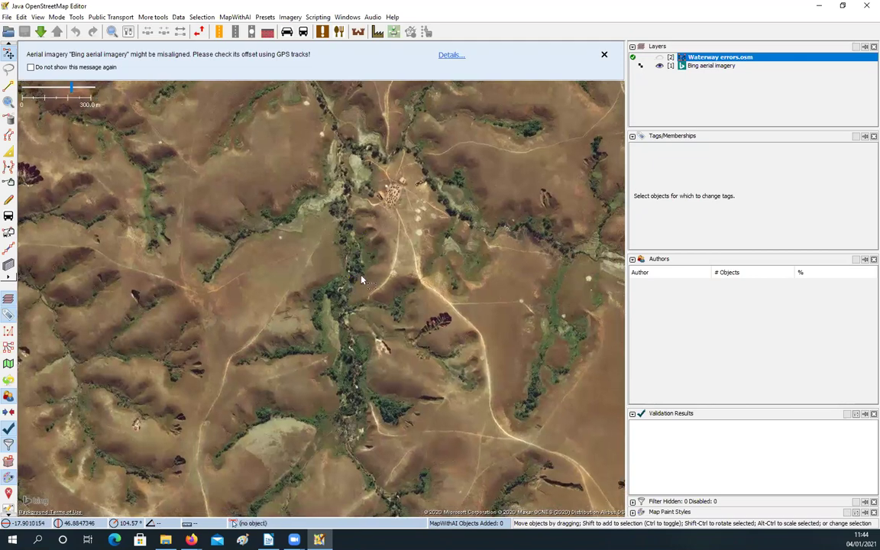
drag(386, 288, 351, 268)
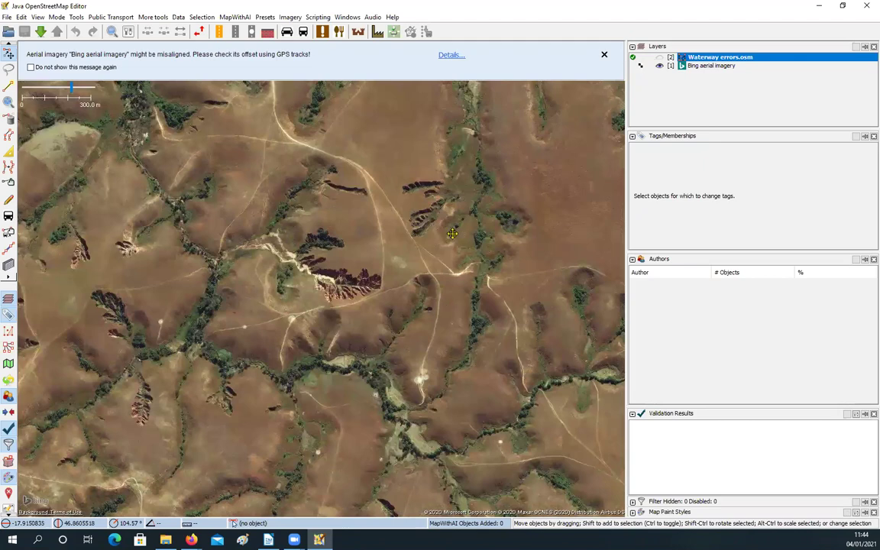
scroll(384, 305, up, 3)
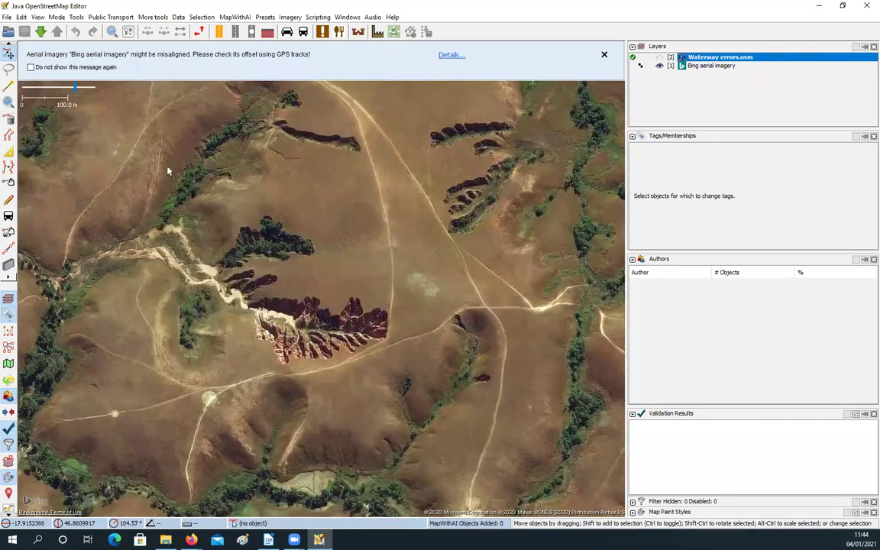
drag(272, 241, 251, 150)
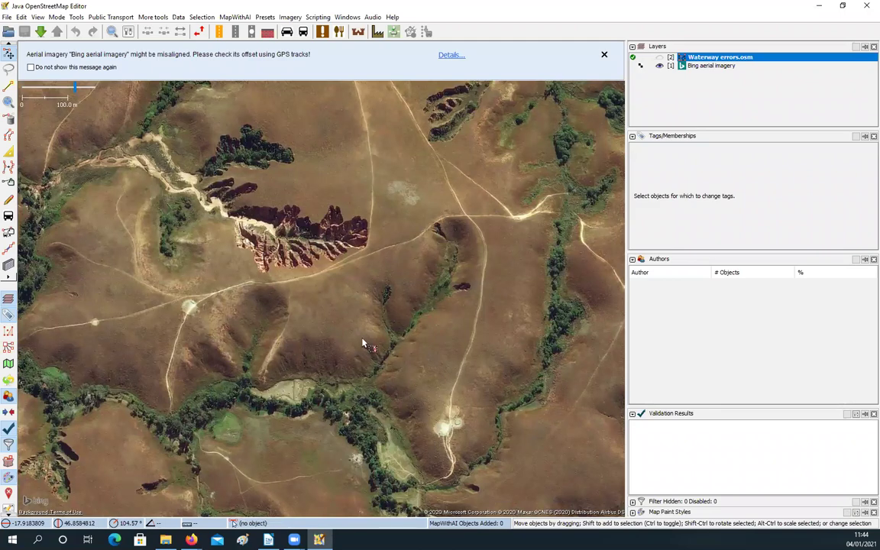
drag(214, 357, 364, 322)
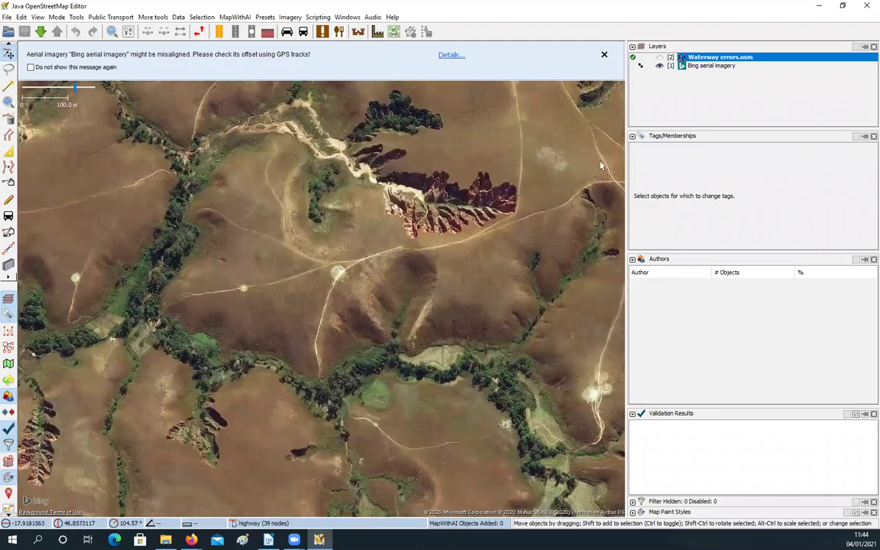
Show the Waterway errors.osm data again, and compare the stream that crosses the track on the high ground with the imagery.
scroll(601, 166, down, 3)
key(alt+1)
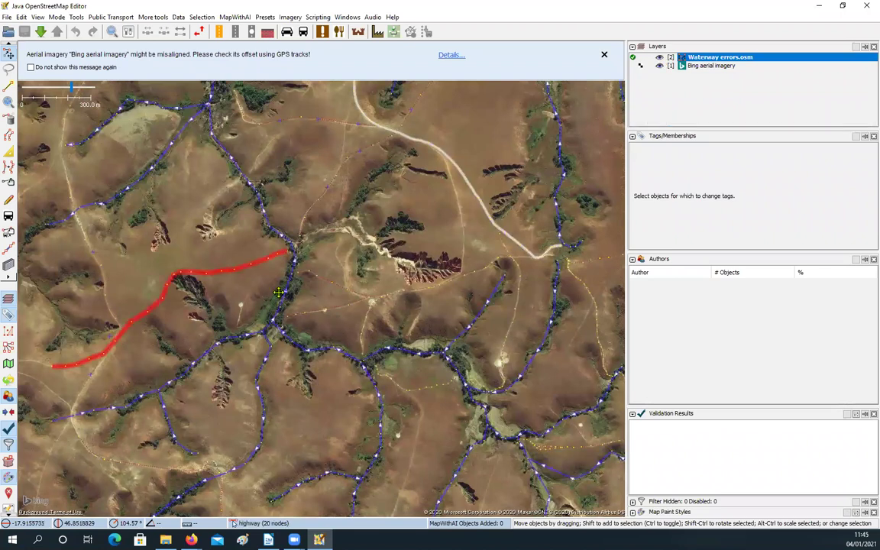
drag(279, 292, 319, 309)
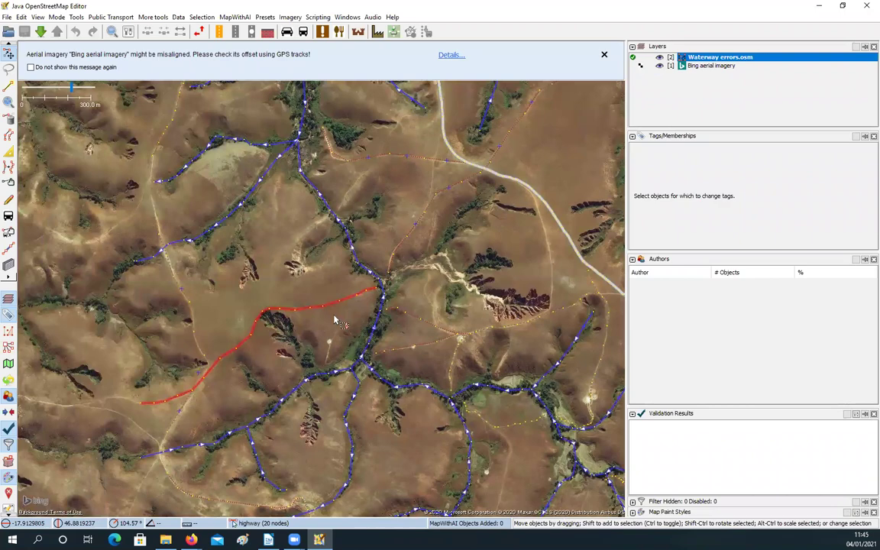
scroll(314, 289, up, 1)
scroll(326, 291, up, 1)
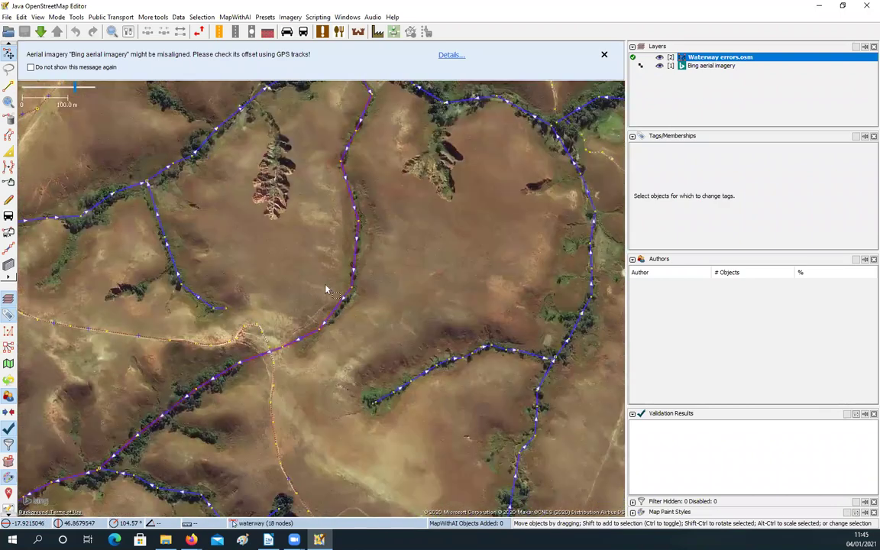
scroll(326, 290, up, 1)
scroll(258, 346, up, 1)
drag(256, 345, 278, 305)
scroll(291, 306, down, 1)
scroll(289, 283, down, 1)
drag(289, 253, 289, 274)
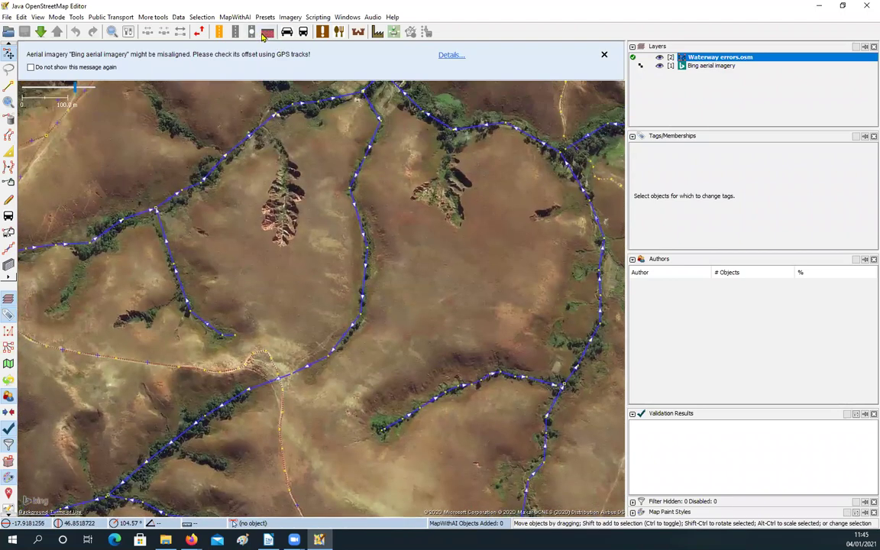
Add the OpenCycleMap imagery layer, and examine its contours around the stream crossing the track and the neighbouring streams.
click(286, 17)
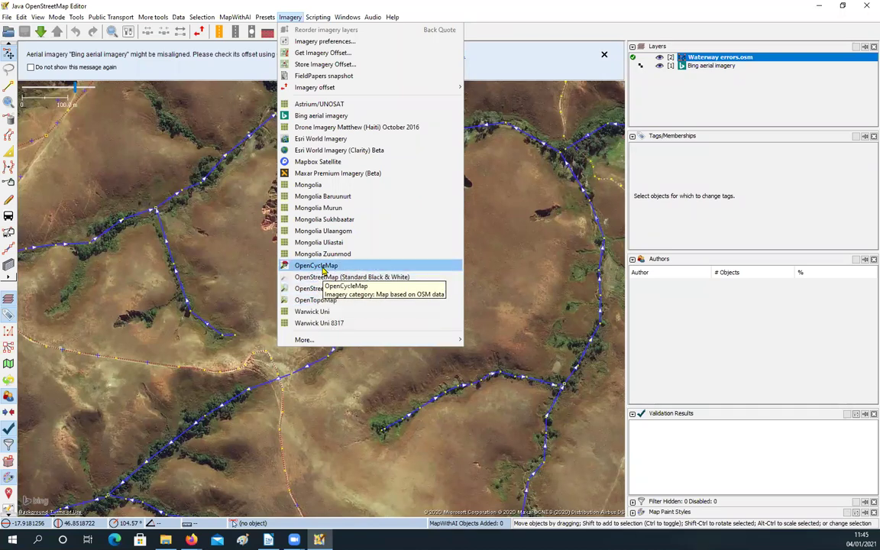
click(323, 266)
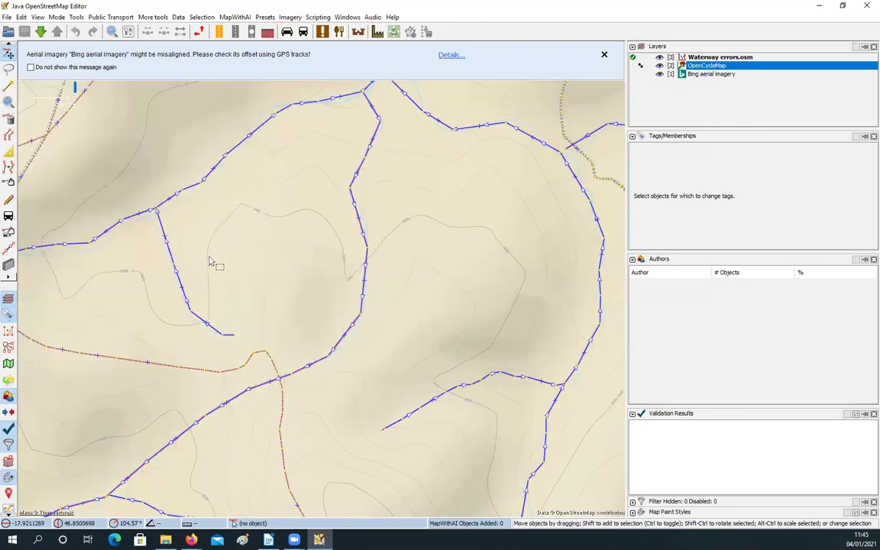
drag(428, 267, 393, 208)
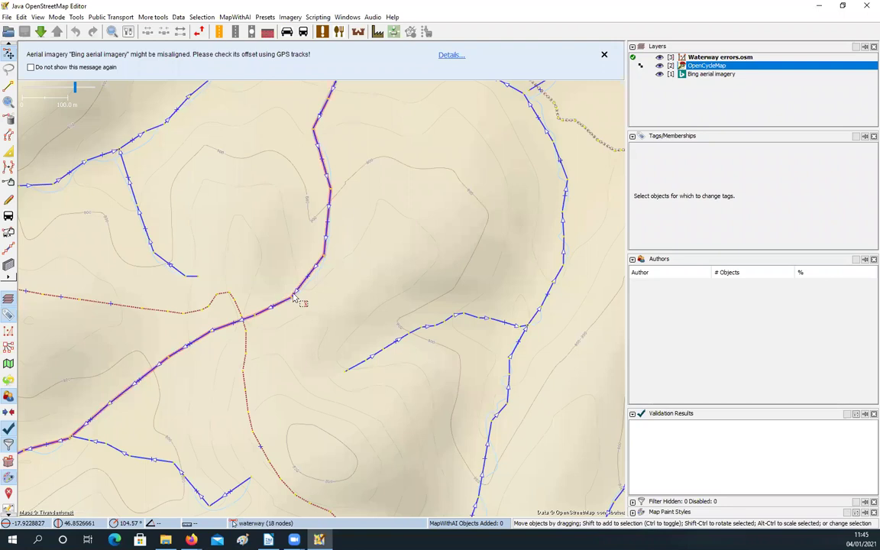
drag(267, 409, 238, 339)
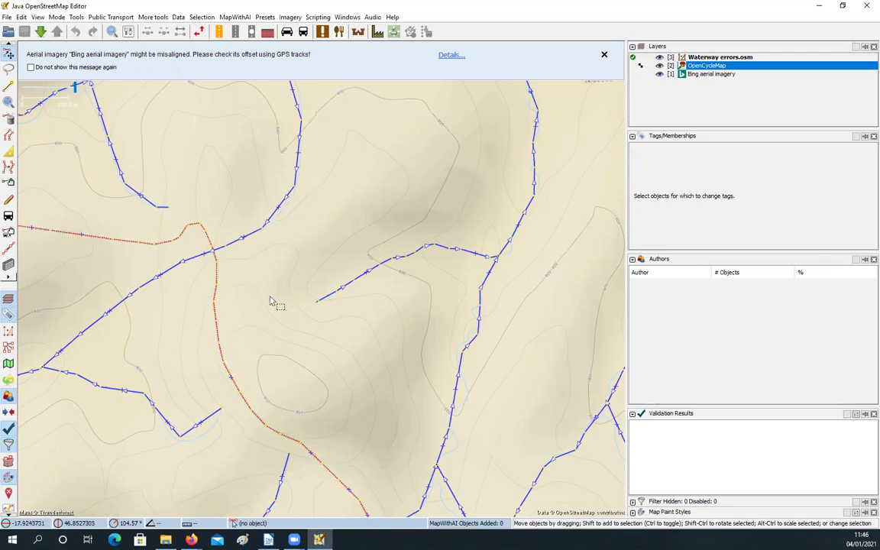
drag(263, 297, 297, 303)
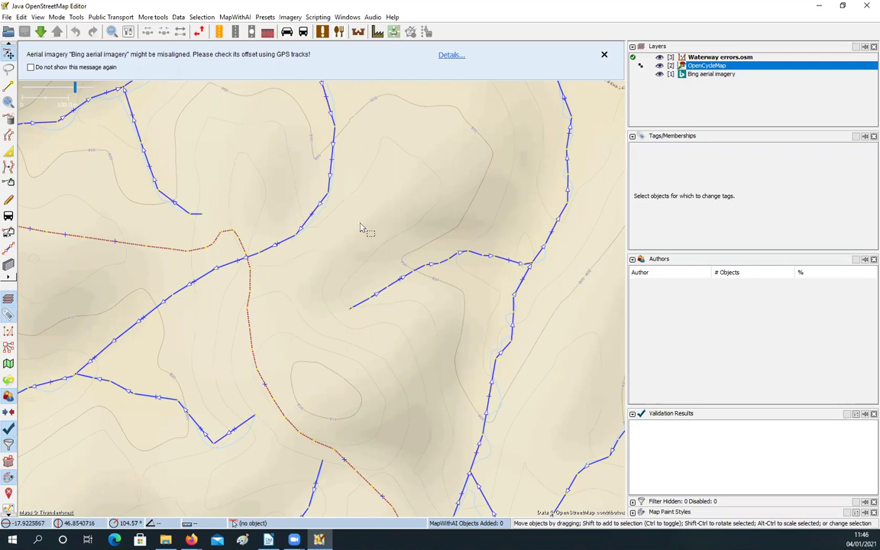
drag(364, 230, 342, 230)
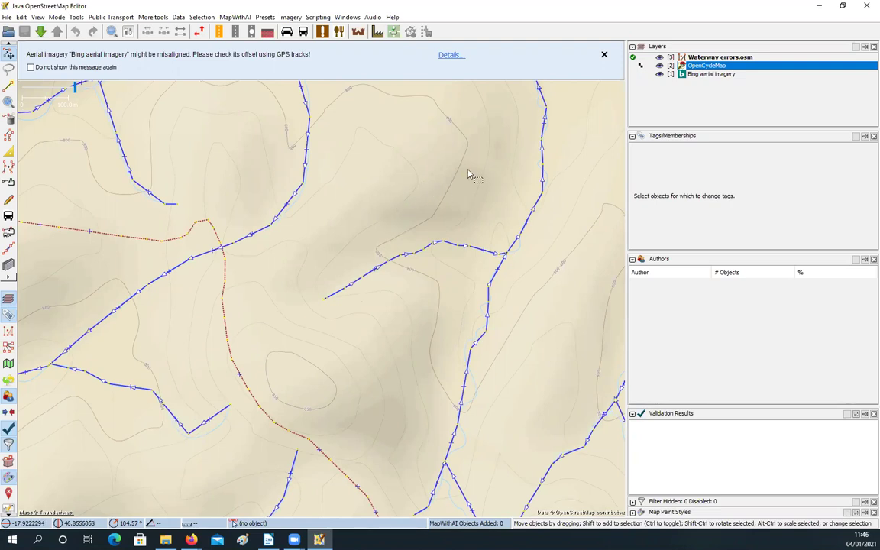
Set the OpenCycleMap layer's opacity to about 50%.
mouse_move(723, 85)
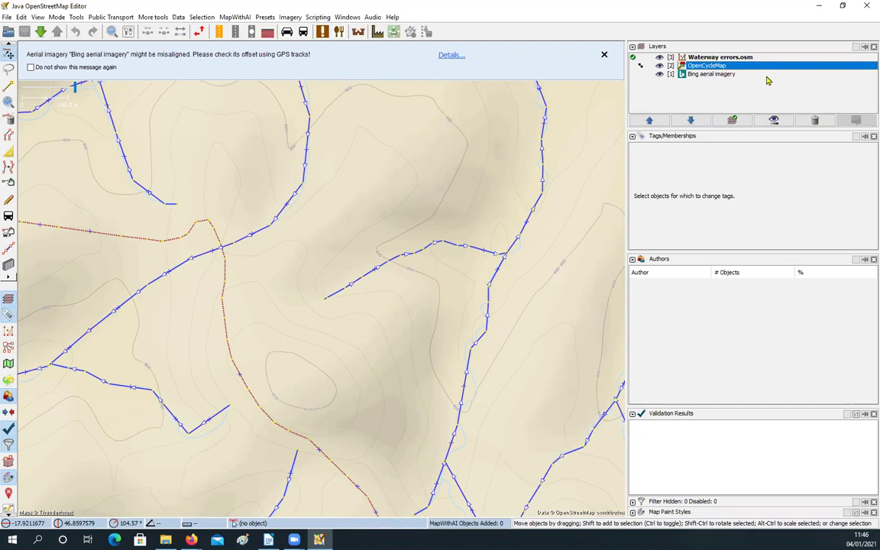
click(774, 121)
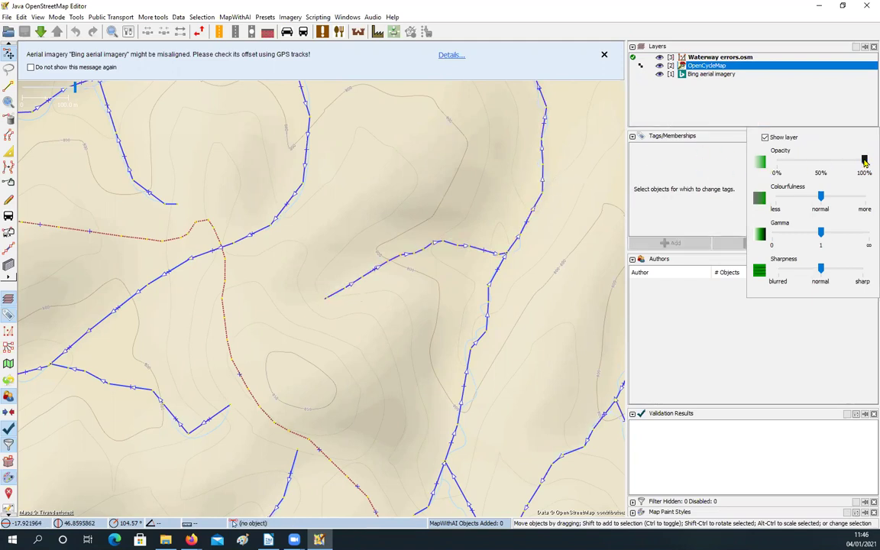
drag(864, 160, 820, 161)
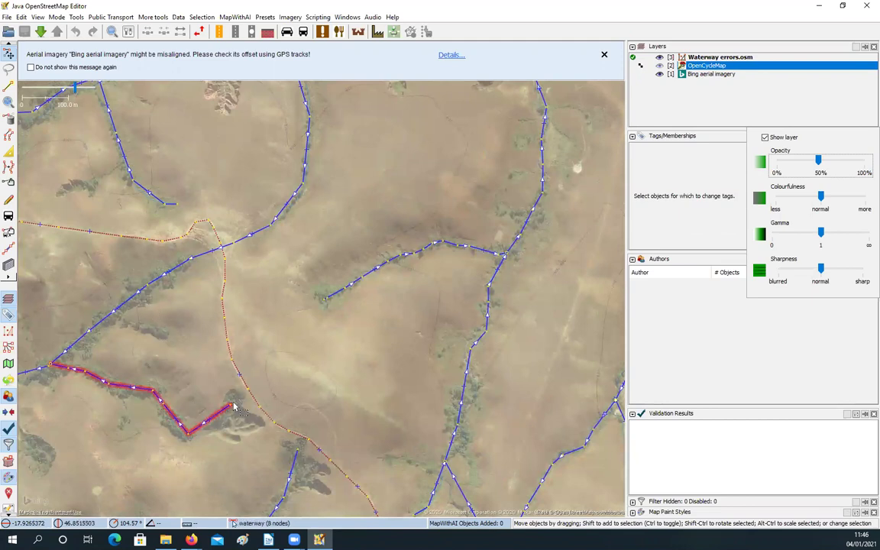
Lower the OpenCycleMap layer's opacity to about 35% and raise its gamma above 1 to compare contours with the streams near the track.
drag(326, 298, 391, 191)
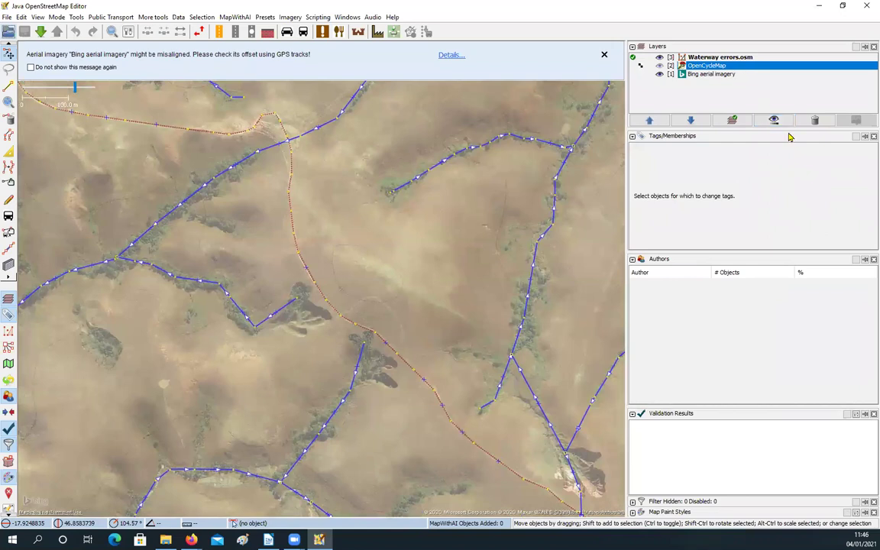
click(777, 120)
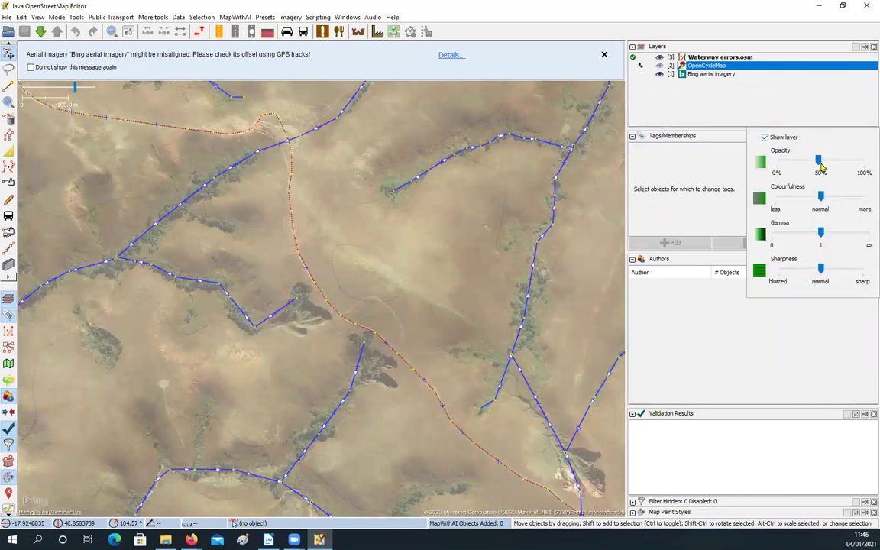
drag(817, 164, 808, 163)
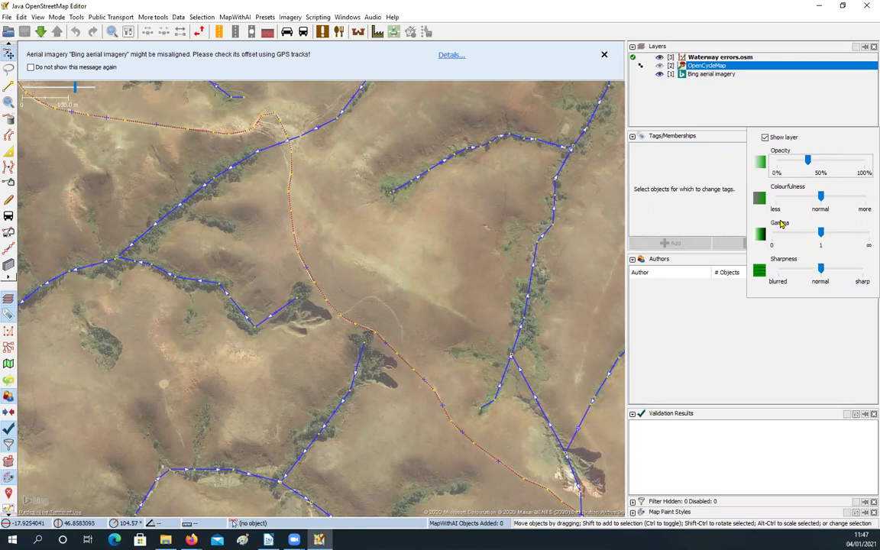
drag(822, 233, 842, 235)
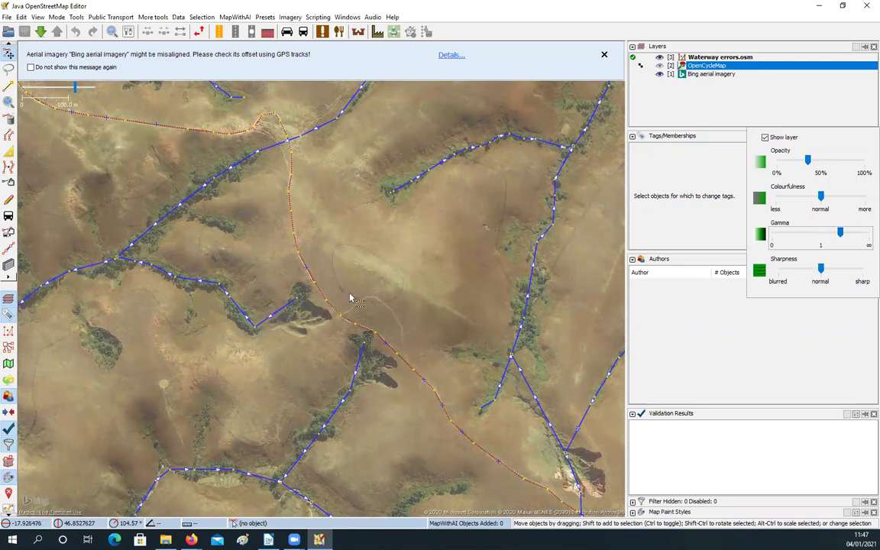
Remove the OpenCycleMap layer, leaving the Waterway errors.osm data over the Bing aerial imagery.
drag(386, 288, 257, 321)
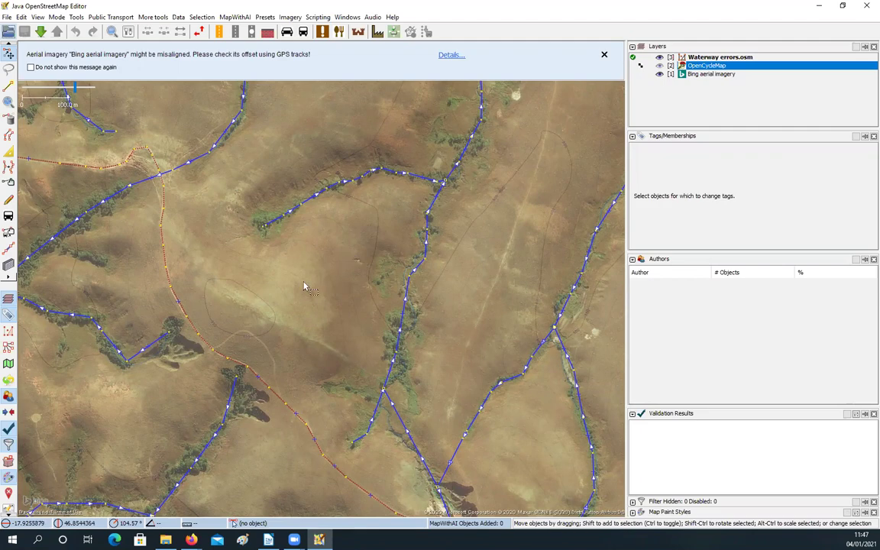
scroll(301, 284, down, 3)
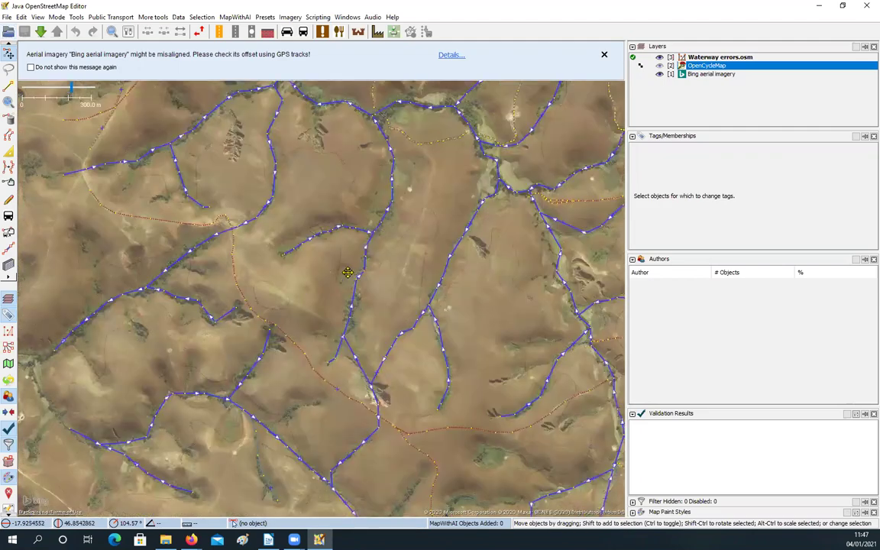
mouse_move(696, 65)
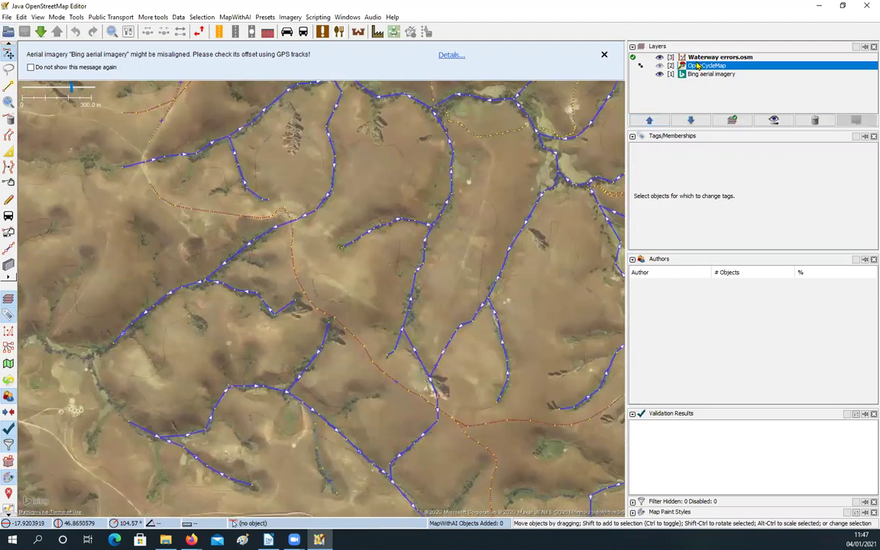
click(810, 121)
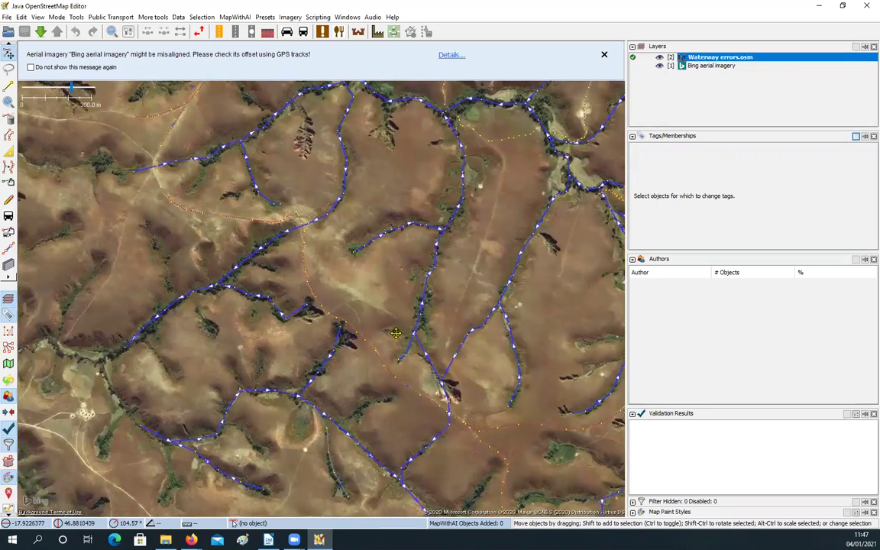
Examine the streams north-west of the track crossing against the imagery, up to the wooded main valley and its confluence.
drag(396, 333, 522, 392)
drag(136, 372, 150, 359)
drag(261, 343, 185, 407)
drag(257, 114, 268, 299)
scroll(214, 294, up, 10)
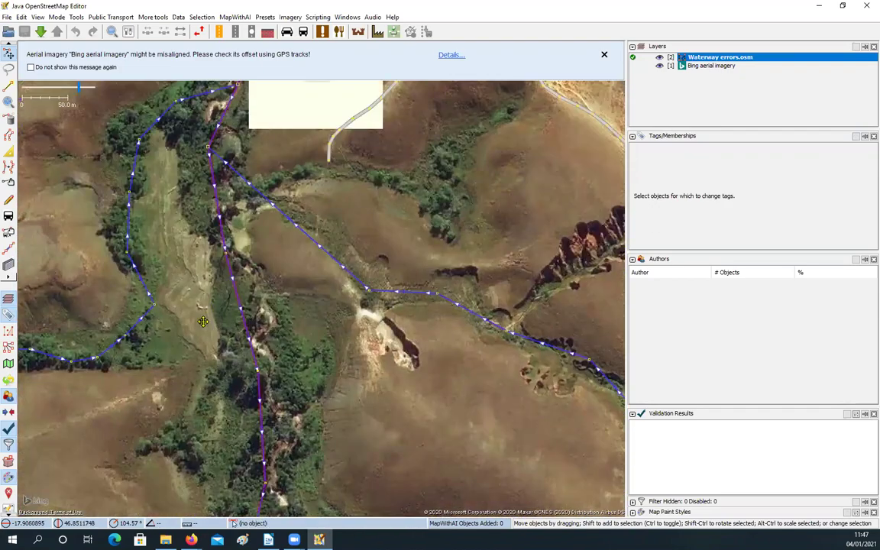
drag(289, 383, 214, 126)
drag(314, 267, 504, 187)
scroll(285, 272, down, 2)
Select the stream that passes through the wooded confluence into the western side valley, and check its course and flow direction against the imagery.
click(289, 269)
drag(276, 227, 340, 221)
drag(419, 338, 392, 326)
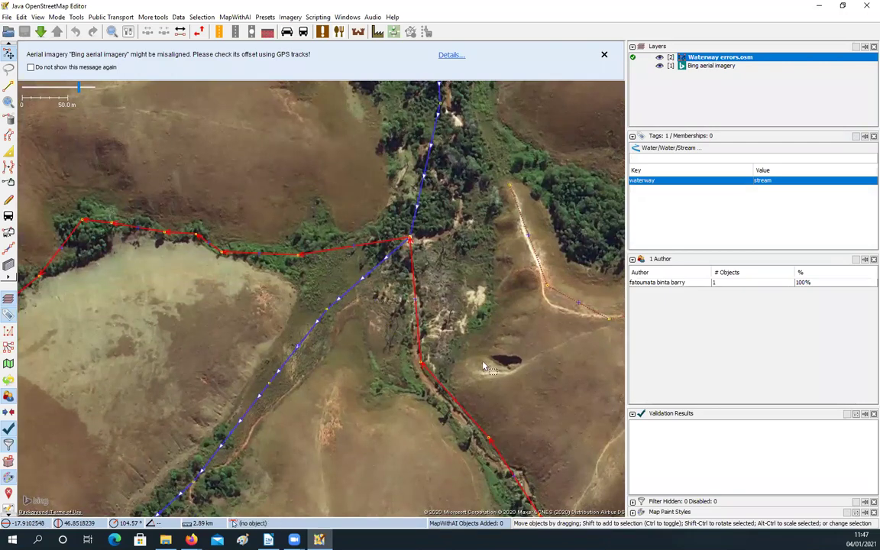
scroll(441, 333, down, 2)
drag(515, 411, 370, 240)
right_click(371, 240)
click(280, 240)
drag(298, 235, 299, 272)
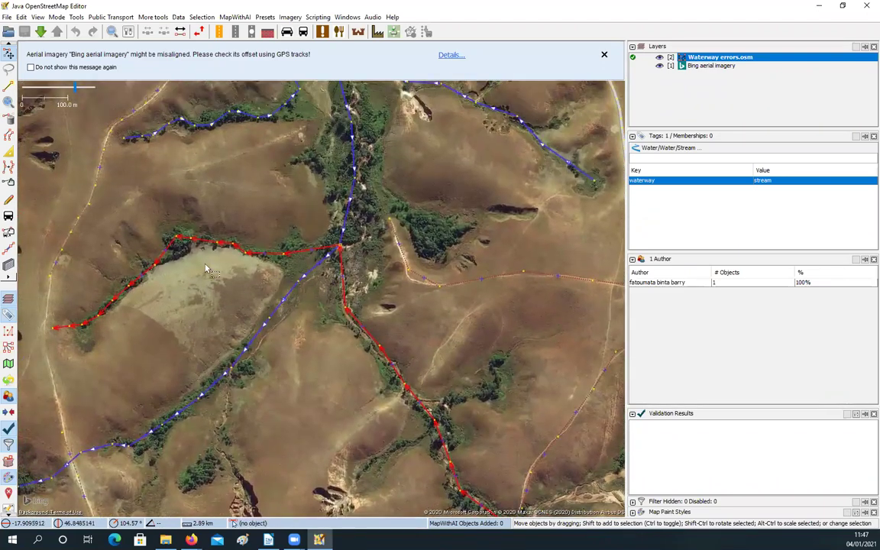
drag(224, 254, 176, 281)
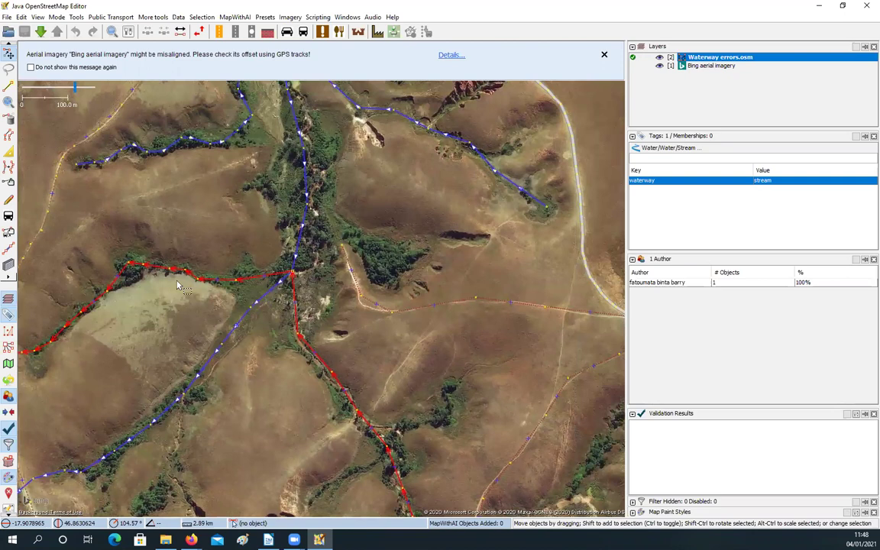
scroll(281, 279, up, 2)
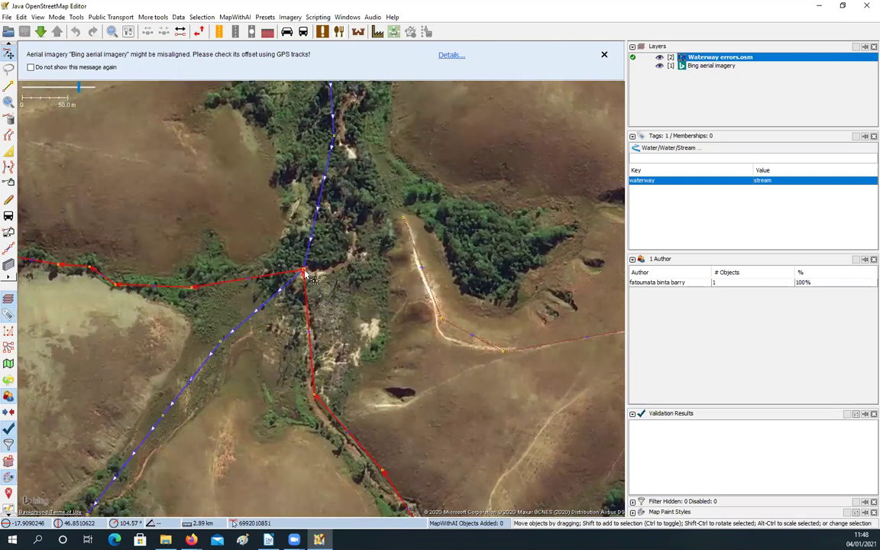
Split the selected stream at the confluence node, keeping the way history on the 26-node segment.
shift+click(305, 275)
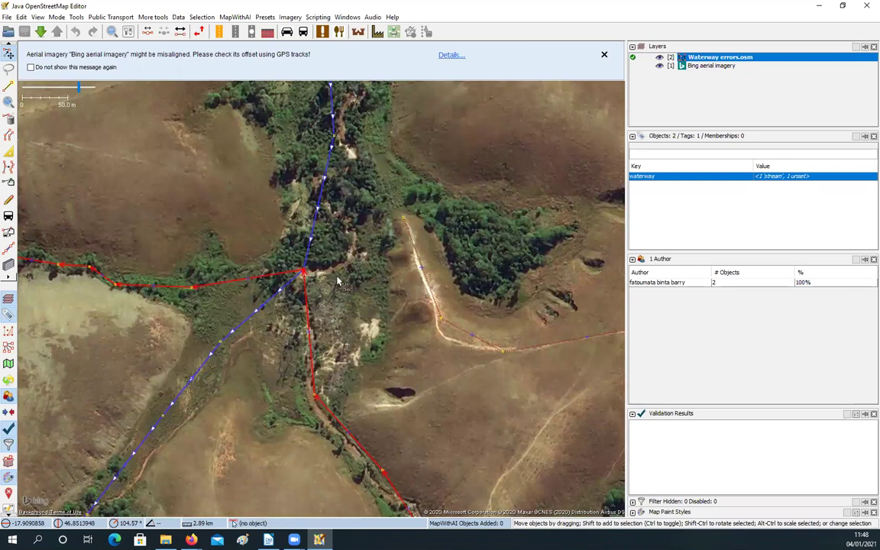
key(p)
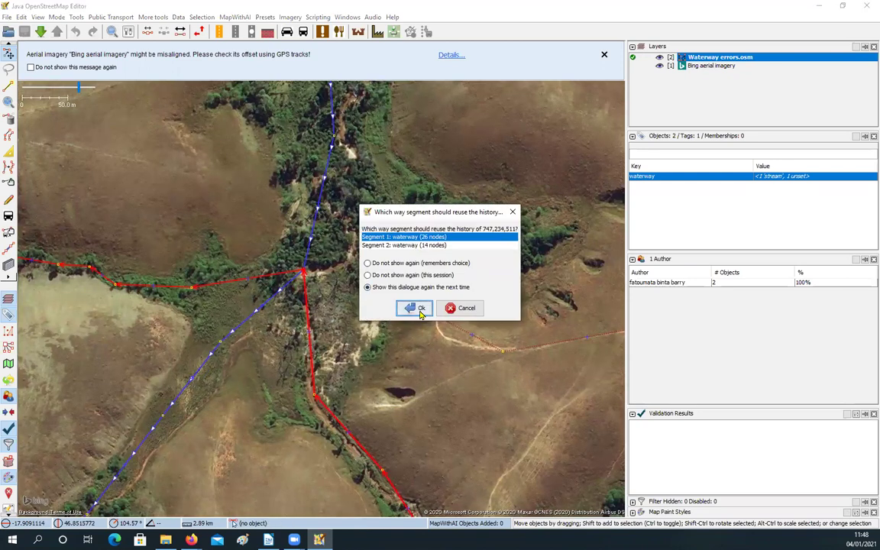
click(413, 306)
click(225, 270)
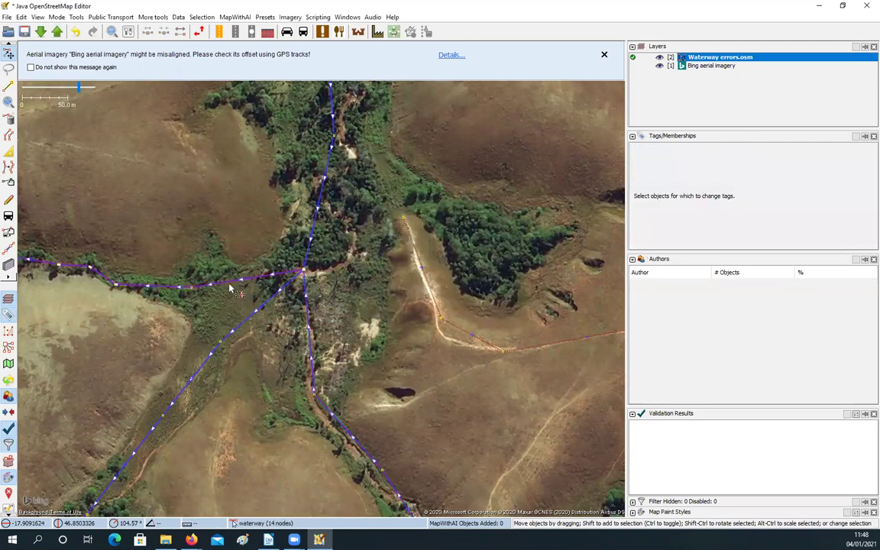
Delete the end node of the split-off western stream nearest the track, so the stream ends at the vegetation.
click(226, 286)
drag(171, 215, 496, 130)
drag(58, 350, 120, 313)
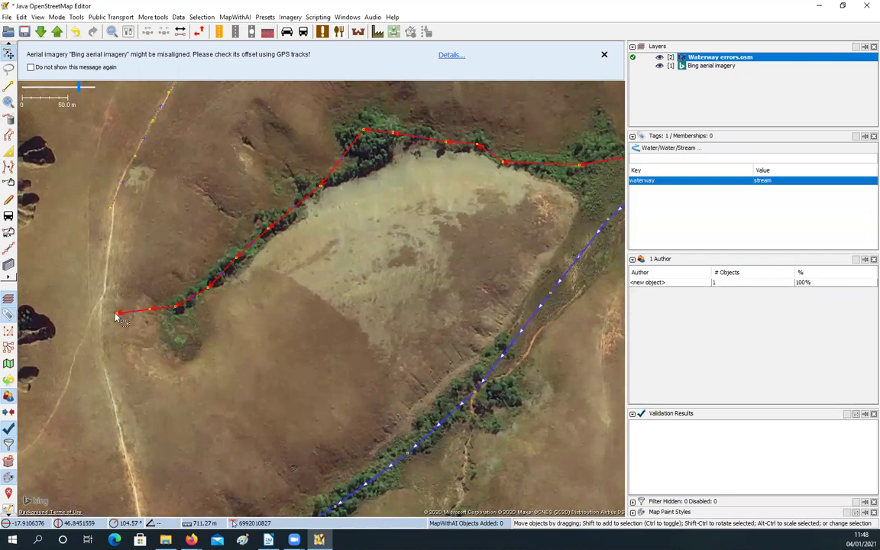
click(117, 315)
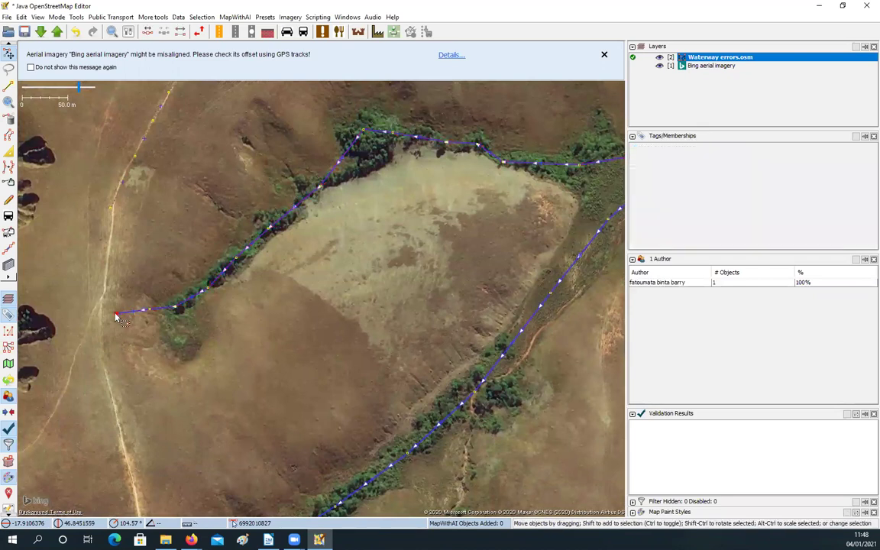
key(Delete)
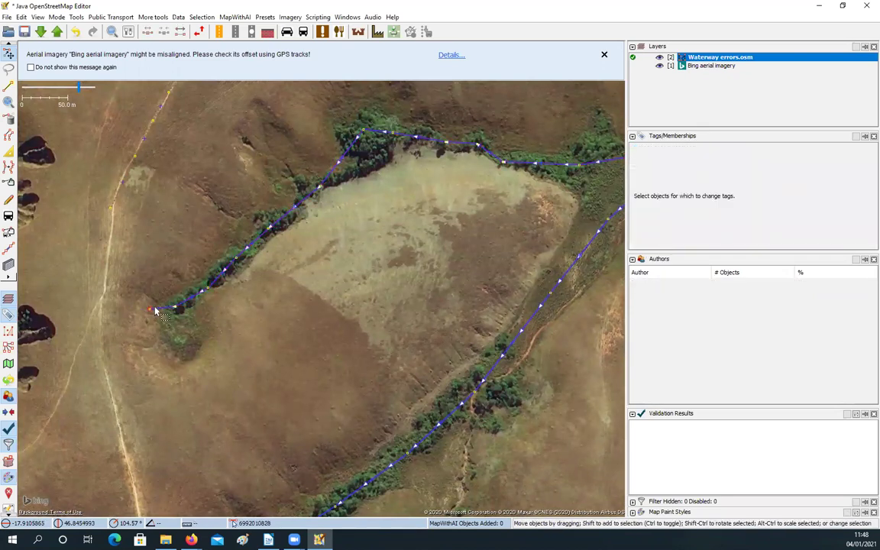
Reverse the direction of the western side-valley stream so that it flows down to the confluence.
drag(281, 259, 210, 315)
click(259, 231)
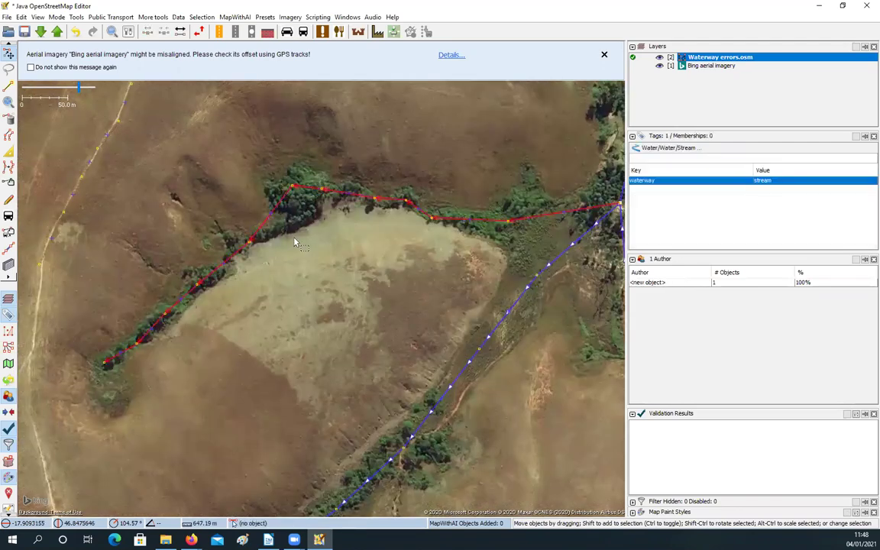
drag(352, 210, 324, 213)
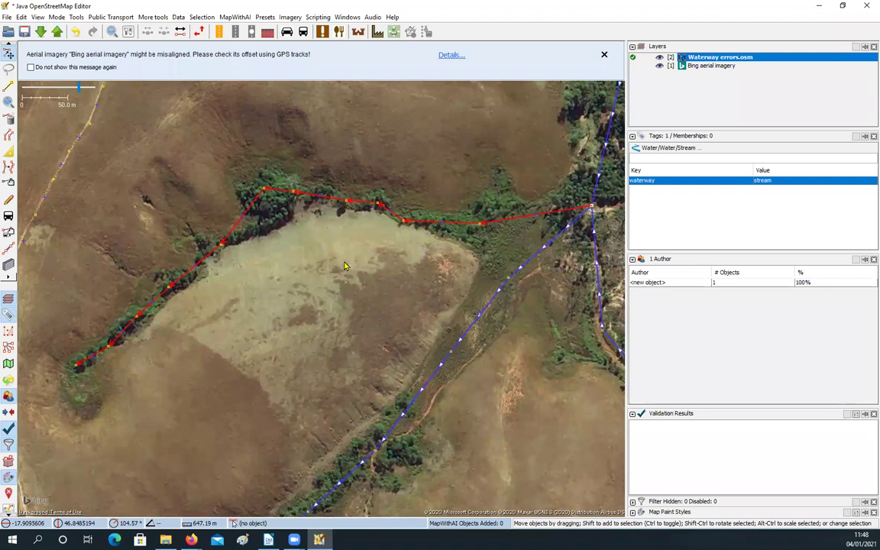
key(r)
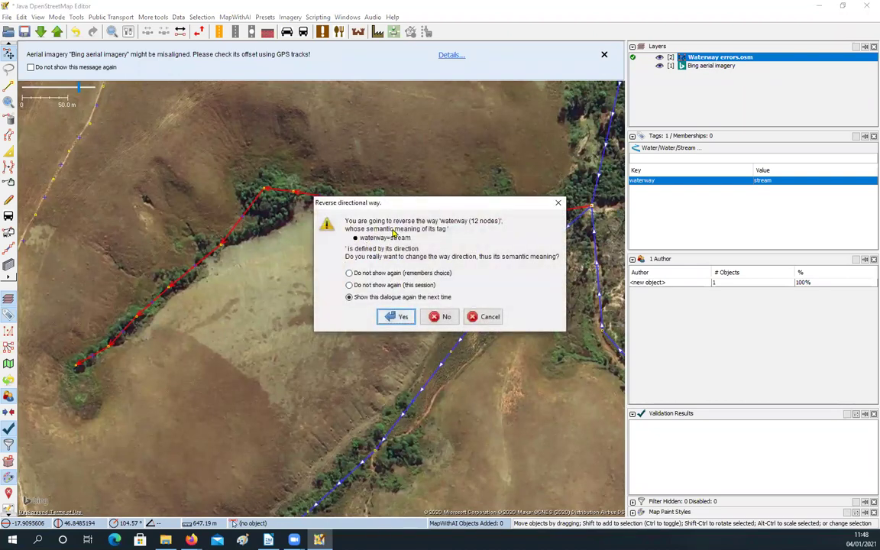
click(401, 317)
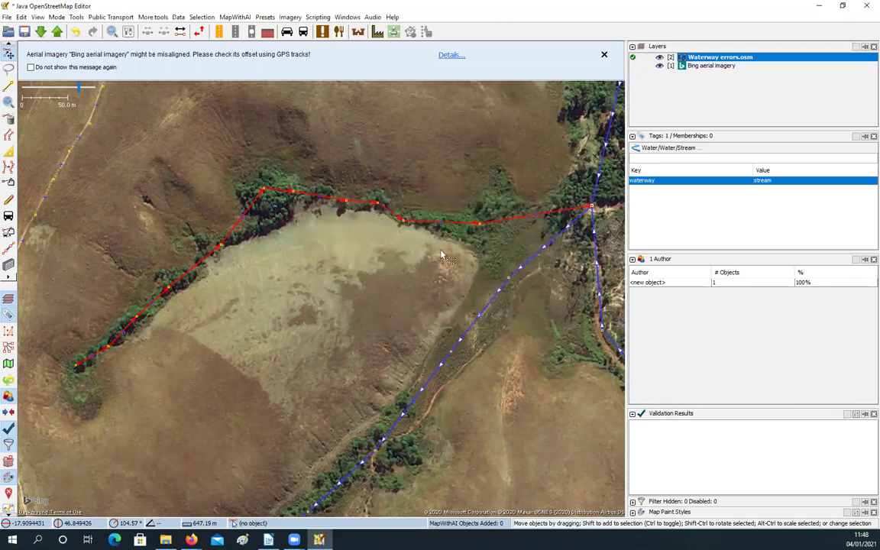
drag(217, 257, 321, 295)
scroll(321, 296, down, 2)
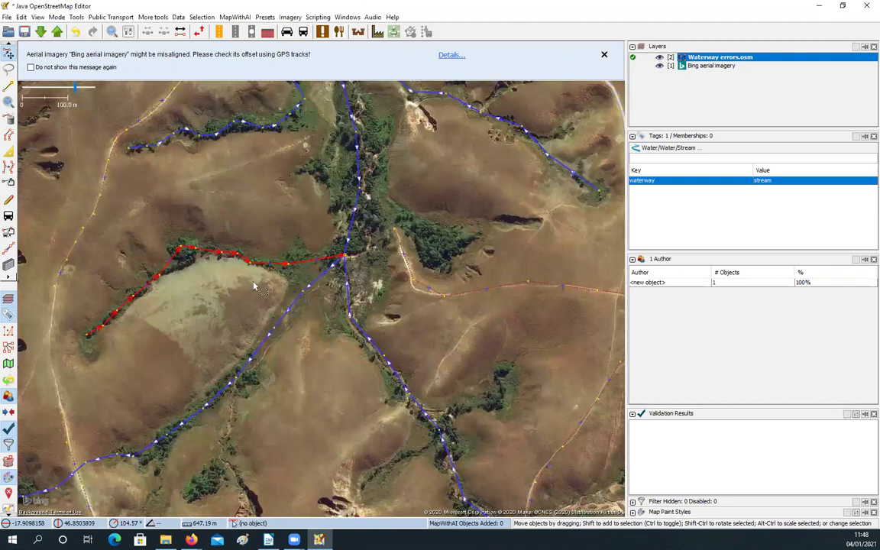
click(287, 292)
drag(212, 305, 288, 293)
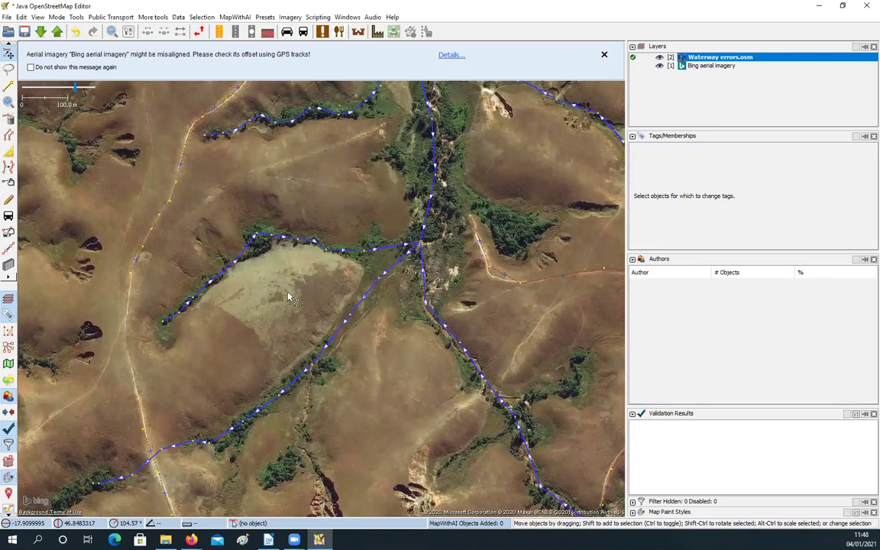
Trace the main stream north past the settlement and beyond the downloaded area to where its valley meets the large river.
drag(403, 395, 402, 467)
key(ctrl+Up)
scroll(400, 330, down, 2)
drag(372, 233, 391, 379)
drag(284, 235, 310, 316)
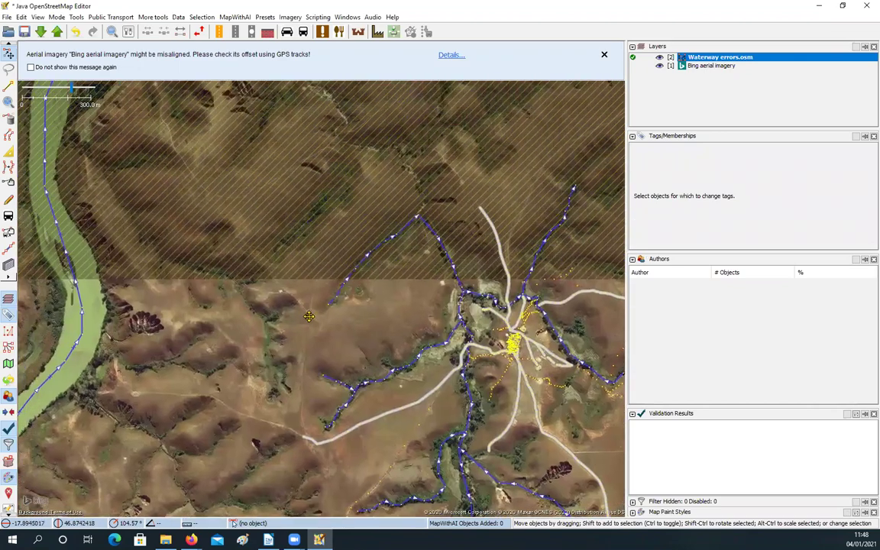
key(ctrl+Up)
key(ctrl+Up)
key(ctrl+Up)
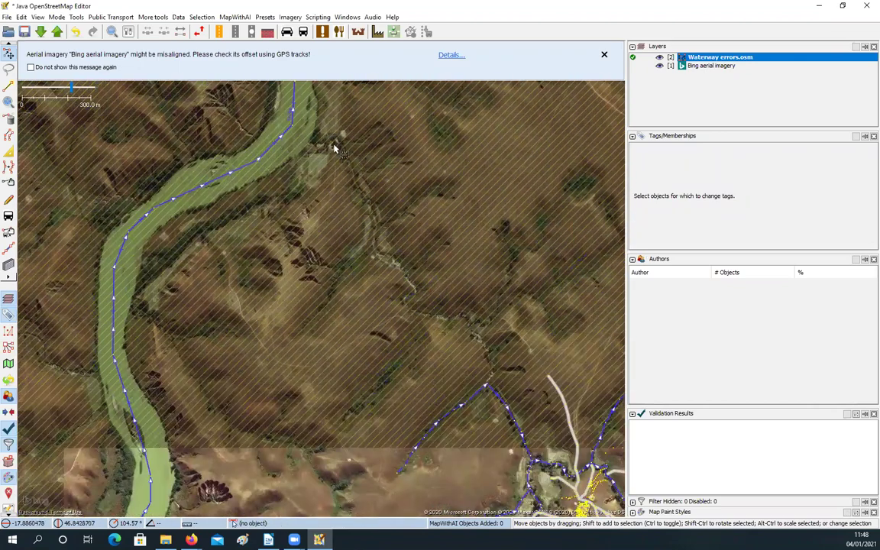
drag(297, 257, 208, 108)
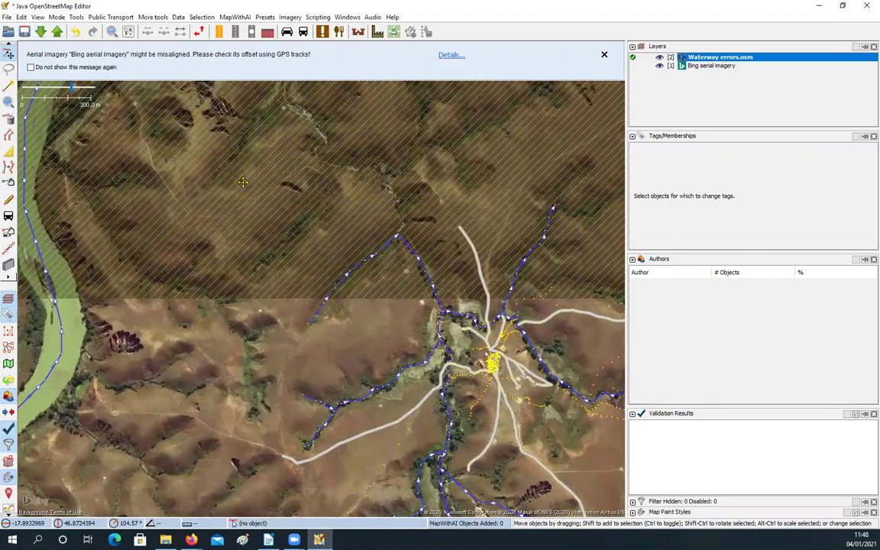
Follow the stream network back south from the settlement, examining the tributaries' flow directions and their western upper ends.
key(ctrl+Down)
key(ctrl+Down)
key(ctrl+Down)
key(ctrl+Down)
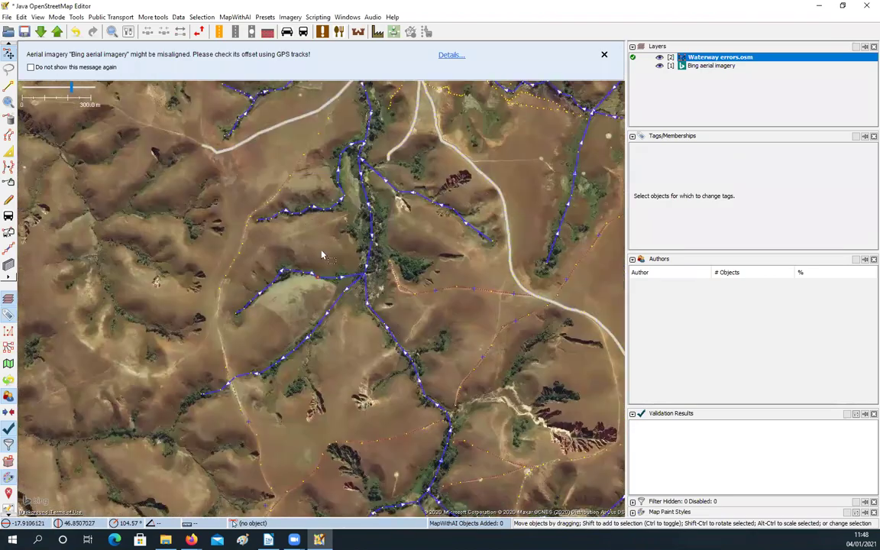
drag(322, 255, 282, 113)
scroll(314, 255, down, 2)
drag(277, 267, 324, 228)
drag(349, 291, 344, 255)
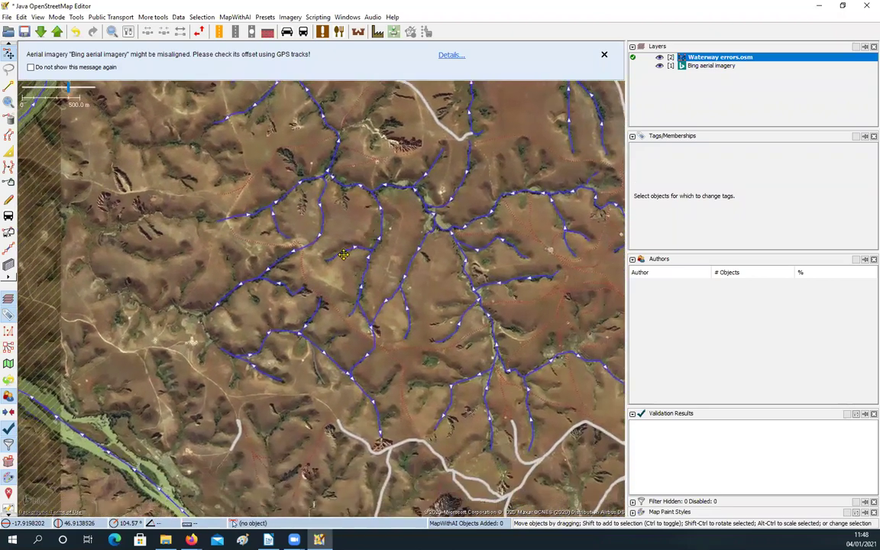
key(ctrl+Down)
key(ctrl+Left)
key(ctrl+Down)
key(ctrl+Left)
key(ctrl+Down)
key(ctrl+Left)
key(ctrl+Down)
key(ctrl+Left)
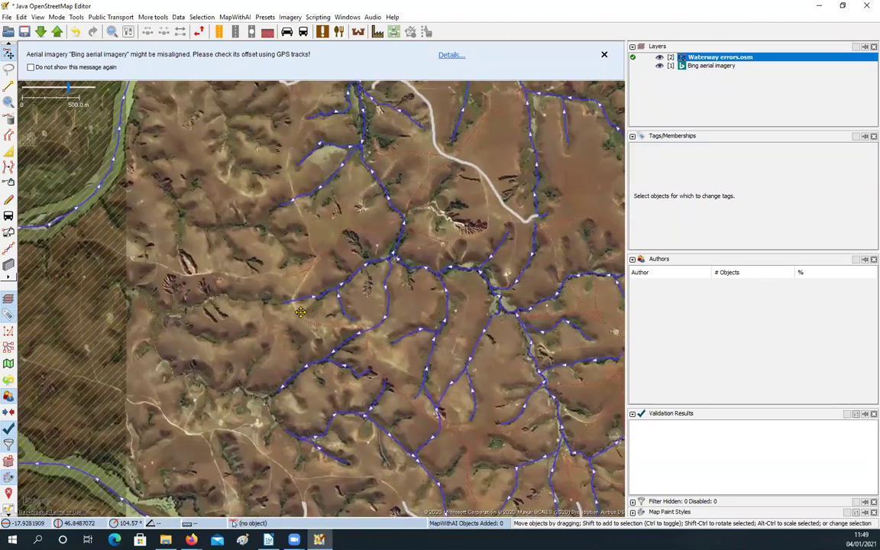
Examine the whole stream network together with the large river, following the river's flow direction north and south of the downloaded area.
scroll(300, 312, down, 2)
key(ctrl+Up)
key(ctrl+Left)
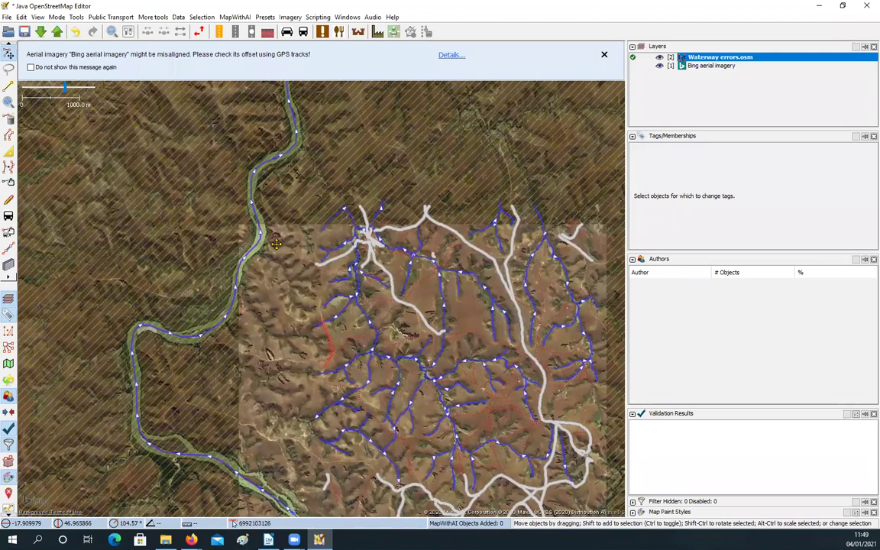
key(ctrl+Down)
key(ctrl+Right)
key(ctrl+Down)
key(ctrl+Right)
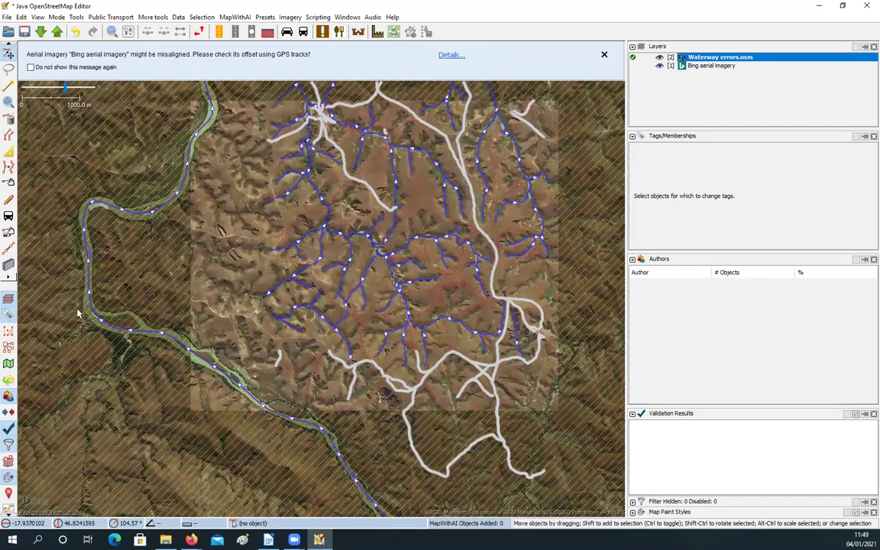
drag(314, 429, 322, 452)
drag(253, 156, 322, 424)
key(minus)
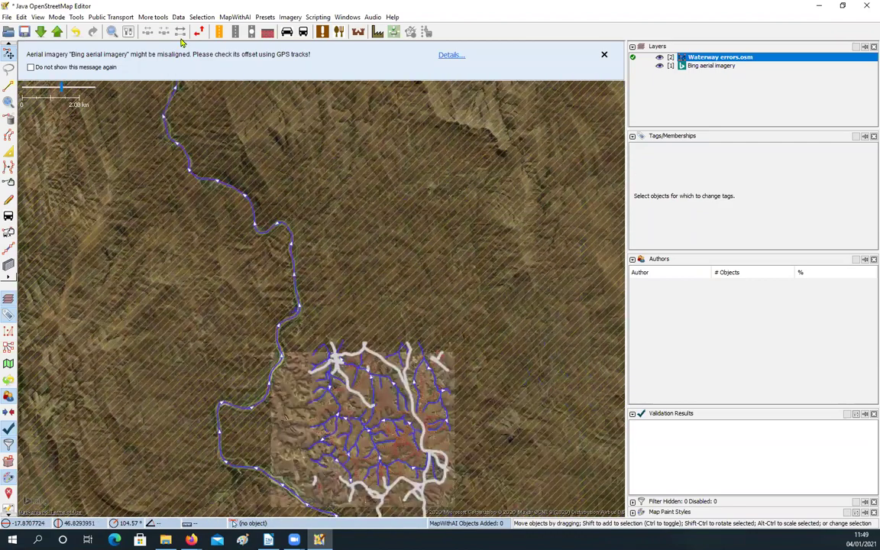
drag(425, 455, 372, 276)
key(ctrl+Down)
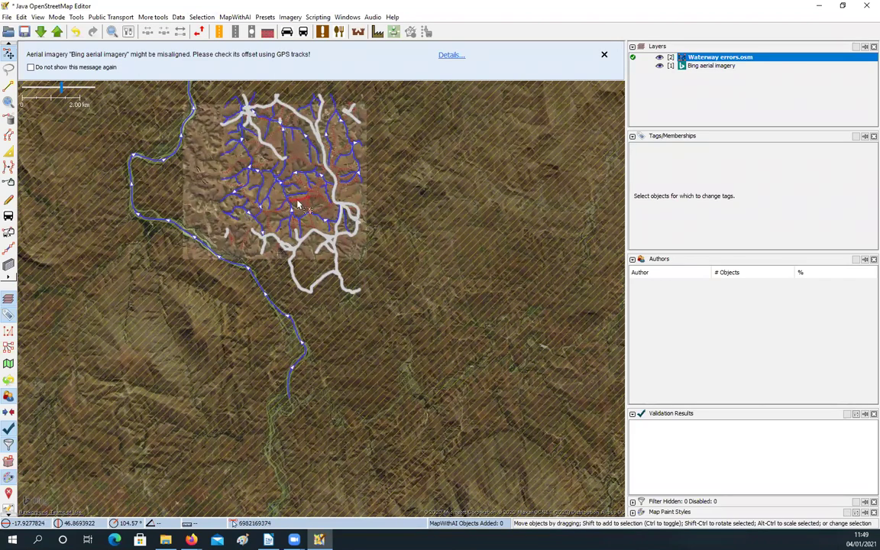
Select the main stream in the centre of the area and extend the selection to all ways connected to it.
scroll(301, 205, up, 8)
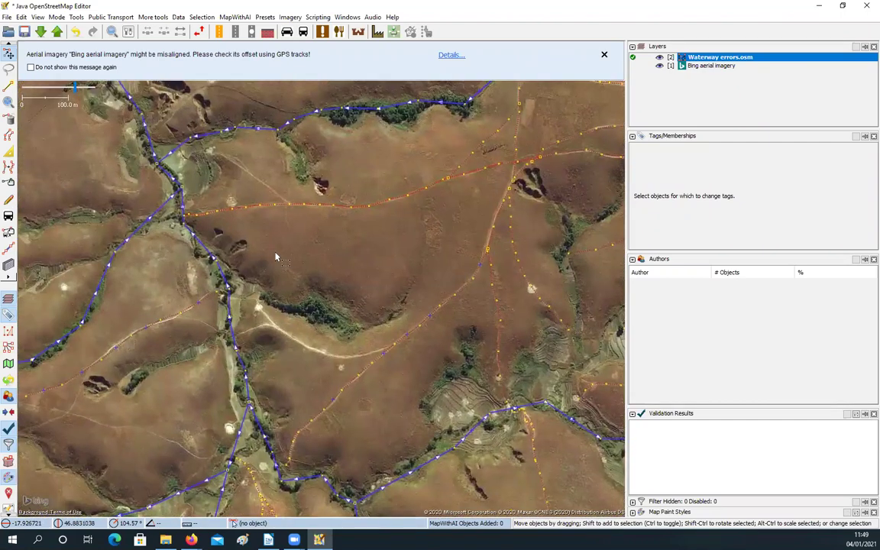
drag(276, 253, 324, 262)
click(262, 260)
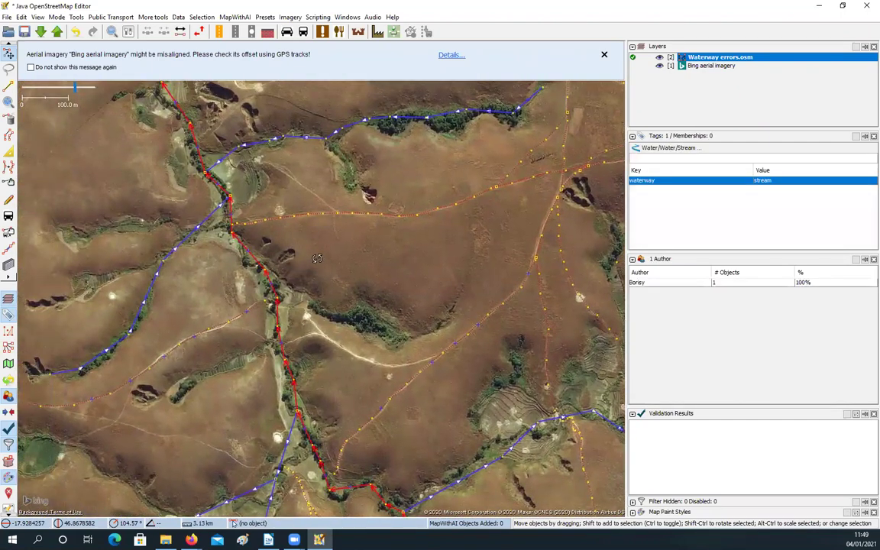
key(shift+i)
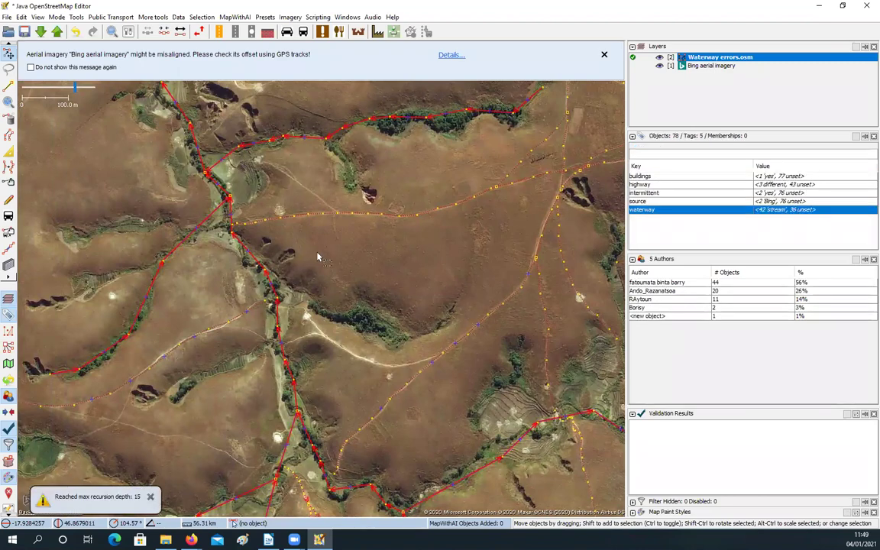
scroll(317, 258, down, 5)
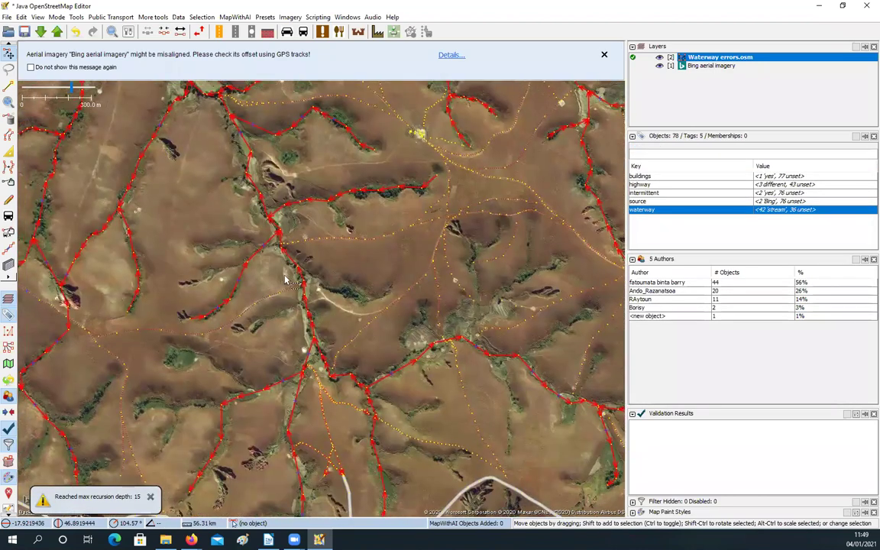
scroll(286, 281, down, 4)
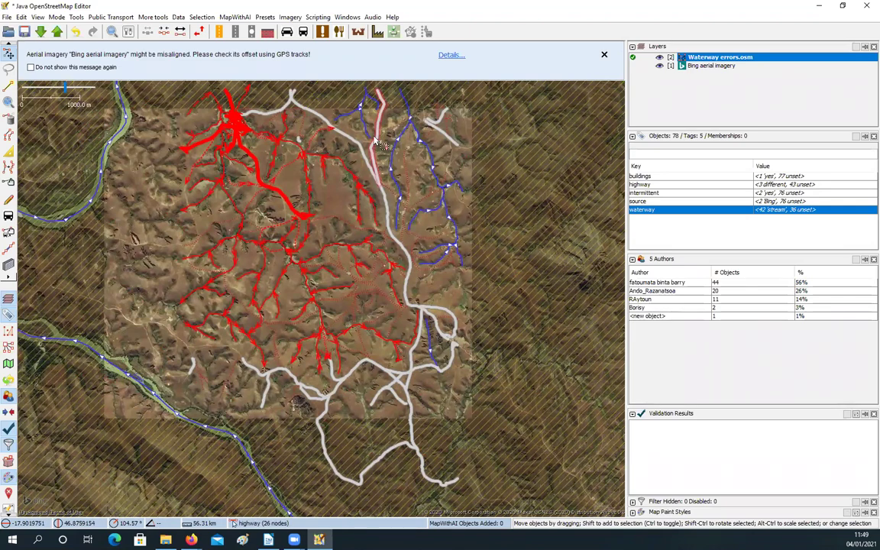
Examine which waterways across the downloaded area belong to the selected connected network, and clear the selection.
drag(333, 184, 298, 243)
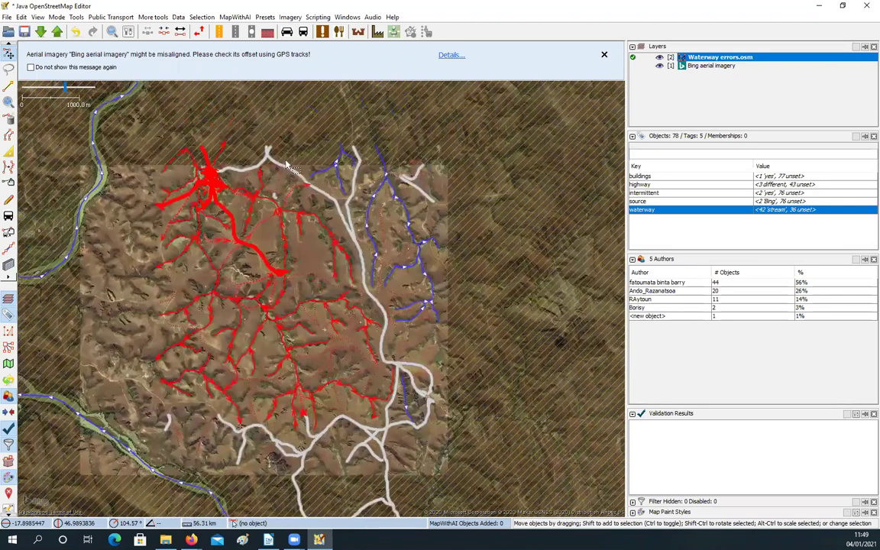
drag(284, 160, 253, 206)
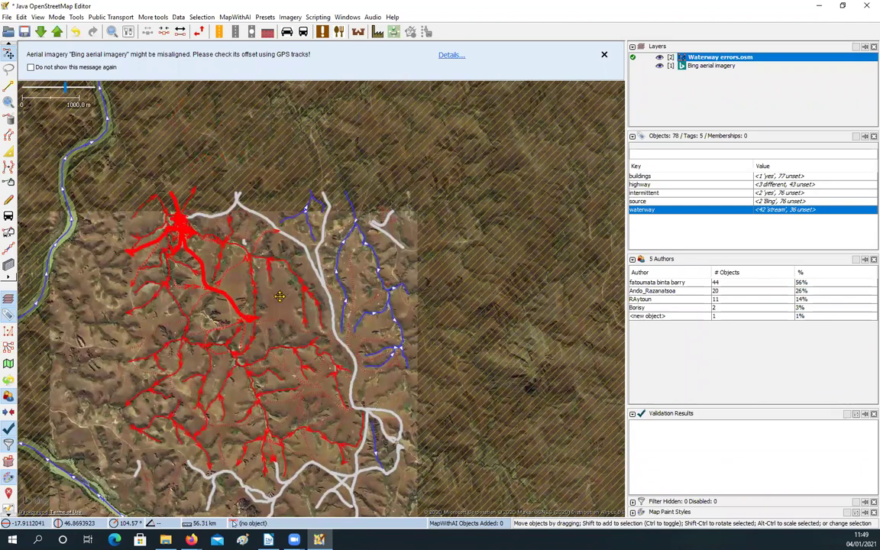
drag(328, 211, 342, 195)
drag(161, 415, 189, 356)
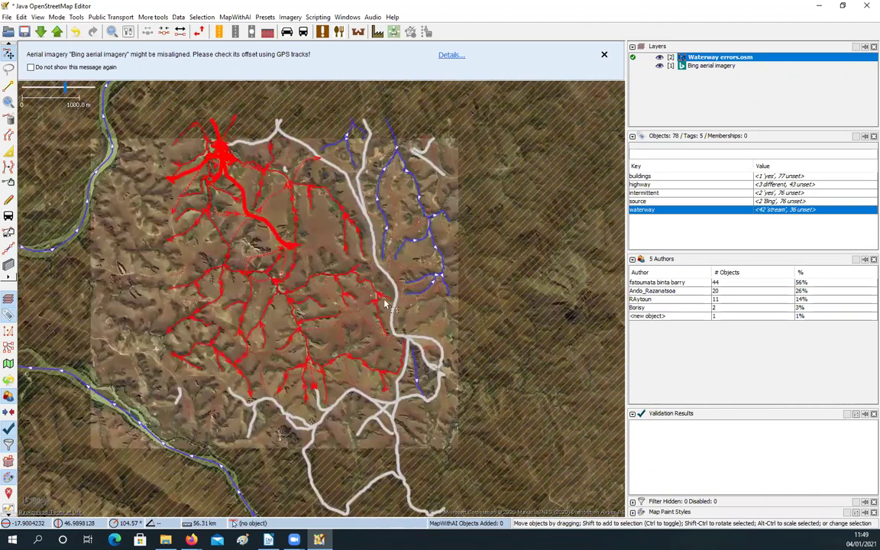
drag(238, 179, 245, 167)
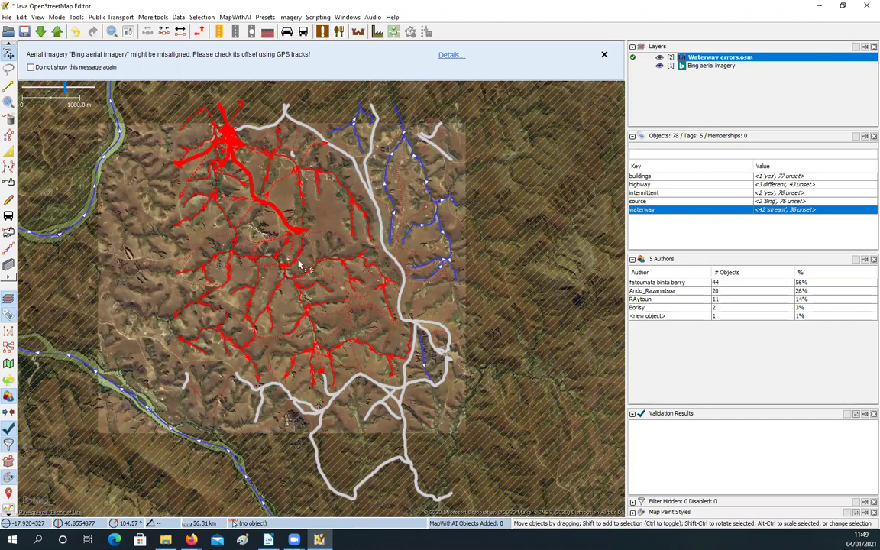
click(299, 195)
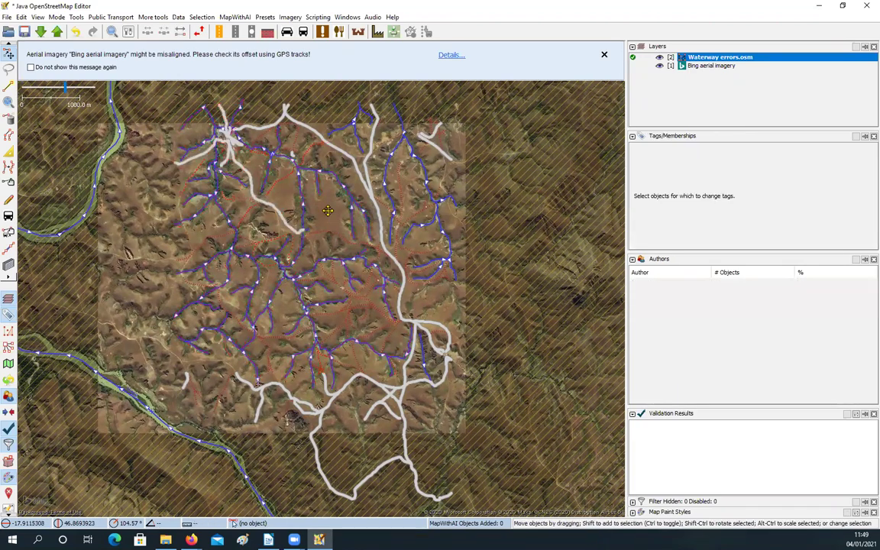
Delete the Waterway errors.osm layer without saving or uploading its changes, and open the recent file Caledon River.osm.
drag(308, 175, 291, 147)
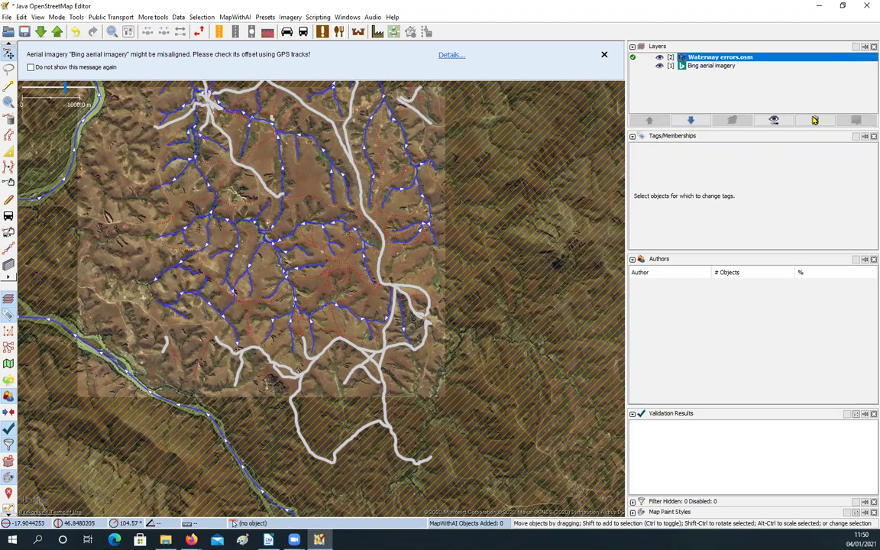
click(815, 120)
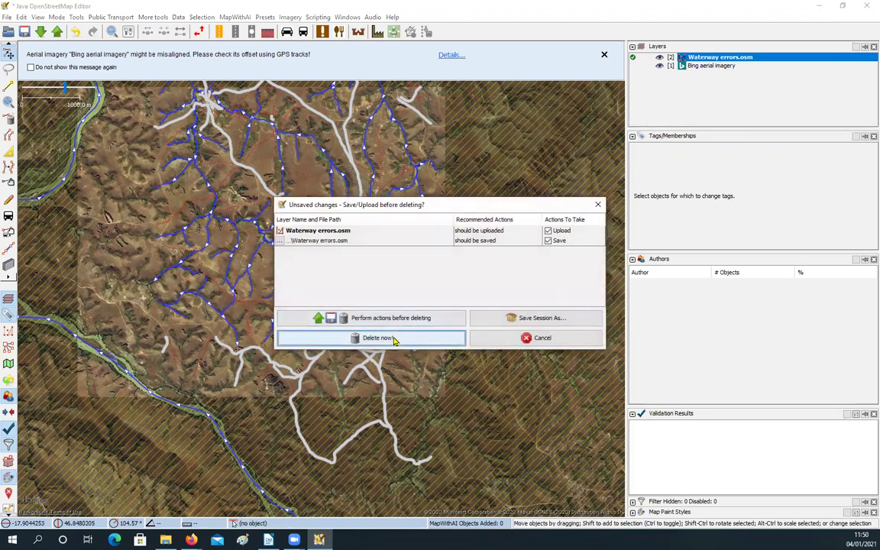
click(374, 337)
click(7, 17)
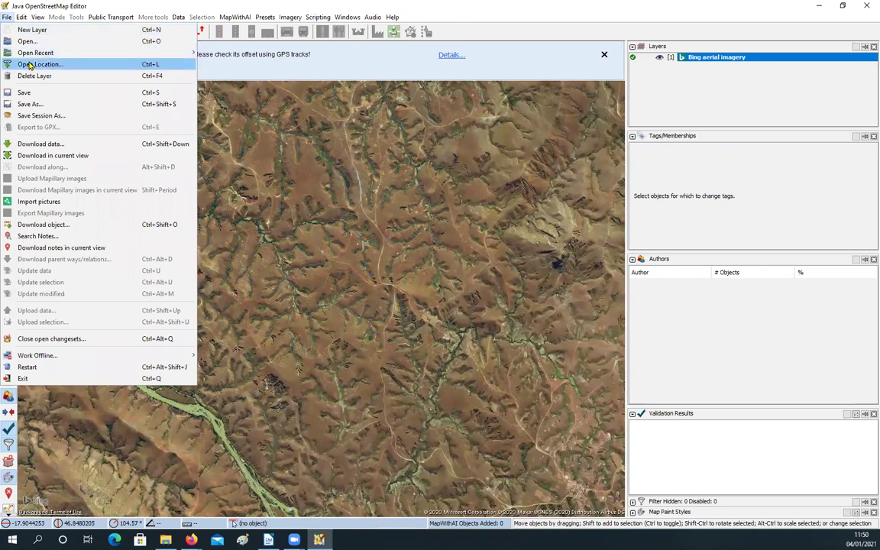
mouse_move(61, 49)
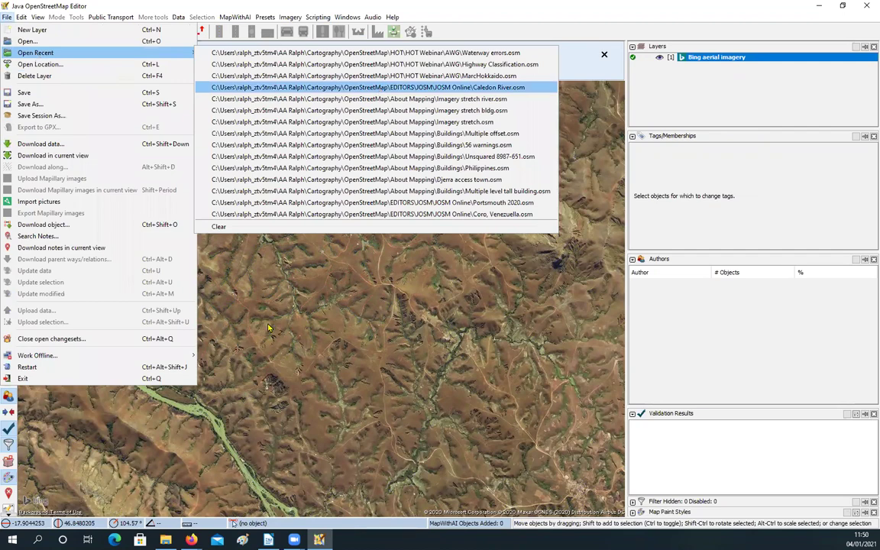
key(Return)
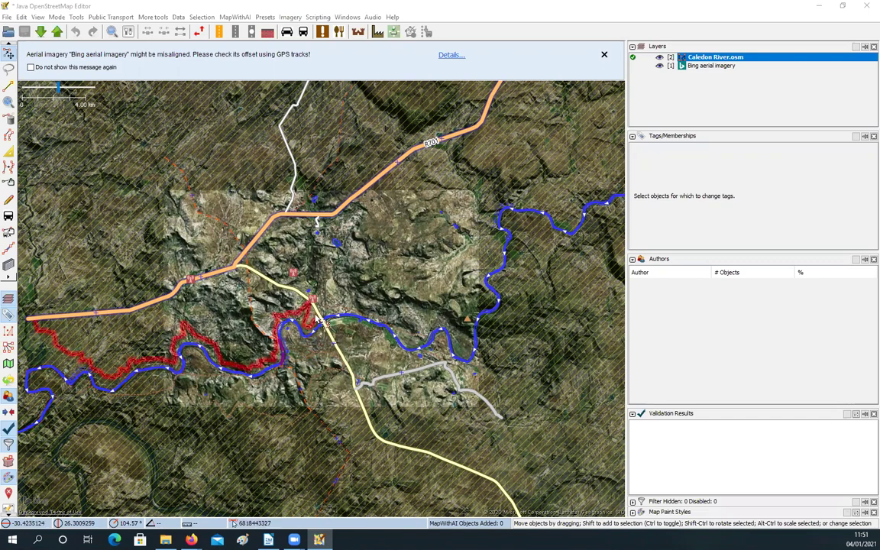
Select the bridge that carries the tertiary road over the Caledon River and inspect its tags.
scroll(340, 336, up, 8)
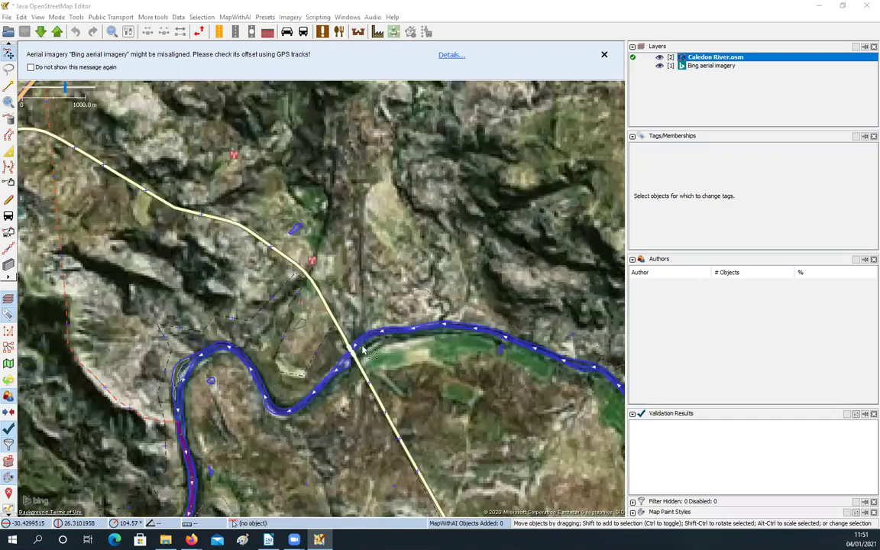
scroll(289, 269, up, 2)
drag(375, 382, 406, 344)
drag(327, 283, 373, 321)
drag(271, 204, 331, 209)
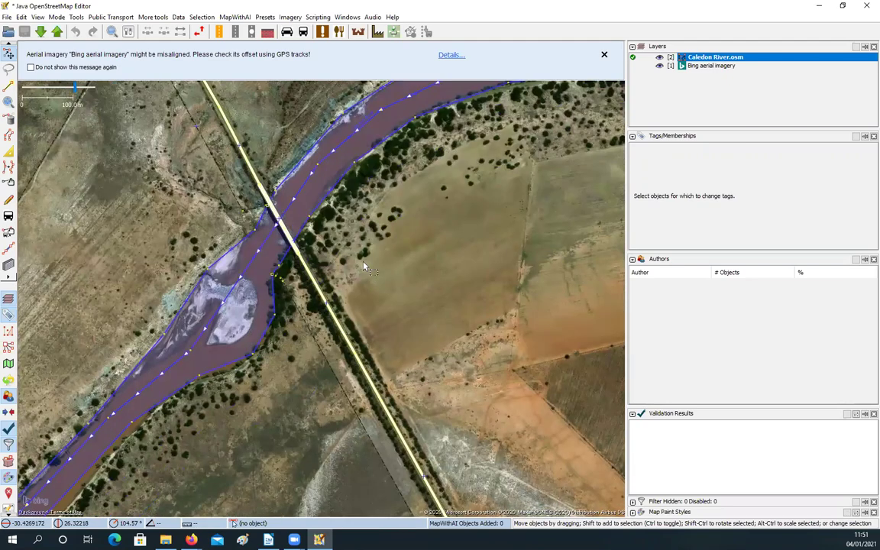
click(292, 236)
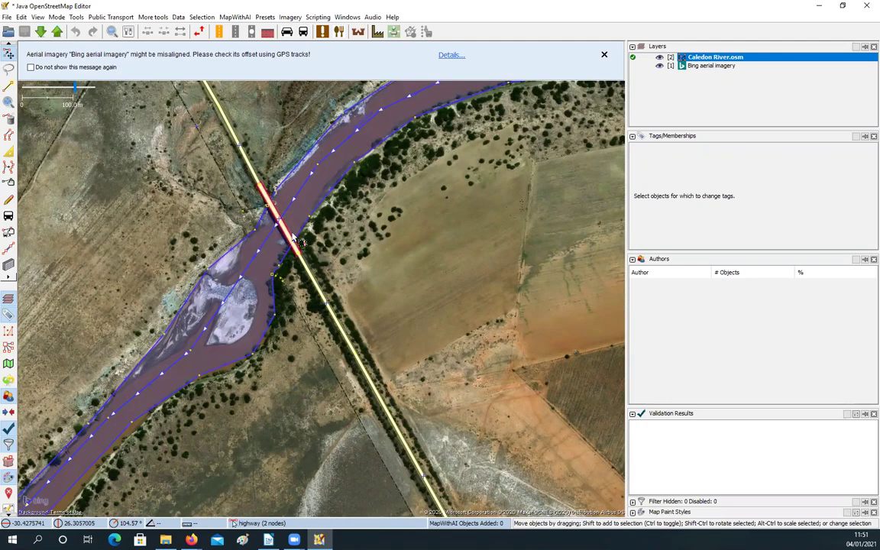
scroll(394, 291, up, 2)
drag(297, 222, 406, 288)
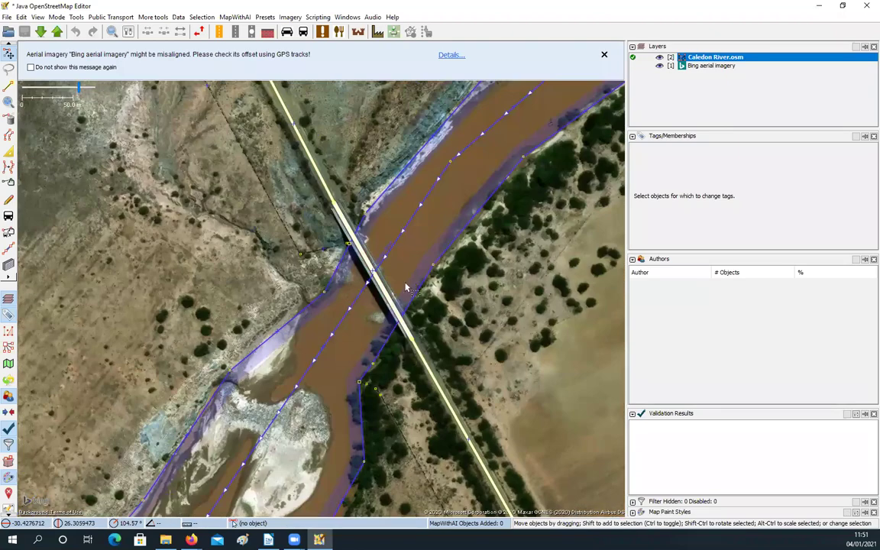
click(360, 255)
mouse_move(663, 208)
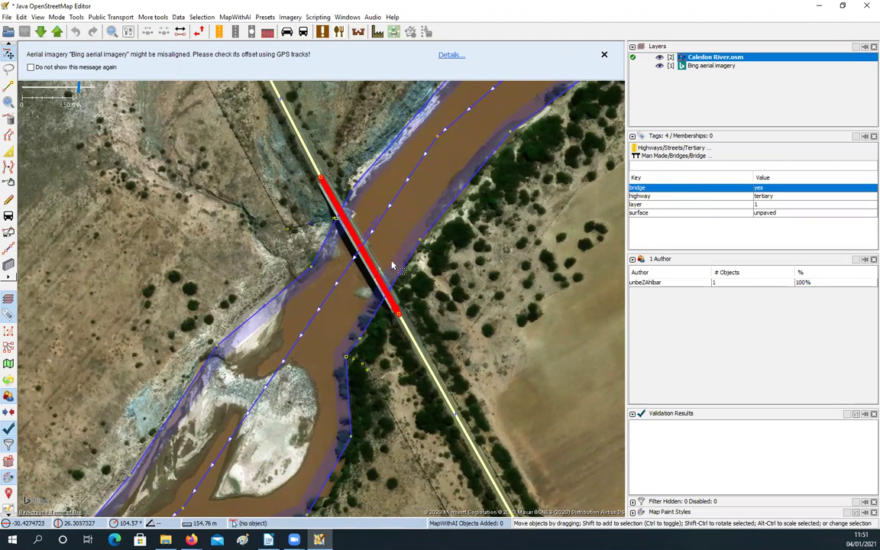
Hide the Caledon River.osm layer to examine the river bridge on the bare aerial imagery, and show the layer again.
click(660, 57)
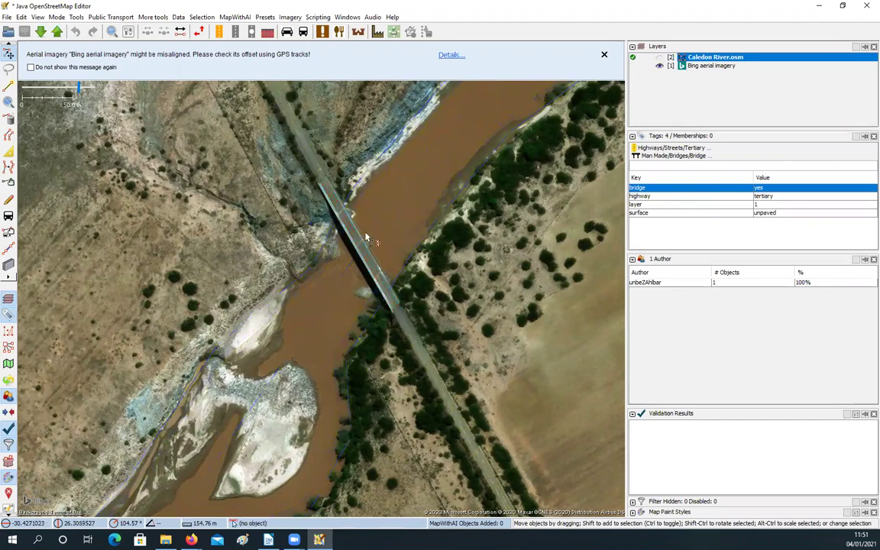
scroll(368, 246, up, 2)
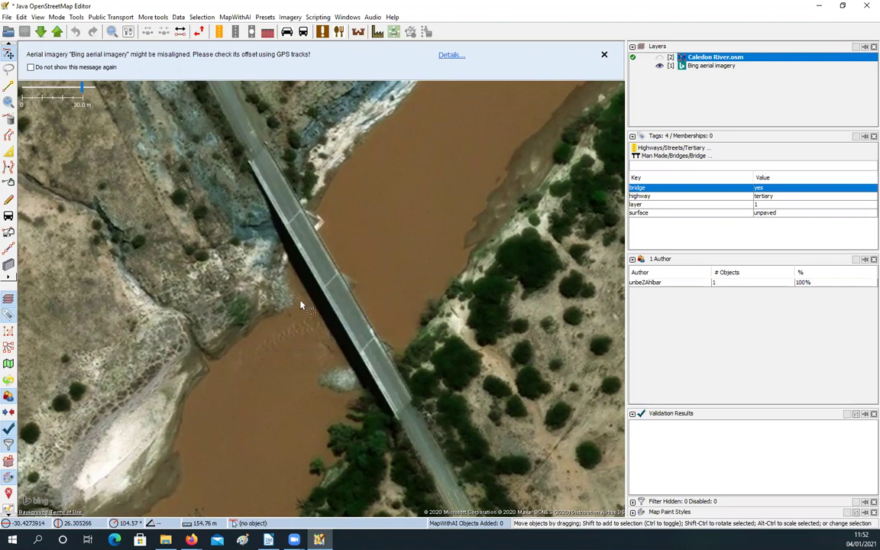
scroll(302, 304, down, 2)
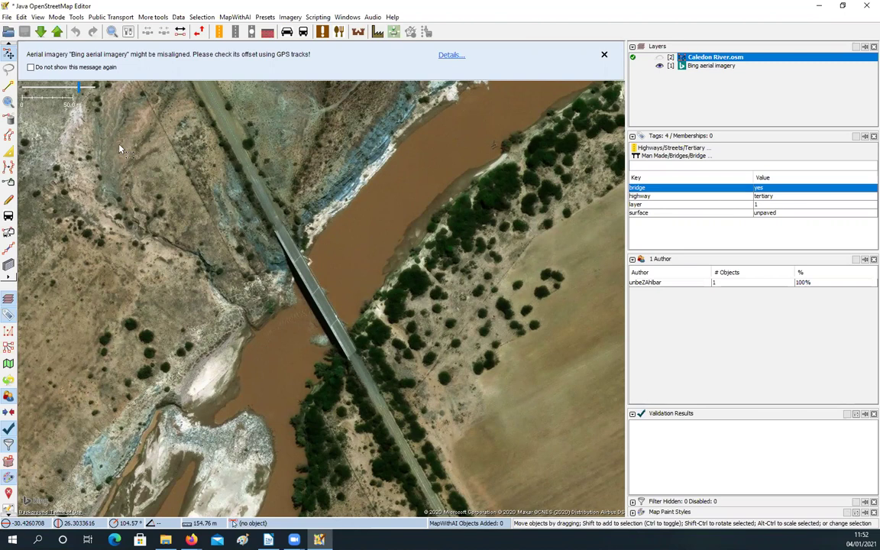
mouse_move(660, 61)
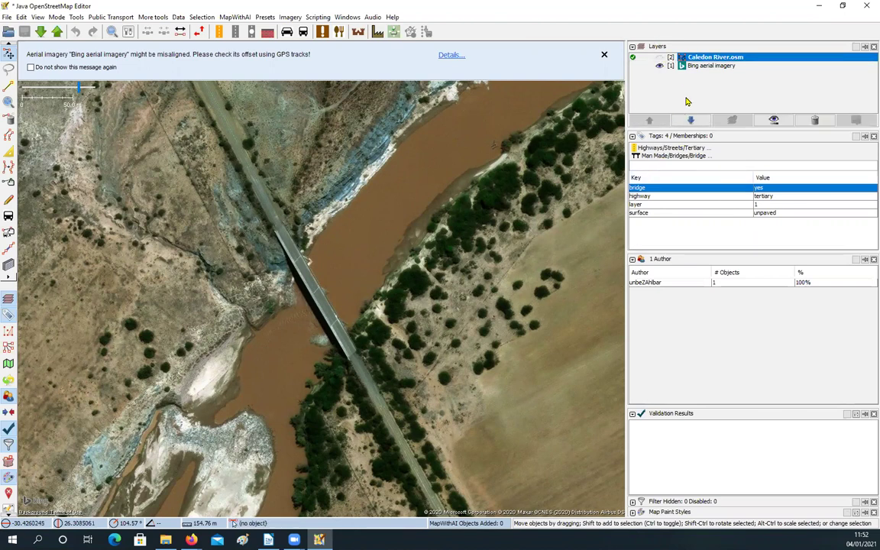
click(660, 57)
Follow the tertiary road northwest from the river bridge to its crossing of the small tree-lined watercourse.
drag(337, 221, 405, 410)
drag(311, 168, 434, 428)
drag(252, 107, 330, 279)
scroll(330, 283, down, 4)
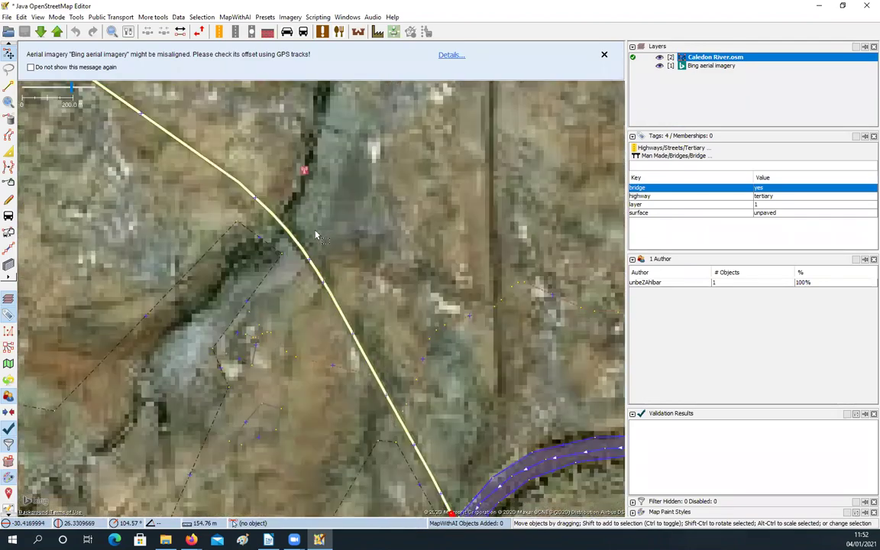
scroll(299, 287, up, 2)
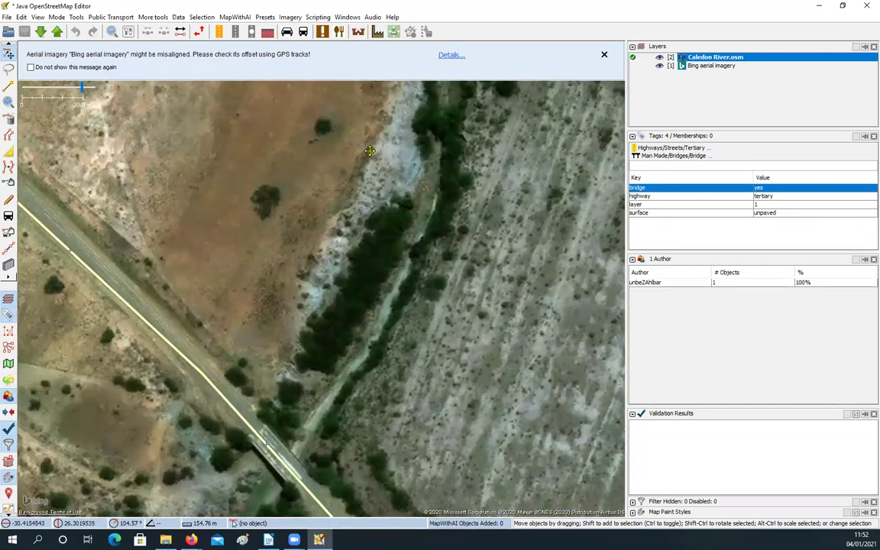
drag(381, 254, 369, 186)
drag(315, 381, 363, 232)
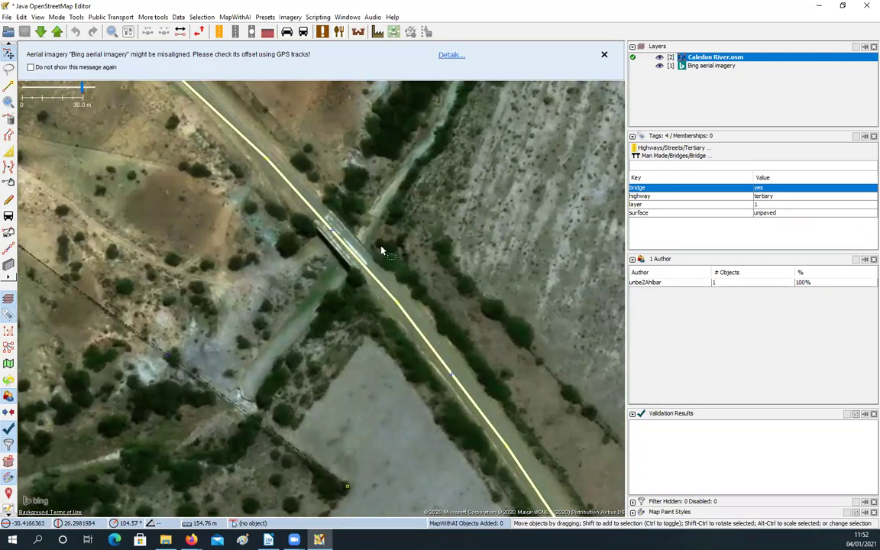
Hide the data layer to examine the small bridge at the watercourse crossing in the imagery, and restore the layer.
click(660, 57)
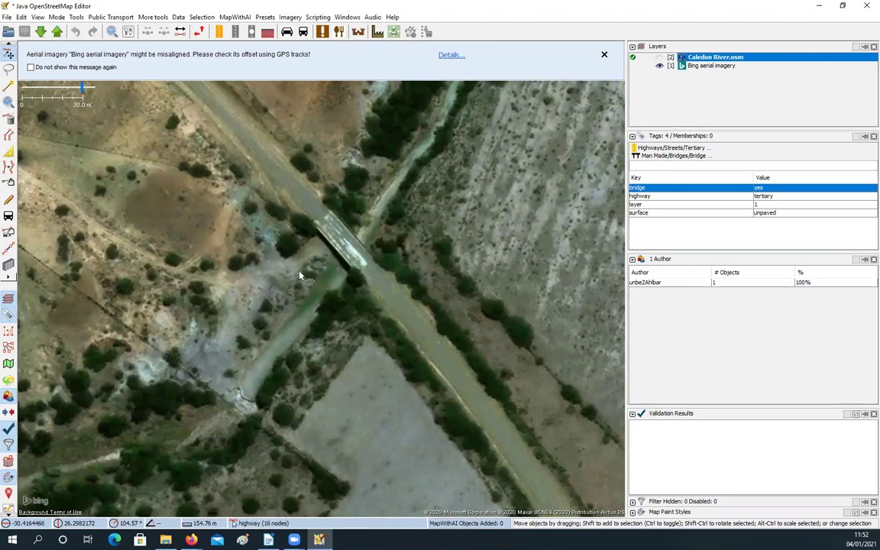
scroll(314, 191, up, 3)
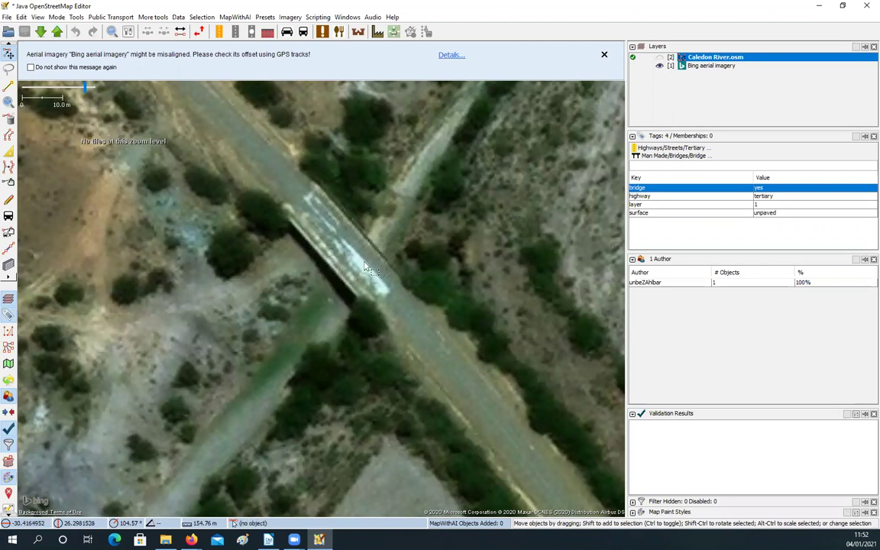
drag(363, 271, 385, 262)
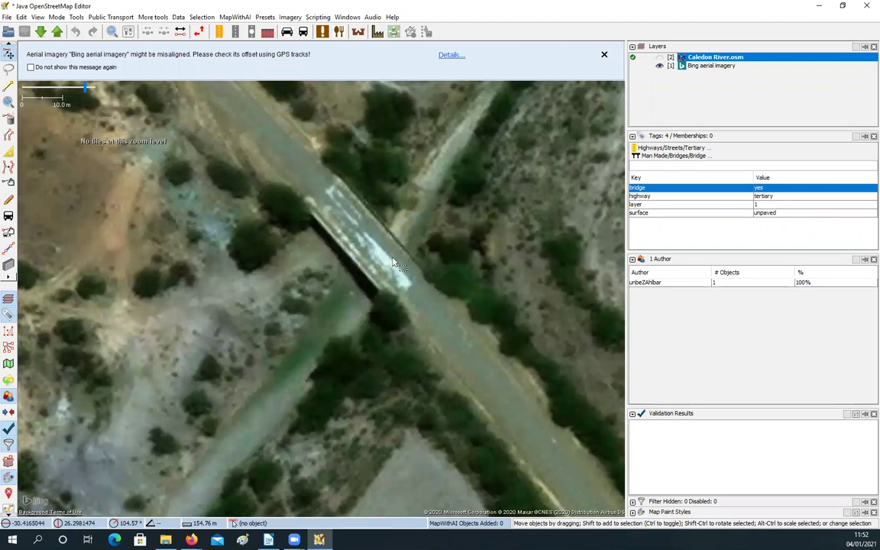
scroll(395, 264, down, 3)
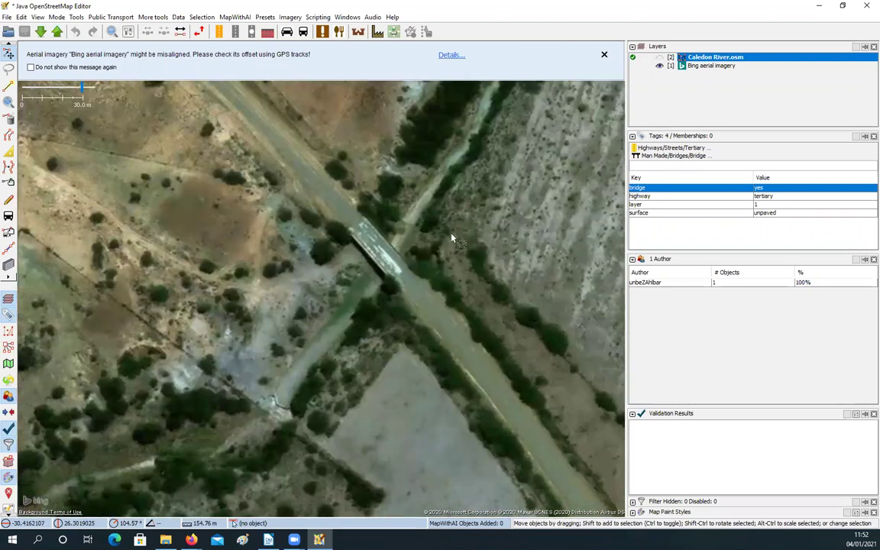
click(659, 58)
drag(458, 252, 413, 255)
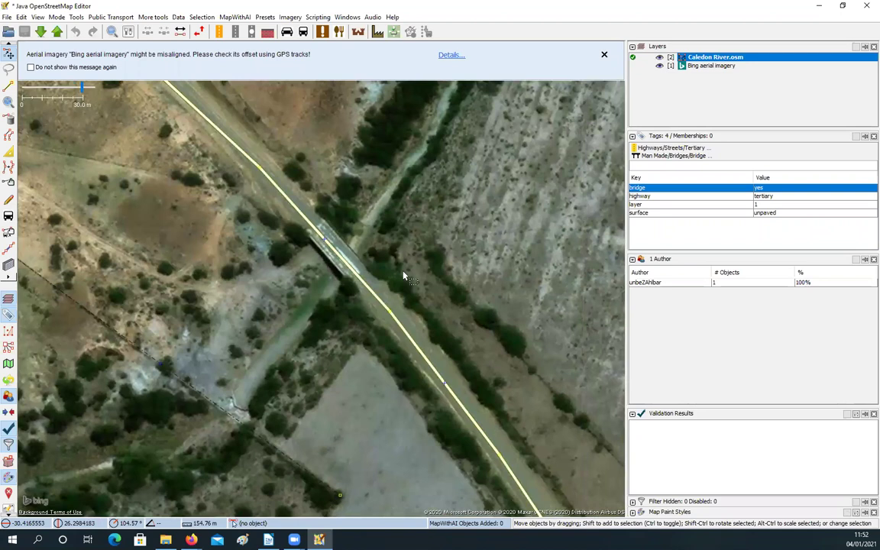
Add a node to the tertiary road at each end of the small bridge over the watercourse.
drag(325, 243, 310, 222)
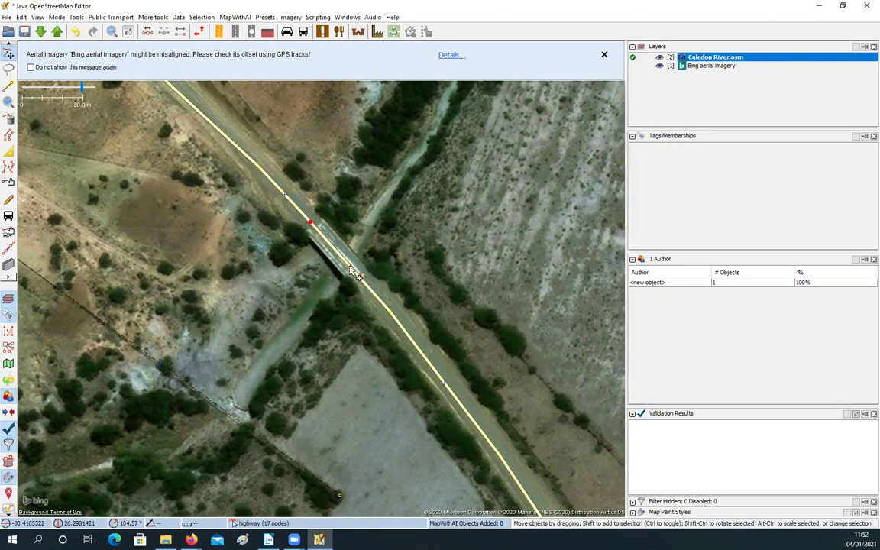
drag(353, 272, 384, 318)
scroll(347, 289, up, 3)
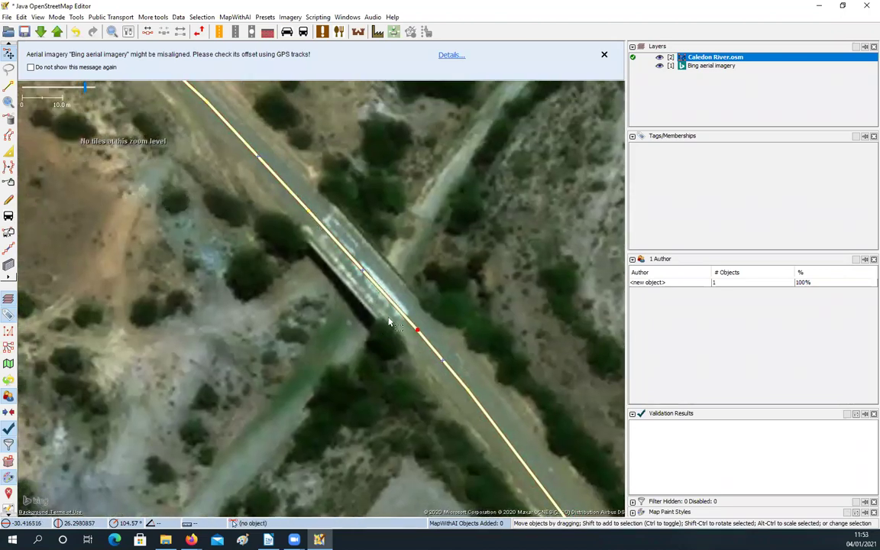
Split the tertiary road at the two bridge-end nodes, letting Segment 1 reuse the way's history.
click(419, 329)
double_click(311, 212)
key(p)
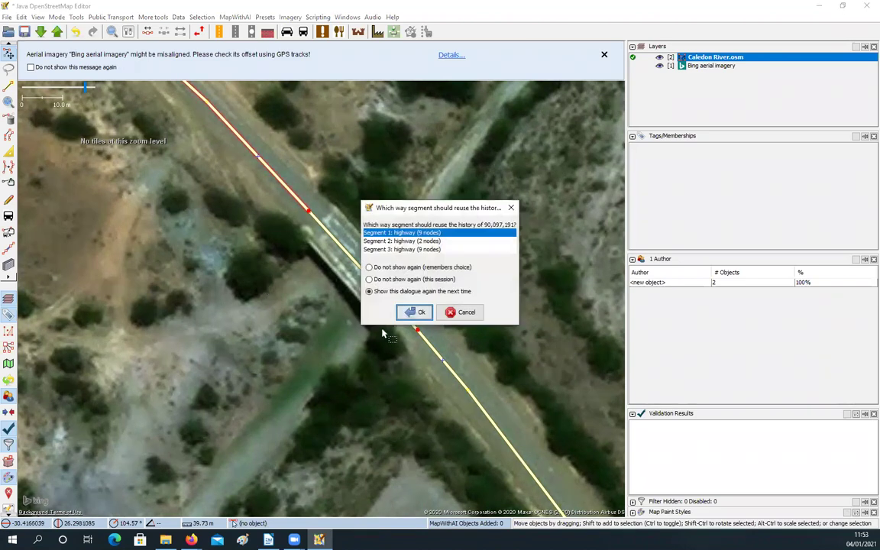
click(379, 283)
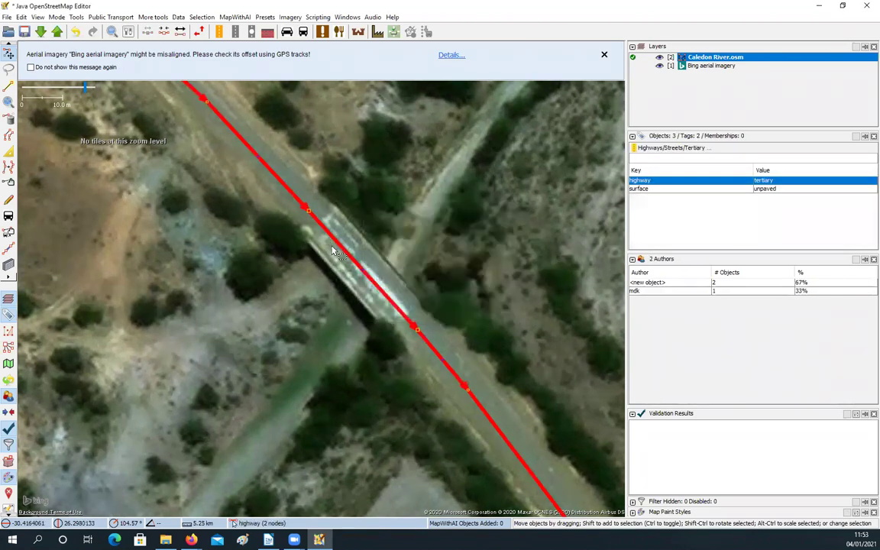
click(277, 195)
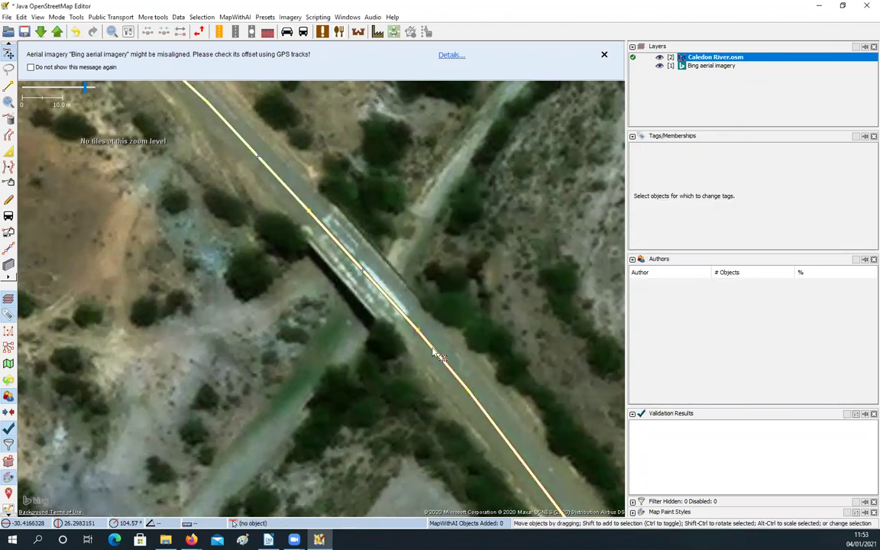
Add the tag bridge=yes to the short road segment between the two split nodes.
click(359, 267)
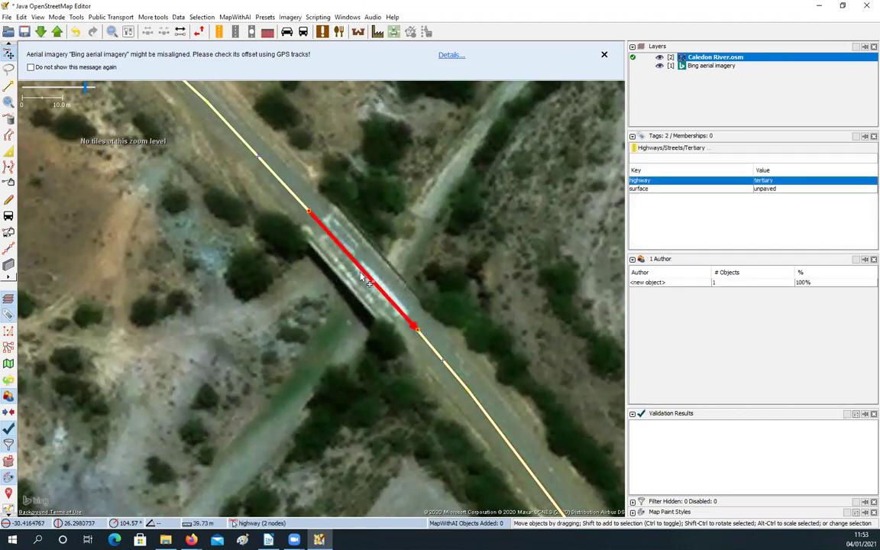
click(661, 243)
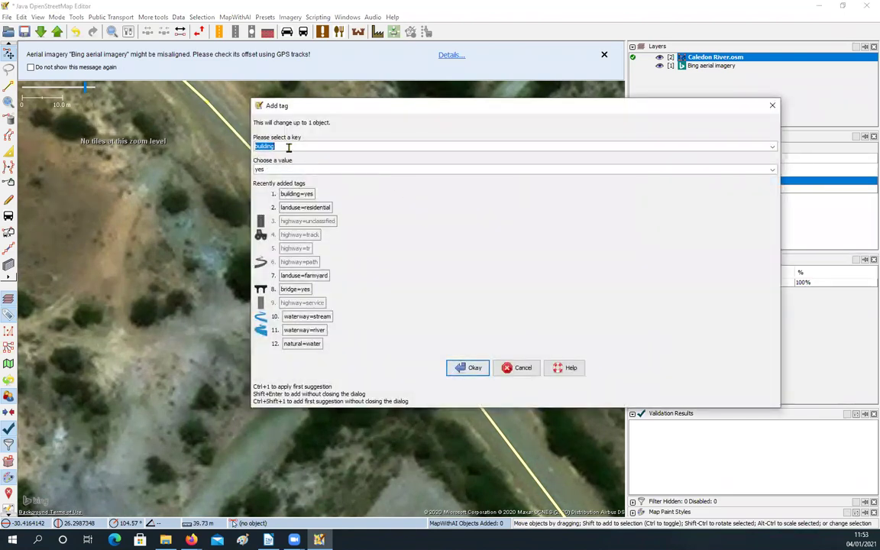
text(br)
click(285, 171)
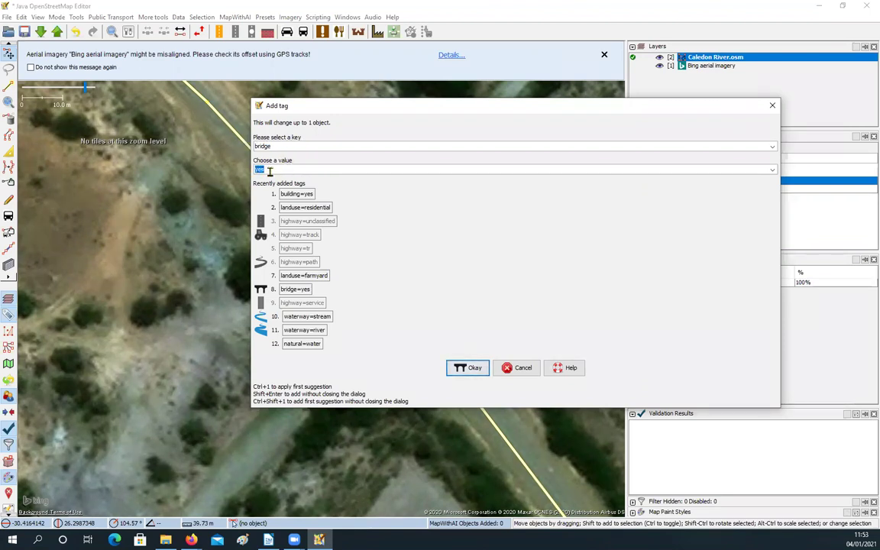
click(469, 368)
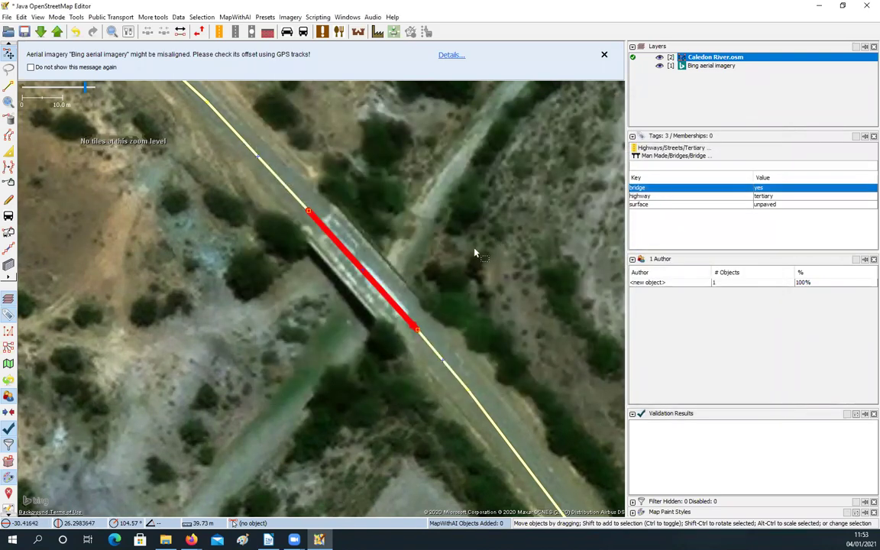
click(426, 222)
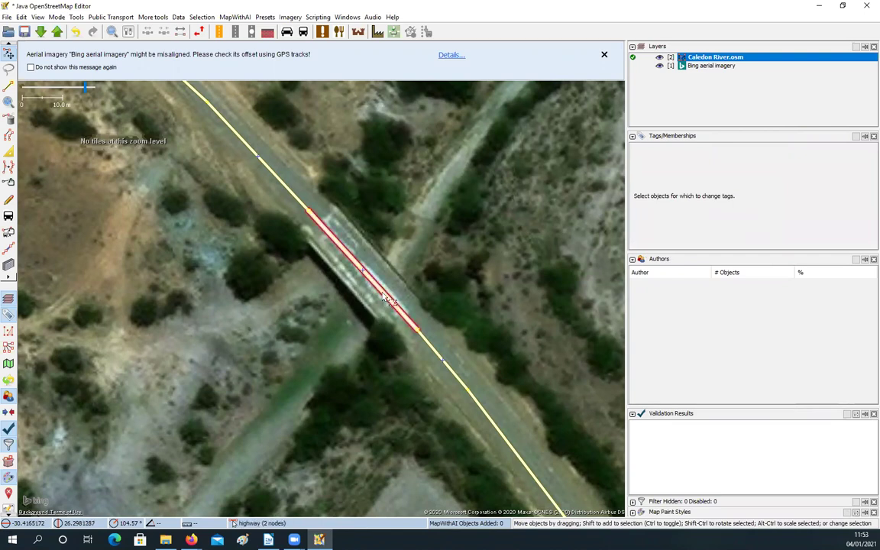
Add the tag layer=1 to the new bridge segment.
click(389, 300)
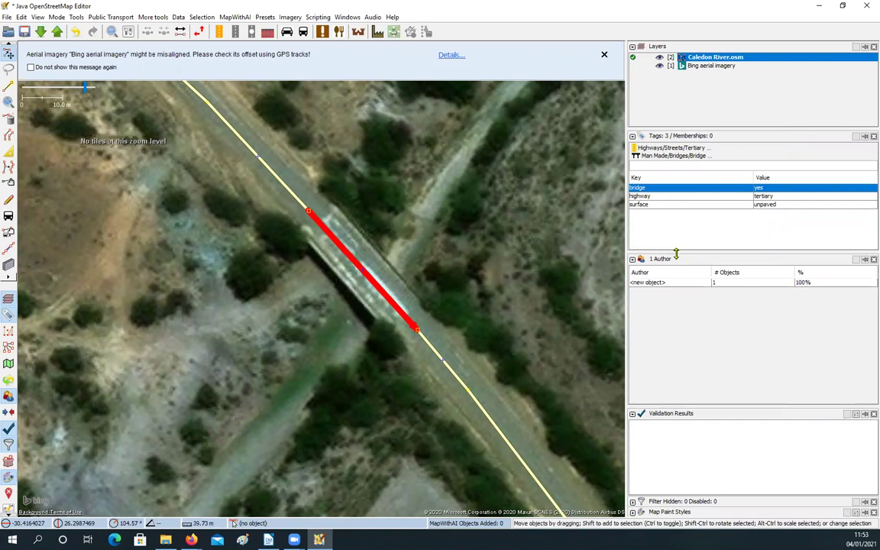
key(alt+a)
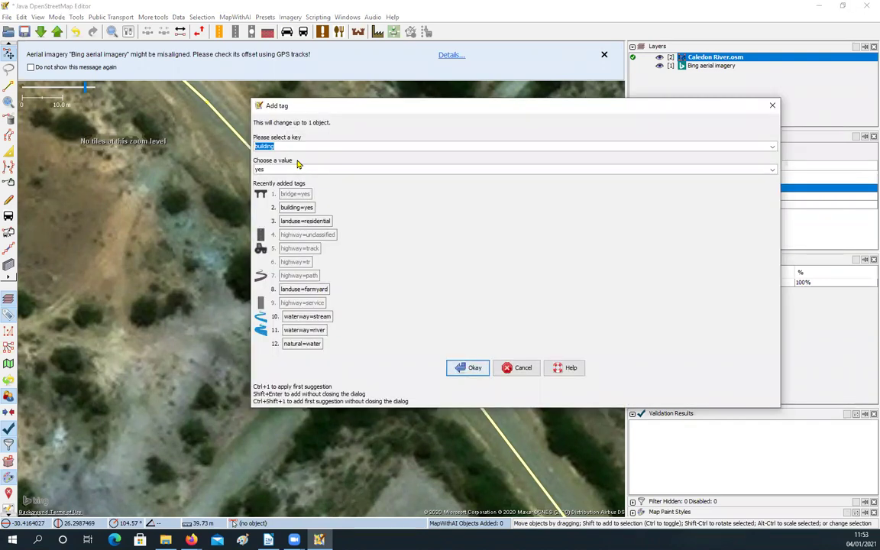
text(layer)
click(277, 169)
text(1)
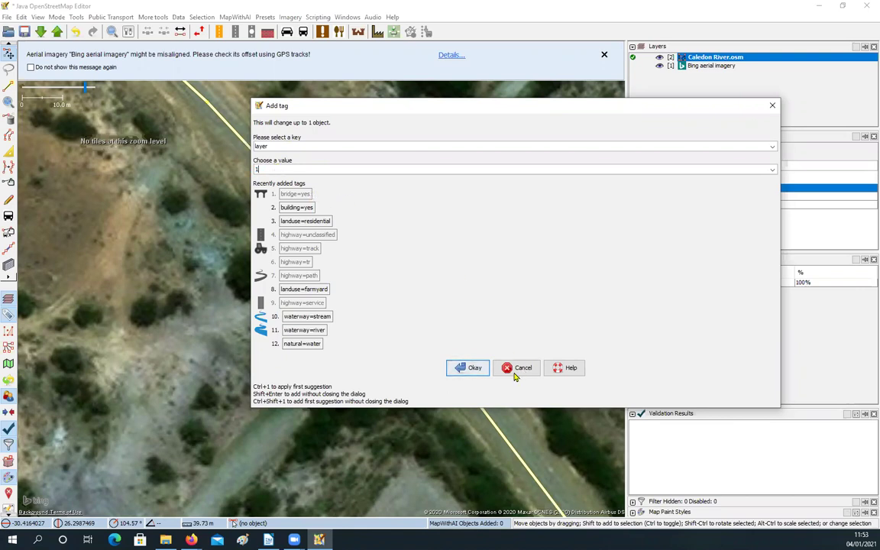
click(466, 368)
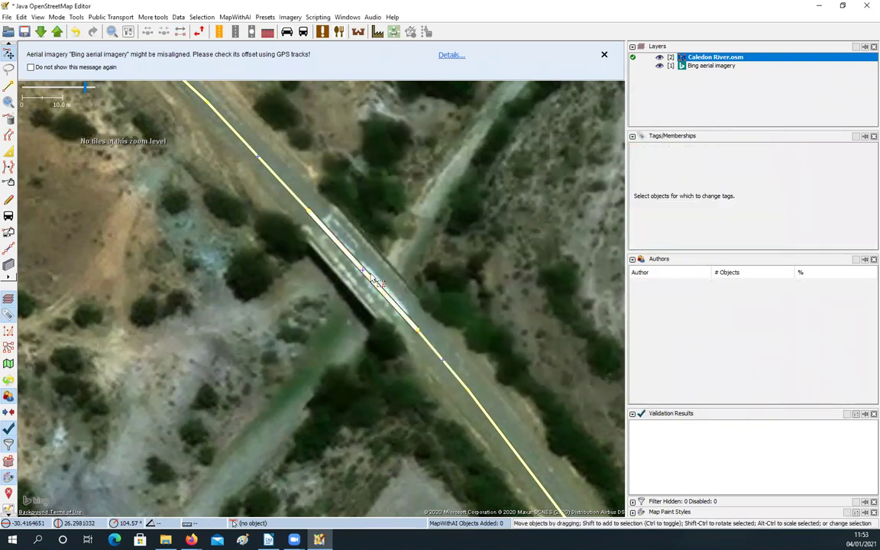
click(389, 311)
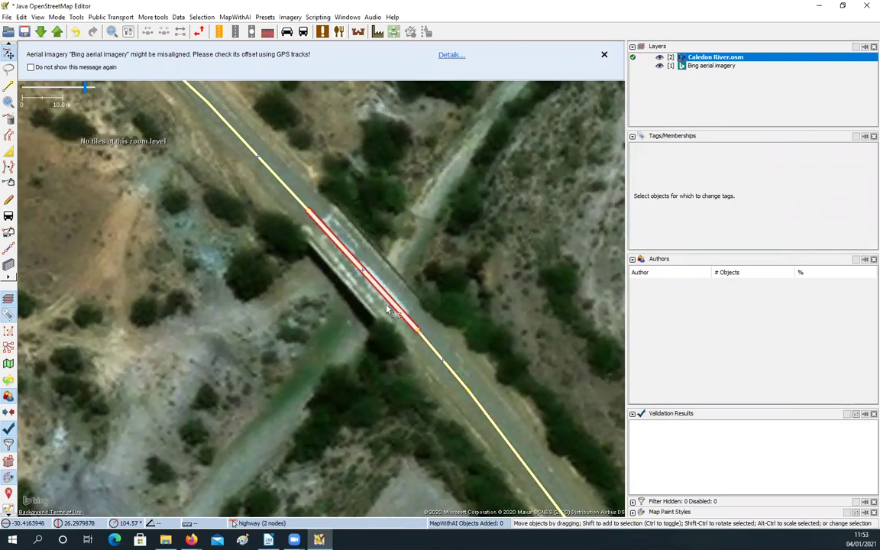
Draw a way about 165 m long along the watercourse, running from southwest to northeast beneath the new bridge.
drag(241, 246, 171, 95)
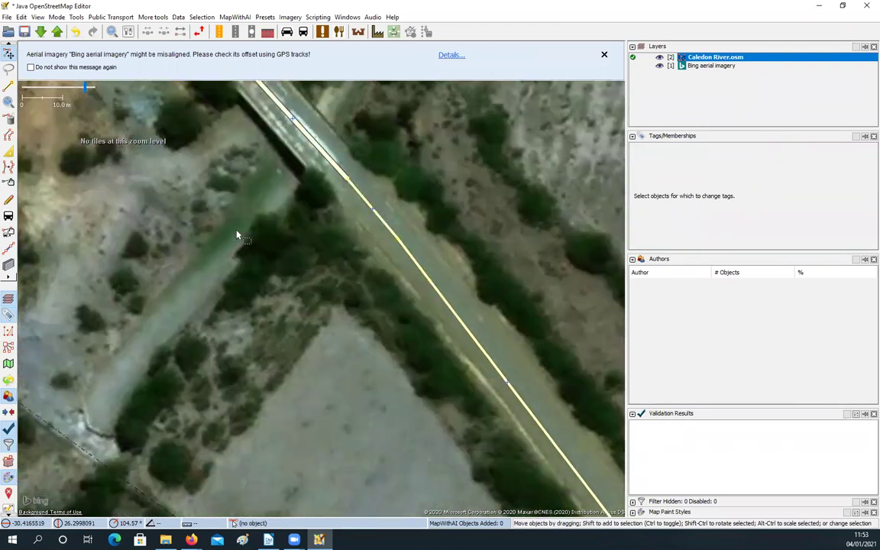
scroll(237, 235, down, 3)
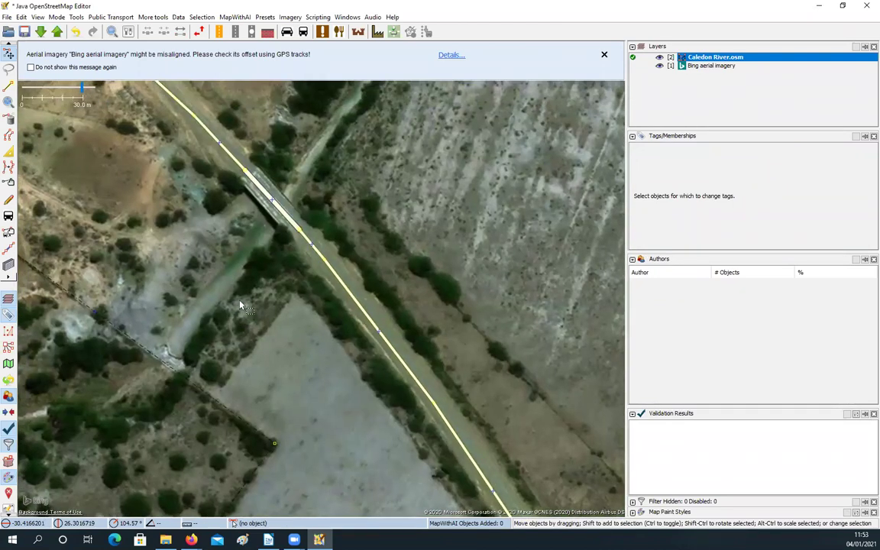
key(a)
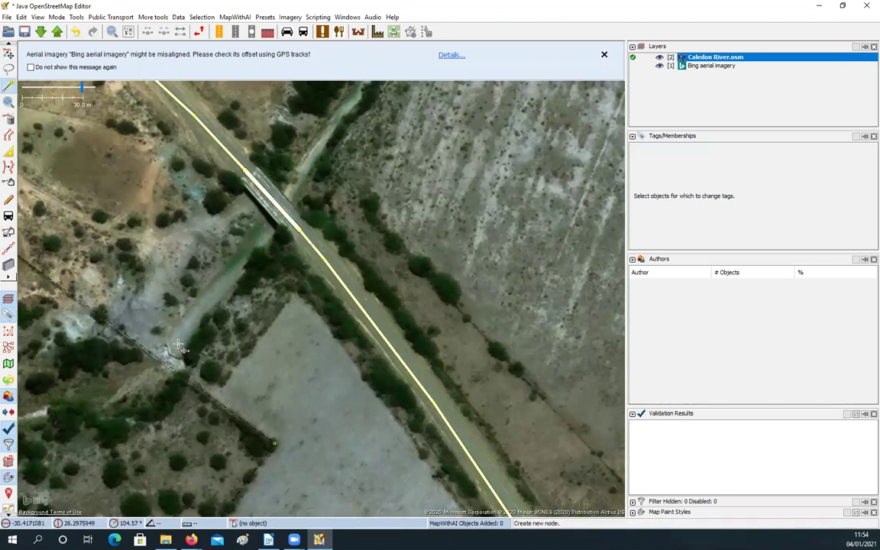
click(177, 347)
click(261, 234)
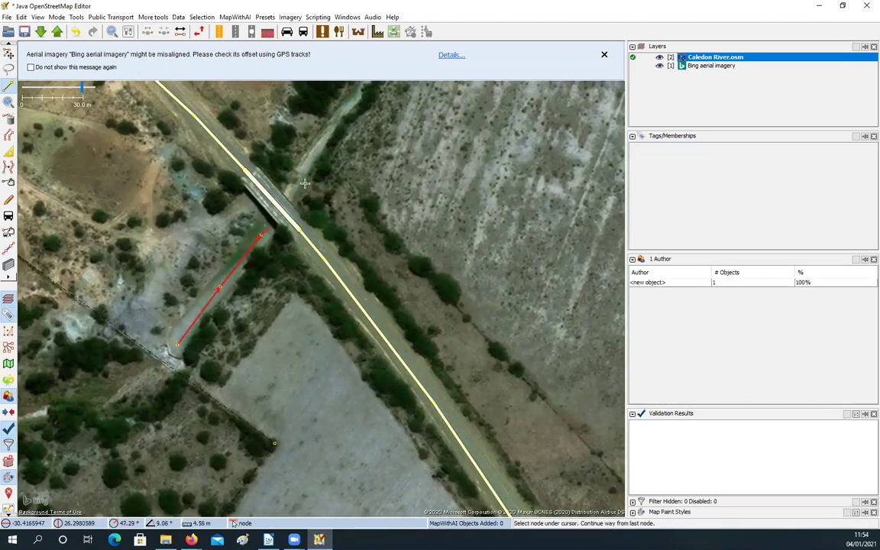
click(299, 178)
drag(334, 119, 294, 243)
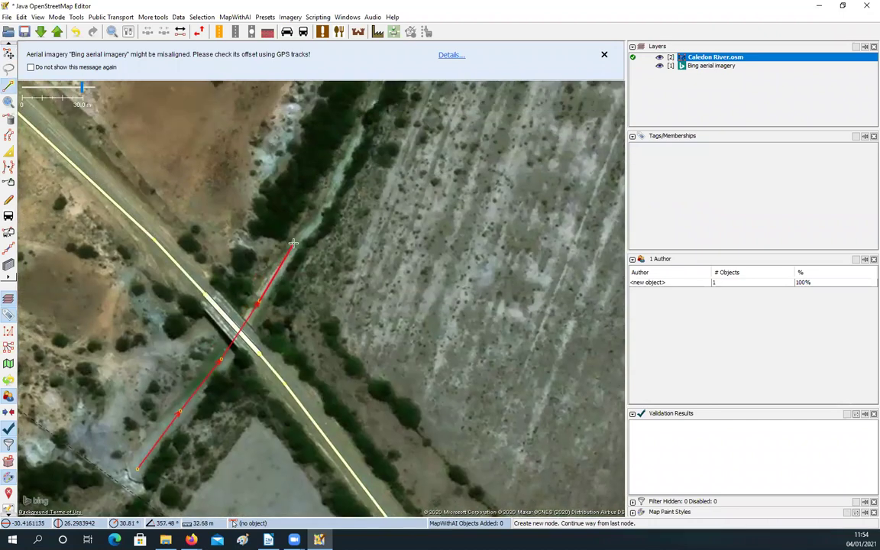
click(317, 221)
click(328, 195)
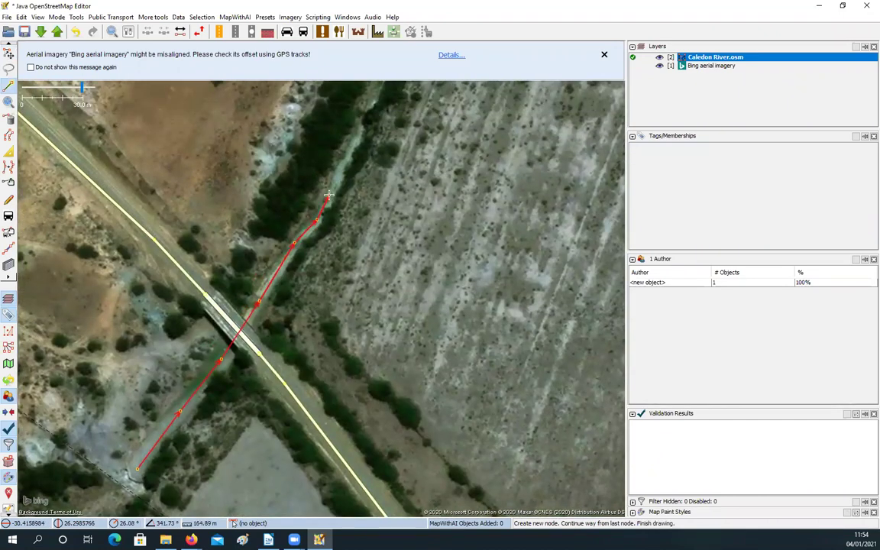
key(Escape)
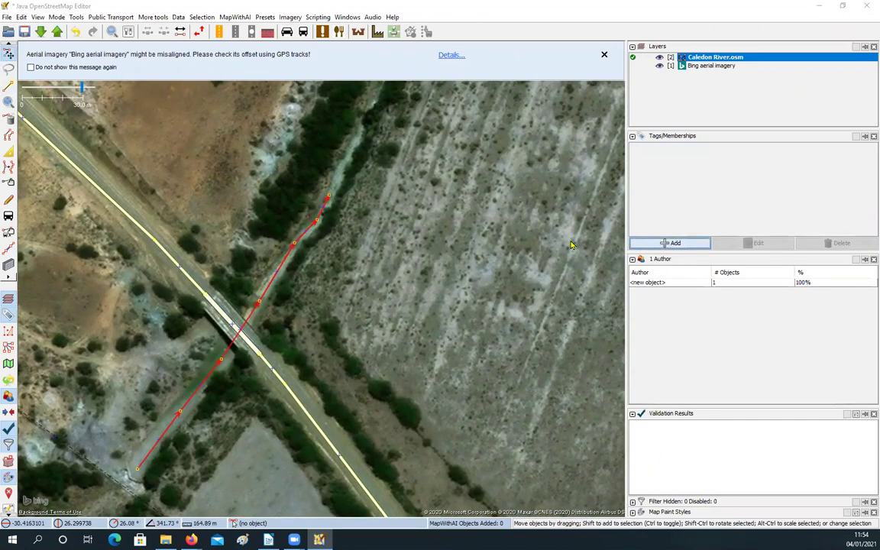
Tag the newly drawn watercourse as water=river.
click(674, 242)
text(w)
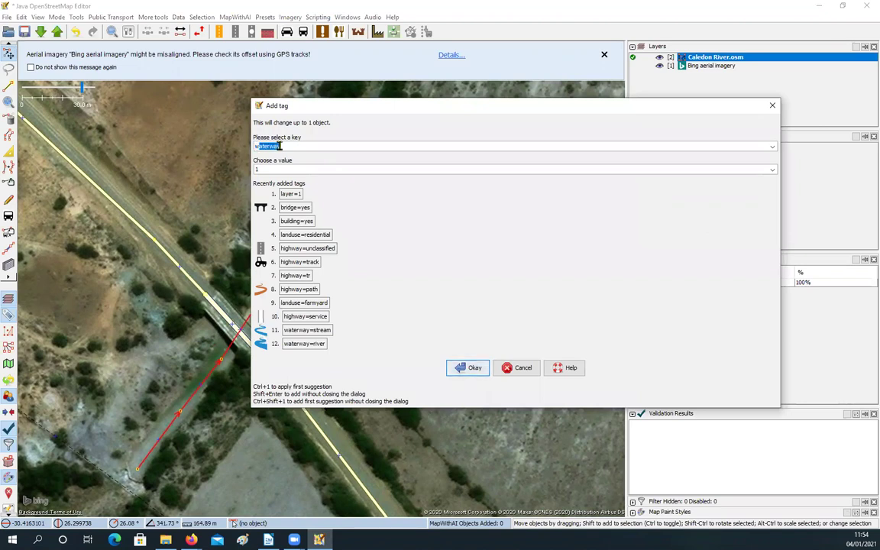
text(ater)
text(reservoir)
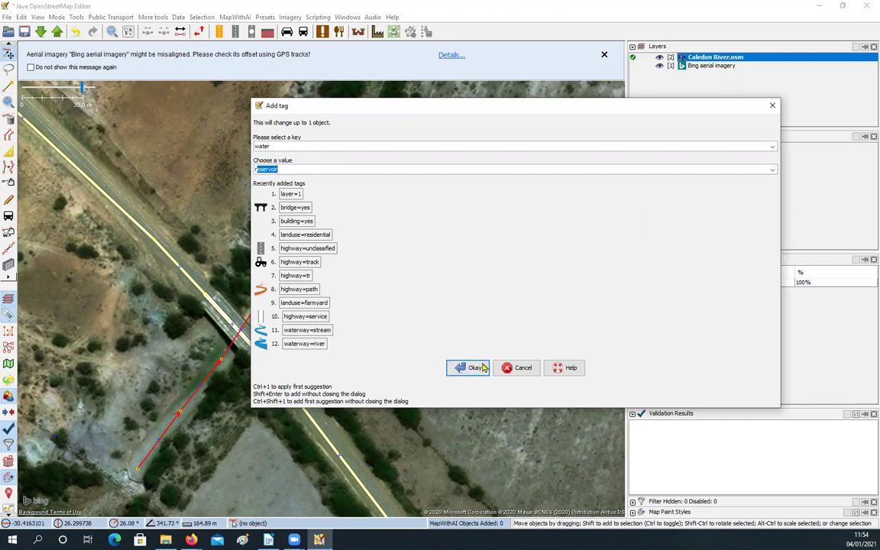
text(iver)
click(475, 369)
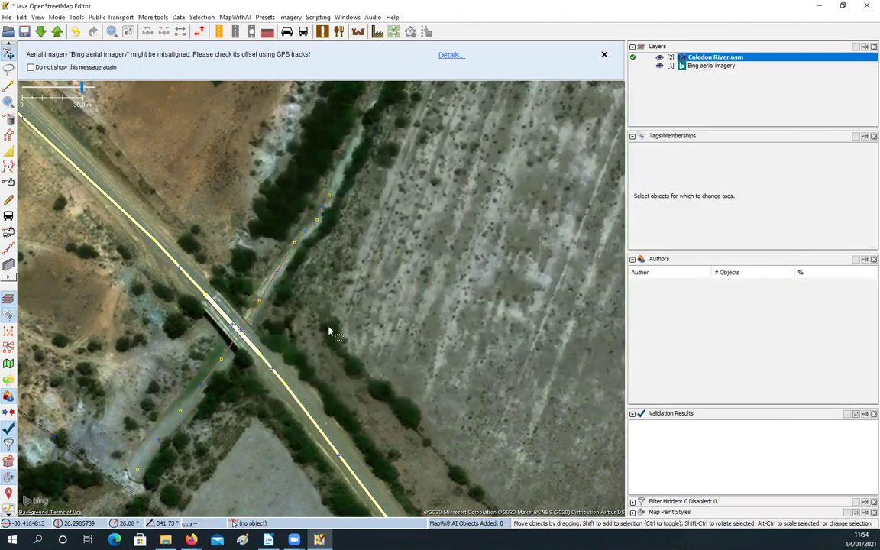
Change the key of the watercourse's river tag to waterway.
click(286, 249)
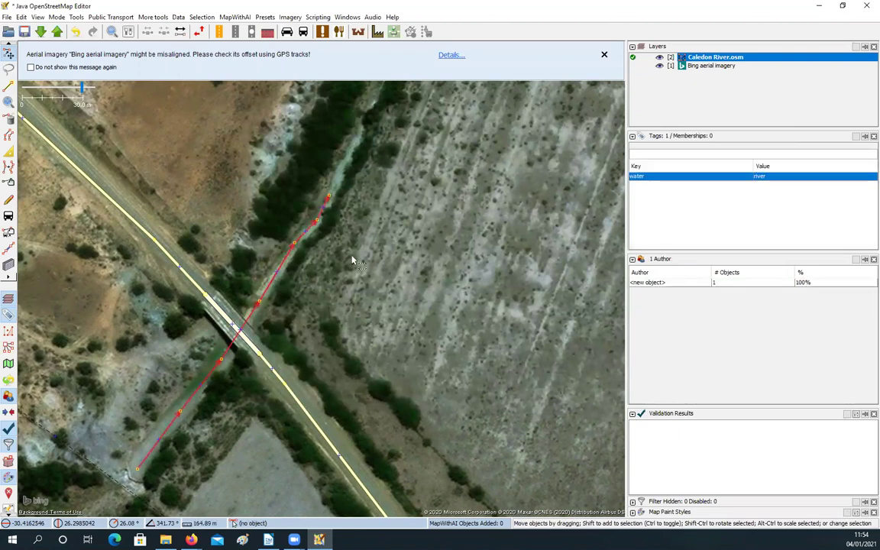
click(675, 180)
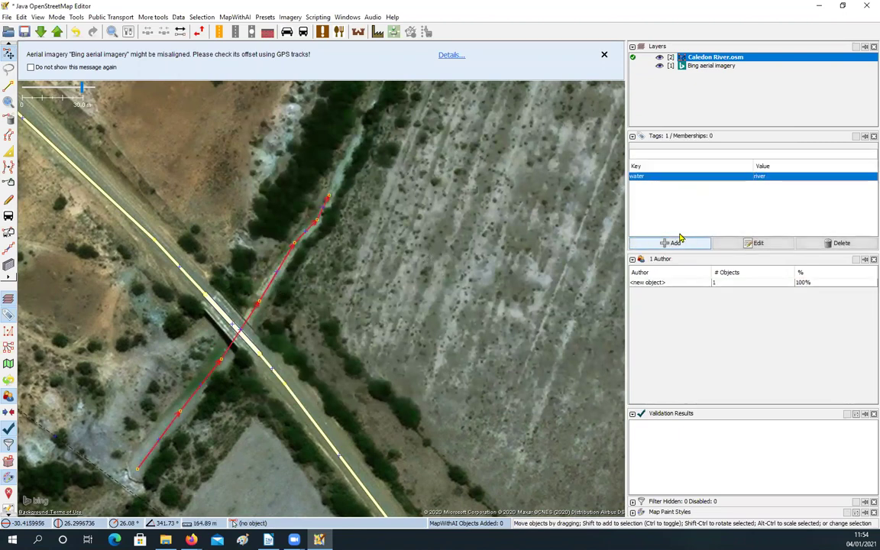
key(Return)
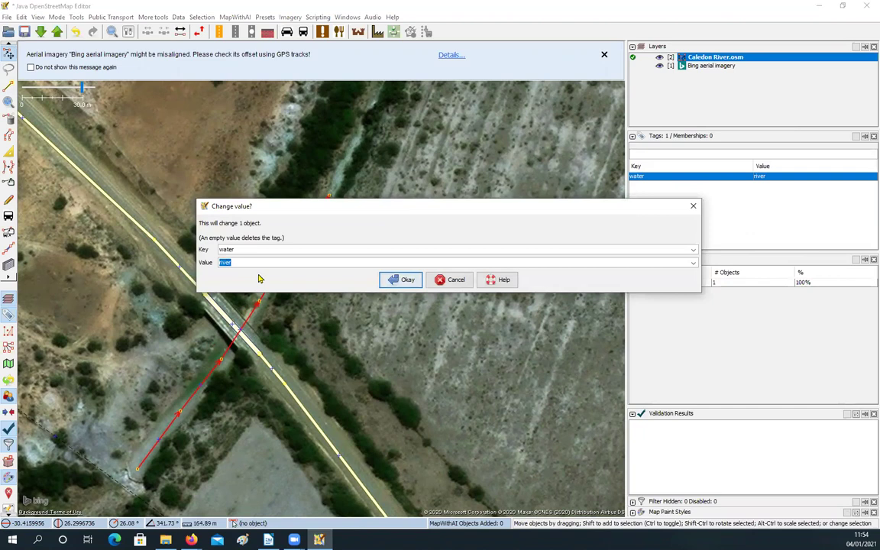
click(238, 249)
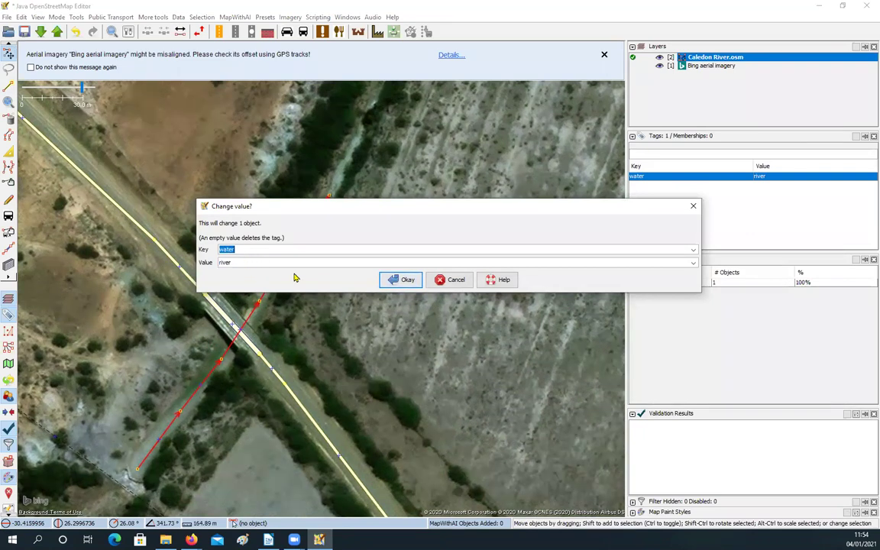
click(249, 249)
text(way)
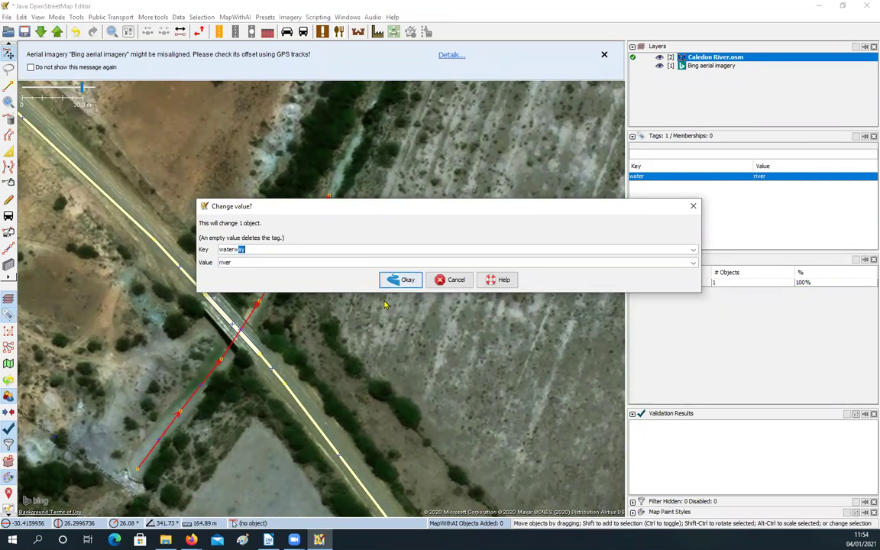
click(403, 280)
click(291, 275)
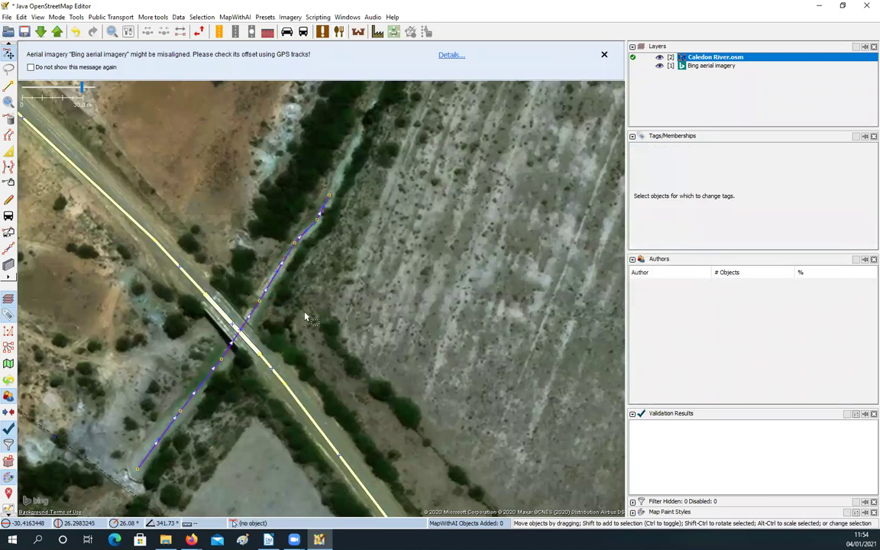
Run the validator on the Caledon River.osm data and select the river way crossing under the bridge to inspect its tags.
drag(361, 219, 411, 111)
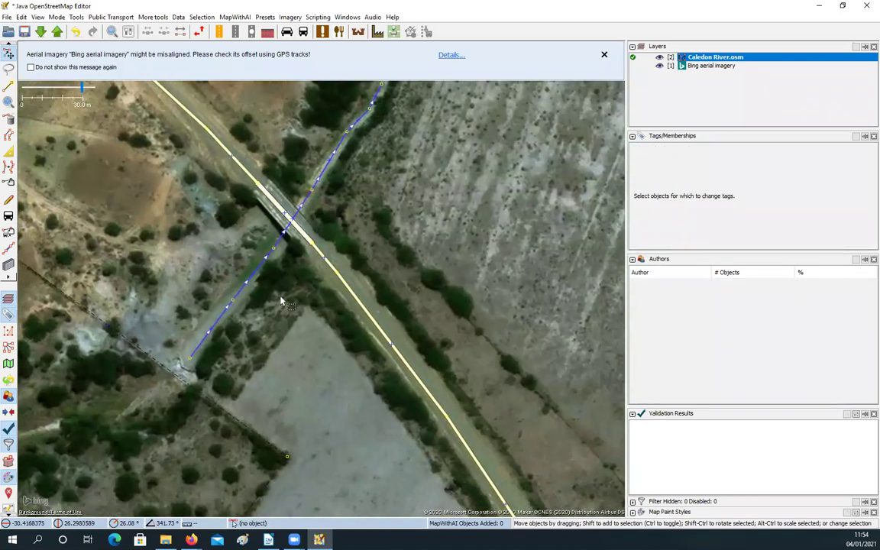
mouse_move(676, 417)
click(735, 489)
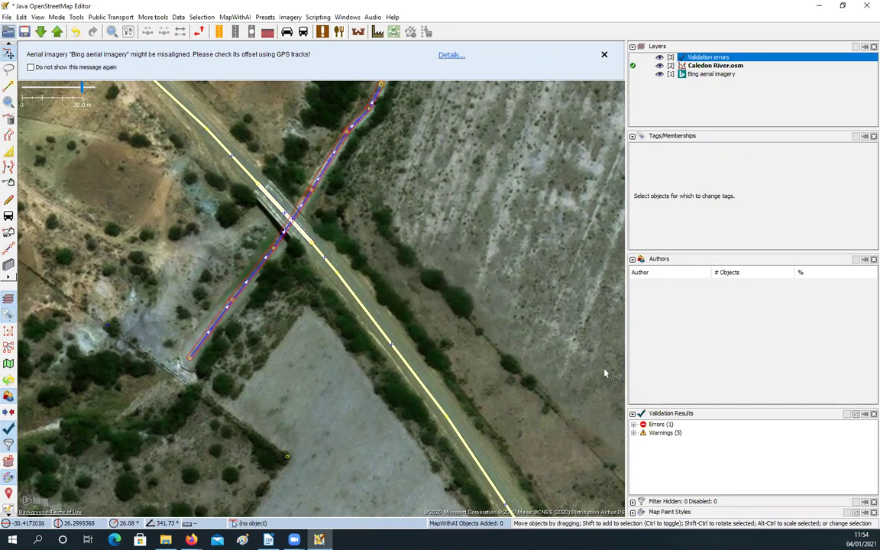
mouse_move(638, 430)
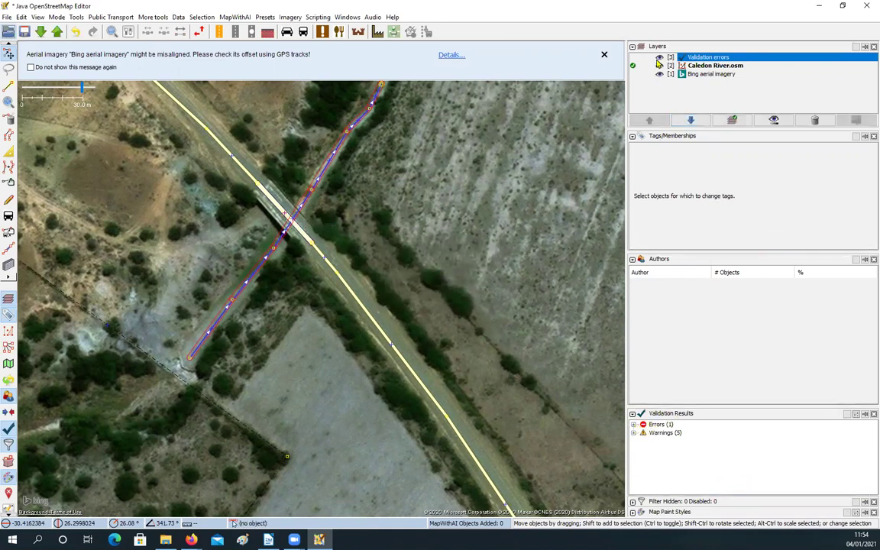
click(316, 192)
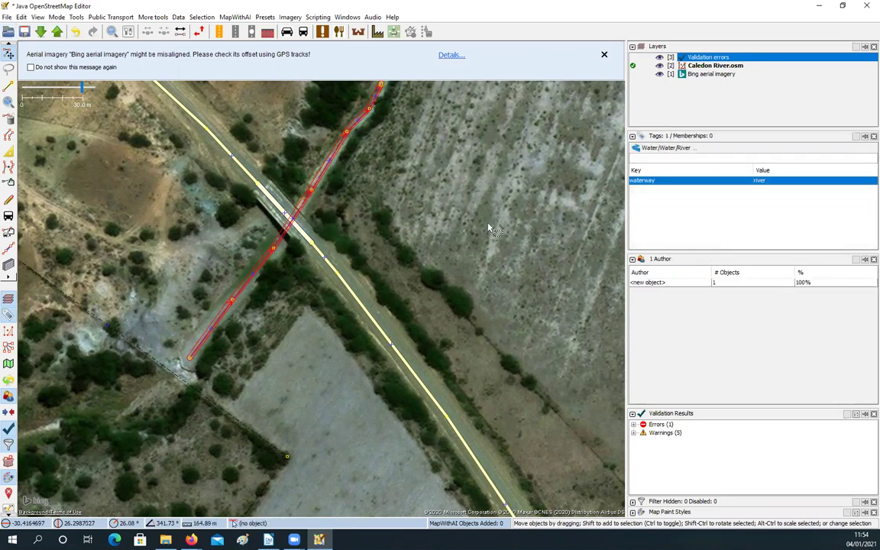
Expand the Errors group in the validation results and hide the Validation errors layer on the map.
mouse_move(735, 490)
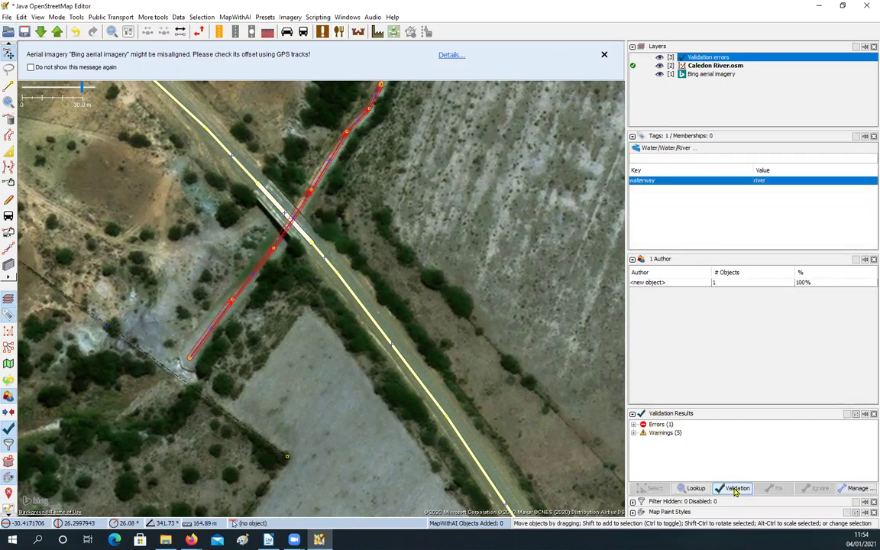
click(634, 425)
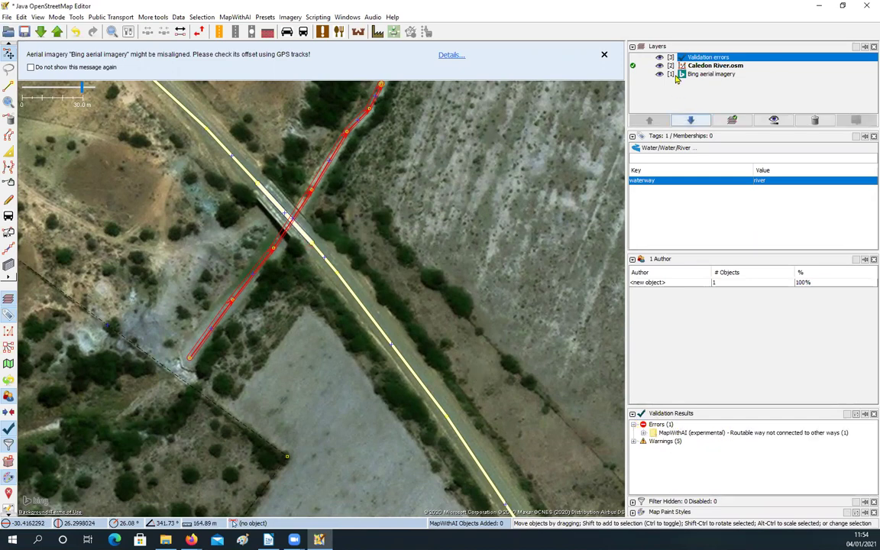
click(660, 58)
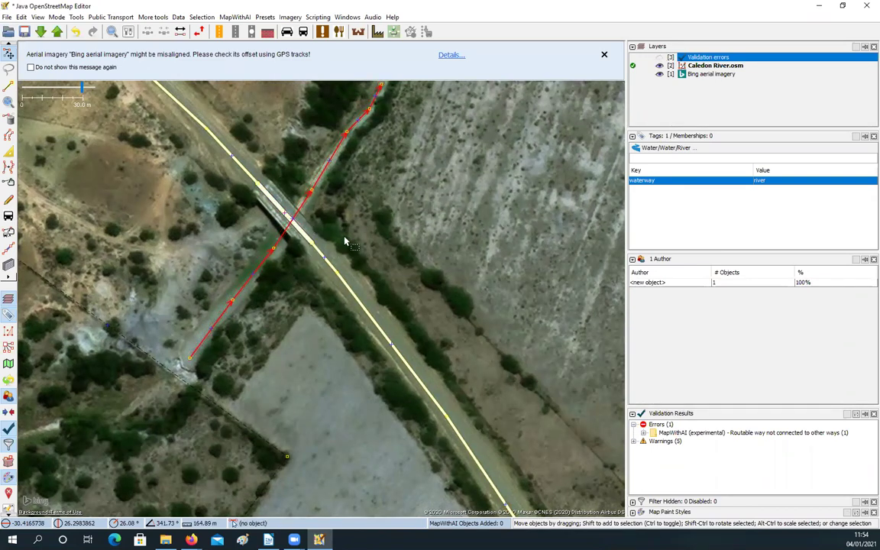
Follow the road northwest from the new bridge to the R701 and examine where a watercourse crosses that road.
drag(304, 249, 283, 314)
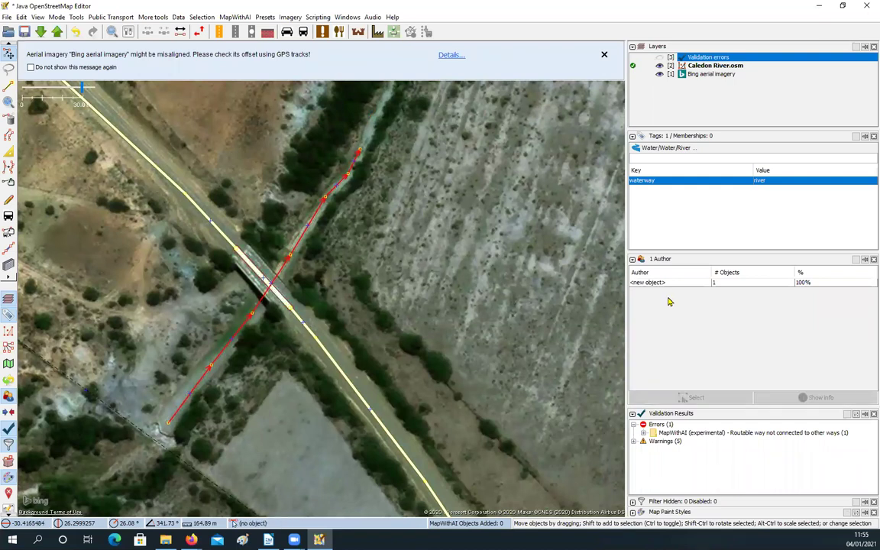
scroll(350, 283, down, 2)
click(351, 281)
drag(292, 202, 360, 296)
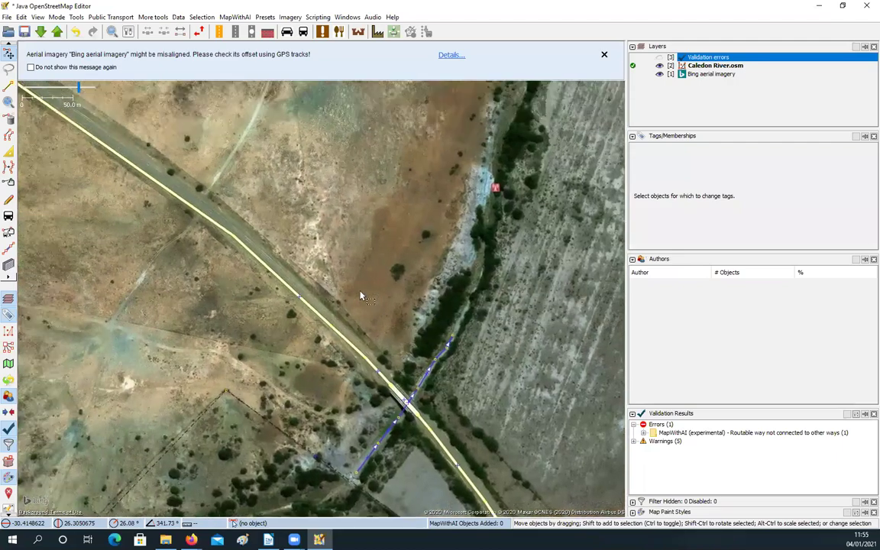
scroll(324, 261, down, 2)
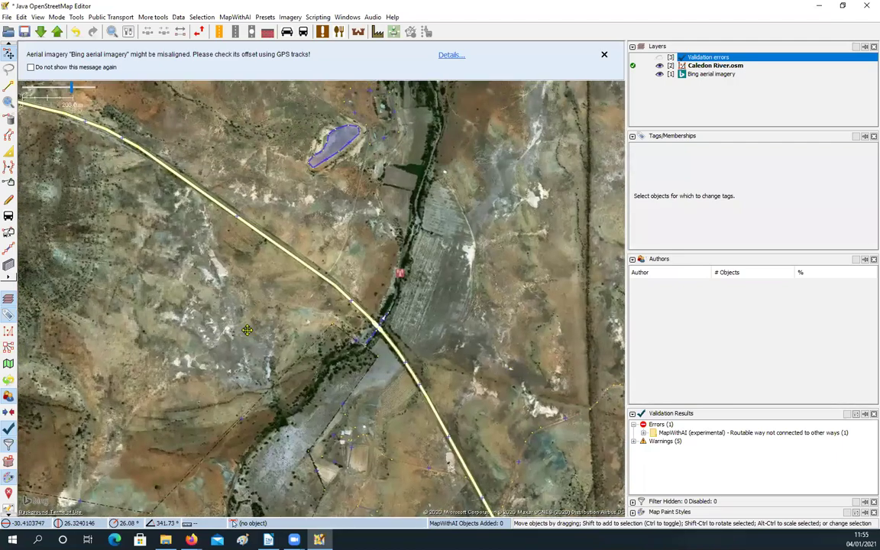
drag(247, 330, 489, 467)
drag(80, 307, 450, 356)
scroll(450, 356, down, 2)
drag(147, 340, 385, 338)
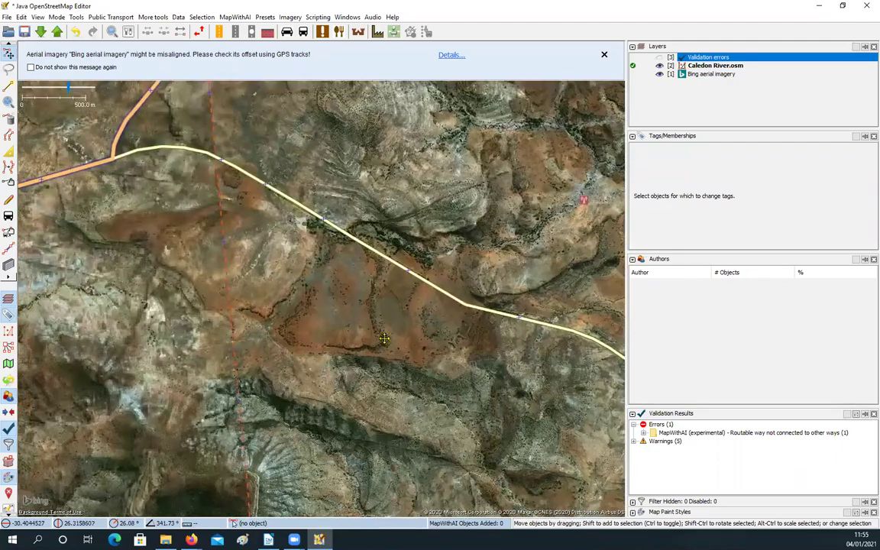
scroll(331, 280, down, 3)
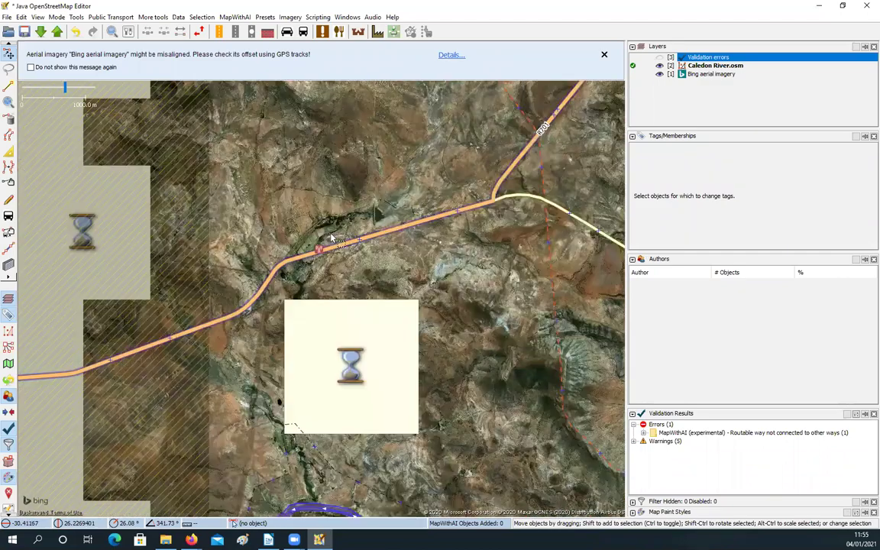
scroll(332, 239, up, 6)
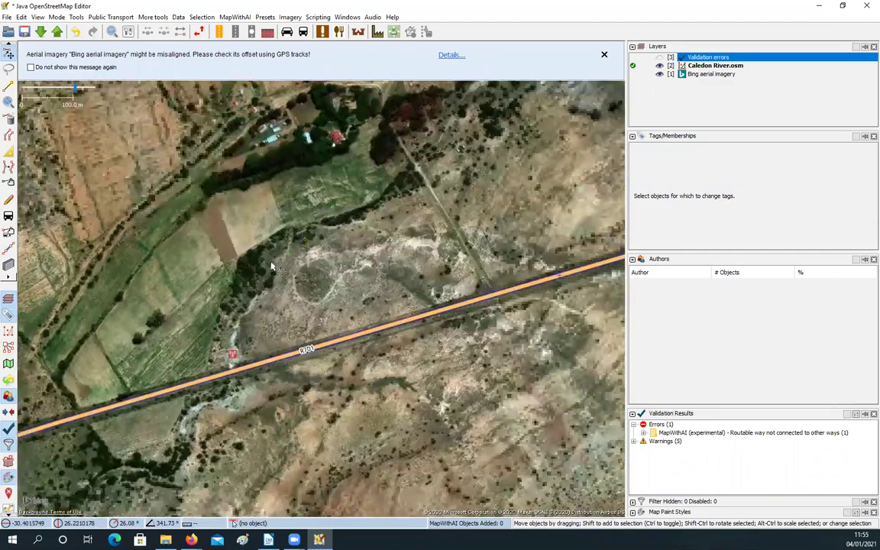
drag(249, 347, 271, 266)
scroll(271, 266, up, 3)
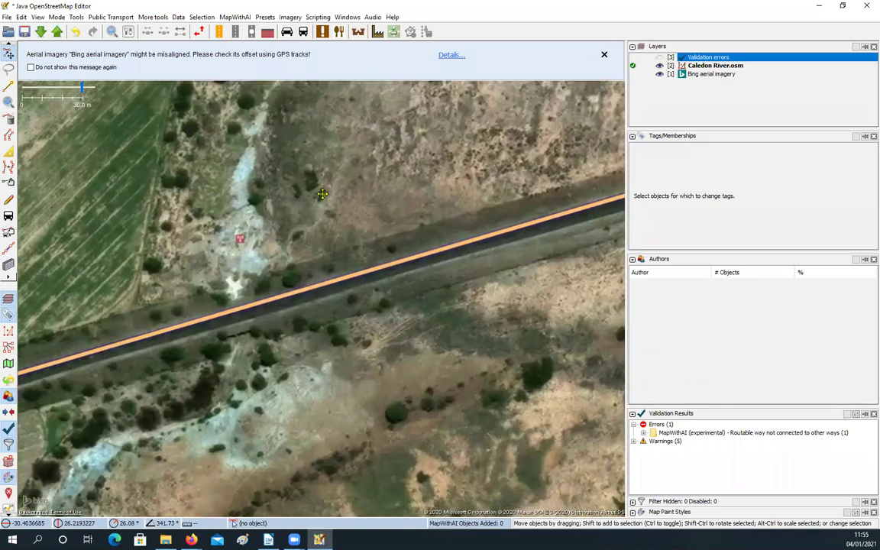
Hide the Caledon River.osm layer to inspect the bare imagery of the R701 watercourse crossing, and show the layer again.
click(661, 67)
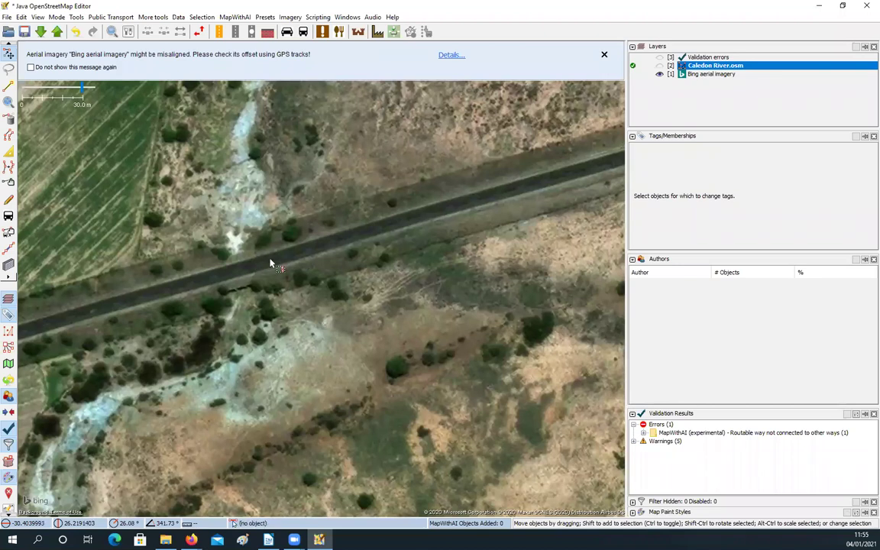
drag(231, 254, 232, 251)
scroll(232, 250, up, 3)
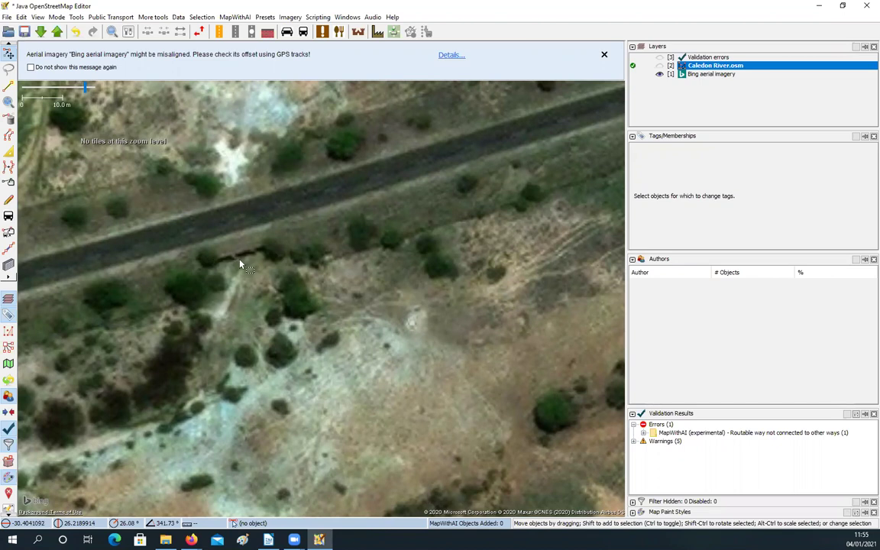
scroll(245, 287, down, 3)
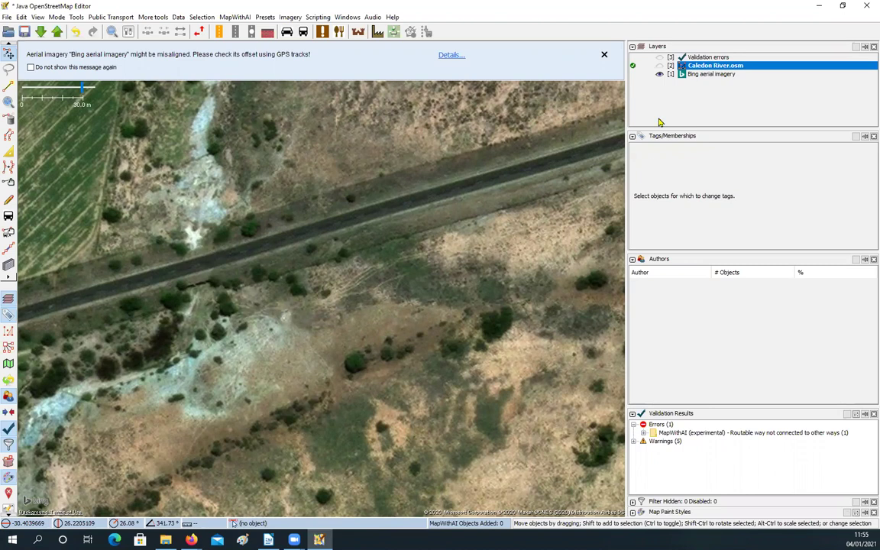
mouse_move(665, 66)
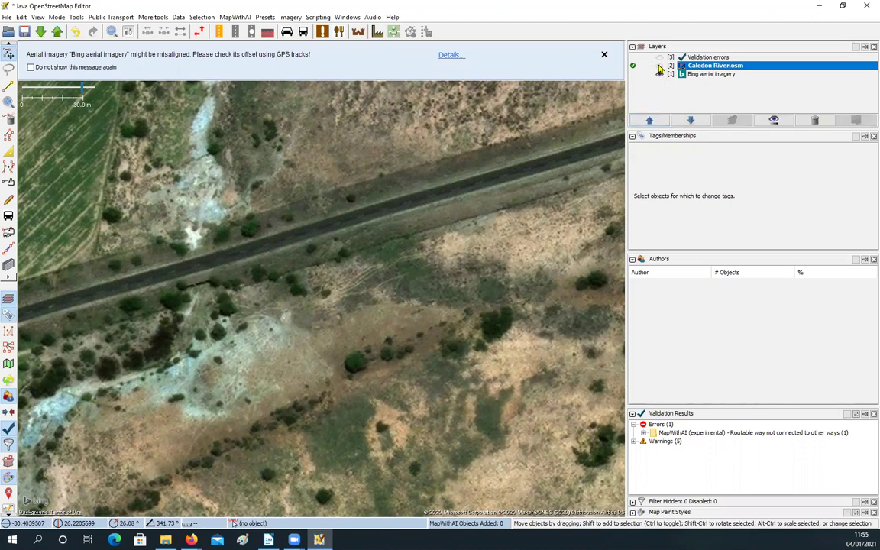
click(660, 67)
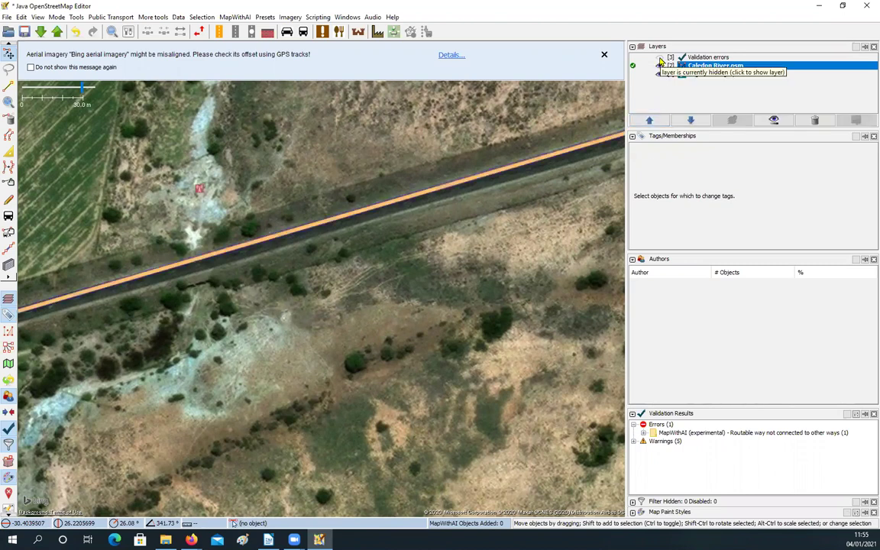
Draw a way about 291 m long along the watercourse, from southwest of the R701 across the road to its north side.
drag(352, 265, 411, 239)
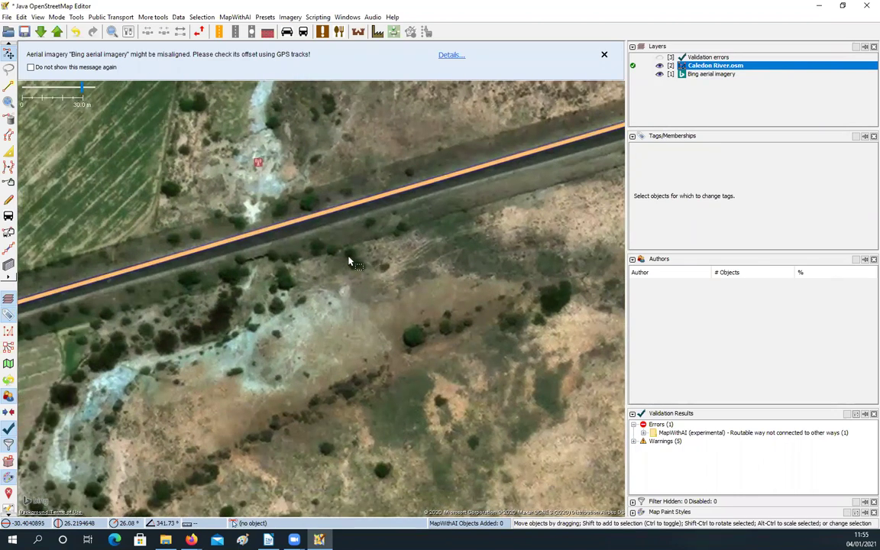
scroll(349, 262, down, 2)
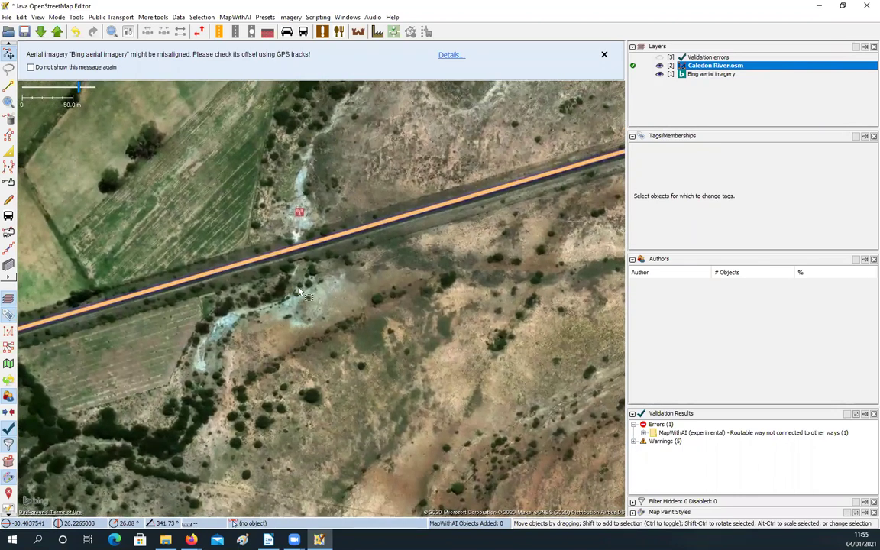
key(a)
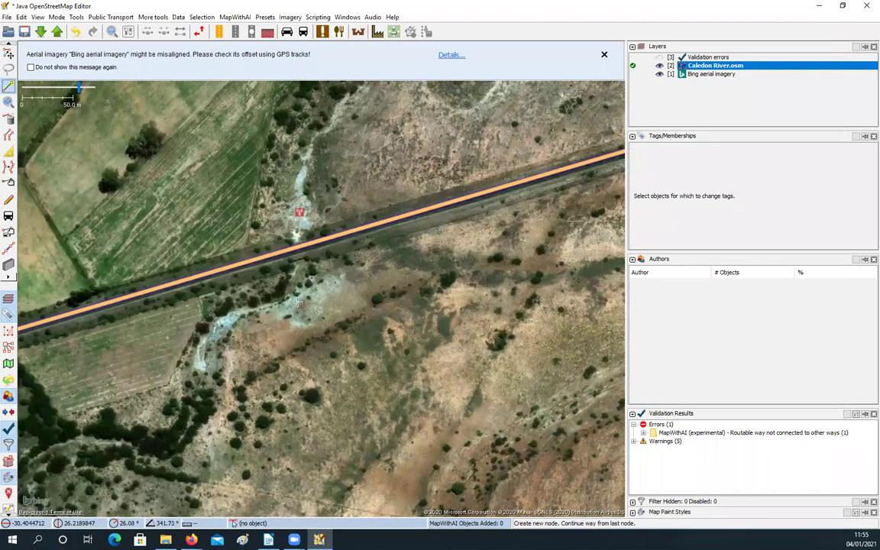
click(204, 360)
click(219, 323)
click(238, 311)
click(272, 304)
click(289, 294)
click(301, 272)
click(301, 211)
click(313, 134)
double_click(329, 129)
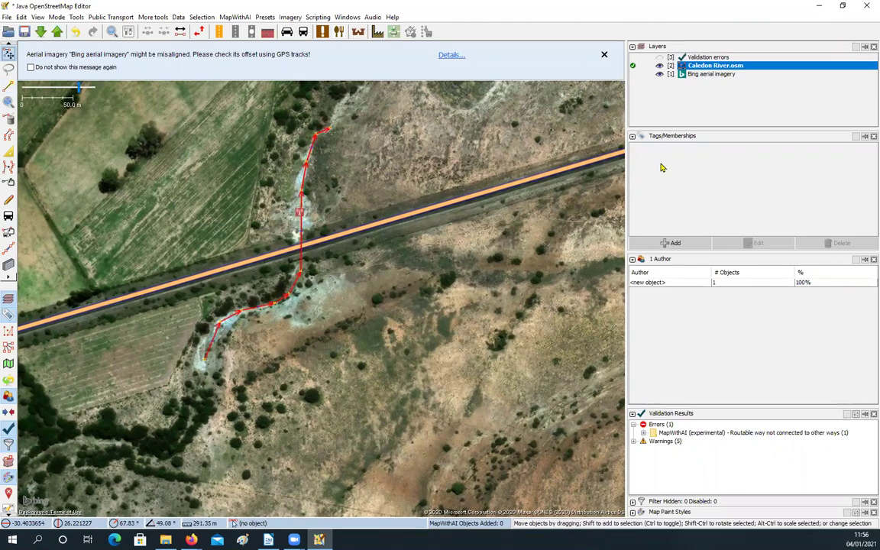
Tag the new watercourse crossing the R701 as waterway=river and deselect it.
click(670, 243)
key(alt+a)
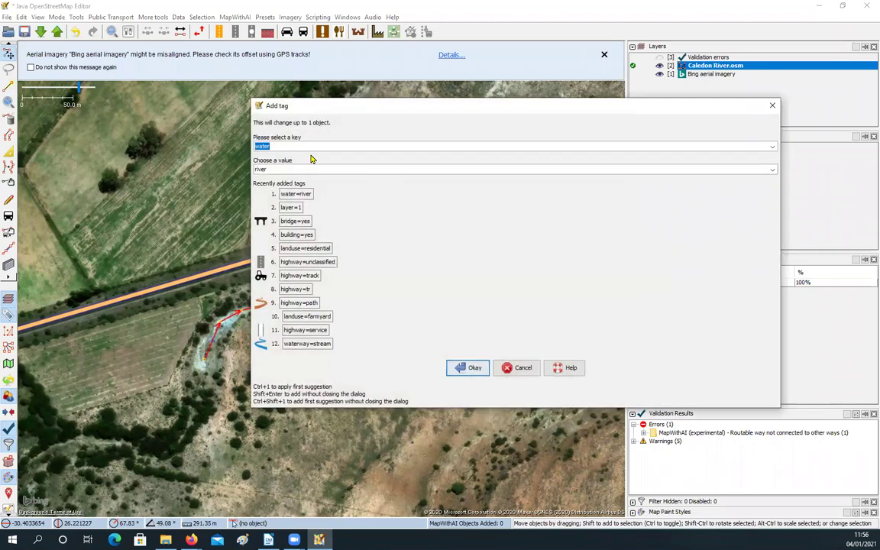
click(273, 146)
text(way)
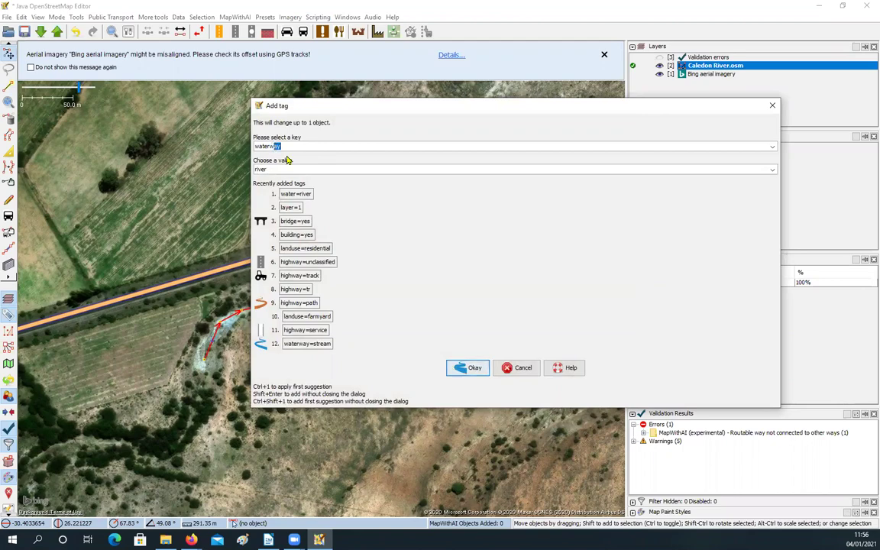
click(462, 368)
click(335, 256)
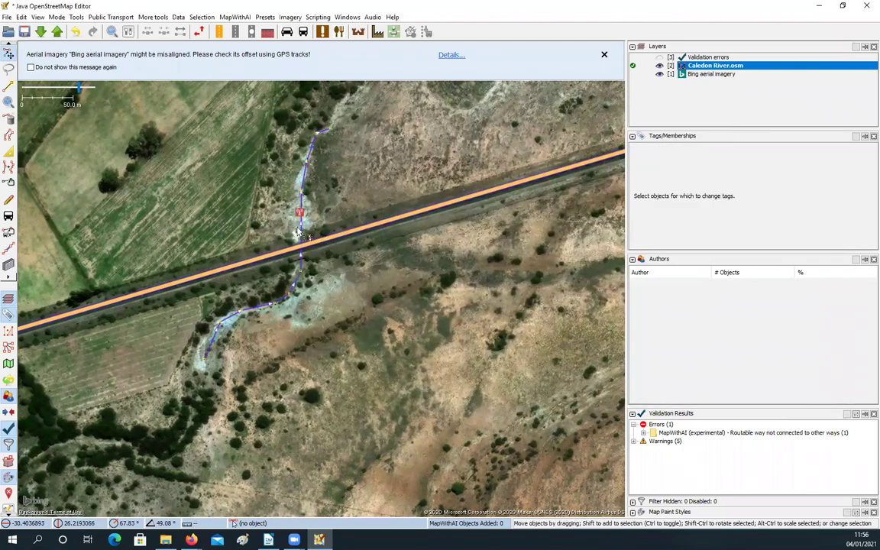
Turn the river section beneath the R701, about 20 m long, into a separate segment with tunnel=culvert.
scroll(326, 274, up, 4)
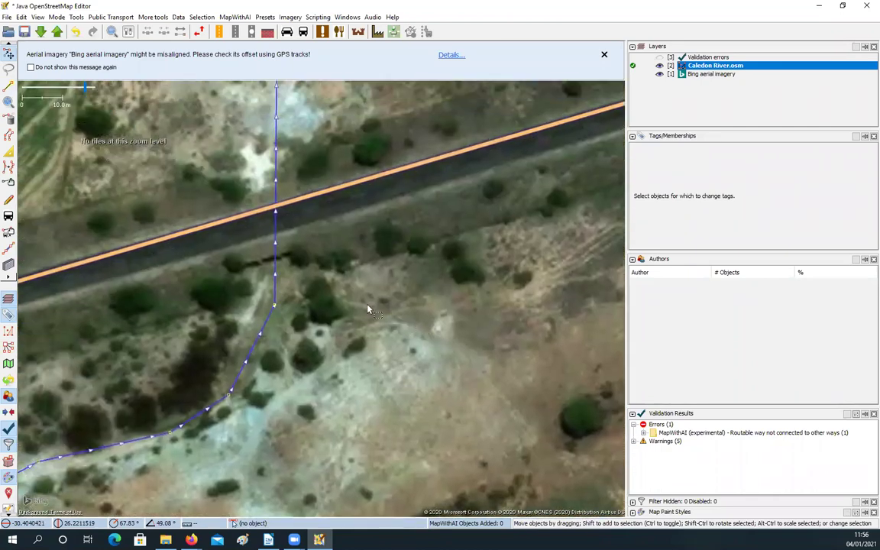
drag(342, 301, 373, 292)
drag(326, 272, 329, 343)
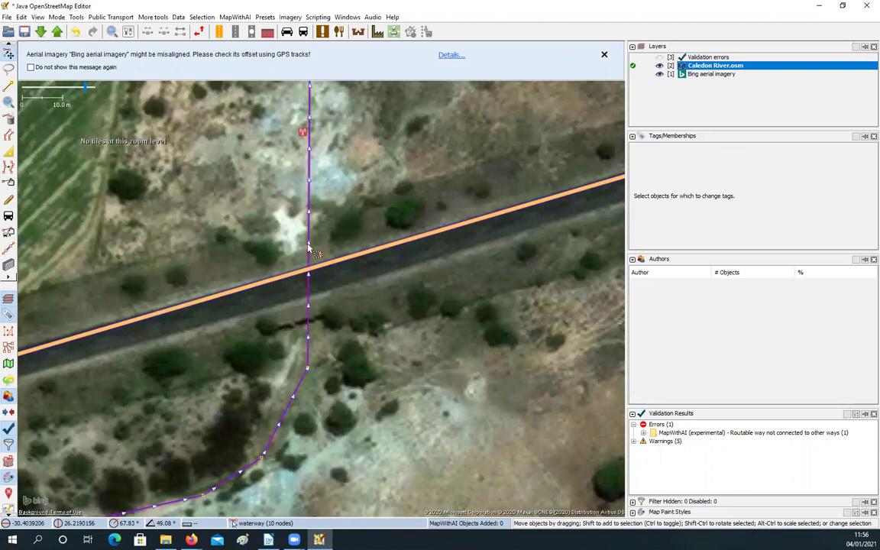
drag(337, 291, 366, 279)
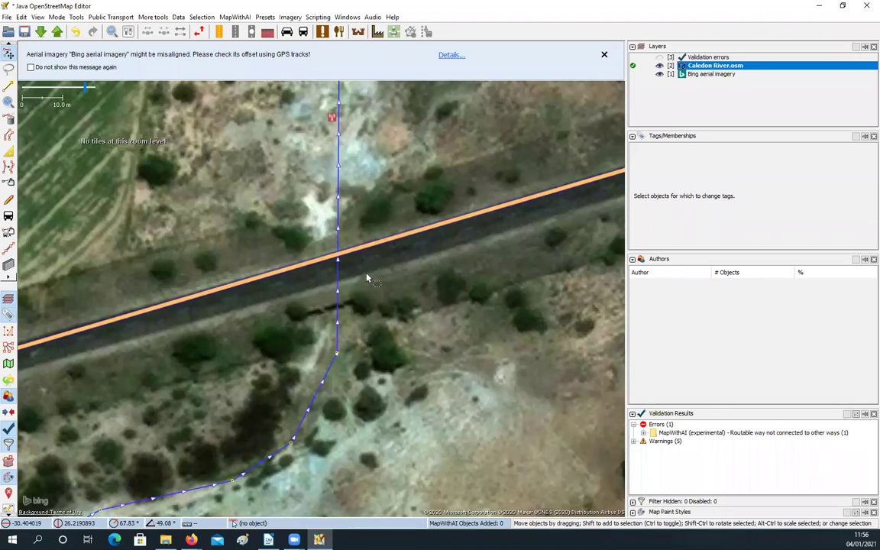
click(9, 249)
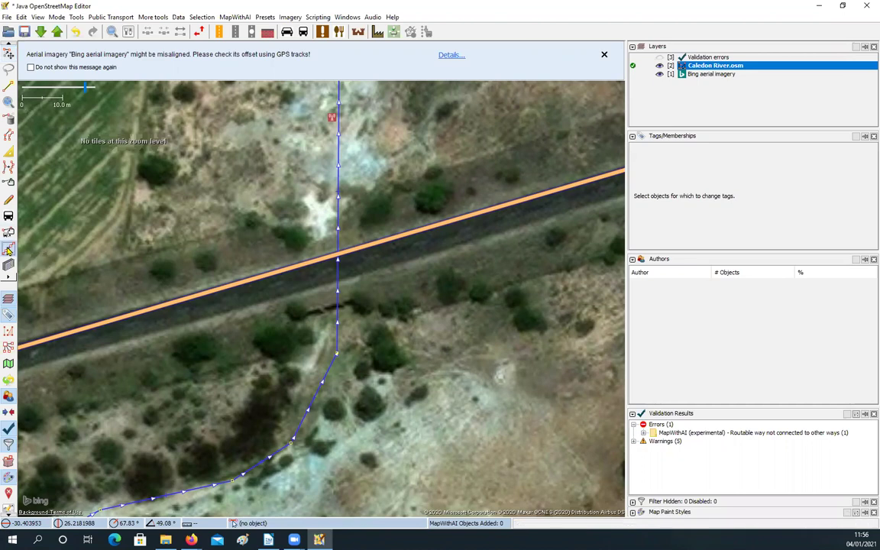
click(338, 229)
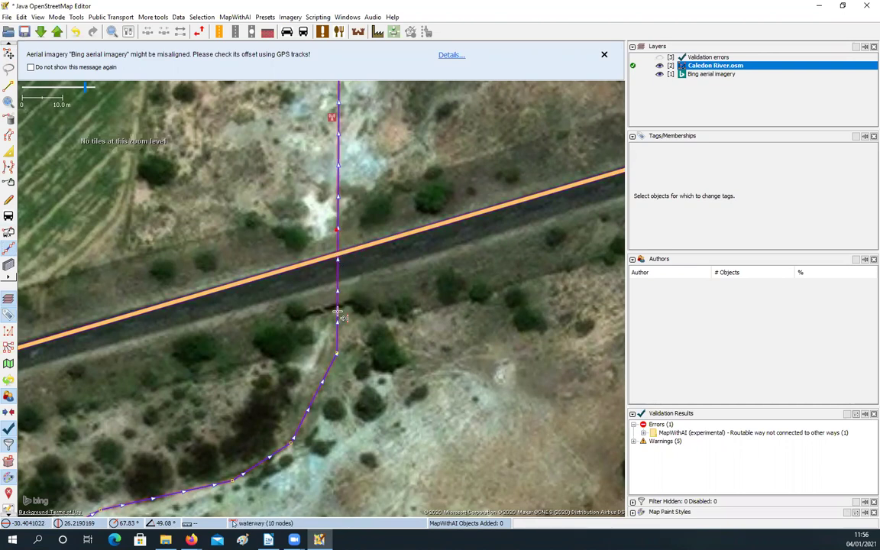
click(337, 312)
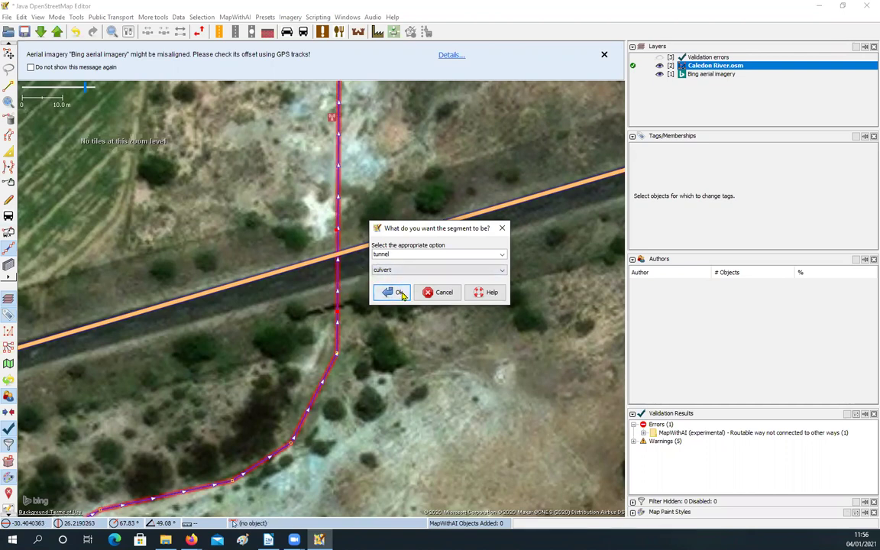
click(401, 293)
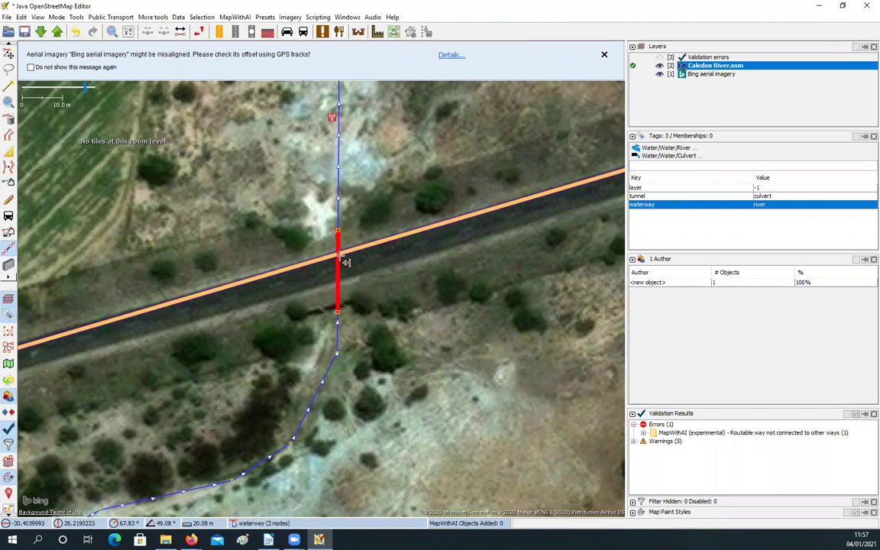
Examine the culvert crossing beneath the R701 and survey the imagery northeast along the road.
scroll(395, 271, down, 2)
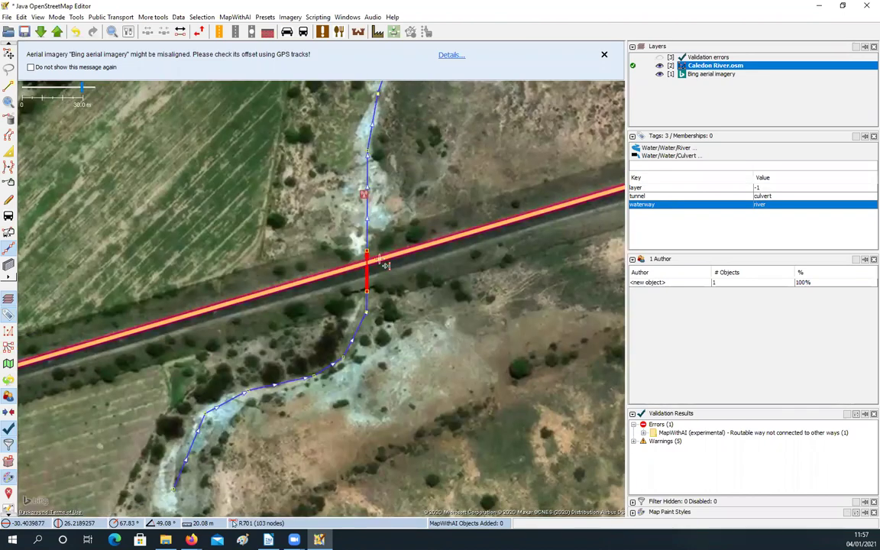
click(418, 300)
drag(418, 301, 404, 289)
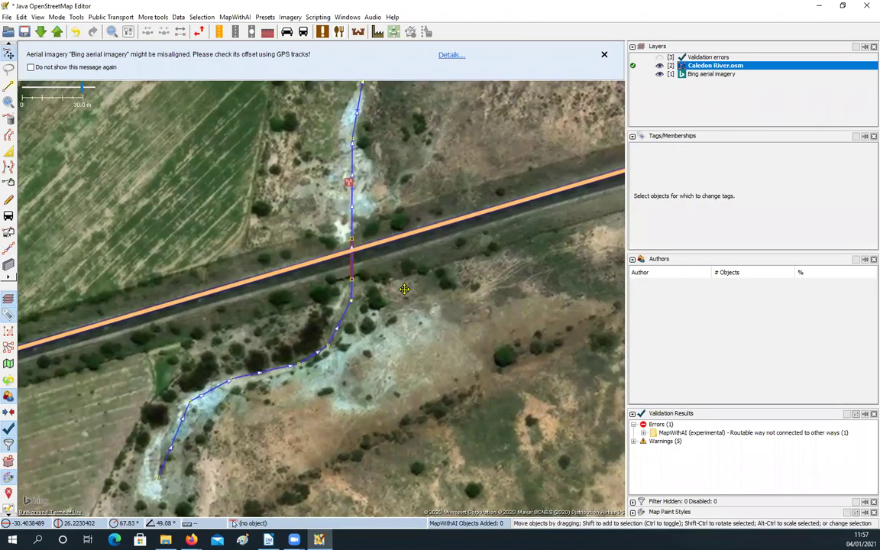
mouse_move(695, 417)
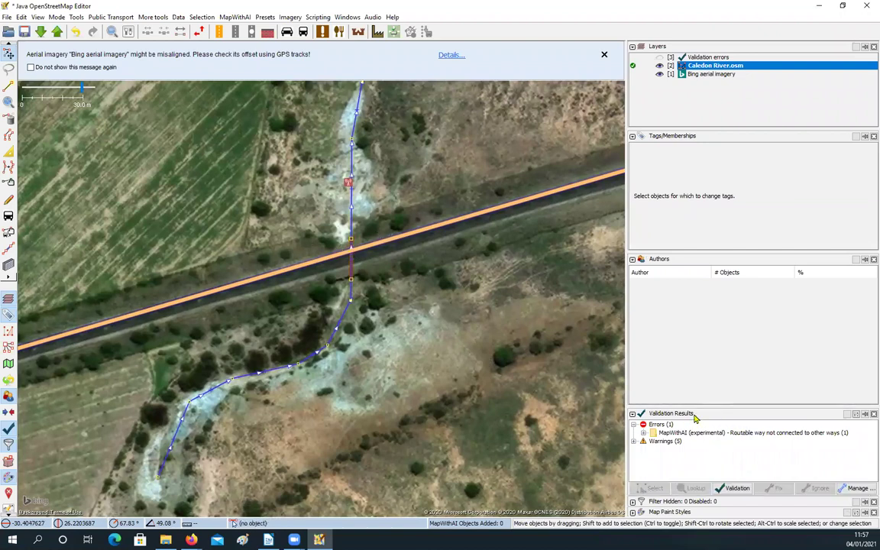
drag(372, 318, 343, 377)
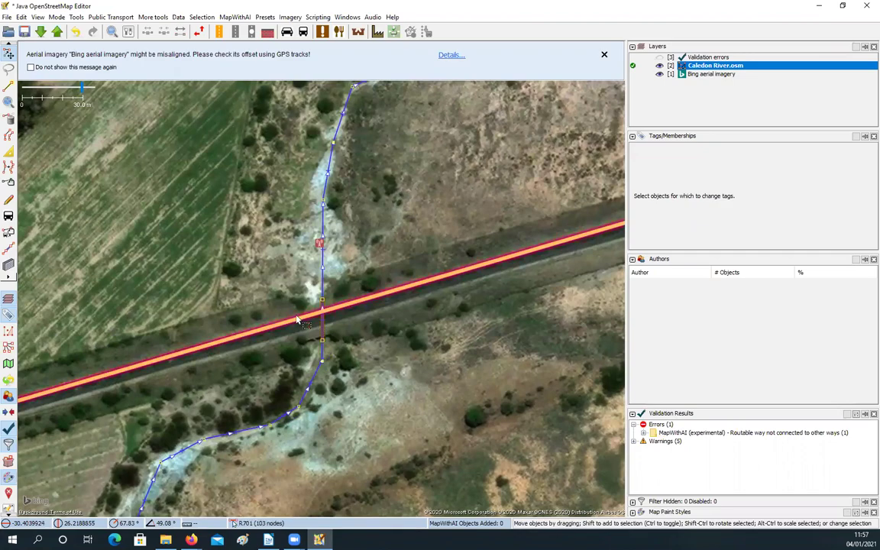
scroll(330, 326, down, 3)
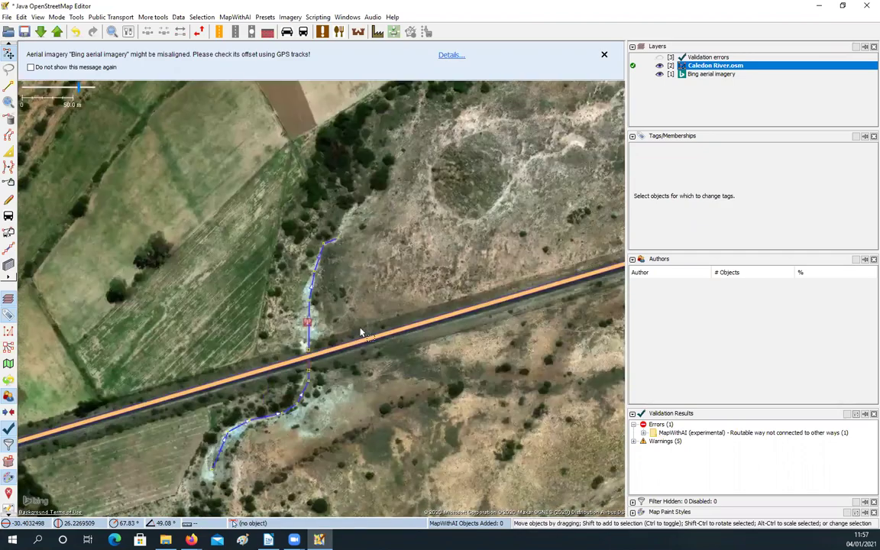
drag(331, 343, 320, 357)
drag(474, 264, 326, 367)
drag(535, 233, 262, 361)
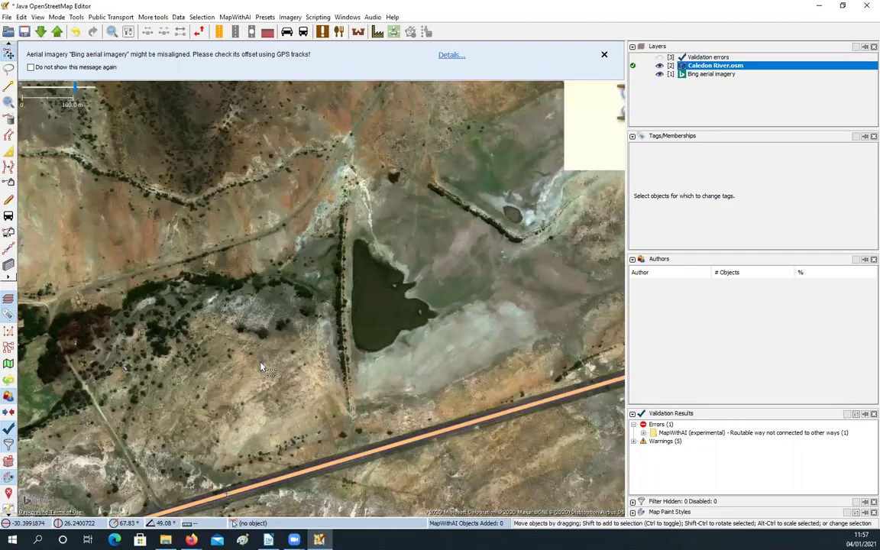
Survey the imagery along the R701 and eastward for an unmapped dirt road crossing a watercourse near the communications tower.
scroll(262, 362, down, 2)
drag(433, 288, 395, 344)
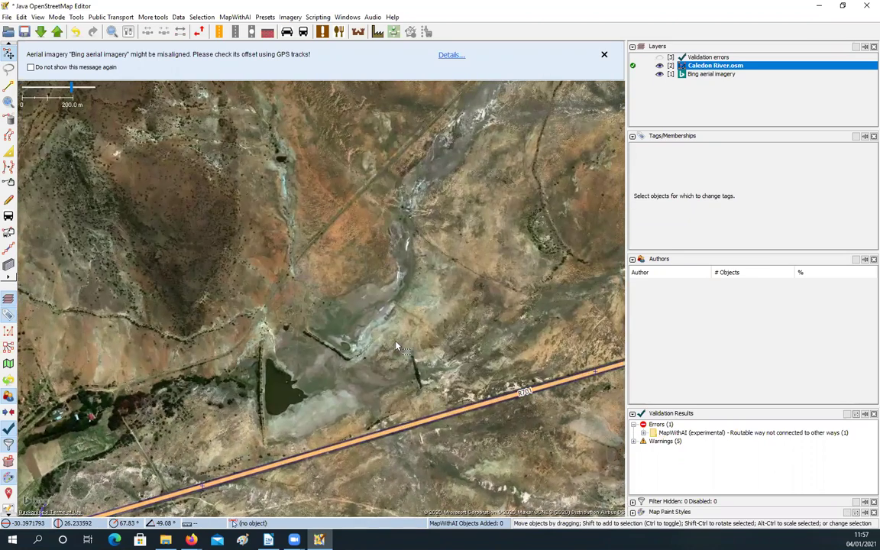
scroll(396, 348, down, 2)
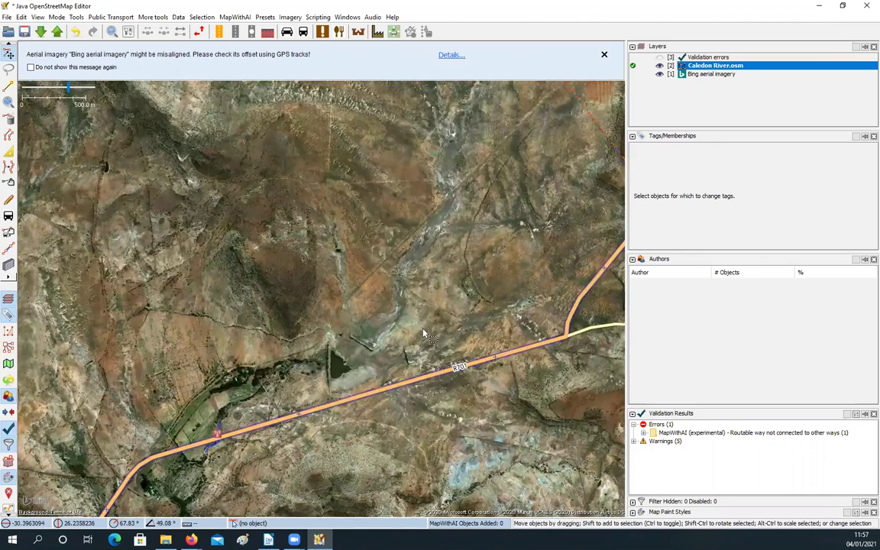
scroll(424, 334, down, 1)
drag(551, 306, 391, 331)
drag(546, 329, 319, 353)
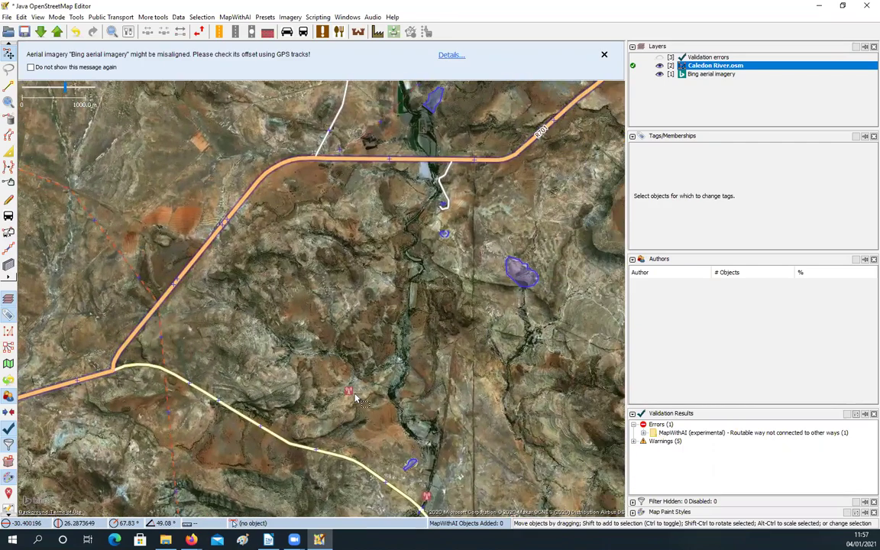
scroll(356, 399, up, 5)
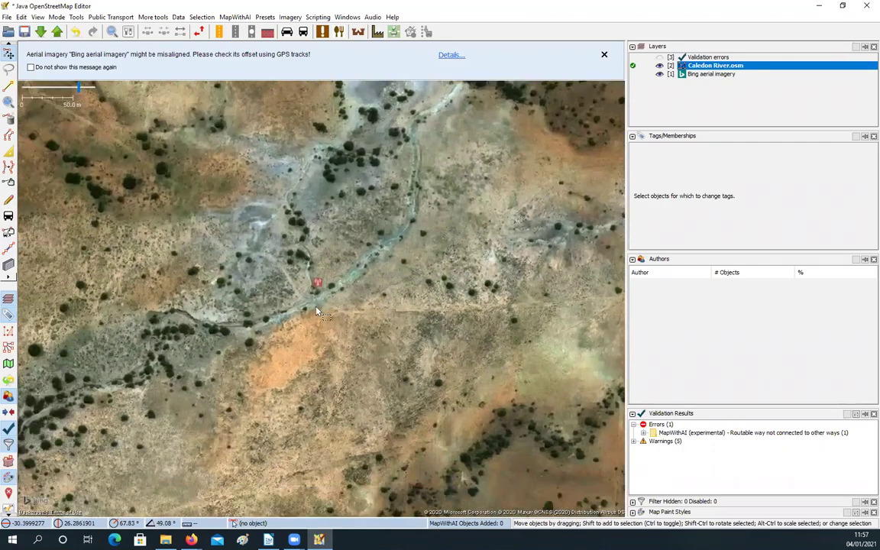
scroll(317, 310, up, 3)
drag(318, 308, 340, 299)
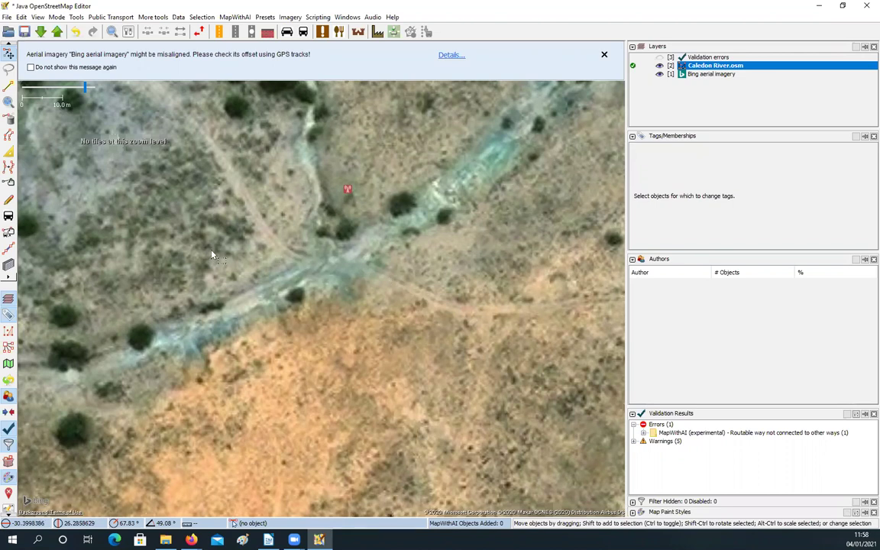
Draw a way about 108 m long along the dirt road, from the northwest across the watercourse to its east side.
key(a)
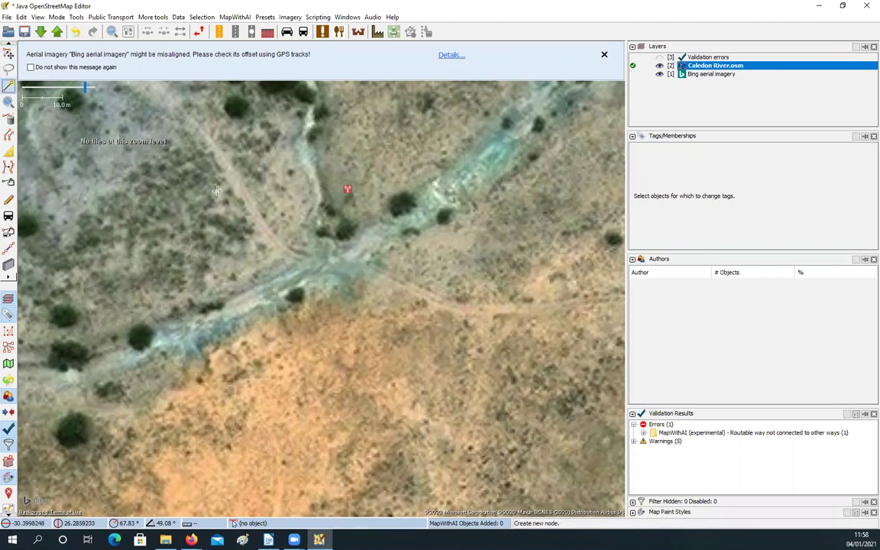
click(202, 135)
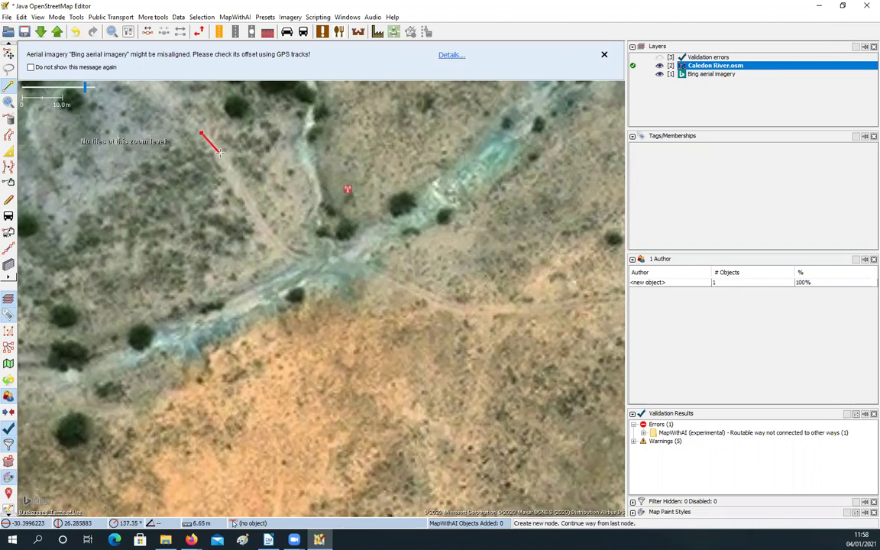
click(245, 192)
click(269, 233)
click(289, 252)
click(369, 268)
click(443, 303)
click(482, 311)
click(566, 301)
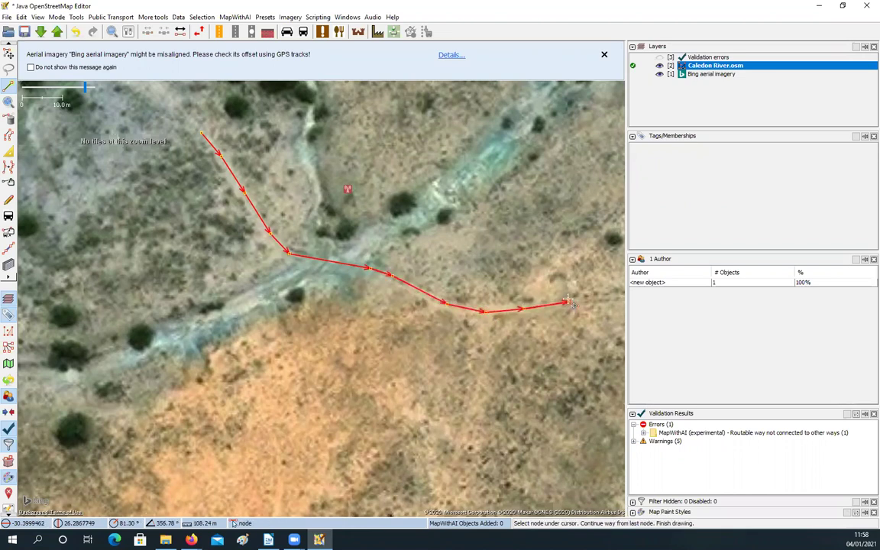
key(Escape)
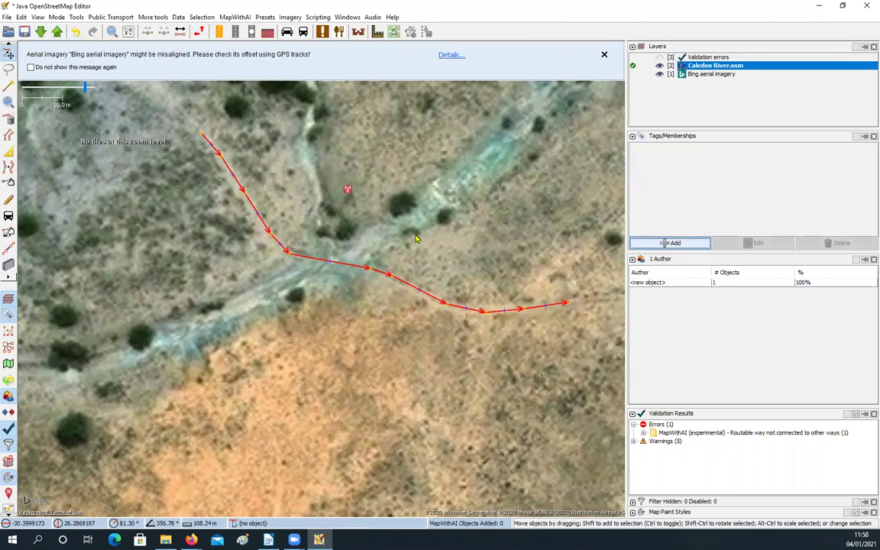
Tag the new dirt road way as highway=unclassified and deselect it.
click(664, 241)
text(high)
click(278, 170)
text(unclassified)
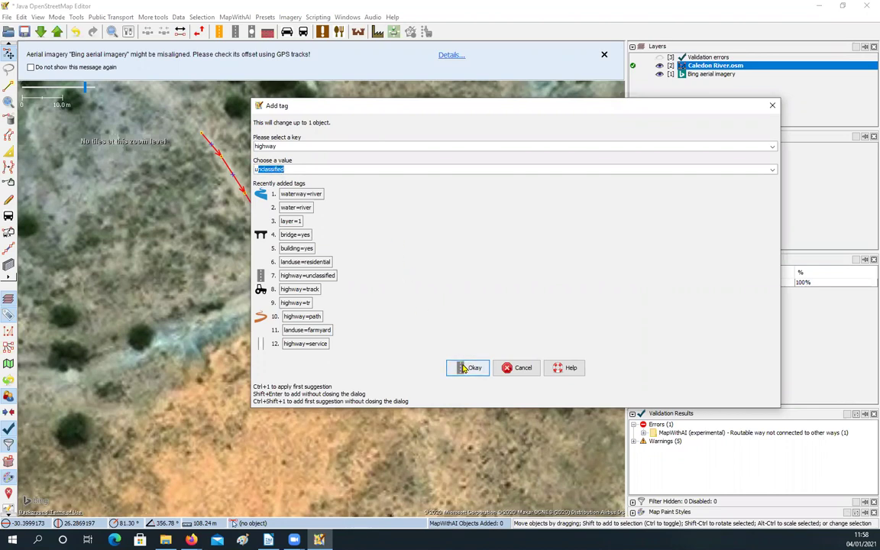
key(Return)
click(234, 316)
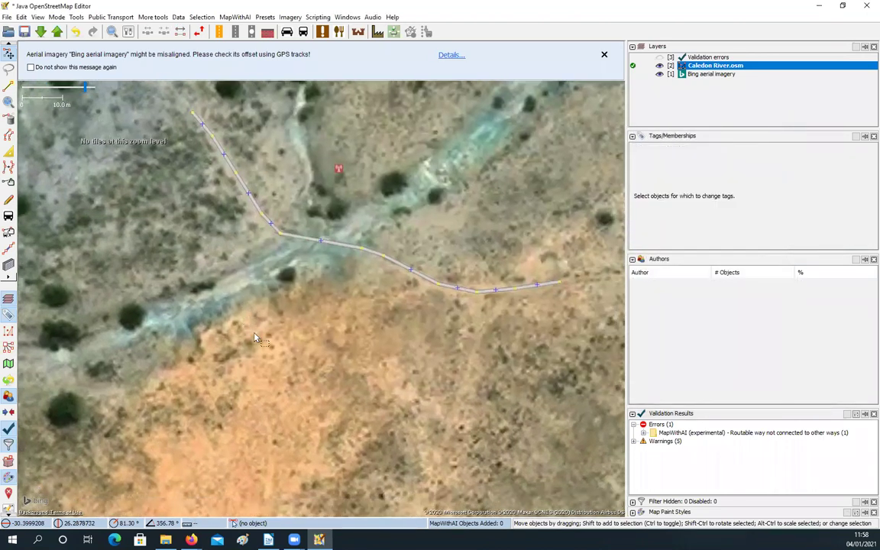
Draw a way about 110 m long along the watercourse, from southwest to northeast across the unclassified road.
key(a)
click(111, 333)
click(199, 299)
click(284, 256)
click(361, 220)
click(447, 167)
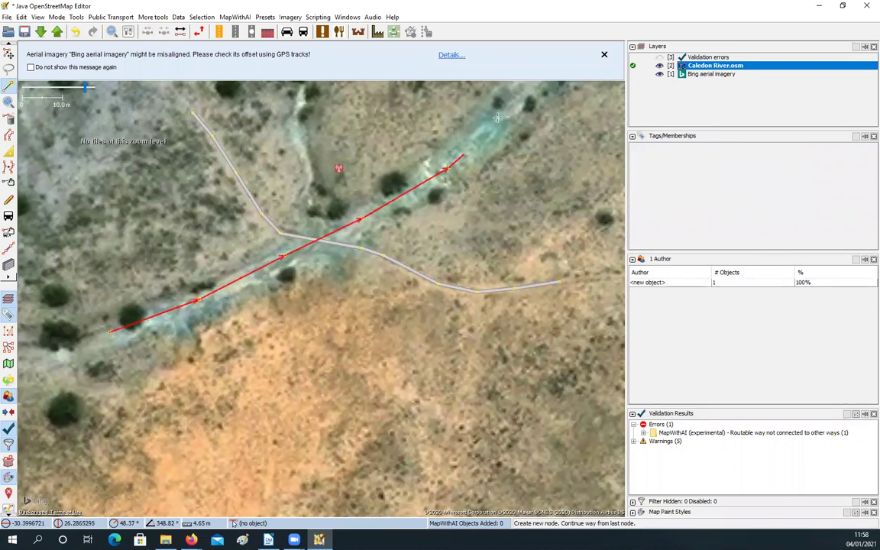
double_click(497, 120)
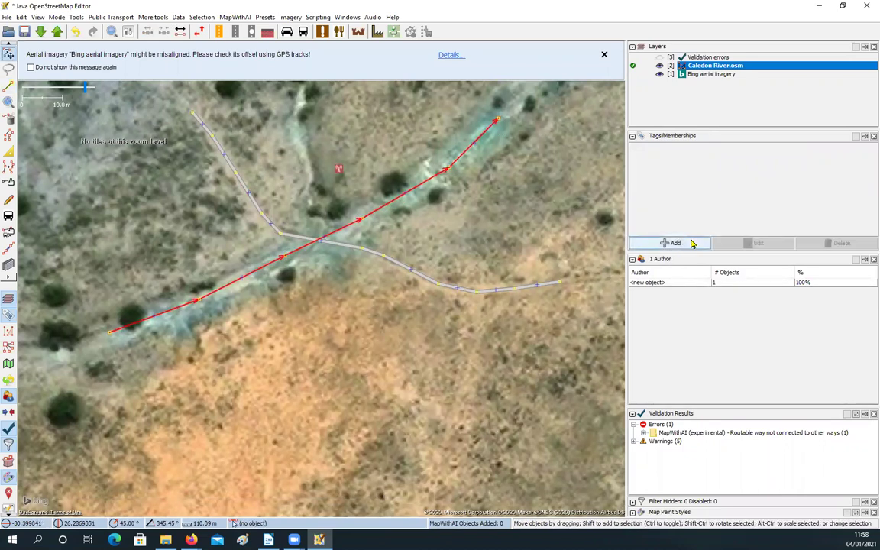
Tag the watercourse crossing the unclassified road as waterway=river and deselect it.
click(673, 243)
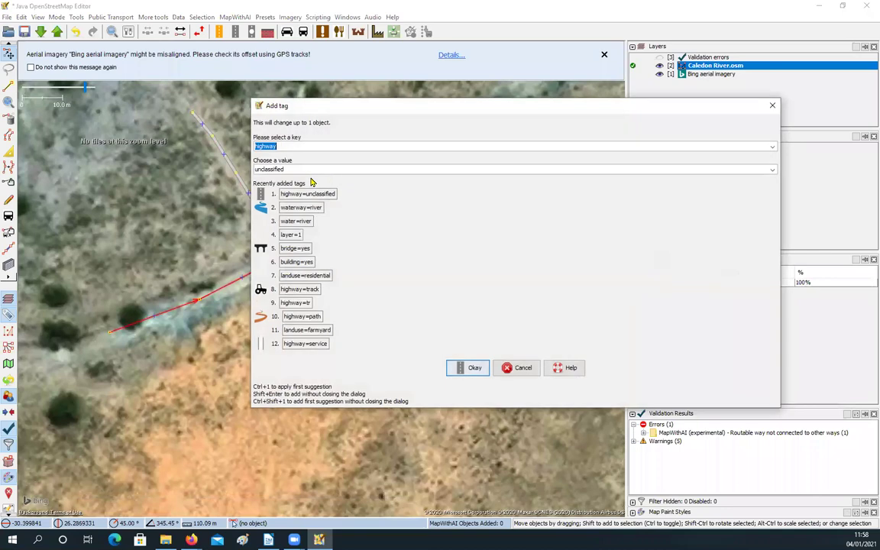
click(300, 207)
click(302, 334)
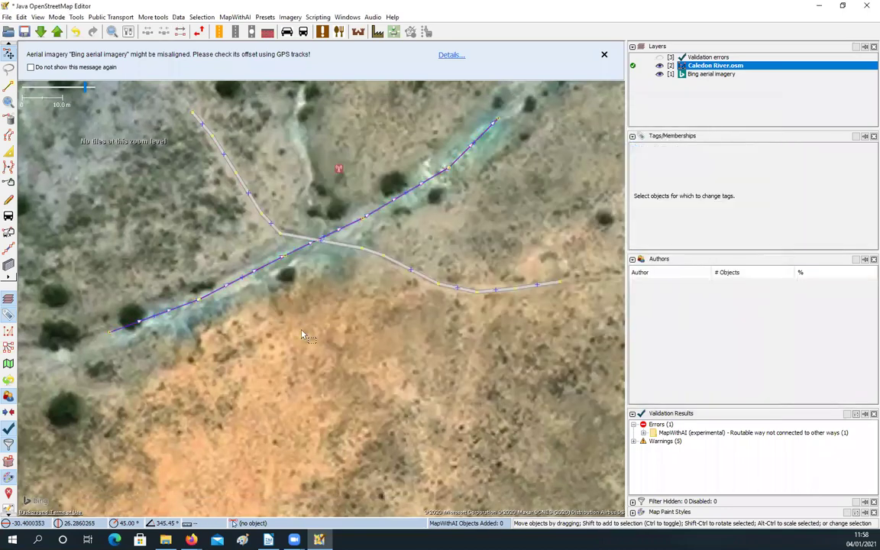
Insert a shared node where the unclassified road and the river cross, joining both ways.
scroll(307, 332, up, 3)
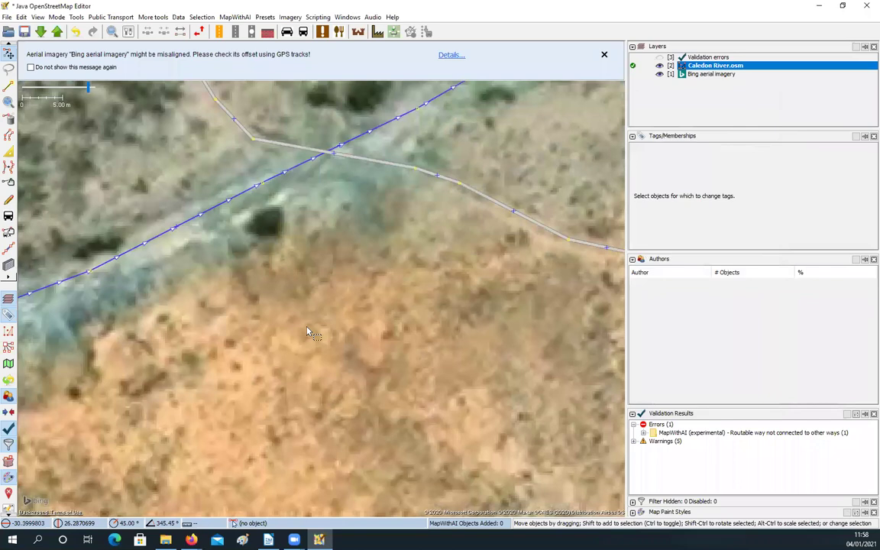
scroll(353, 286, down, 2)
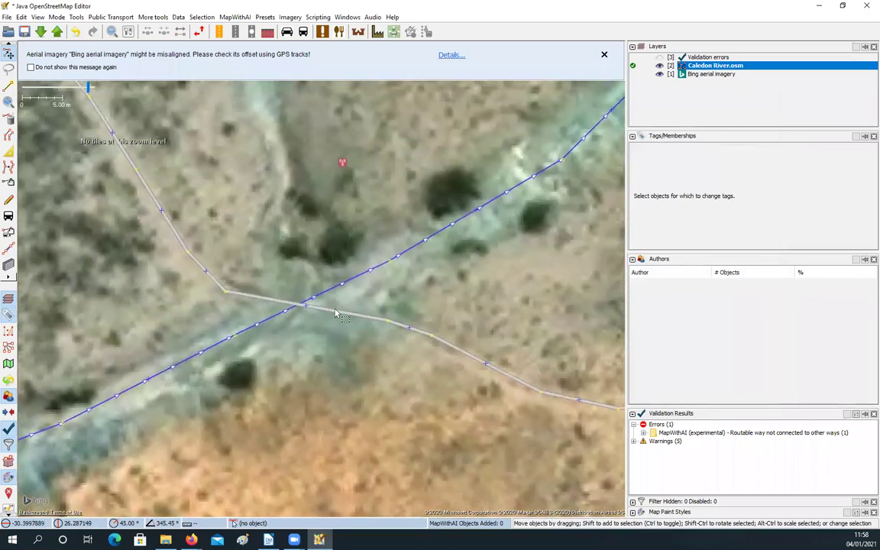
drag(334, 313, 328, 317)
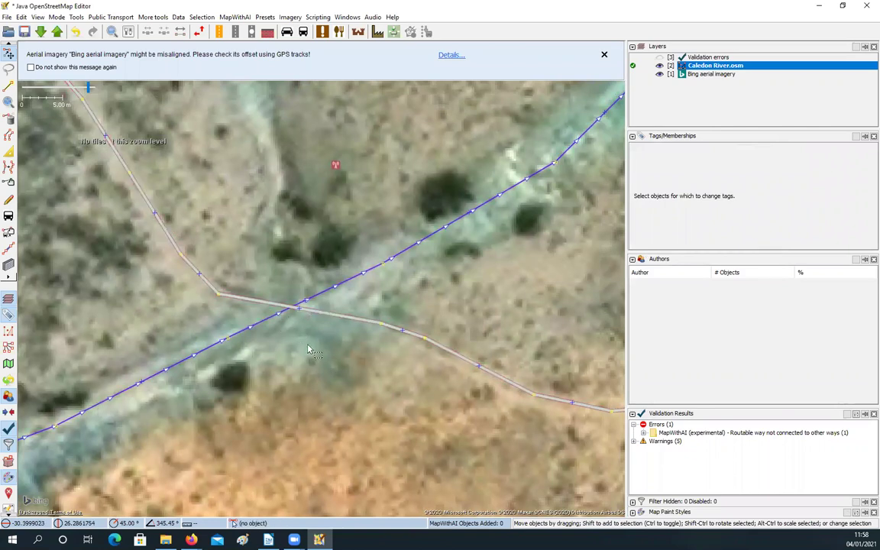
key(a)
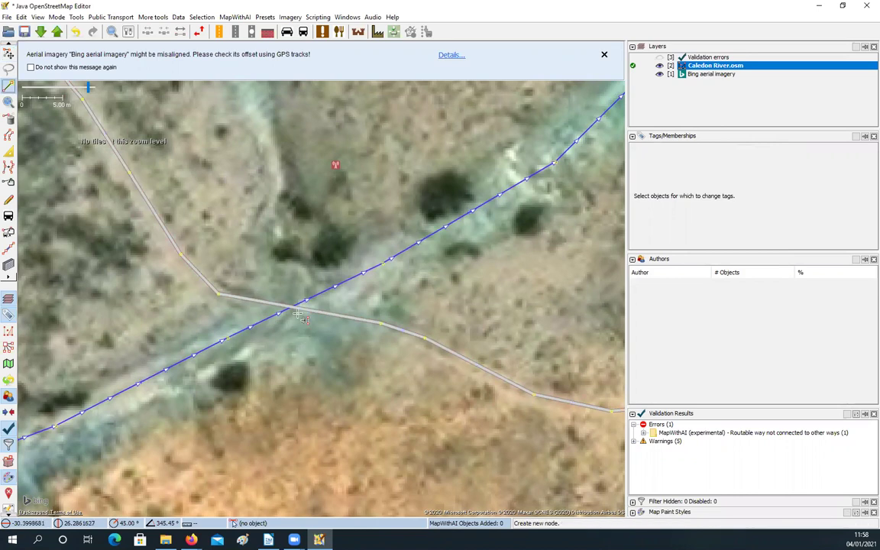
scroll(296, 309, up, 1)
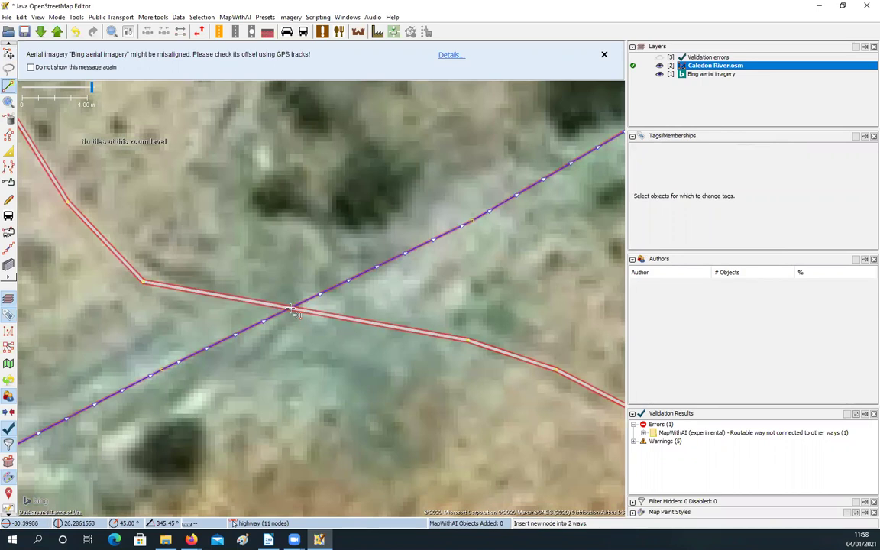
click(291, 308)
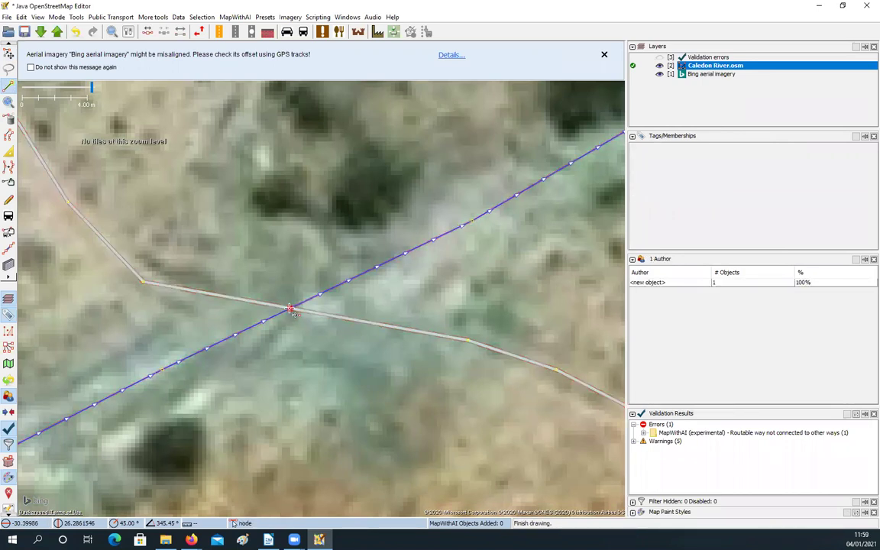
key(Escape)
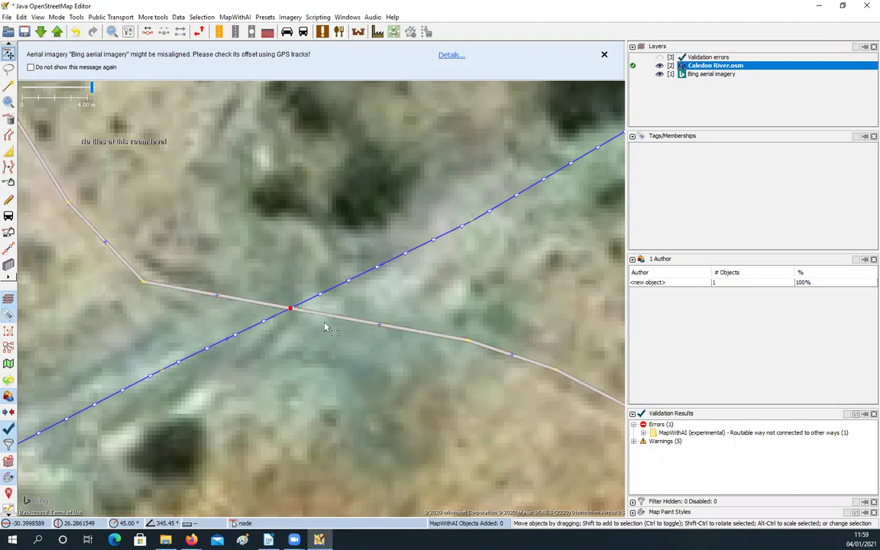
Tag the shared crossing node between the road and the river as ford=yes.
click(672, 243)
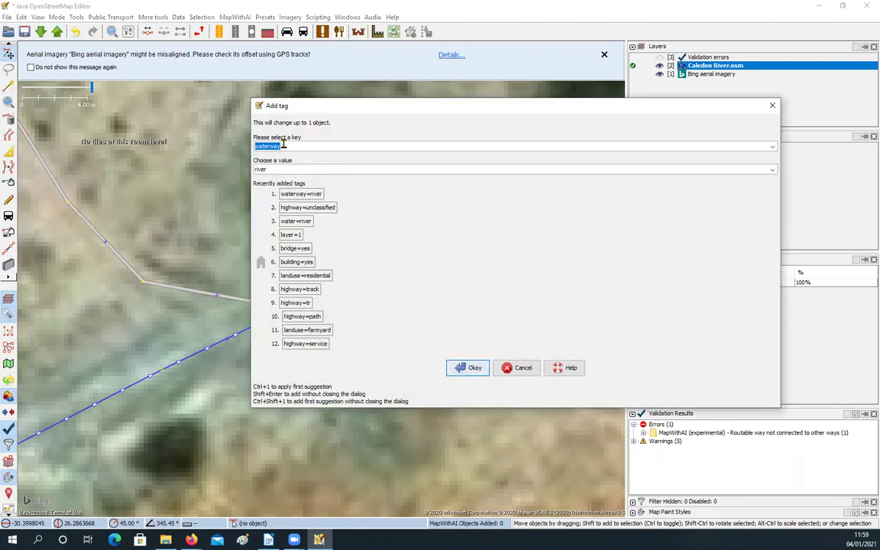
text(tunnel)
drag(280, 144, 240, 144)
text(ford)
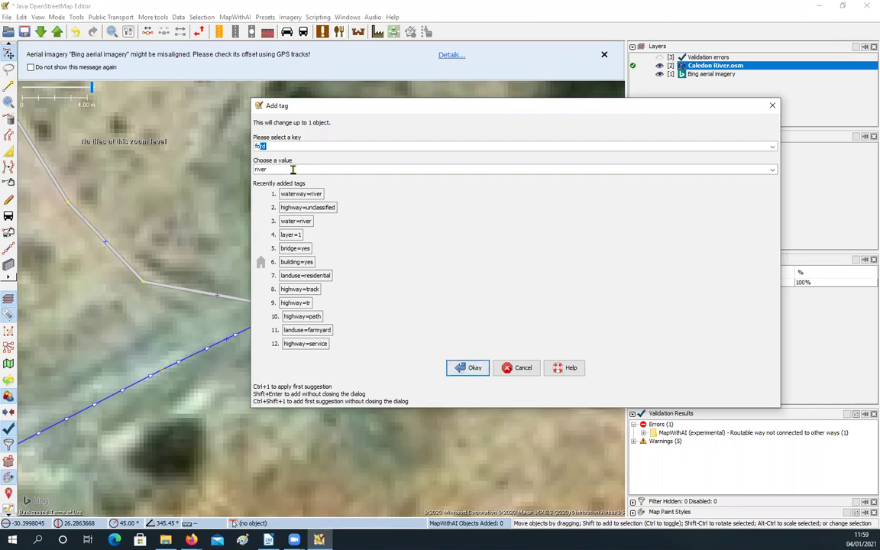
click(276, 168)
text(y)
click(474, 369)
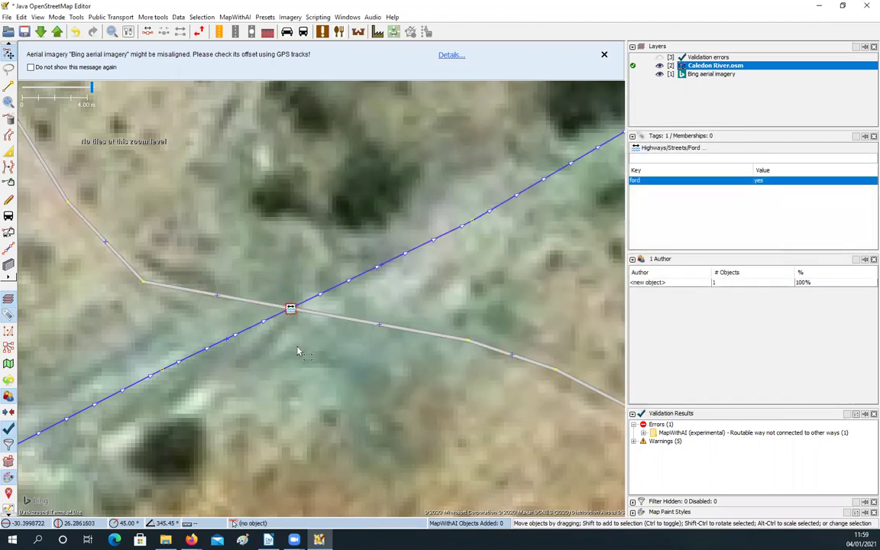
scroll(298, 350, up, 4)
scroll(298, 350, down, 4)
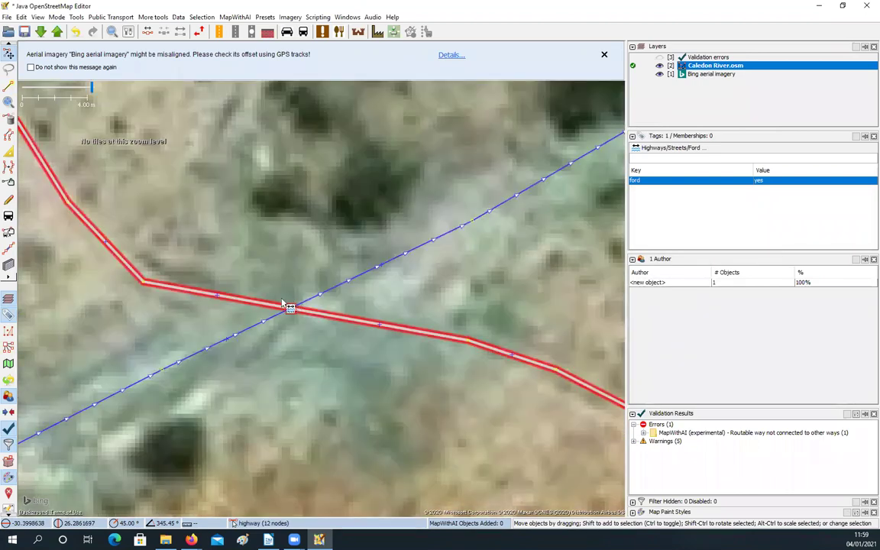
scroll(303, 347, down, 2)
drag(277, 327, 273, 260)
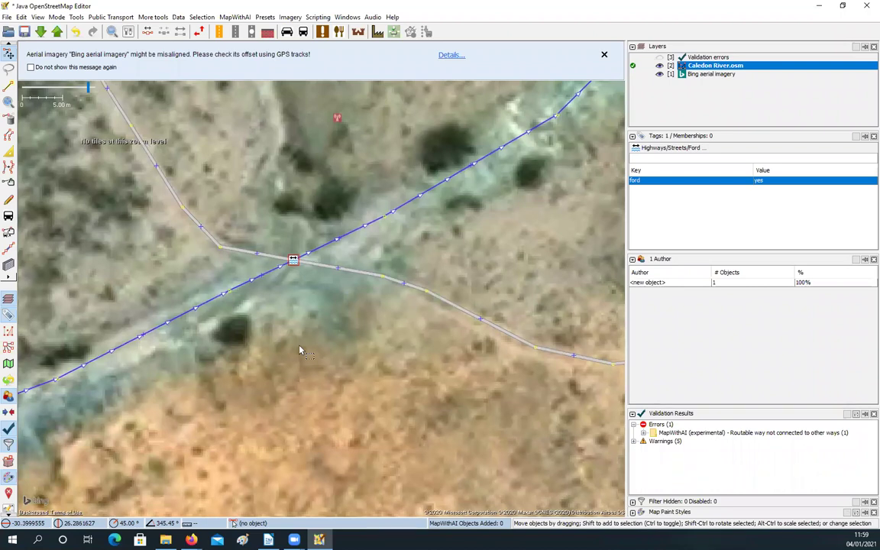
scroll(299, 350, down, 2)
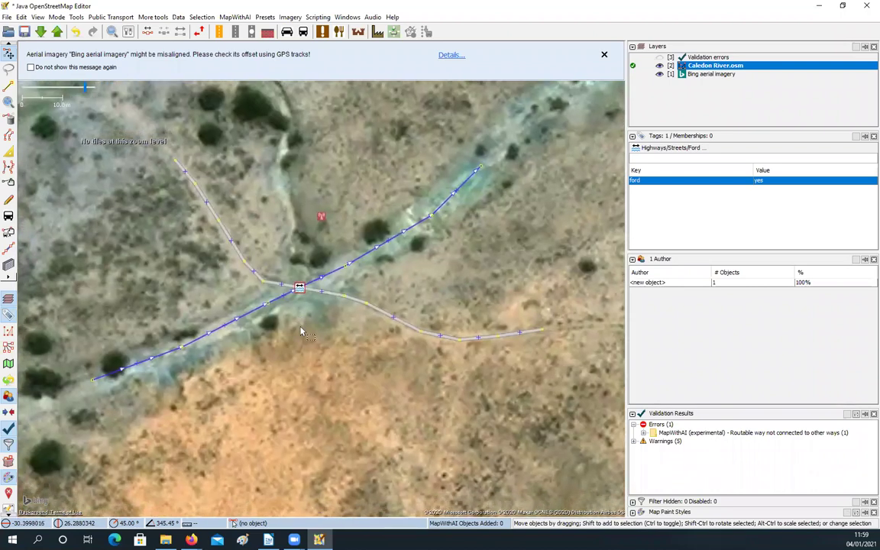